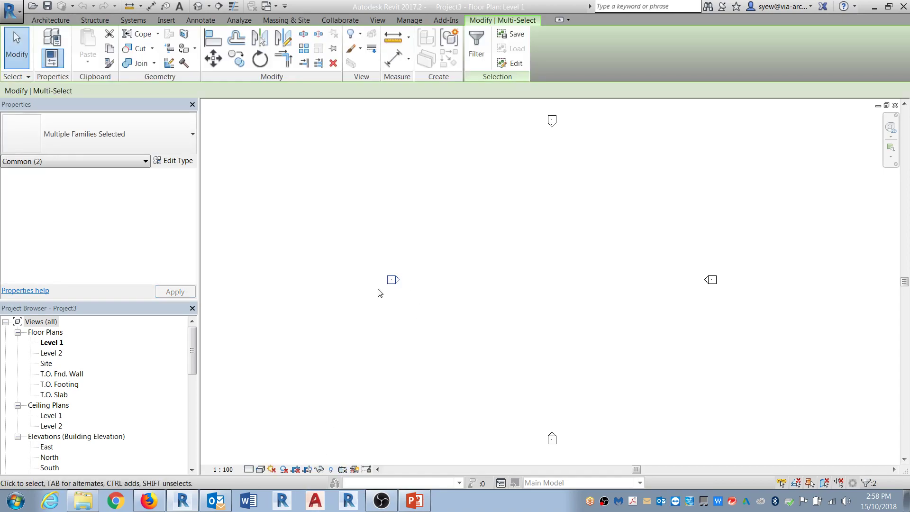
- Hide the elevation markers in the Level 1 floor plan view
right_click(393, 279)
mouse_move(449, 98)
left_click(545, 108)
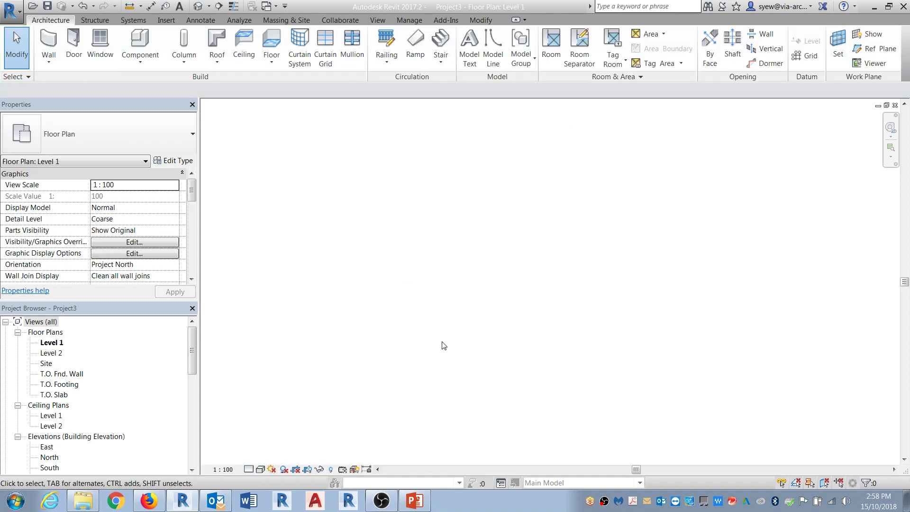
- Link the CAD file 17148L1-update.dwg into the current view only, with Auto - Origin to Origin positioning
left_click(166, 20)
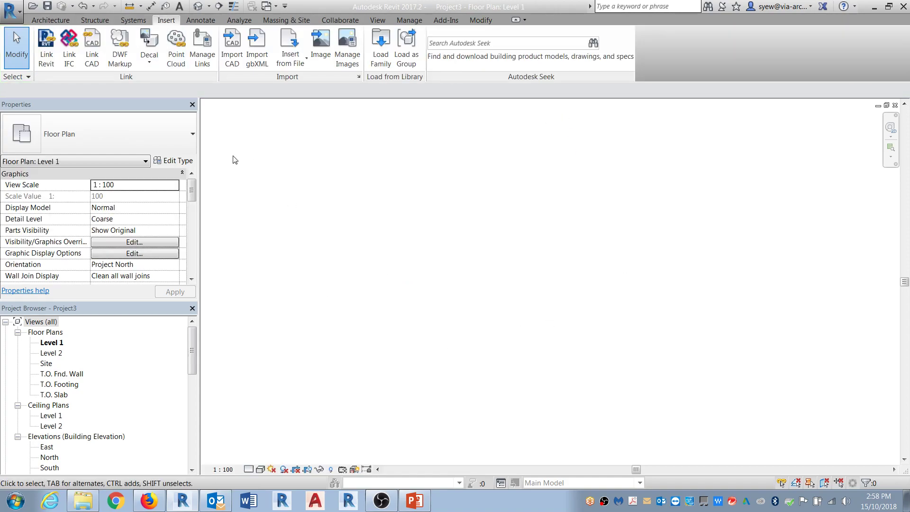
left_click(91, 47)
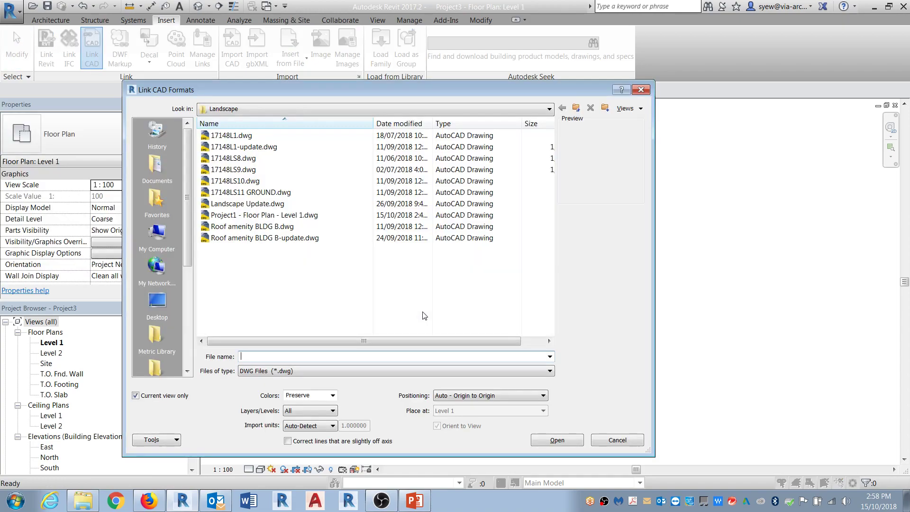
left_click(263, 147)
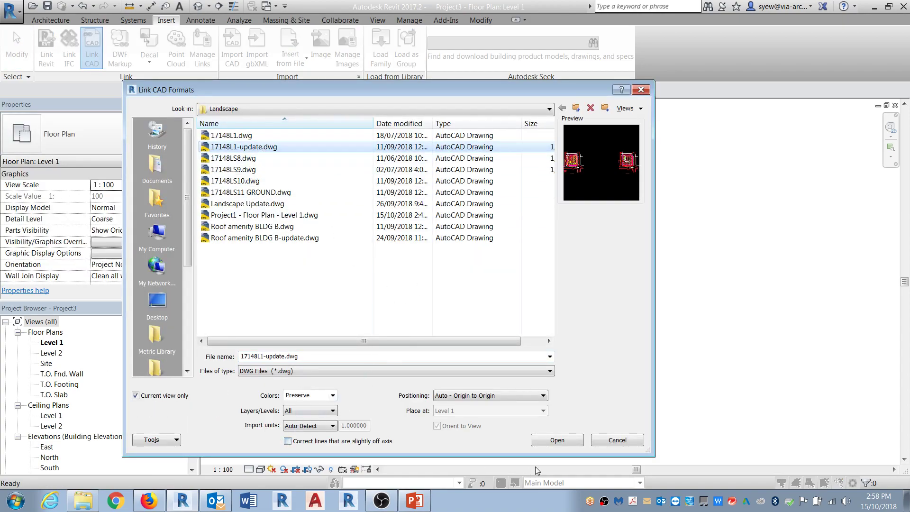
left_click(557, 441)
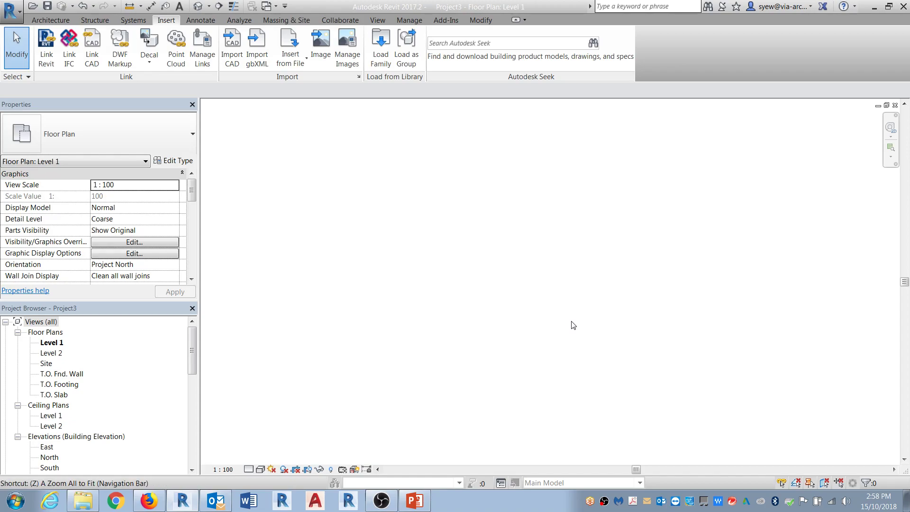
- Examine the linked landscape drawing, from both overall site plans to the detail of the ground level plan
scroll(455, 327, "up", 5)
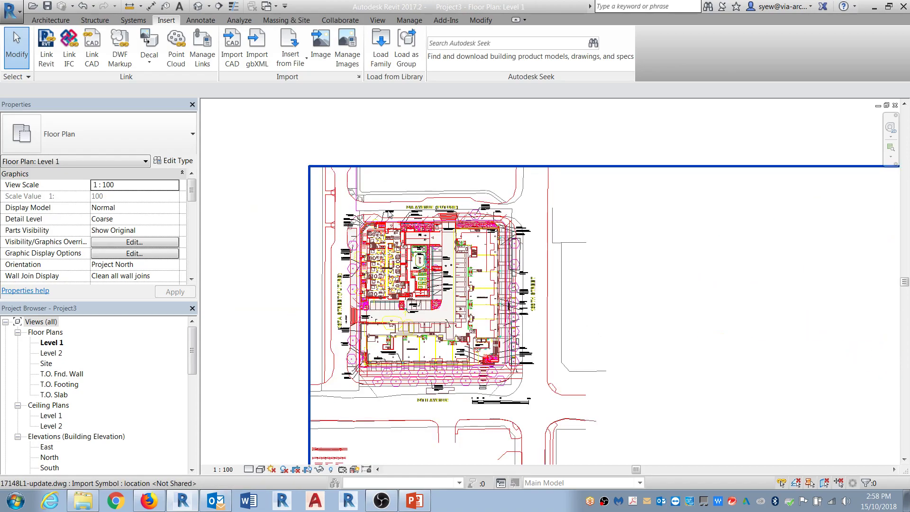
scroll(360, 184, "down", 5)
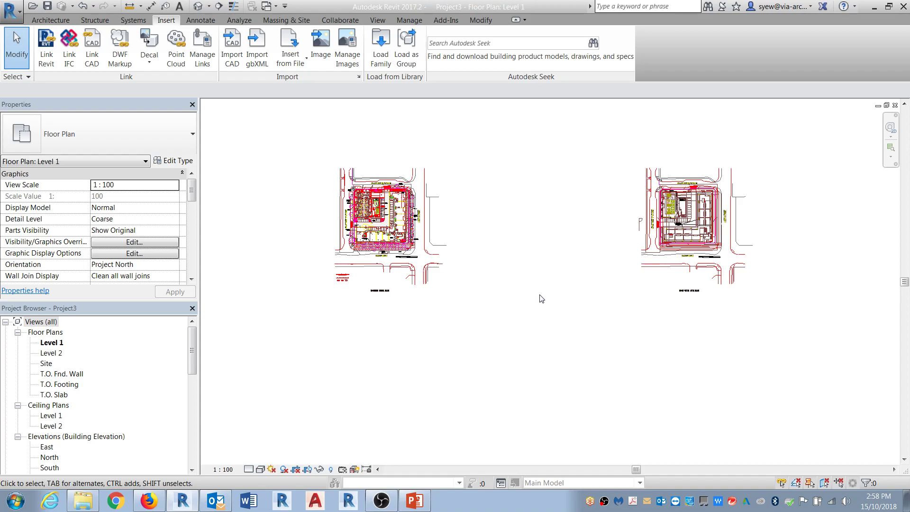
left_click(436, 244)
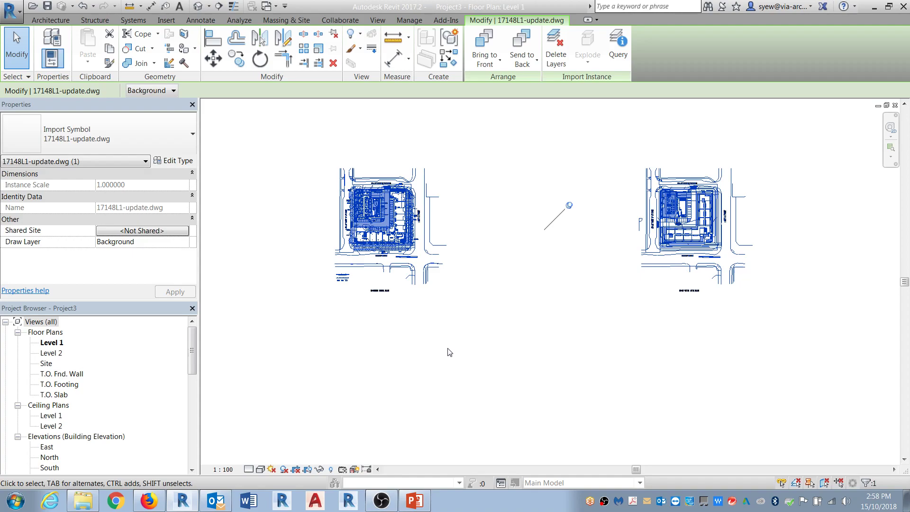
scroll(379, 204, "up", 5)
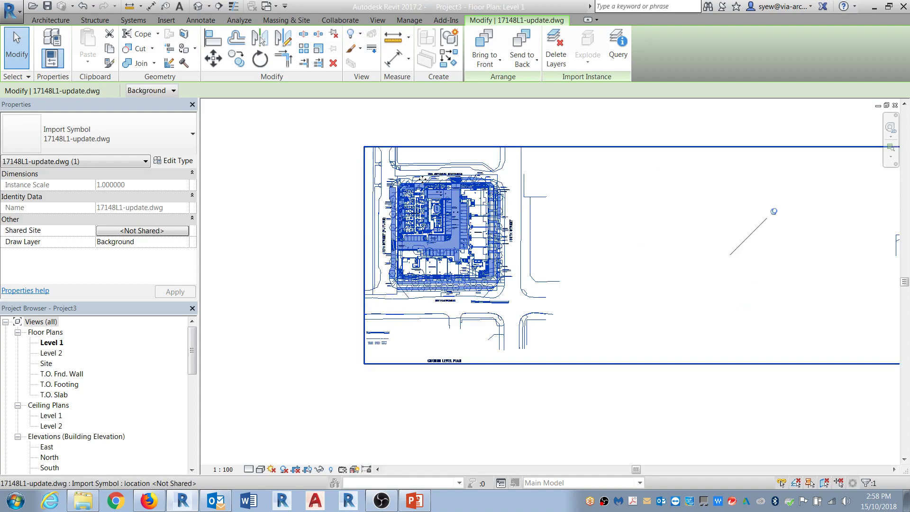
key("Escape")
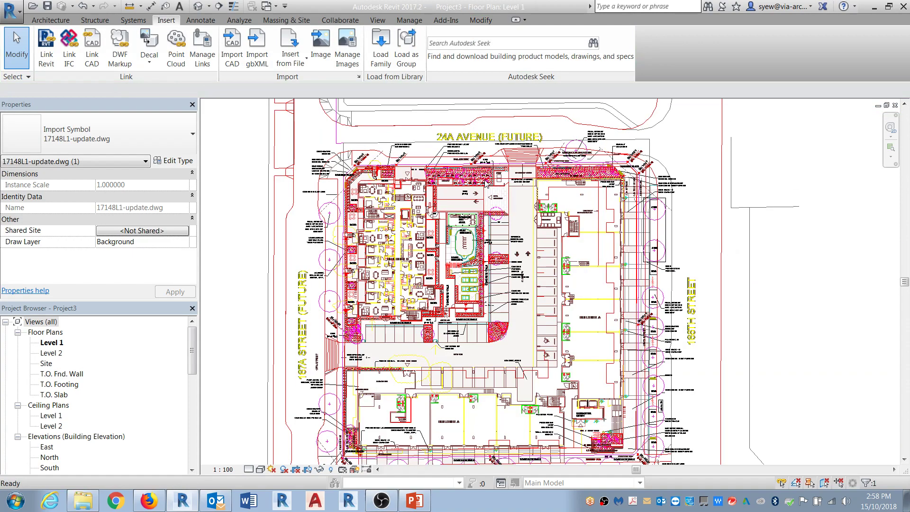
scroll(504, 247, "up", 1)
scroll(504, 247, "up", 1)
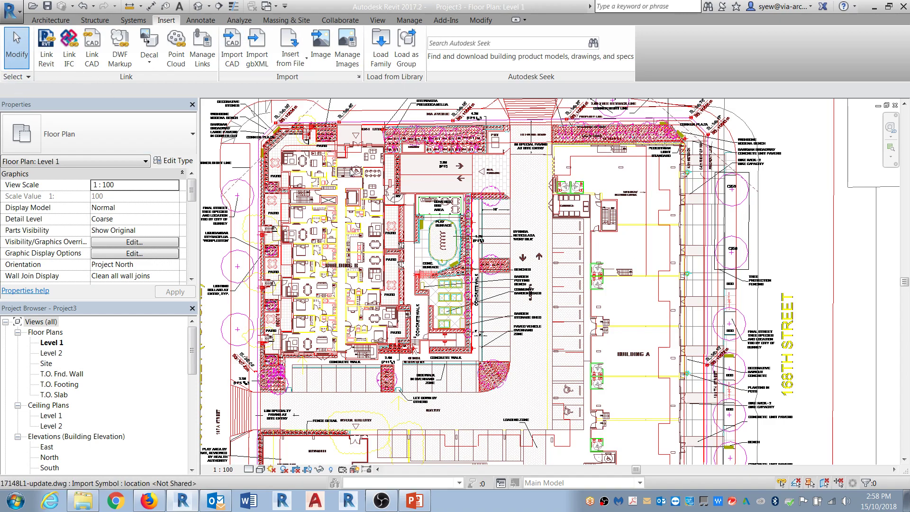
- Turn on cropping for the Level 1 floor plan and show its crop region
scroll(350, 169, "down", 4)
left_click(297, 470)
left_click(308, 471)
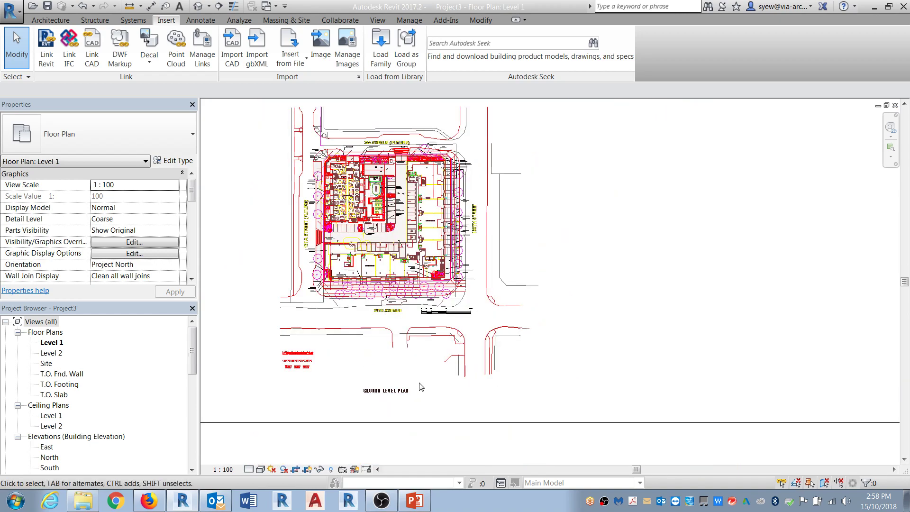
- Open the crop region's shape for editing and delete its existing rectangular boundary lines
scroll(419, 383, "down", 6)
left_click(457, 390)
scroll(459, 411, "up", 3)
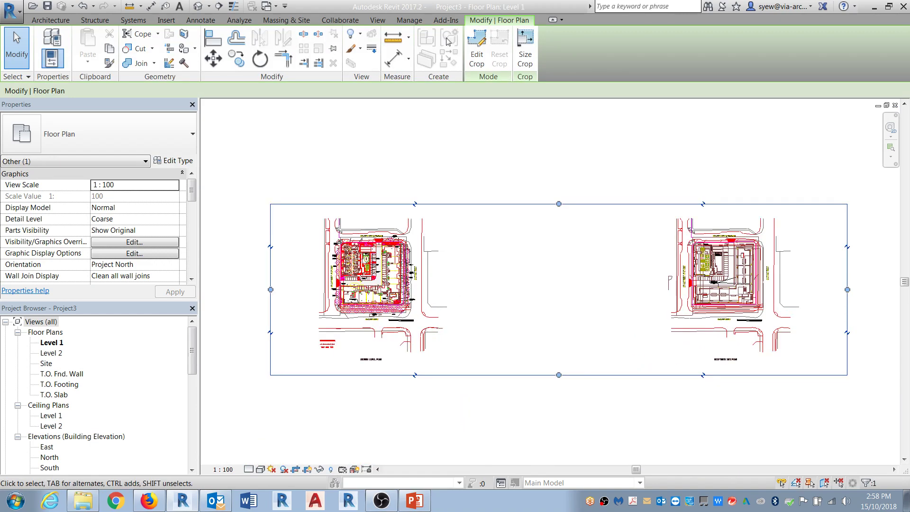
left_click(476, 48)
left_click(269, 273)
left_click_drag(269, 273, 360, 273)
left_click(579, 209)
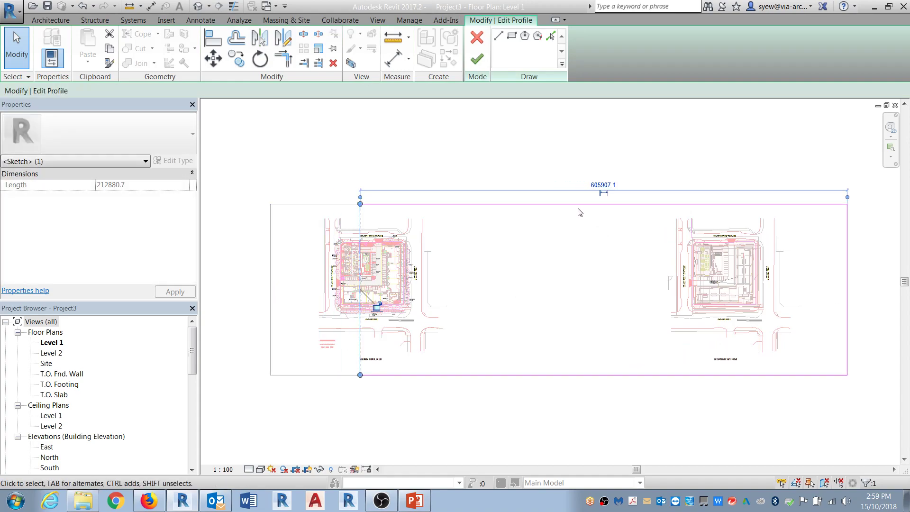
key("Tab")
left_click(578, 205)
key("Delete")
- Sketch a rectangular crop outline about 21520 mm wide around the play area and adjacent parking of the ground level plan
scroll(372, 258, "up", 2)
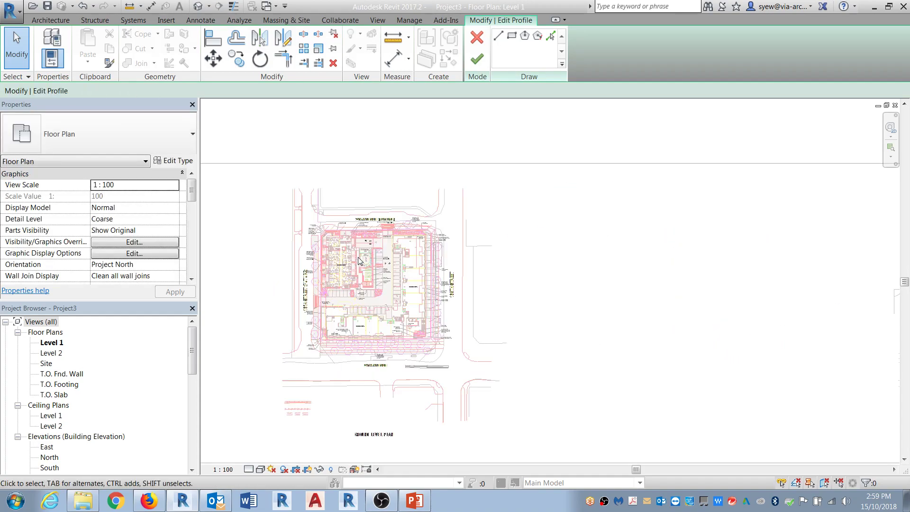
left_click(498, 35)
scroll(348, 275, "up", 3)
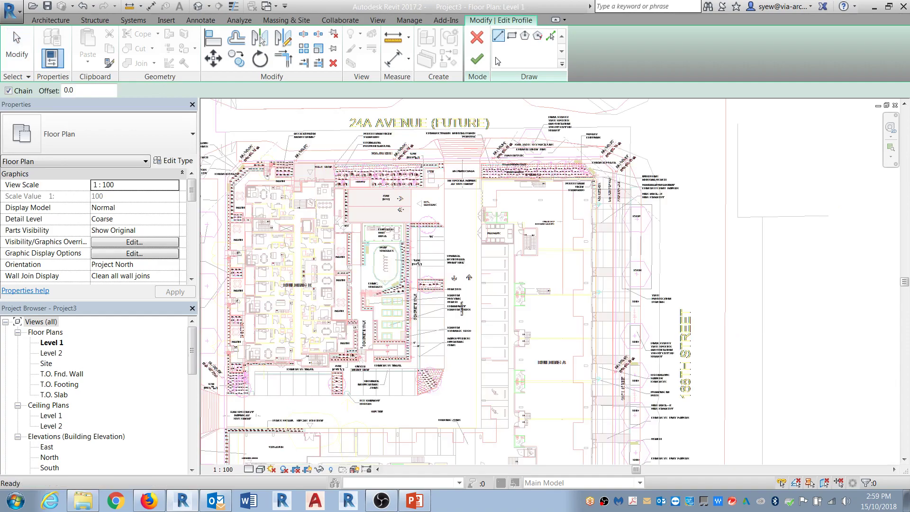
left_click(349, 219)
left_click(466, 219)
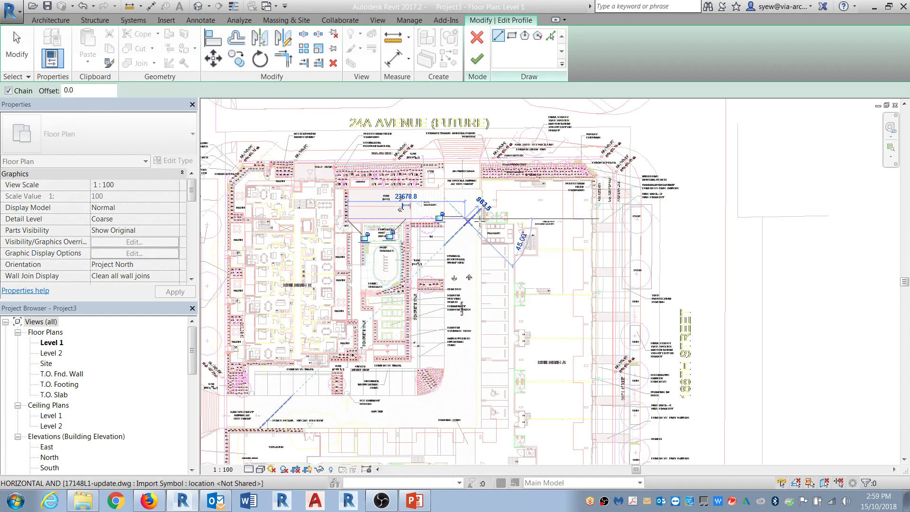
left_click(465, 387)
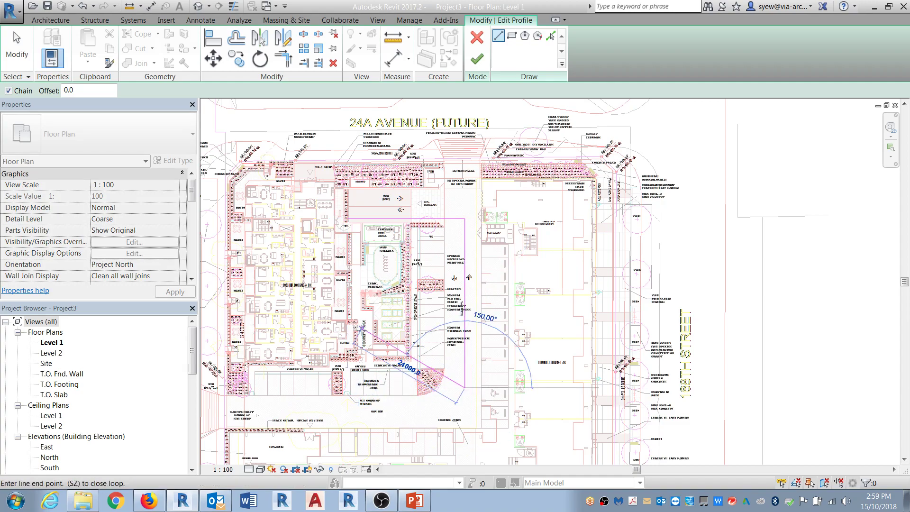
left_click(359, 387)
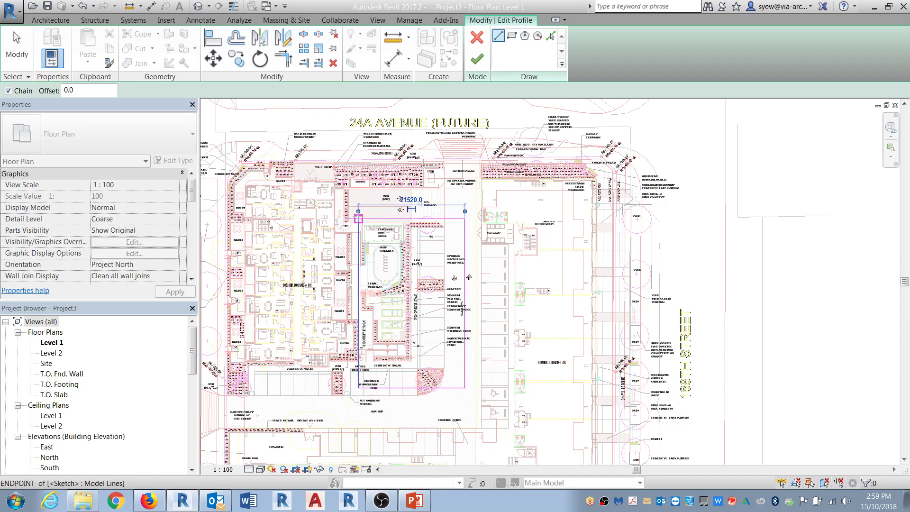
left_click(358, 218)
- Sketch a three-sided extension about 18000 mm wide from the crop rectangle's right edge across Building A
left_click(465, 244)
left_click(553, 239)
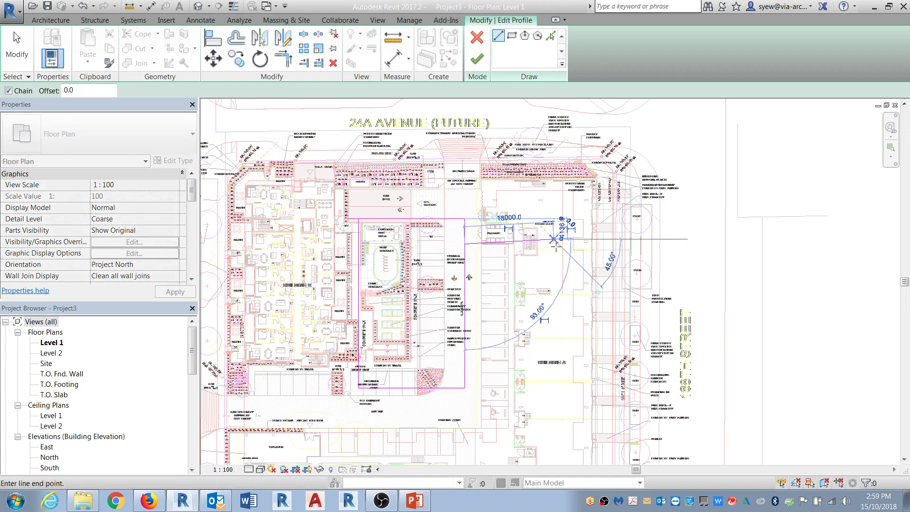
left_click(553, 338)
left_click(464, 338)
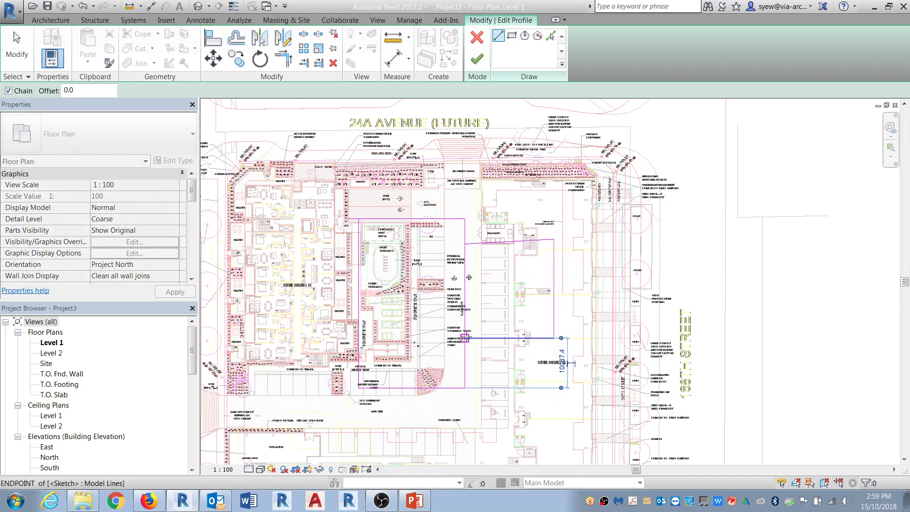
key("Escape")
key("Escape")
- Straighten the extension's upper line to horizontal and move its lower line to about 24043 mm below it
left_click(476, 243)
left_click_drag(464, 244, 465, 239)
left_click(476, 289)
left_click_drag(480, 338, 489, 359)
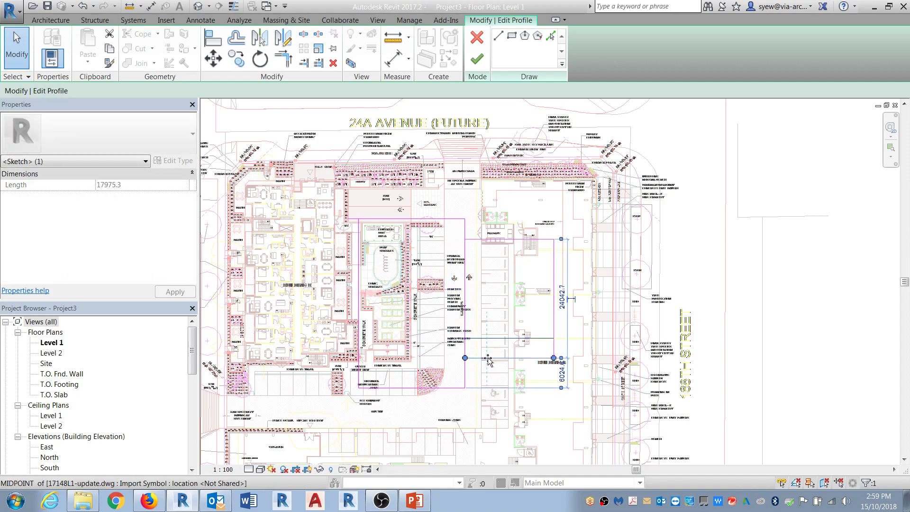
- Trim the shared edge between both shapes and the overhanging upper line to form one closed crop outline
left_click(303, 34)
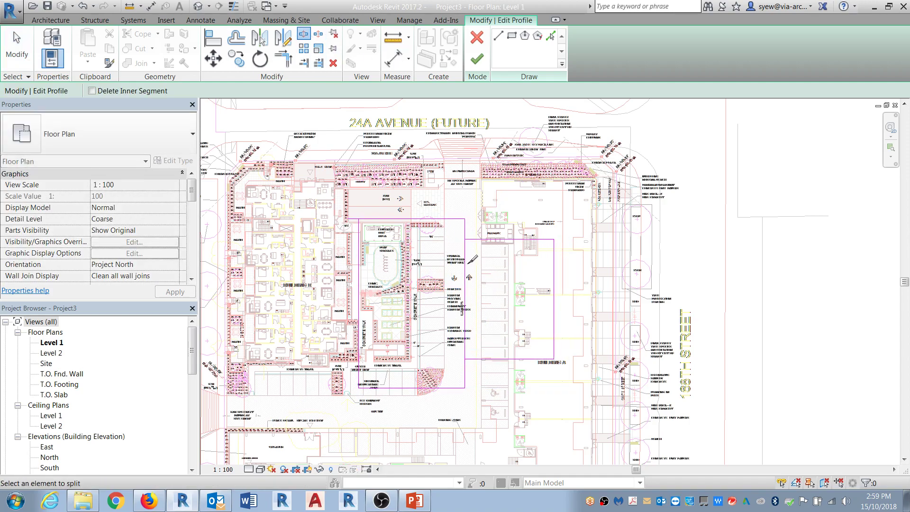
key("Escape")
key("t")
key("r")
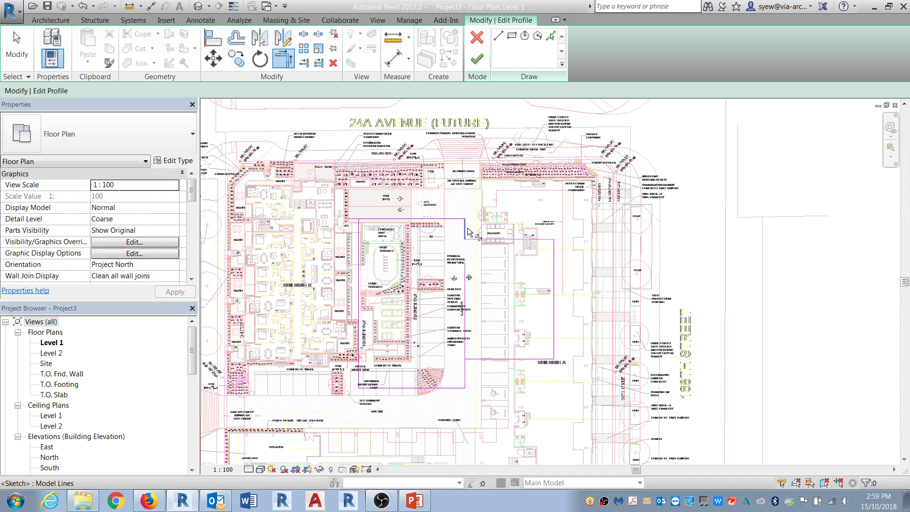
left_click(465, 368)
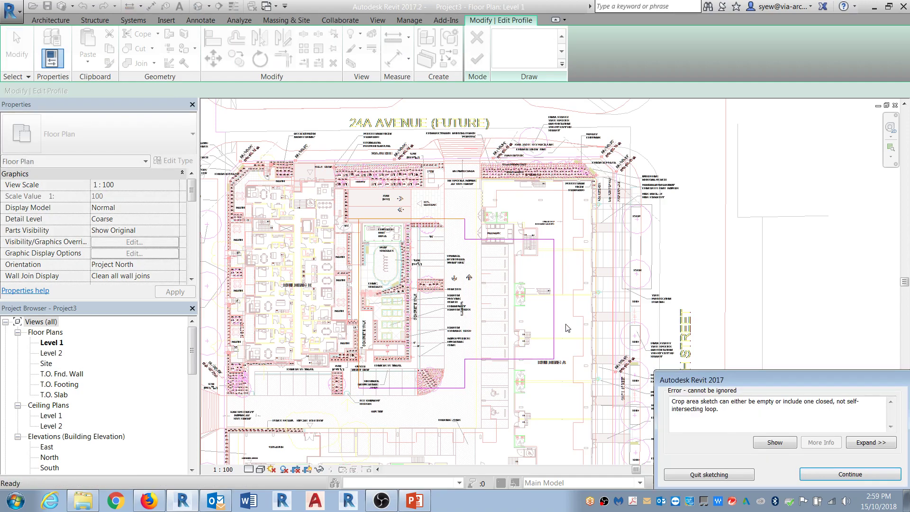
key("Return")
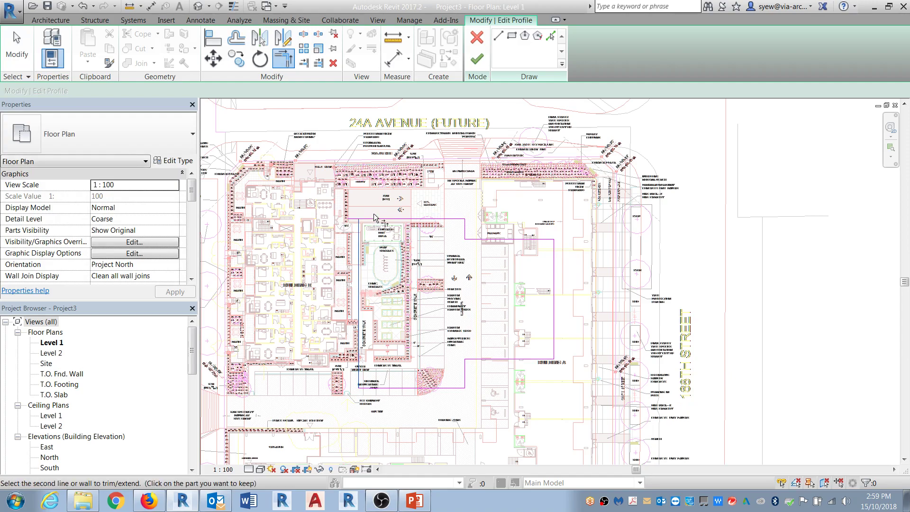
- Finish editing the stepped crop shape and hide the crop boundary in the view
left_click(477, 59)
key("Escape")
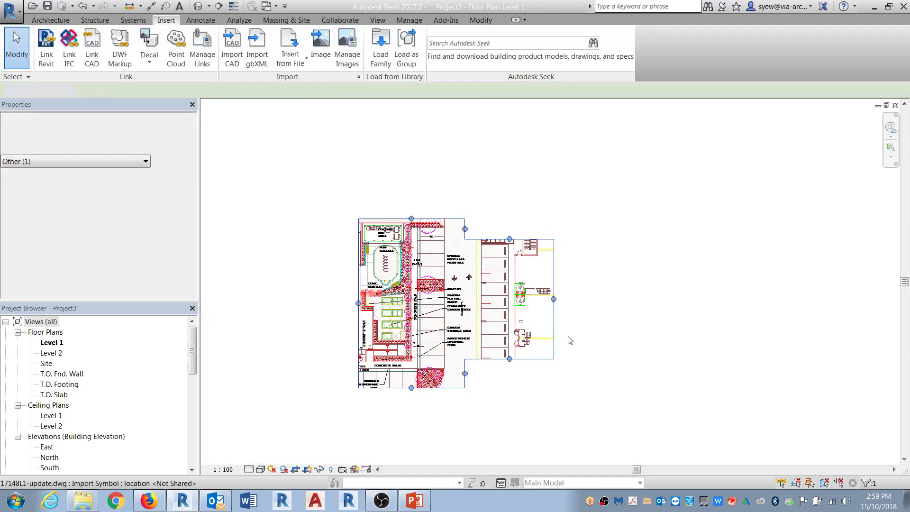
left_click(652, 377)
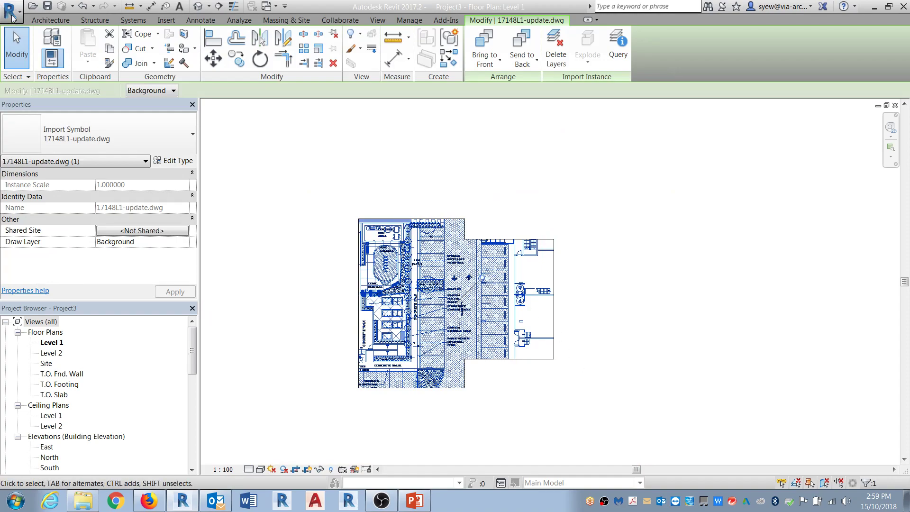
left_click(355, 328)
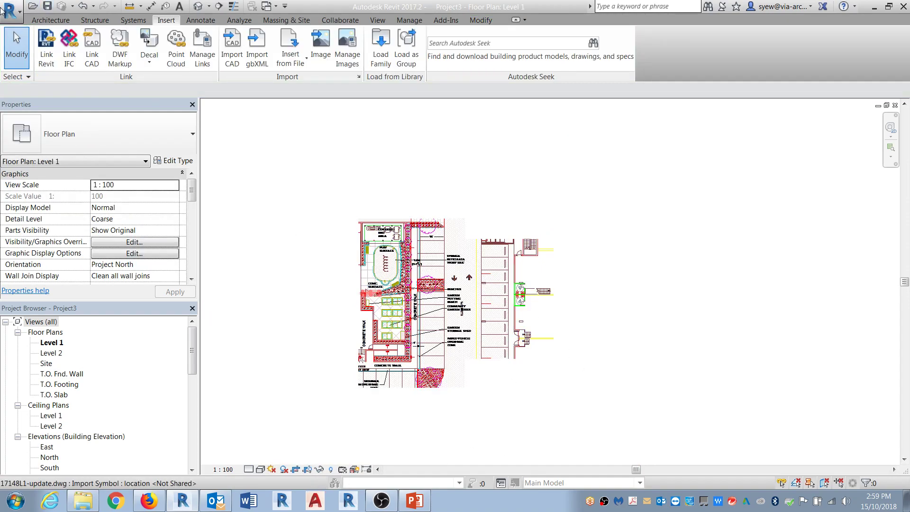
- Export the current view as an AutoCAD 2013 DWG over Project1 - Floor Plan - Level 1.dwg, without exporting views and links as external references
left_click(3, 9)
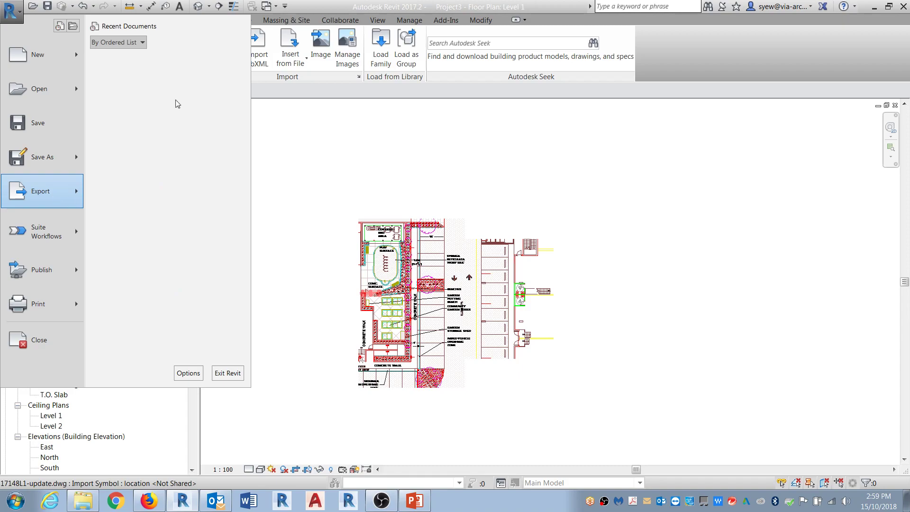
left_click(267, 52)
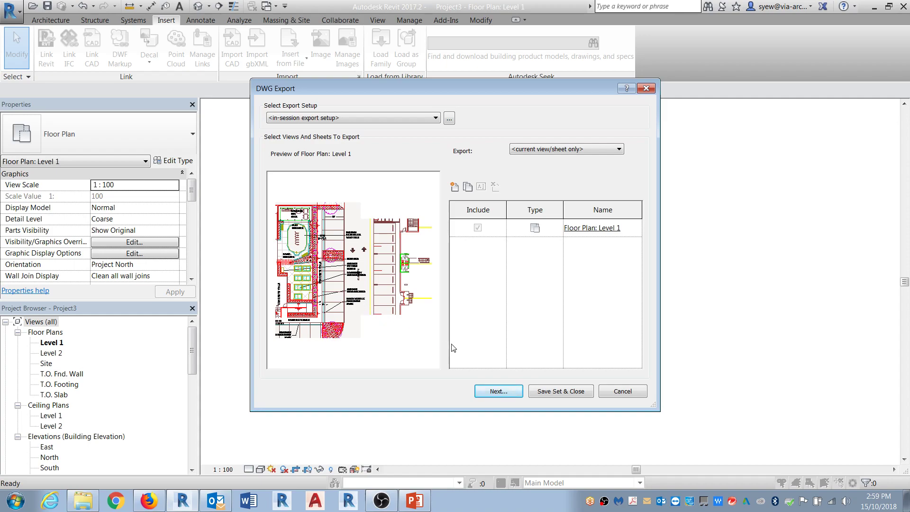
left_click(518, 392)
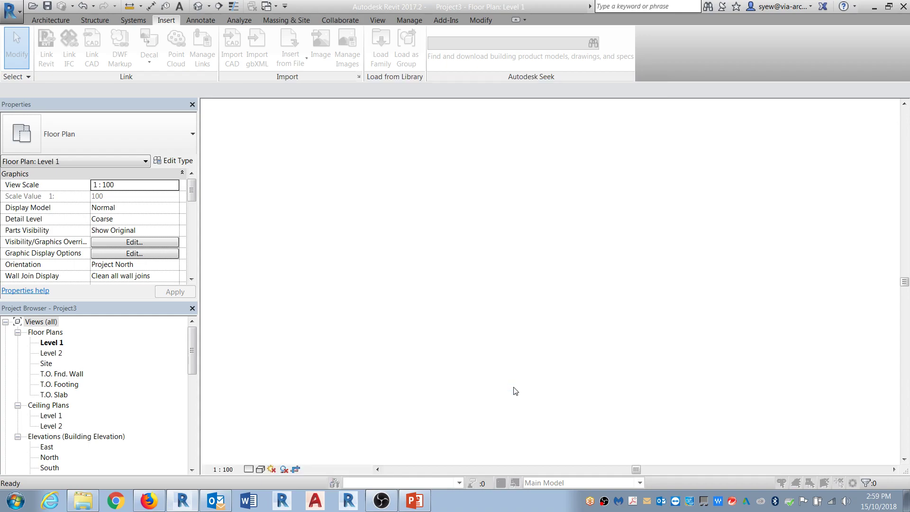
left_click(370, 217)
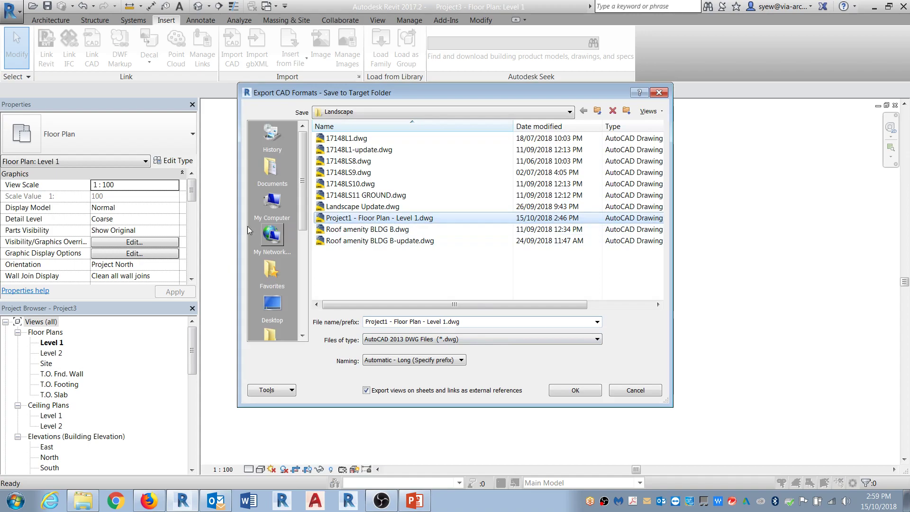
left_click(366, 390)
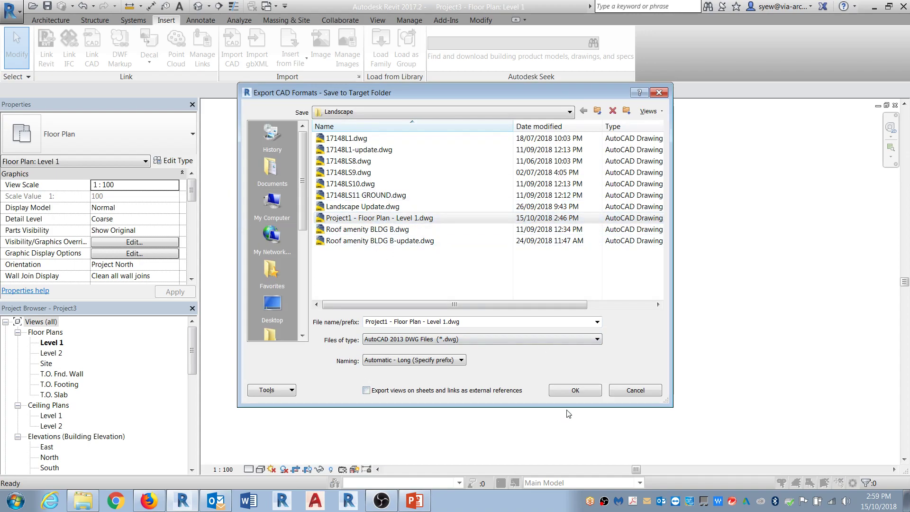
left_click(571, 393)
left_click(492, 278)
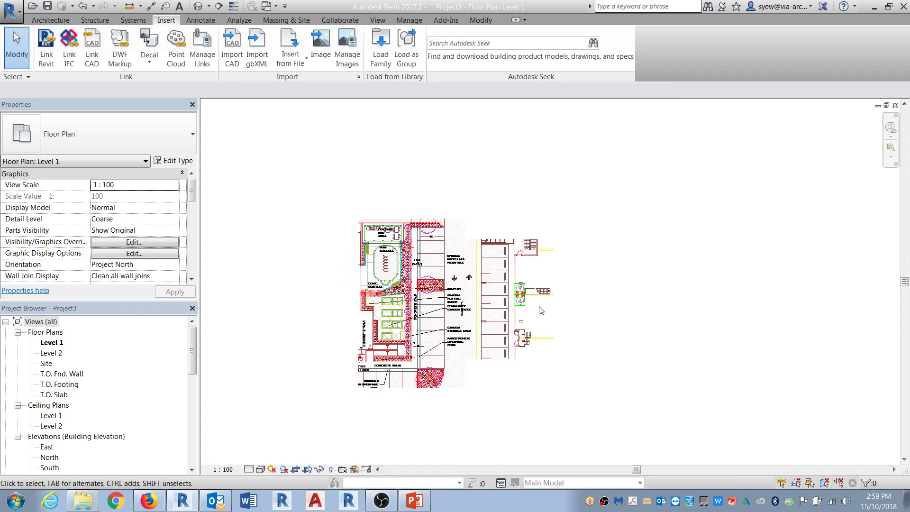
- Link the exported Project1 - Floor Plan - Level 1.dwg into the Level 2 floor plan
double_click(51, 353)
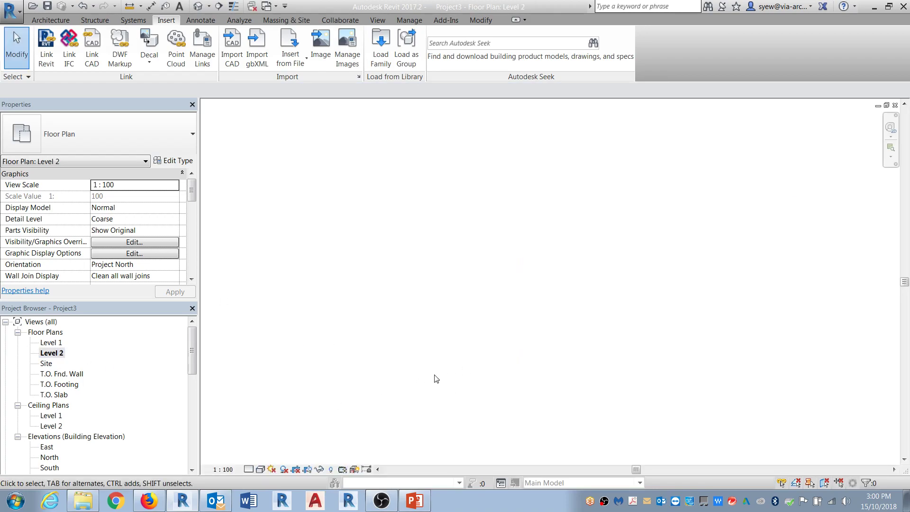
left_click(92, 47)
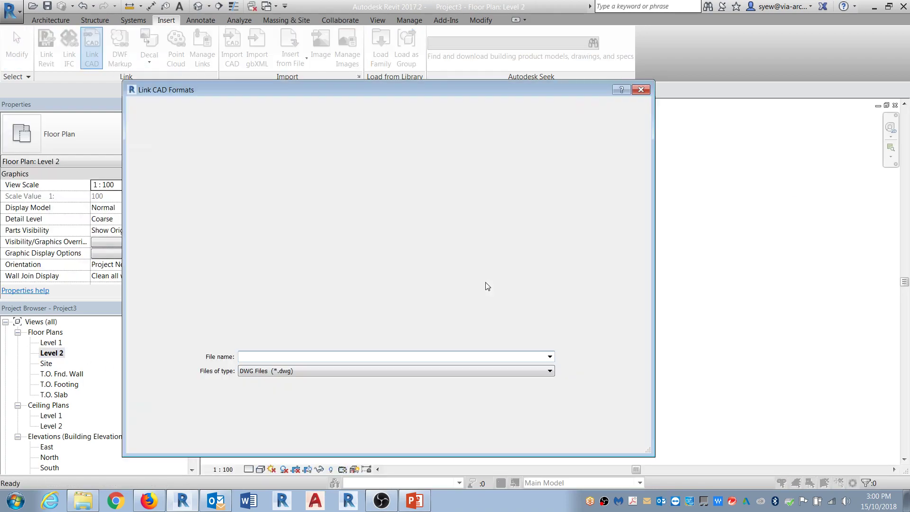
left_click(303, 215)
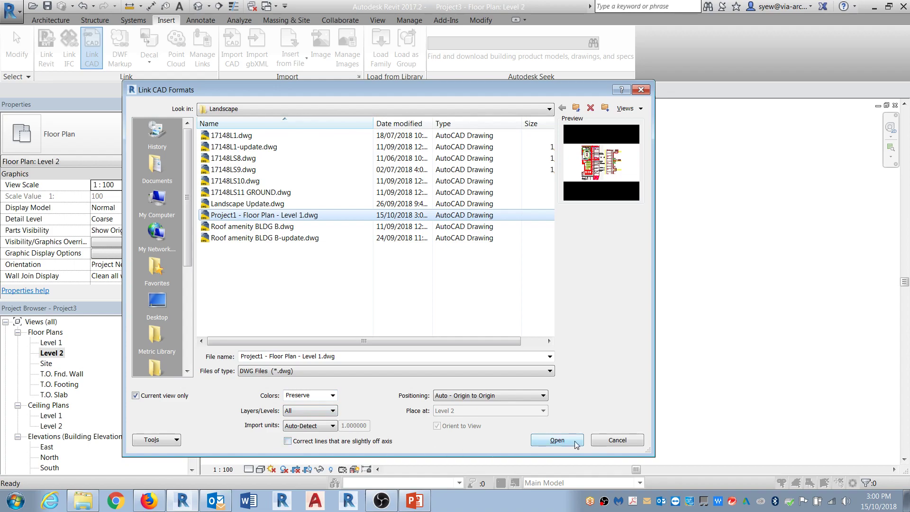
left_click(557, 440)
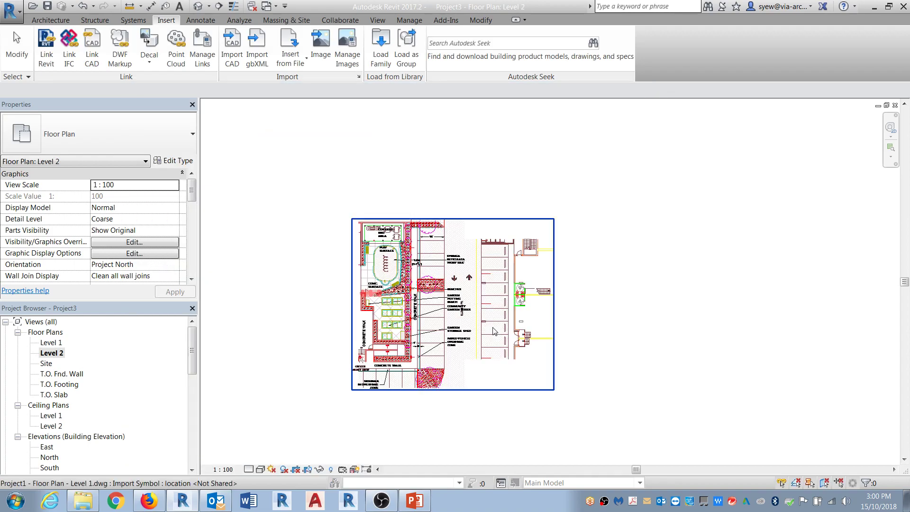
- Inspect the linked drawing's extents up close in the Level 2 plan to check how it was cropped
left_click(521, 303)
scroll(467, 358, "up", 5)
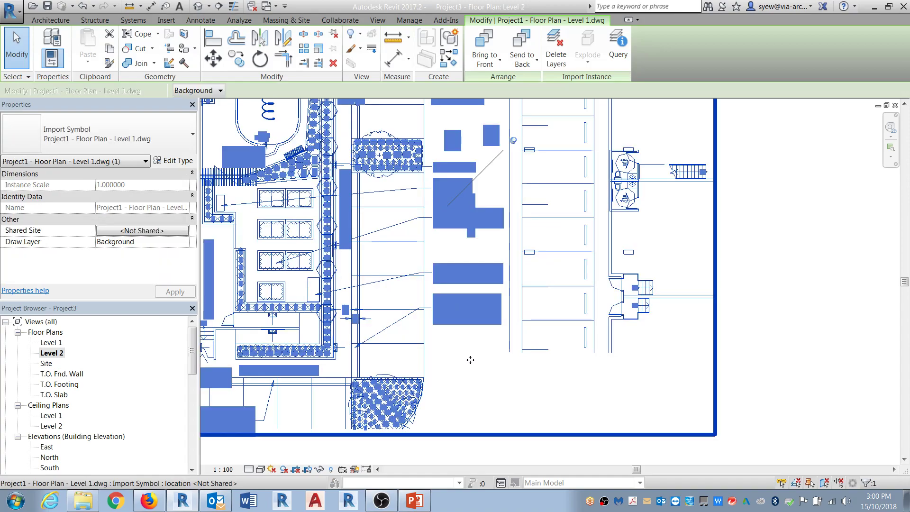
scroll(549, 388, "down", 5)
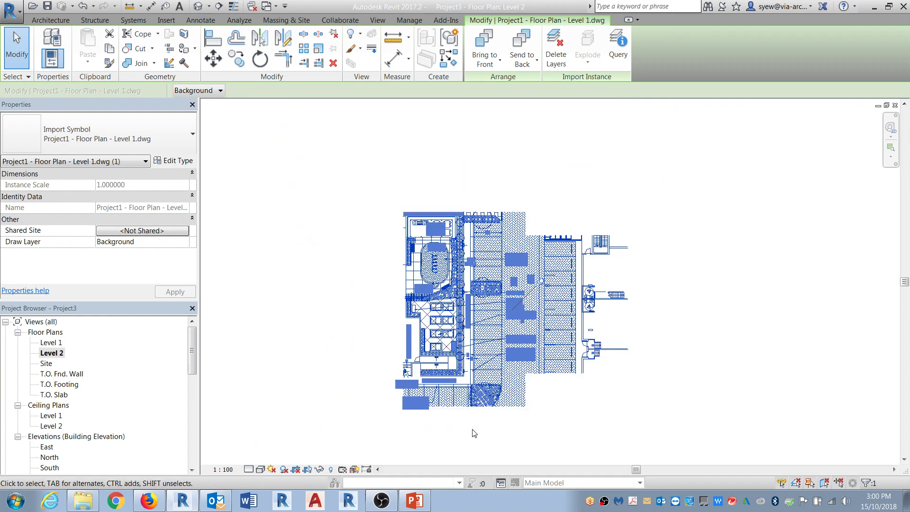
left_click(331, 286)
left_click(33, 6)
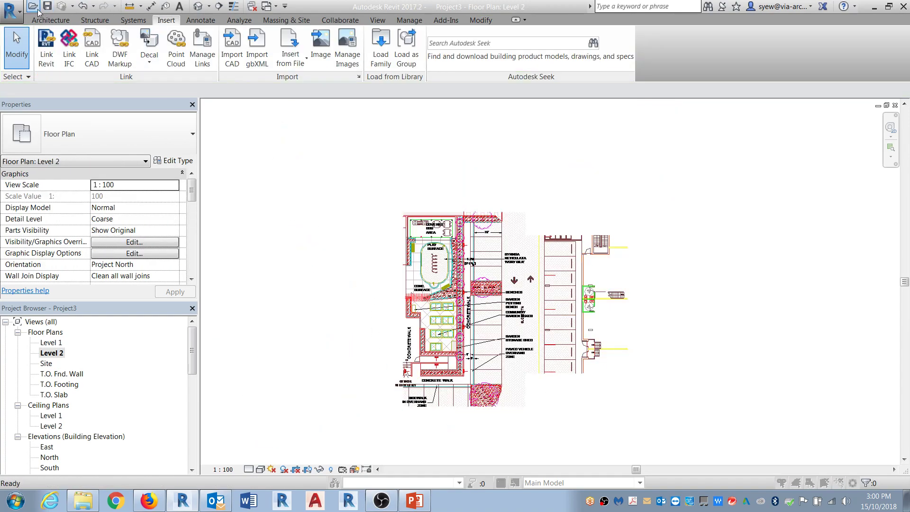
left_click_drag(510, 134, 380, 116)
key("Escape")
- Compare the file sizes of Project1 - Floor Plan - Level 1.dwg and 17148L1-update.dwg in the Landscape folder, linking neither
left_click(92, 51)
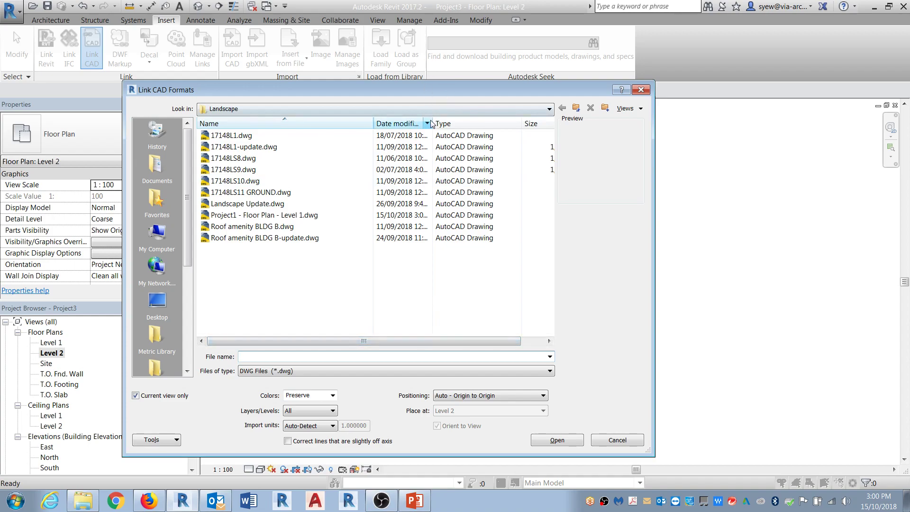
left_click_drag(432, 122, 421, 121)
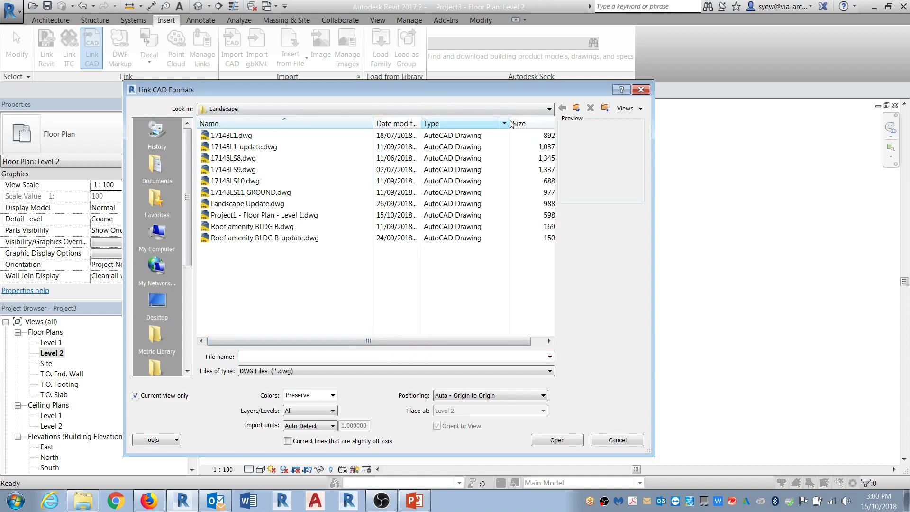
left_click_drag(509, 123, 437, 123)
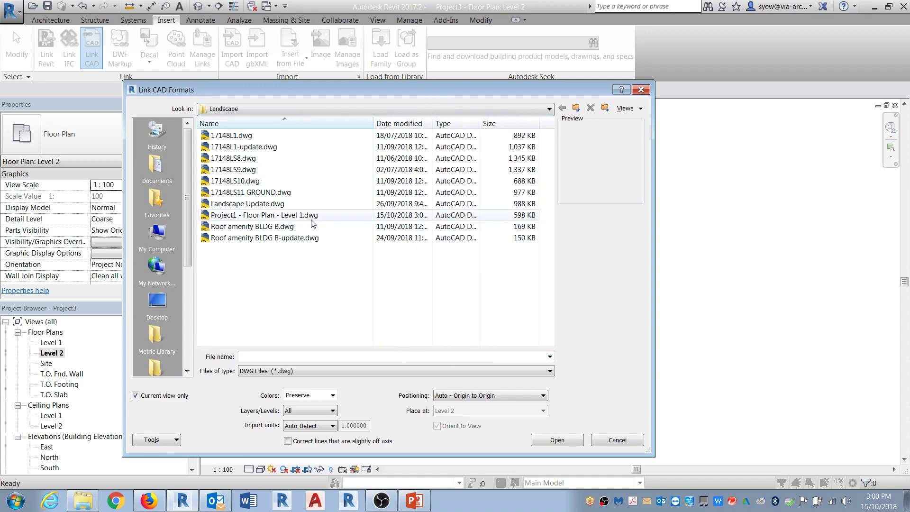
left_click(280, 216)
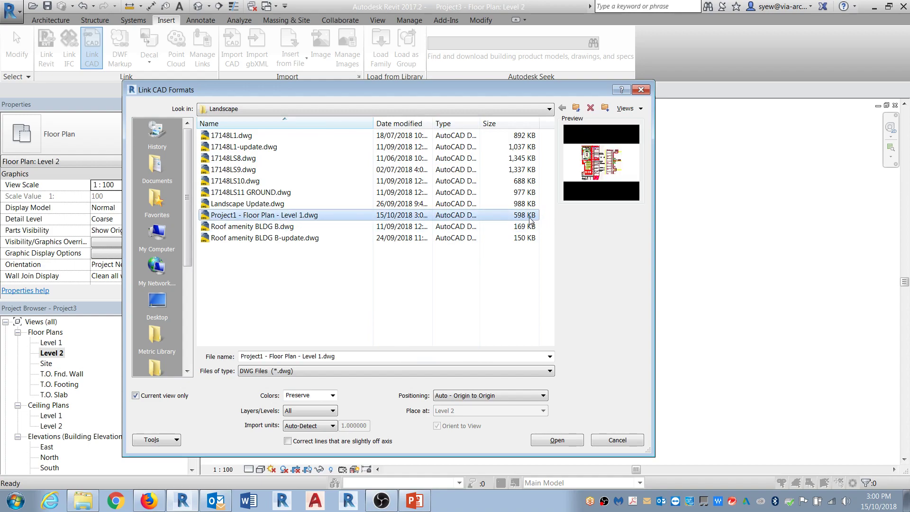
left_click(534, 147)
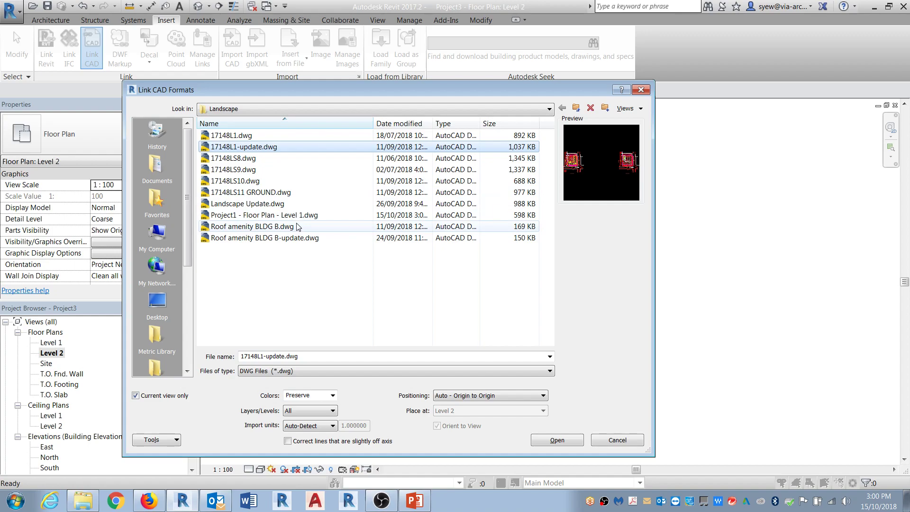
left_click(616, 441)
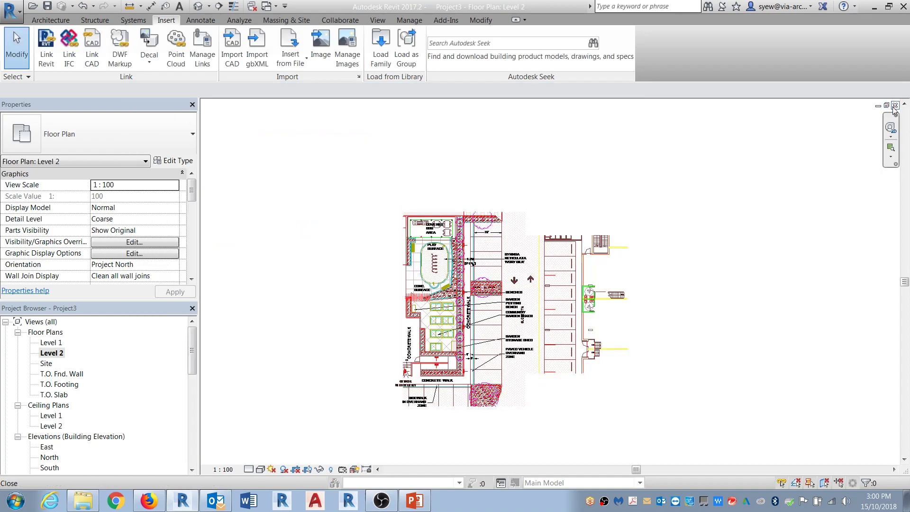
- Return to the Level 1 floor plan and create a new project
double_click(47, 343)
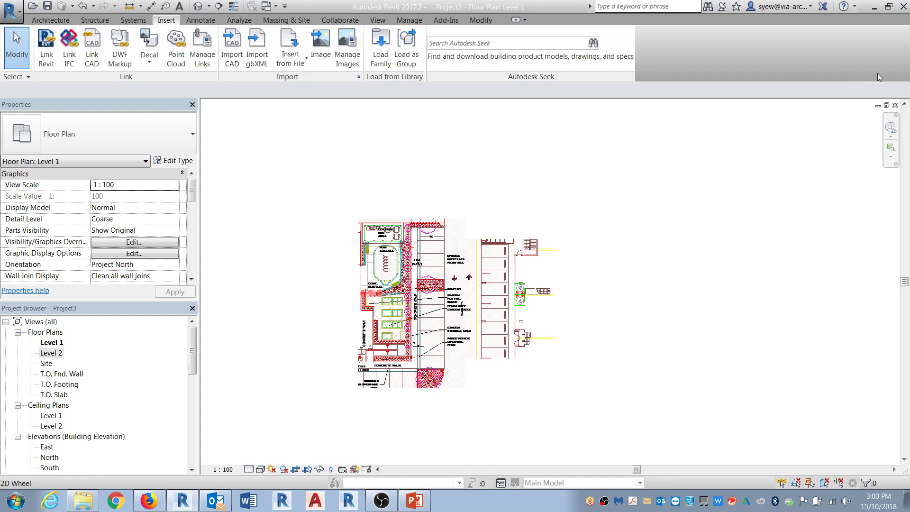
left_click(10, 10)
mouse_move(37, 65)
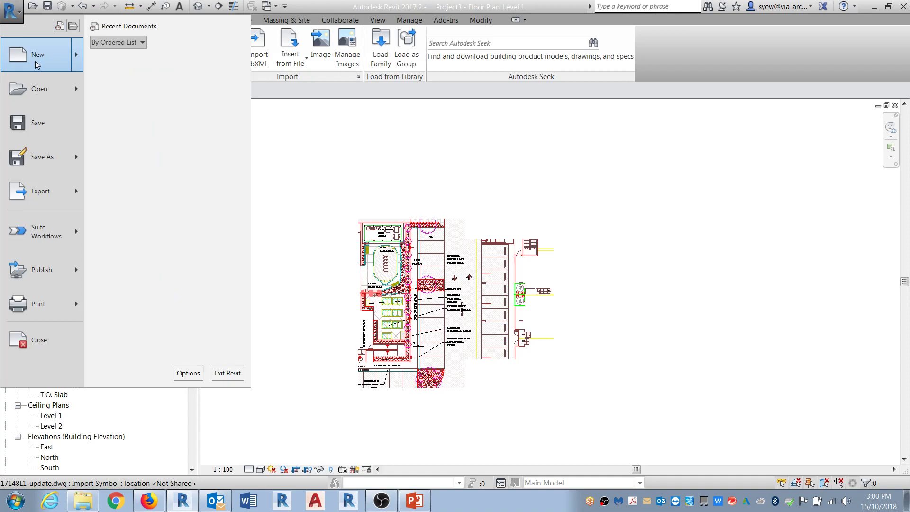
left_click(136, 66)
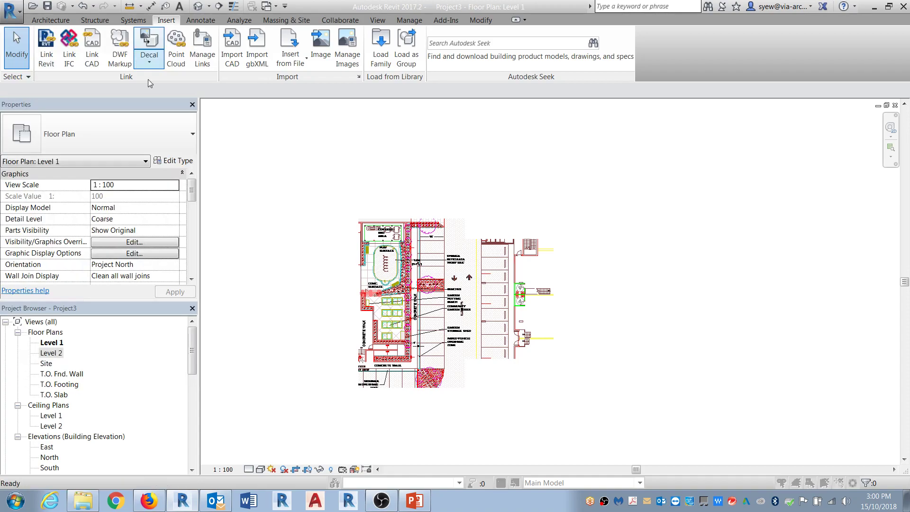
left_click(426, 290)
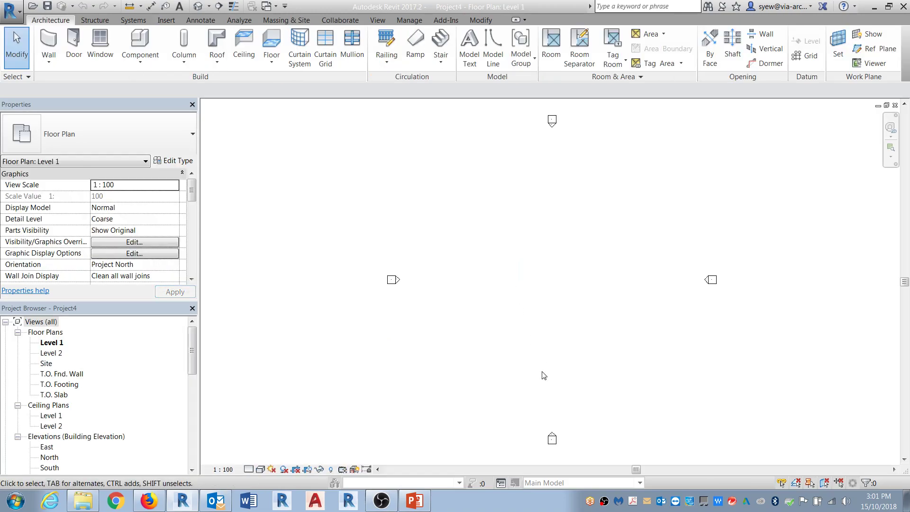
- Hide the elevation marker category in the new project's Level 1 floor plan
left_click(552, 438)
right_click(552, 438)
mouse_move(611, 257)
left_click(694, 267)
- Start a floor on Level 1 and sketch a semicircular boundary arc with its ends about 41000 mm apart
left_click(272, 40)
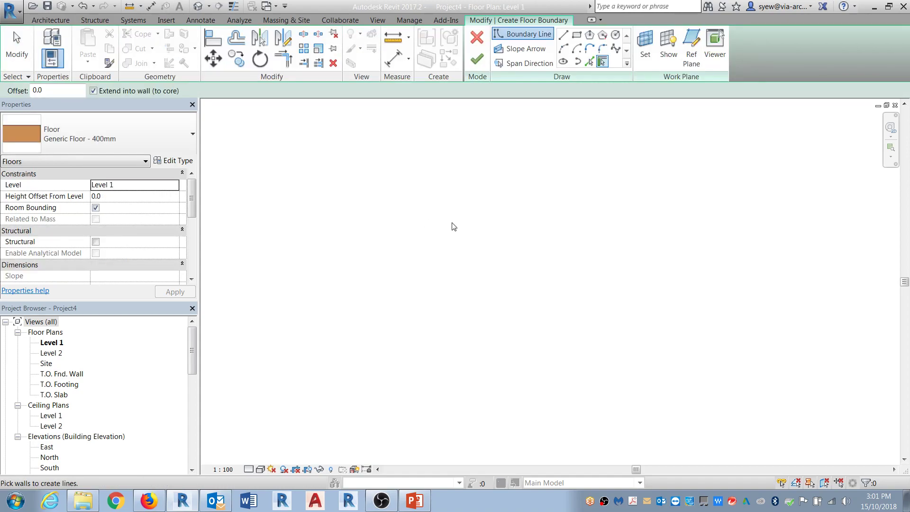
left_click(563, 48)
left_click(402, 279)
left_click(659, 277)
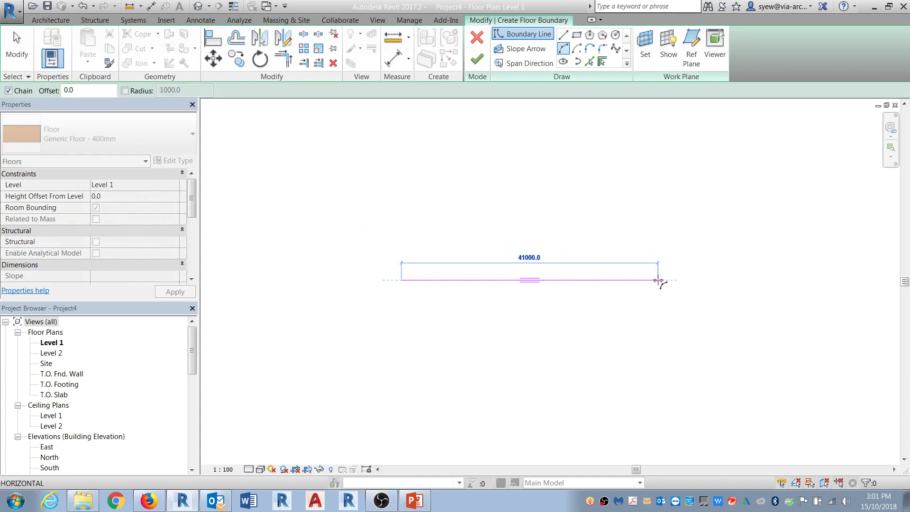
left_click(618, 184)
key("Escape")
key("Escape")
- Offset a copy of the boundary arc outward by 1000 mm
scroll(602, 161, "up", 3)
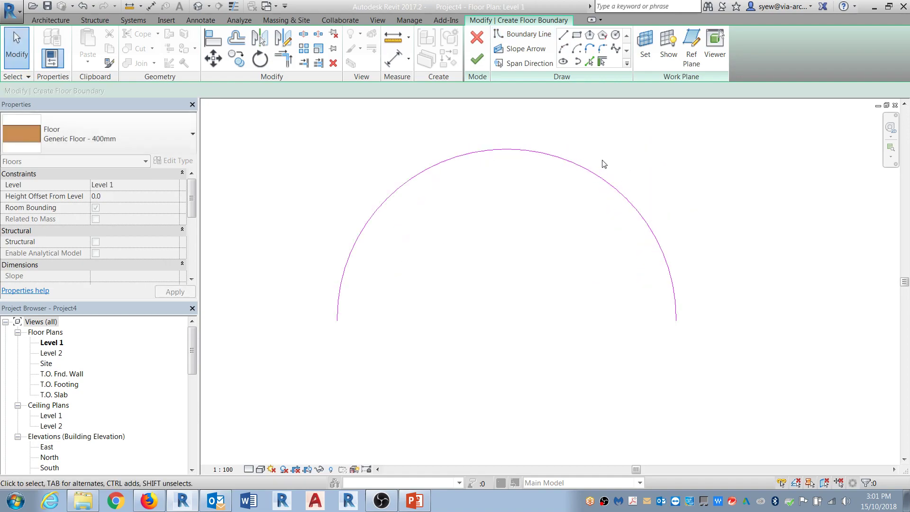
key("o")
key("f")
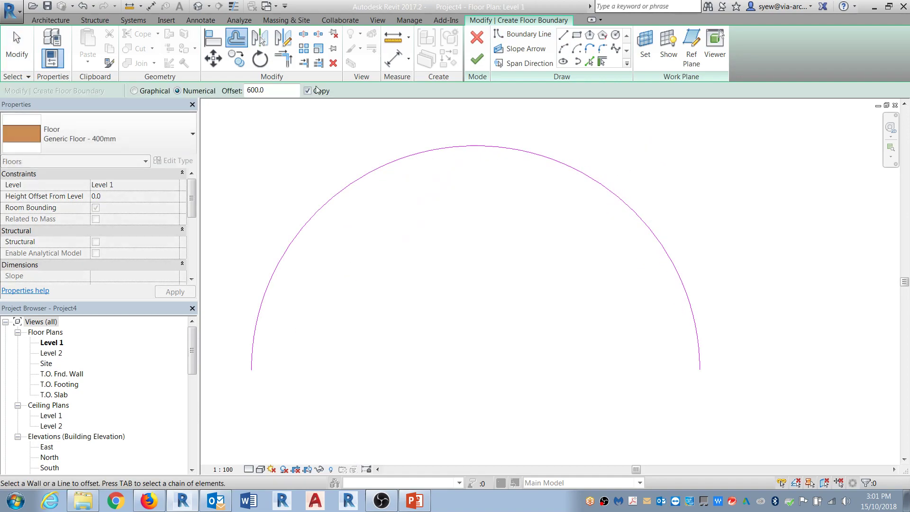
double_click(262, 90)
type("1000")
left_click(406, 155)
key("Escape")
- Close both ends between the two arcs with straight boundary lines and finish the curved floor
left_click(477, 59)
key("Return")
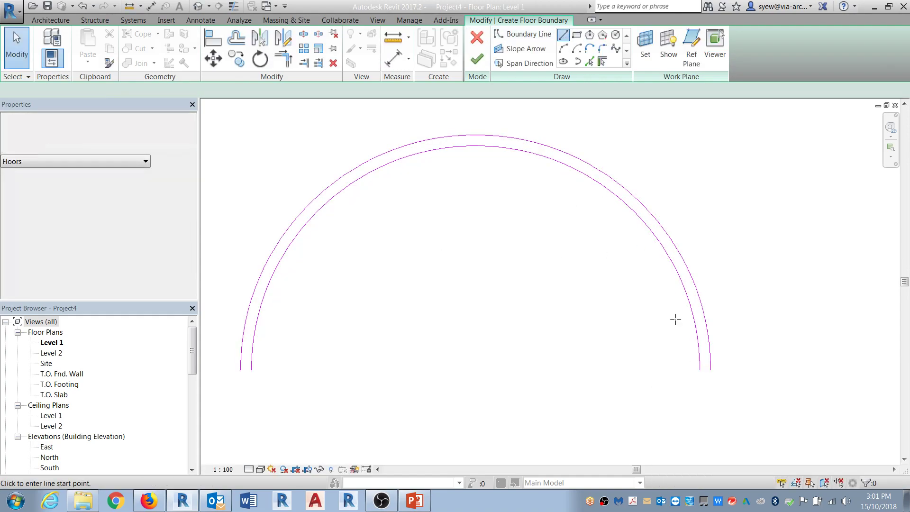
left_click(700, 370)
left_click(710, 371)
left_click(252, 370)
key("Escape")
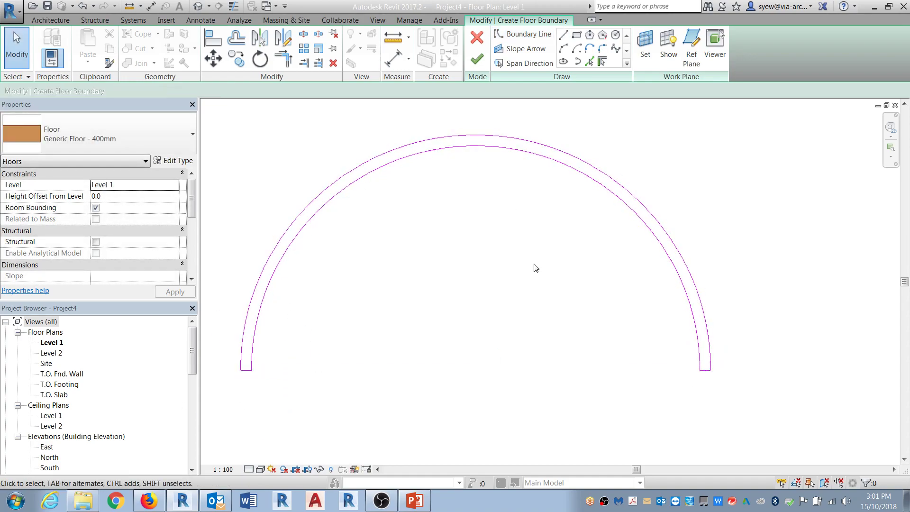
left_click(477, 60)
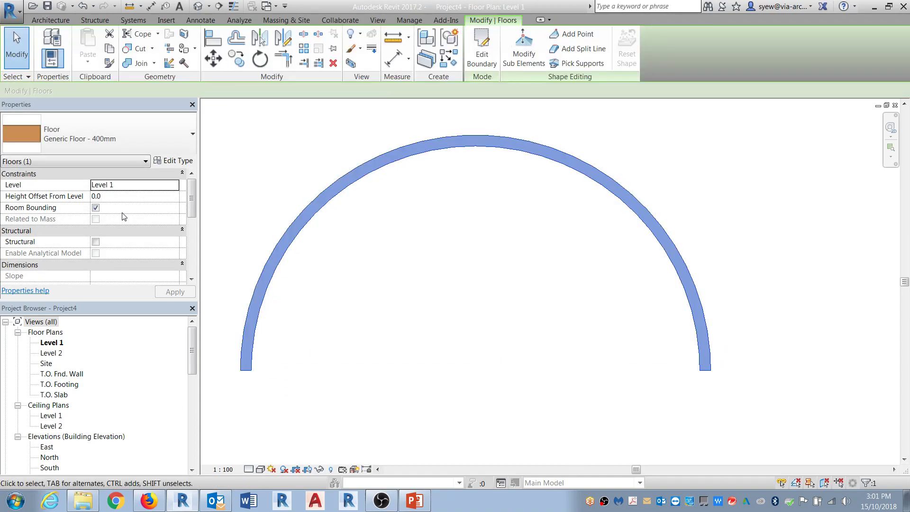
- Duplicate the curved floor's Generic Floor - 400mm type as Stone
left_click(173, 161)
left_click(351, 142)
type("Stone")
key("Return")
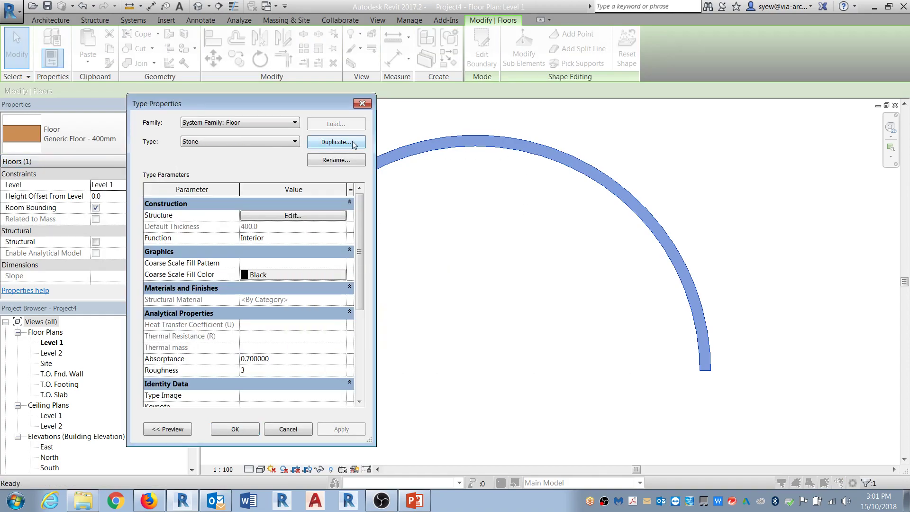
- For the Stone floor type's structure layer, duplicate the Ceramic Tile material and name the copy Stone
left_click(291, 215)
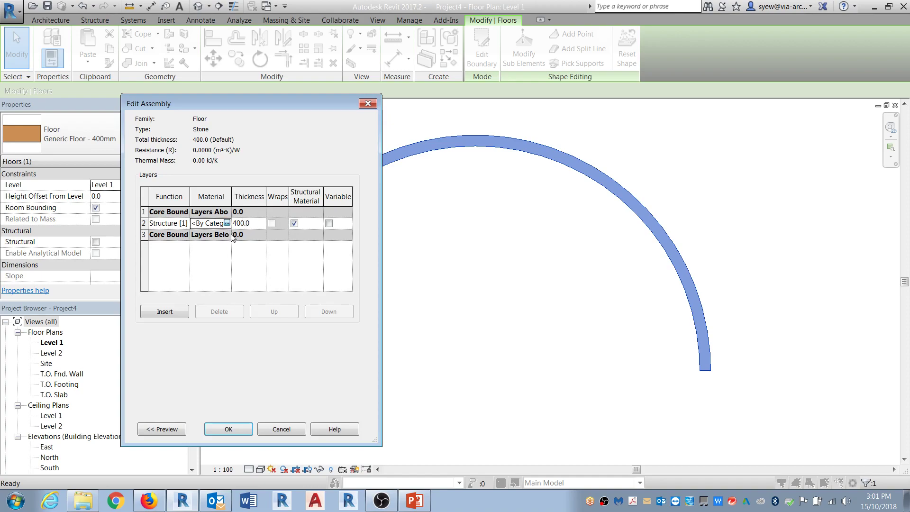
left_click(227, 223)
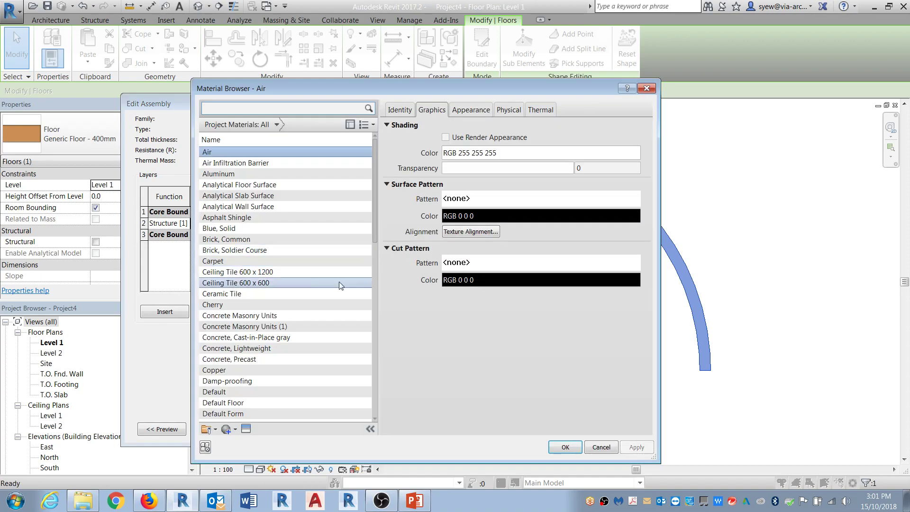
left_click(271, 381)
scroll(309, 359, "down", 12)
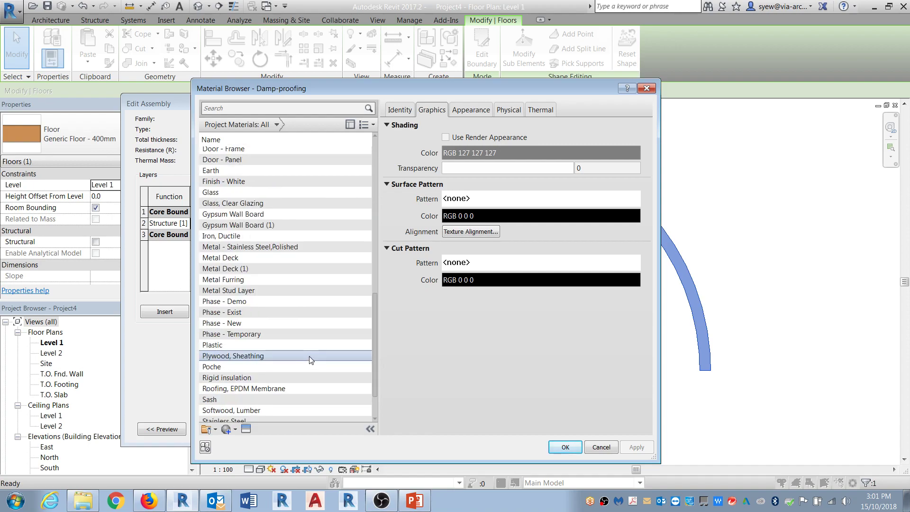
scroll(295, 280, "up", 7)
scroll(294, 280, "up", 3)
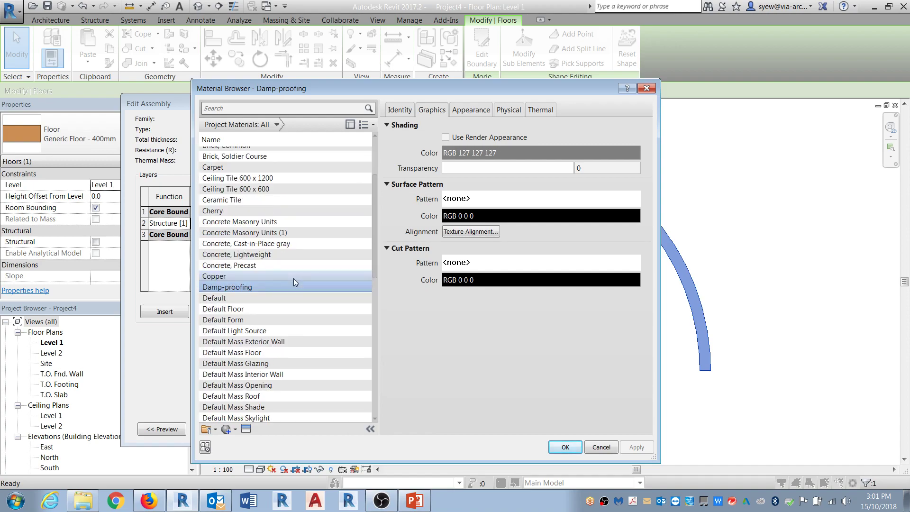
right_click(234, 201)
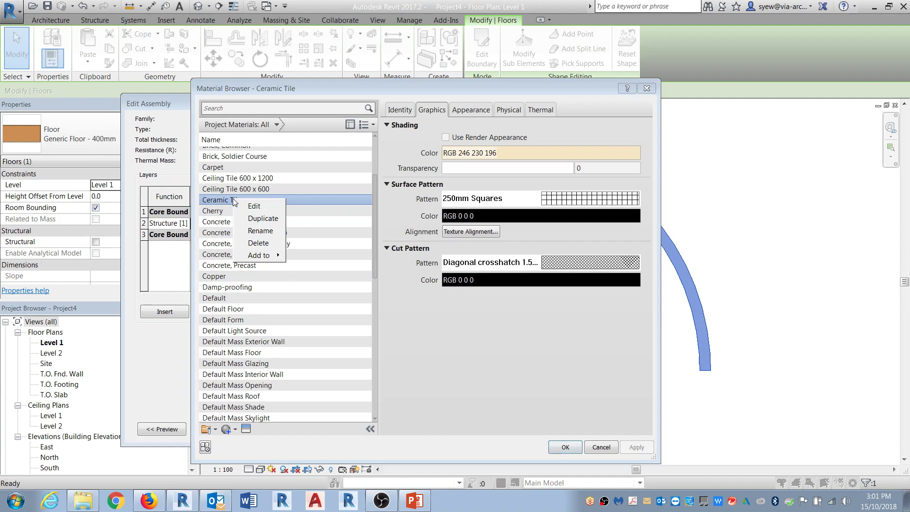
left_click(262, 218)
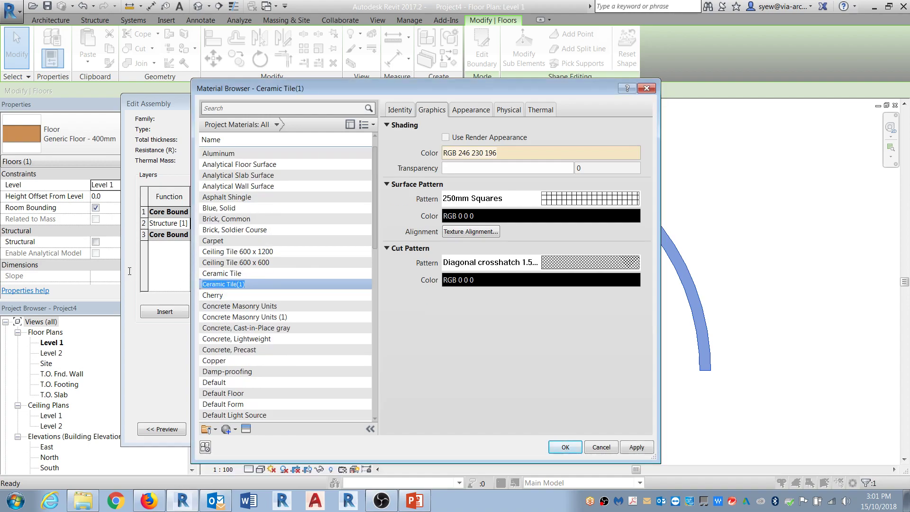
type("Stone")
key("Return")
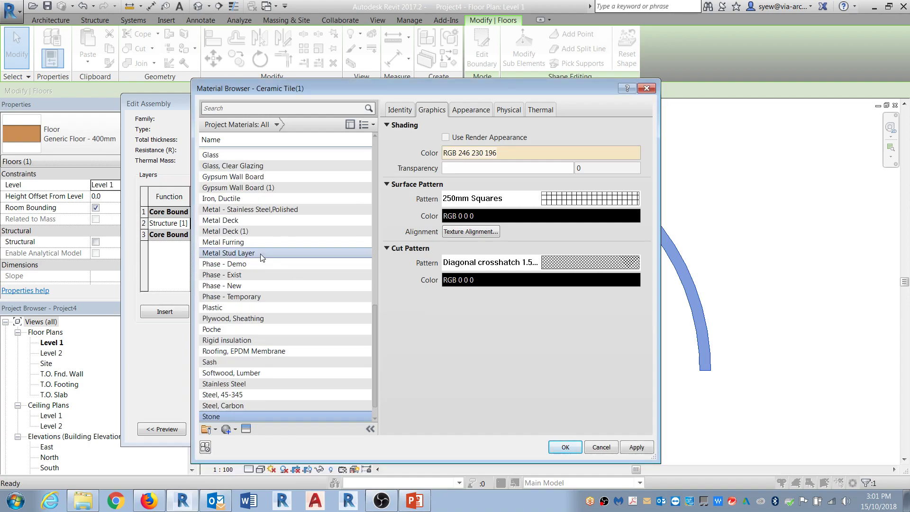
- Create a model surface pattern named 500mm Vertical with parallel lines at 90° and 500 mm spacing, and assign it to the Stone material
left_click(559, 204)
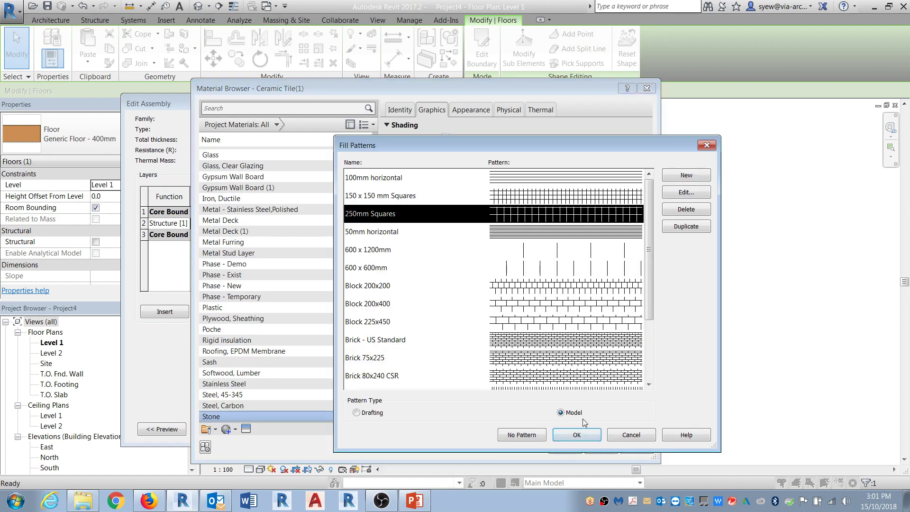
left_click(685, 175)
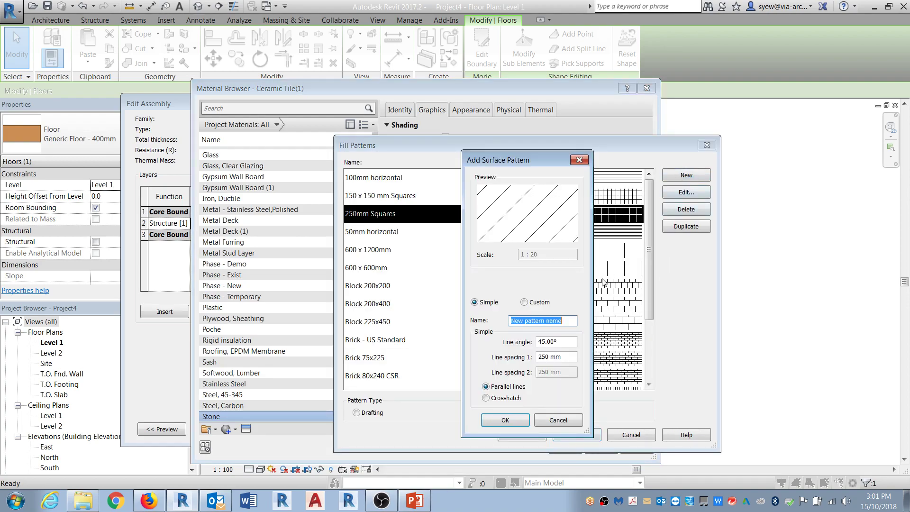
key("Tab")
type("500mm")
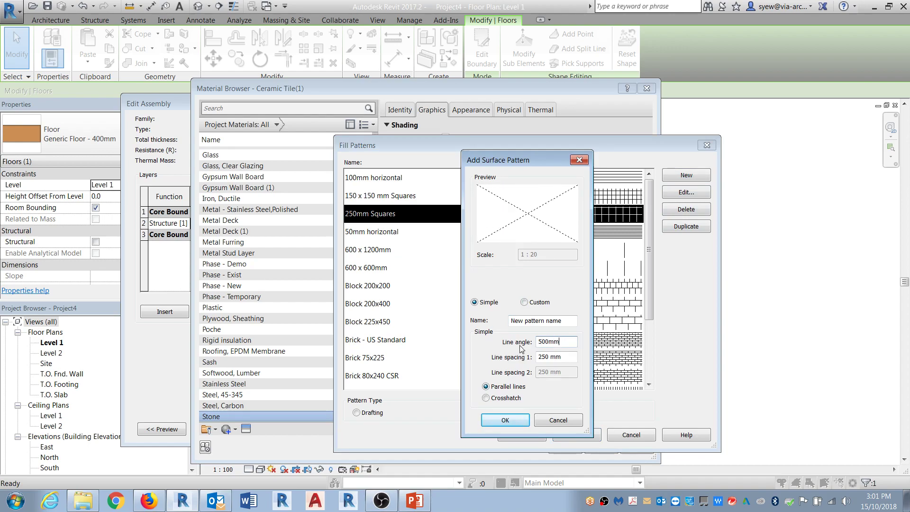
type("0")
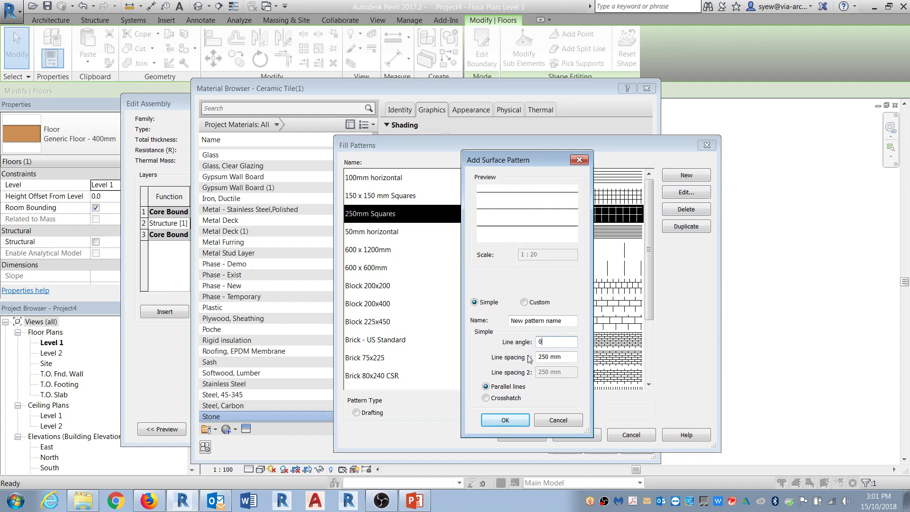
type("90")
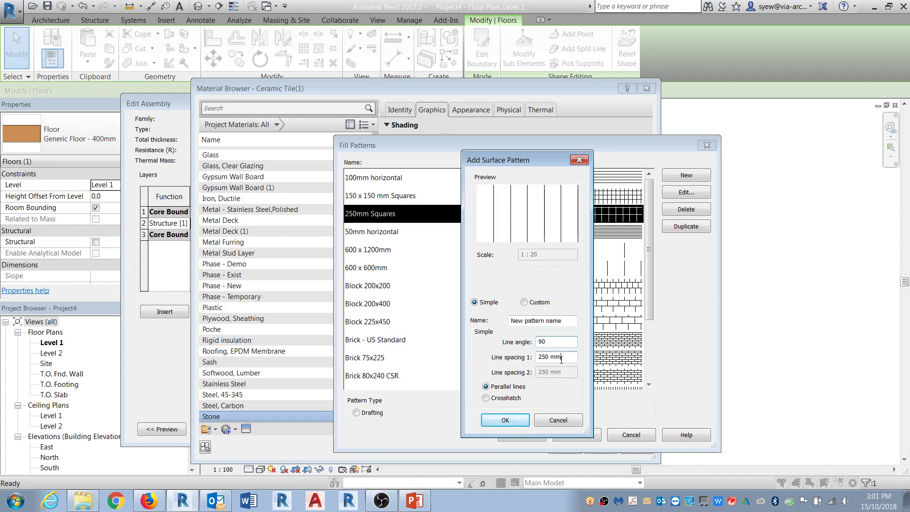
type("500mm")
left_click(510, 316)
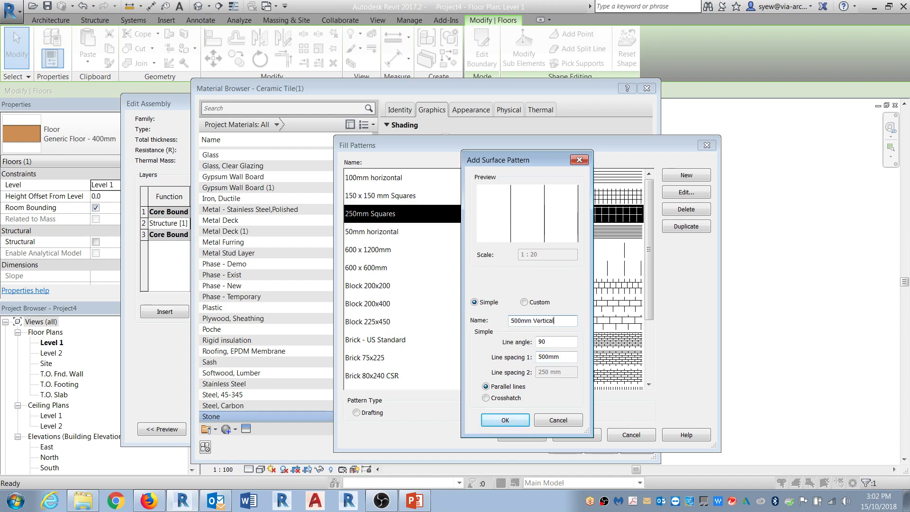
left_click(508, 426)
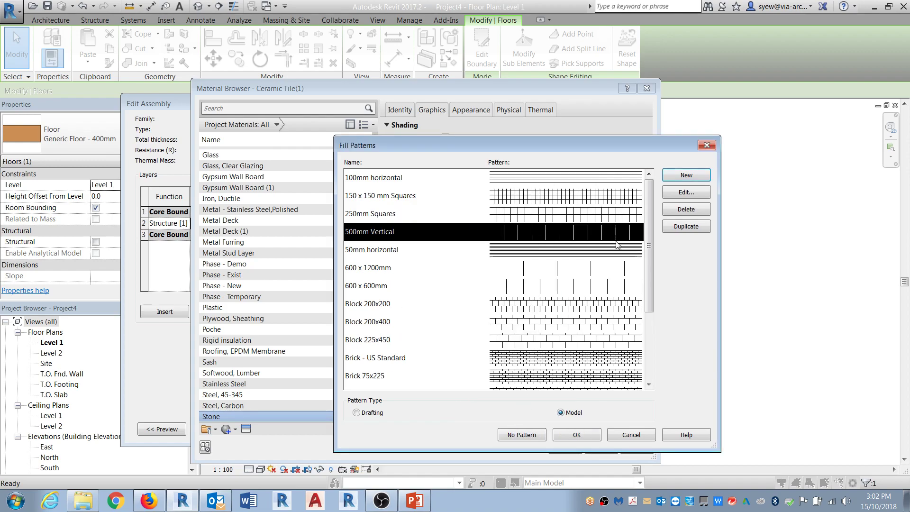
left_click(561, 434)
left_click(562, 447)
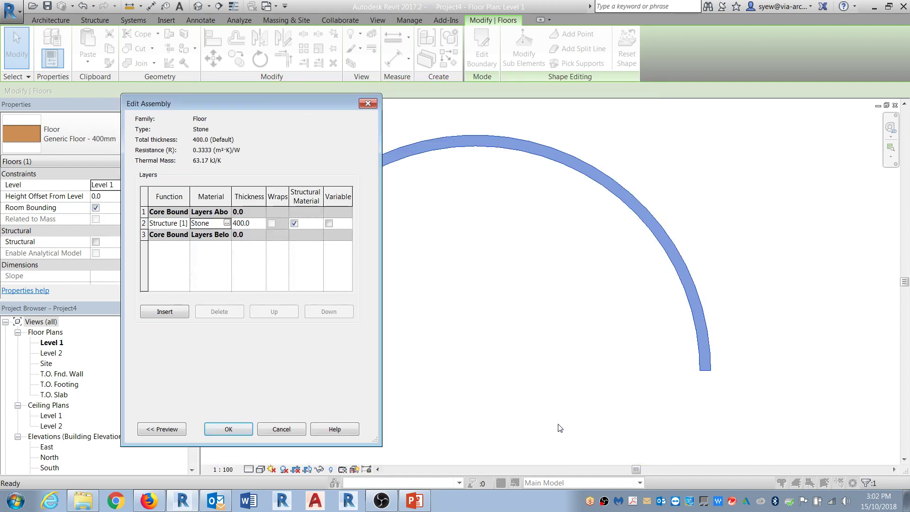
- Make the structure layer's thickness variable and apply the Stone type to the curved floor
left_click(331, 225)
left_click(243, 430)
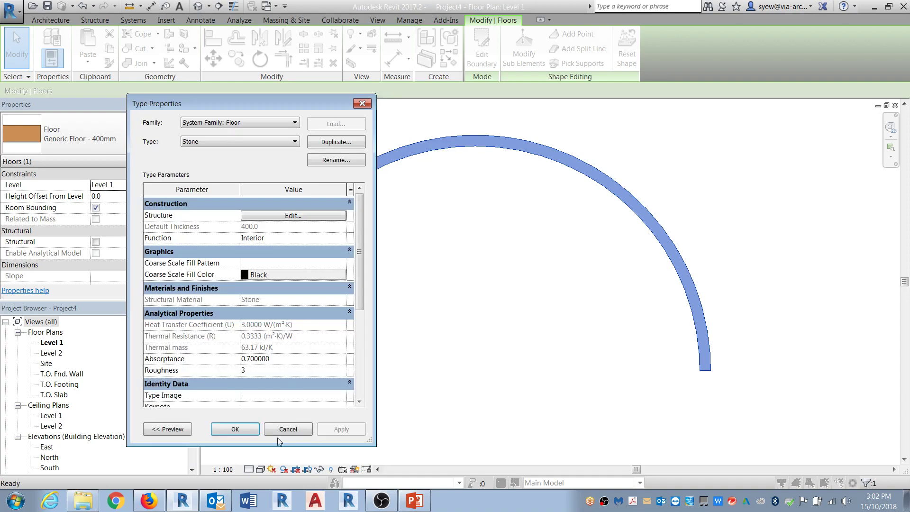
left_click(246, 428)
key("Escape")
scroll(301, 214, "up", 1)
- Turn on projection surface patterns for the Floors category in the Level 1 plan's visibility overrides
key("v")
key("g")
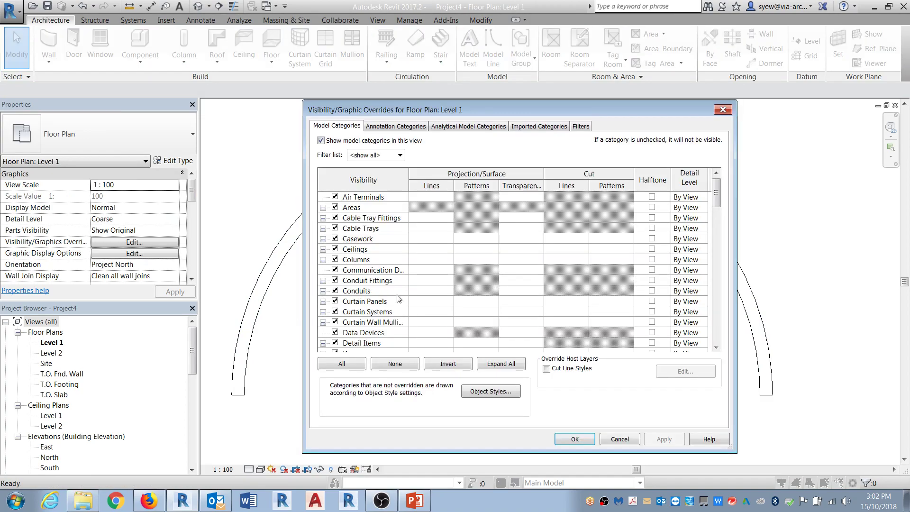
left_click(385, 302)
key("Down")
key("Down")
key("Down")
key("Down")
key("Down")
key("Down")
key("Down")
key("Down")
key("Down")
key("Down")
key("Down")
key("Down")
key("Down")
key("Down")
key("Down")
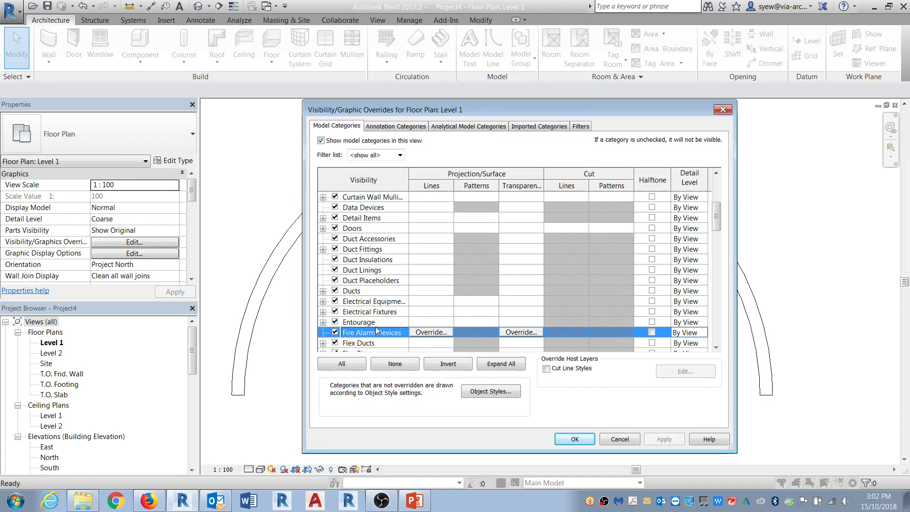
double_click(462, 313)
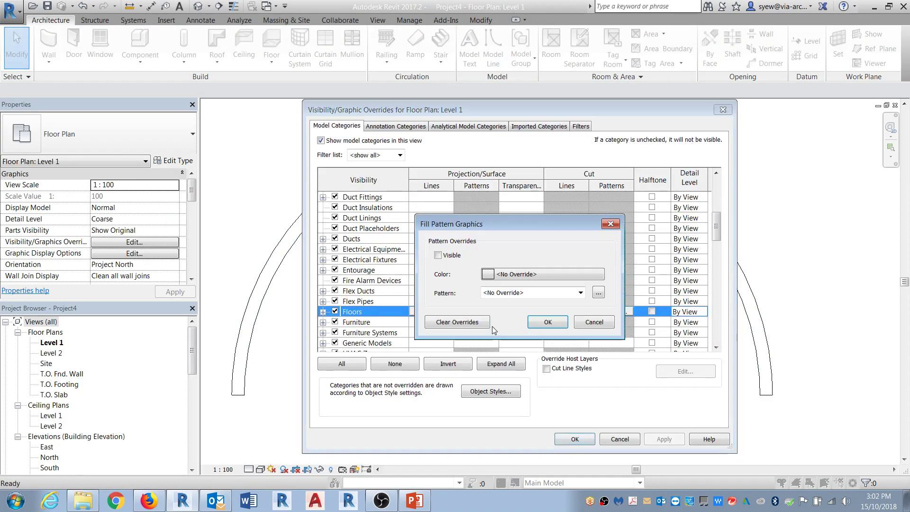
left_click(449, 255)
left_click(543, 321)
left_click(575, 439)
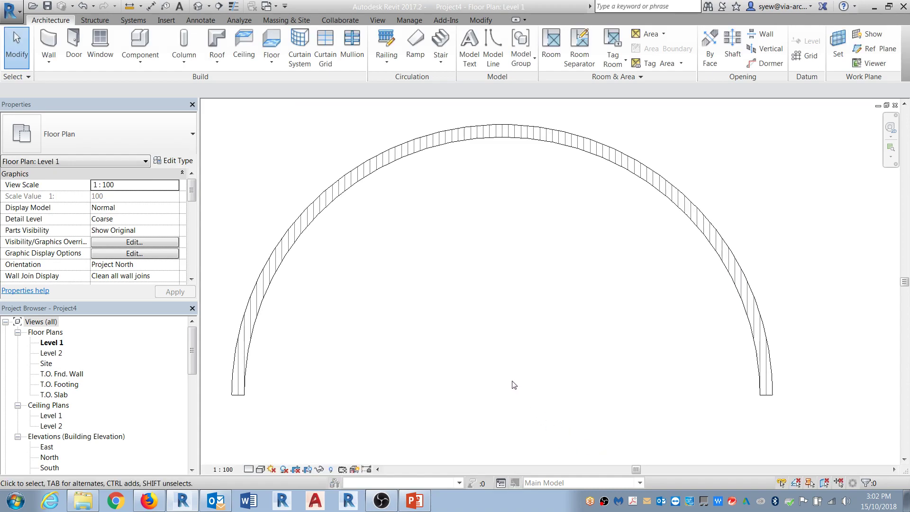
- In the 3D view, modify the floor's sub-elements and set the inner curved edge's elevation to -1
left_click(205, 10)
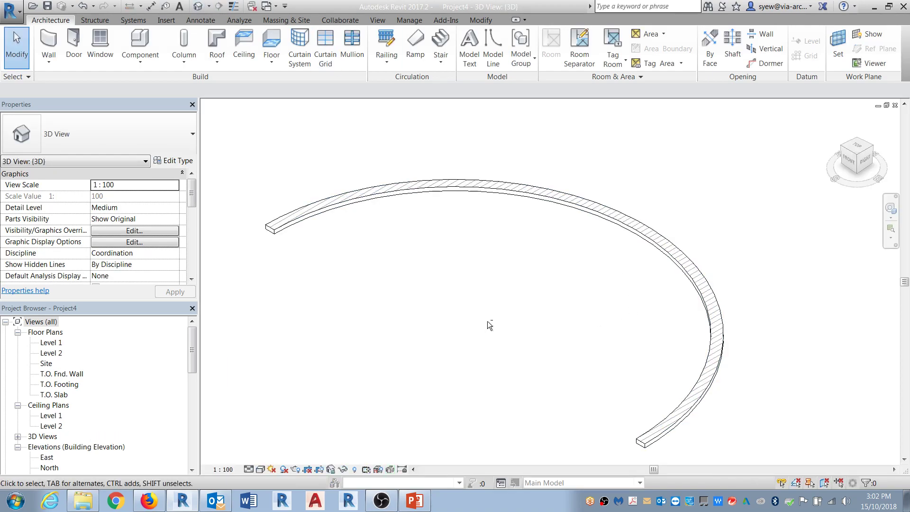
middle_click_drag(487, 323, 596, 369, "shift")
left_click(553, 196)
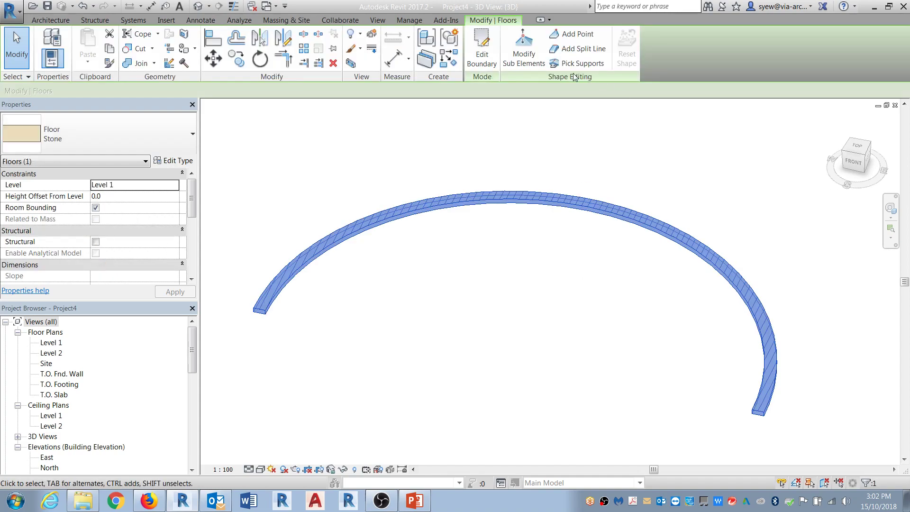
left_click(524, 48)
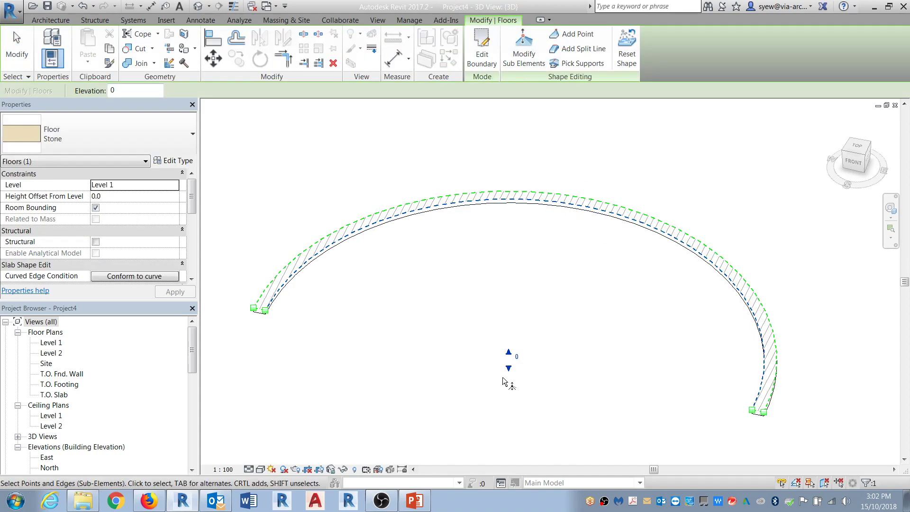
left_click(581, 208)
type("1")
key("Return")
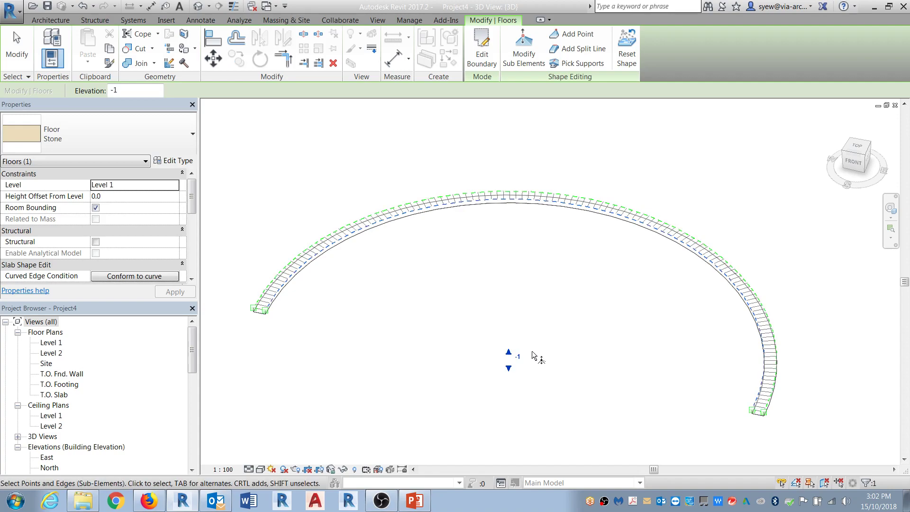
key("Escape")
key("Escape")
- Edit the floor's boundary in the Level 1 plan and draw a straight line between the two arcs at their midpoints
middle_click_drag(588, 271, 606, 393, "shift")
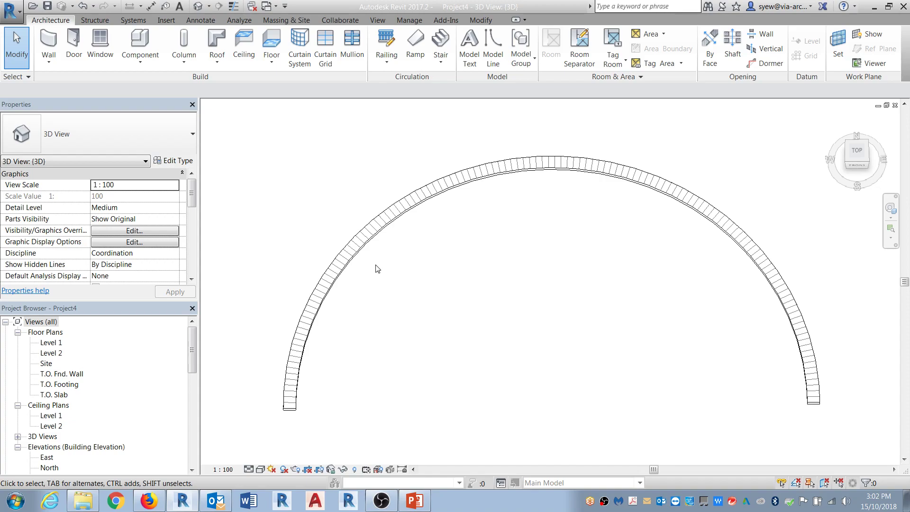
middle_click_drag(472, 333, 516, 113, "shift")
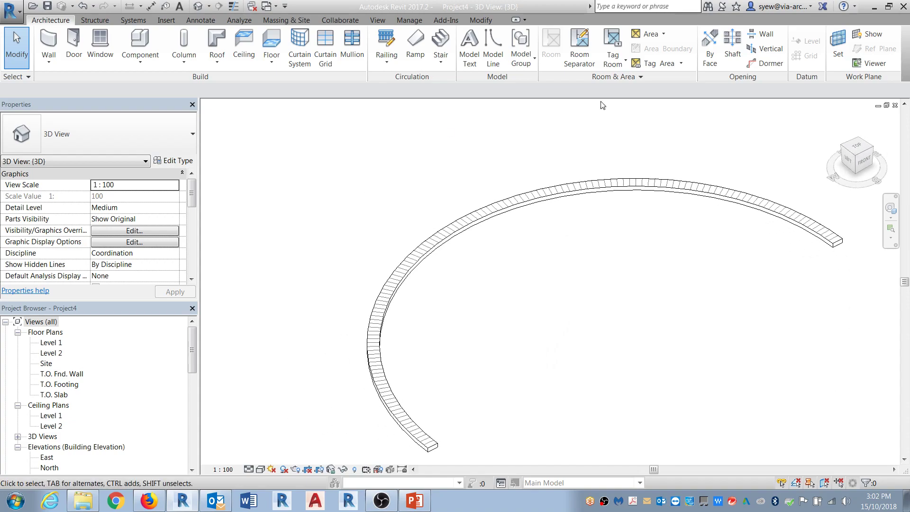
middle_click_drag(560, 288, 453, 232)
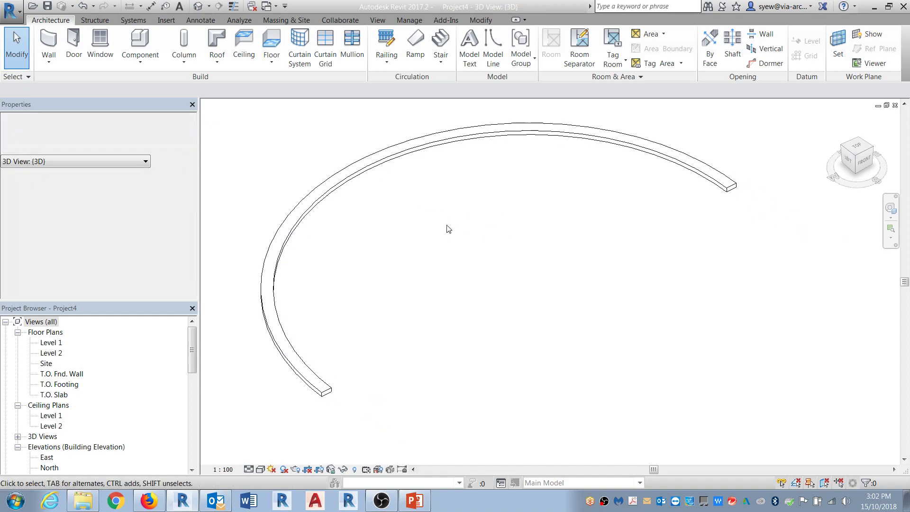
double_click(327, 384)
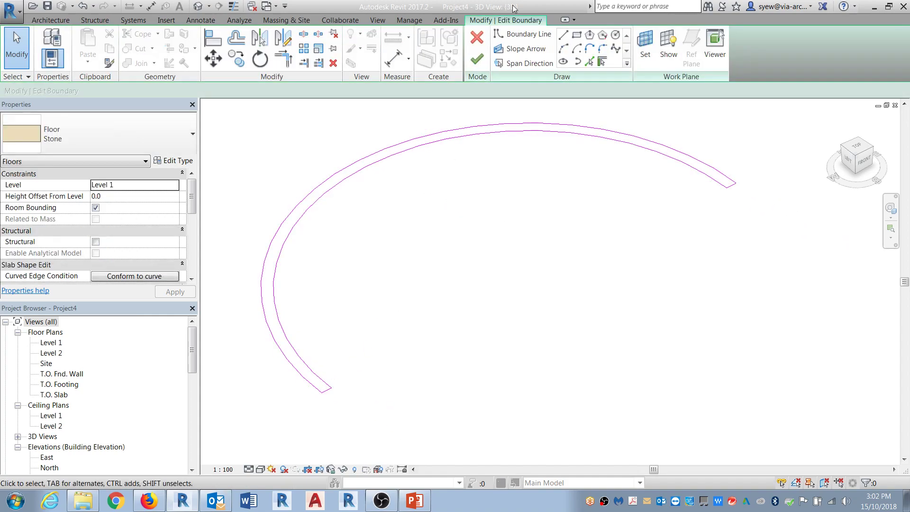
double_click(53, 343)
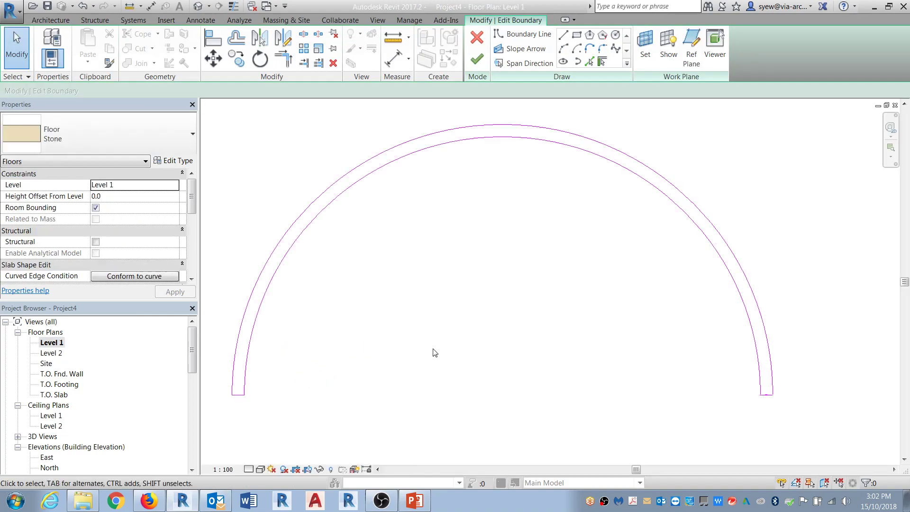
left_click(563, 35)
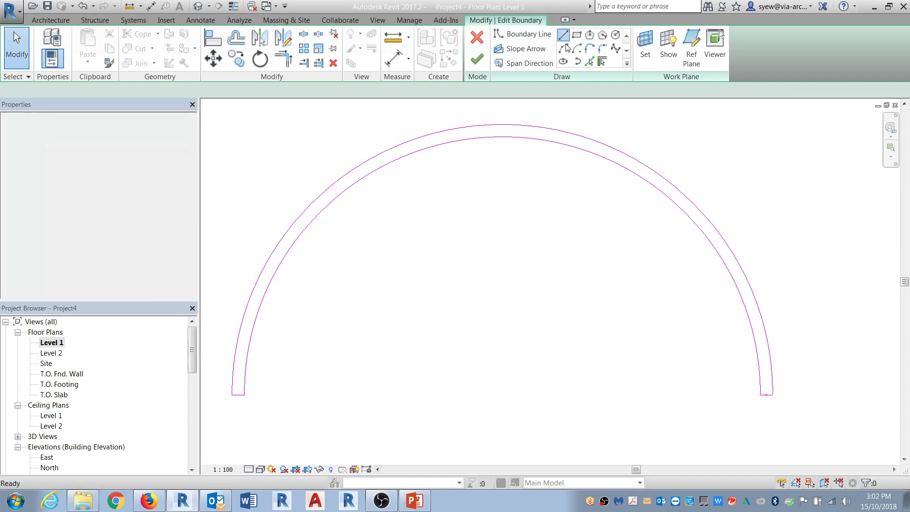
left_click(502, 124)
left_click(502, 137)
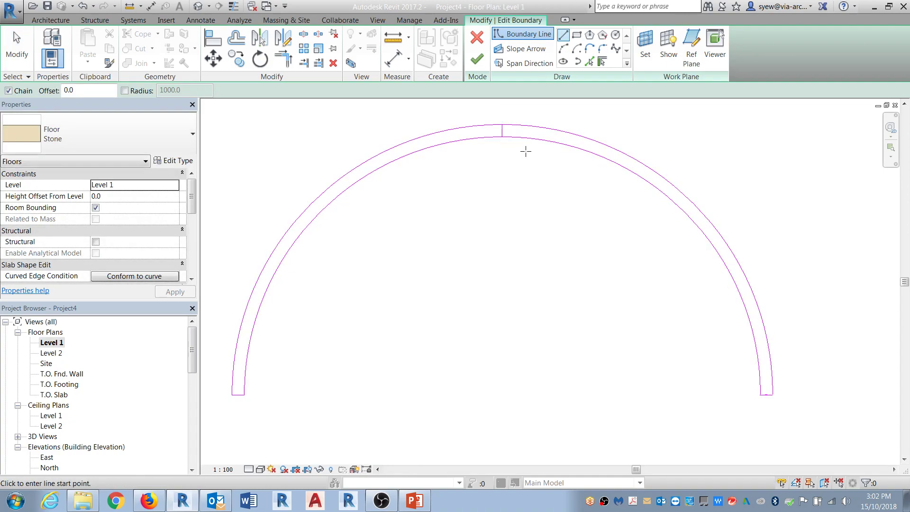
key("Escape")
key("Escape")
- Split both arcs at the midpoint line, delete the left half, and finish the quarter-circle floor boundary
key("s")
key("l")
key("Escape")
left_click_drag(246, 430, 238, 429)
key("Delete")
left_click(477, 59)
left_click(665, 386)
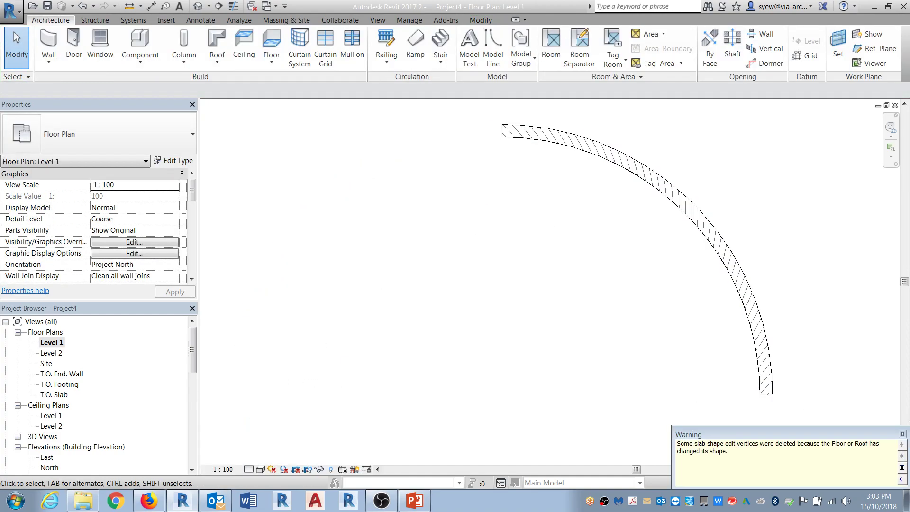
left_click(903, 434)
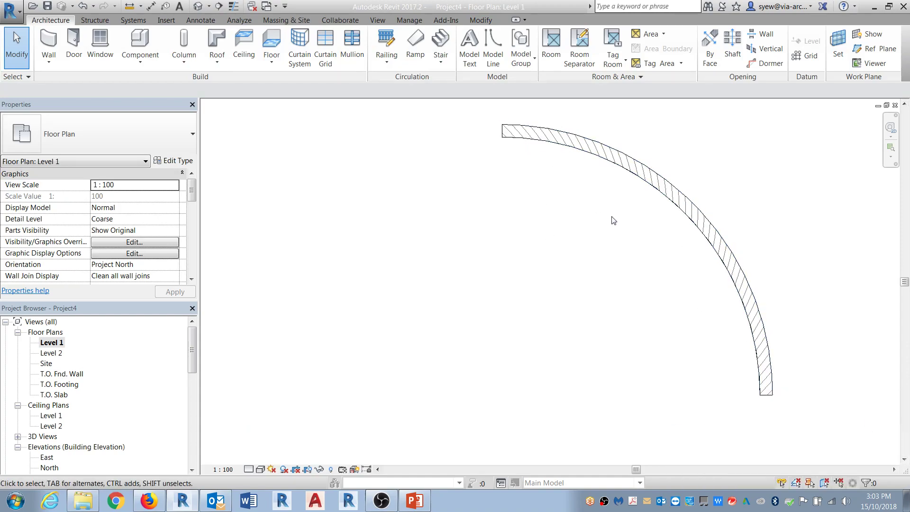
- In the 3D view, set the elevation of the quarter floor's inner corner point at the cut end to -1
left_click(198, 6)
left_click(410, 153)
scroll(410, 153, "up", 2)
left_click(521, 52)
middle_click_drag(687, 163, 559, 218)
scroll(633, 222, "down", 1)
left_click(761, 242)
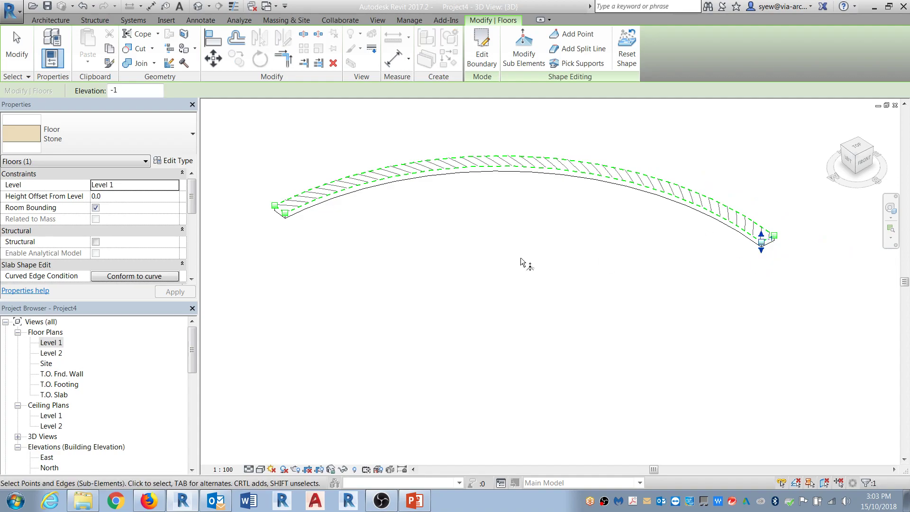
left_click(285, 214)
left_click(284, 204)
type("-1")
key("Return")
key("Escape")
key("Escape")
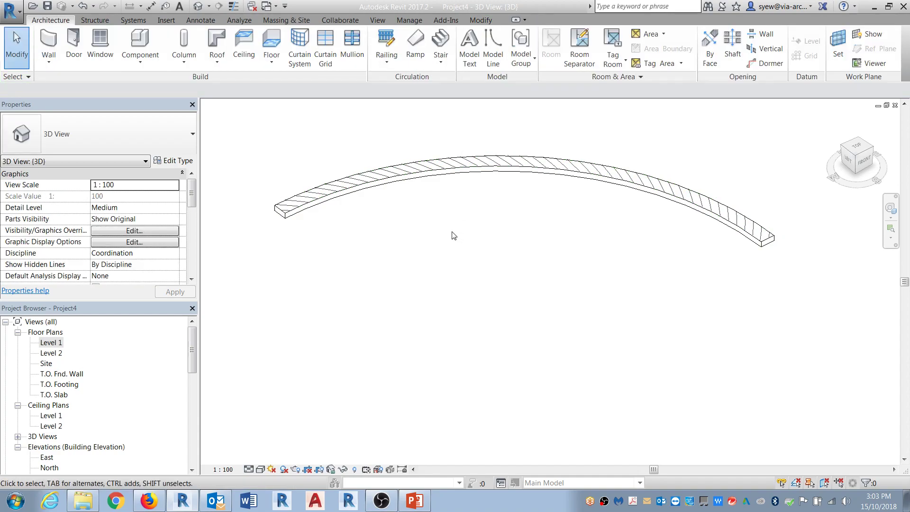
- Edit the floor's boundary in Level 1, extend both arcs back to half circles, and remove the line across the middle
double_click(416, 172)
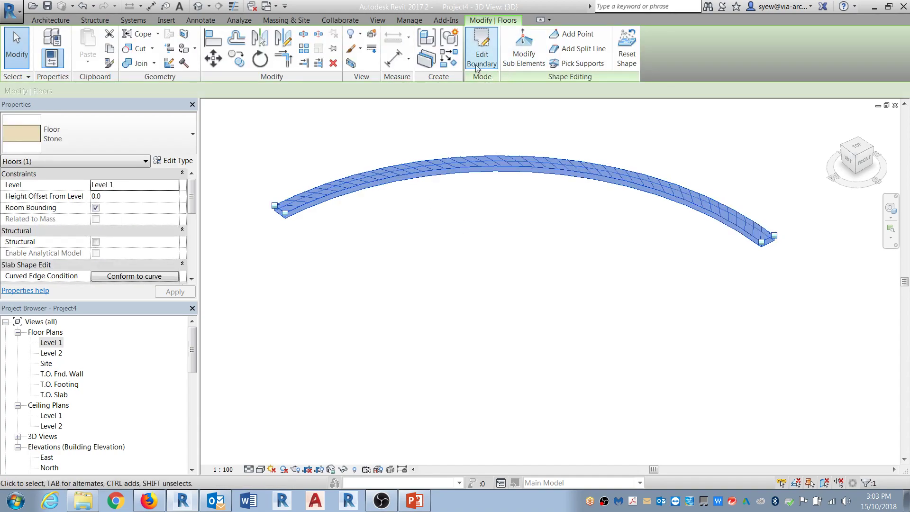
double_click(52, 345)
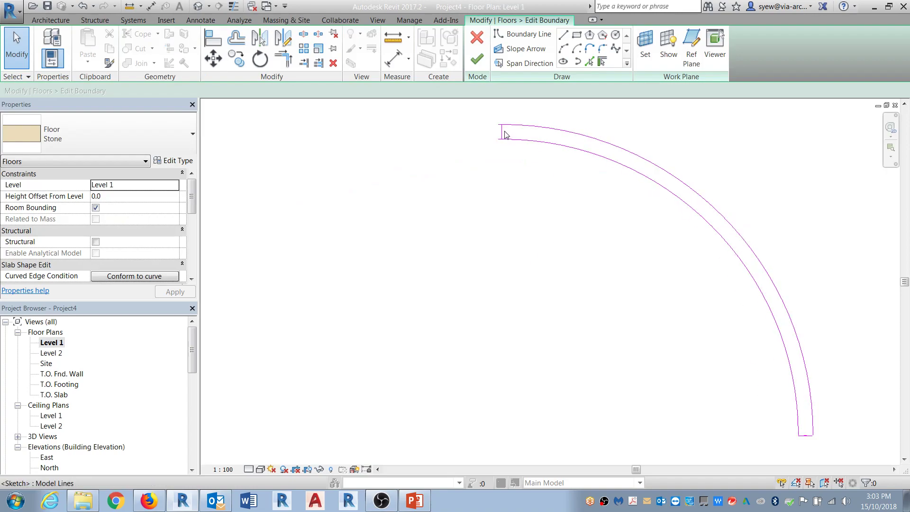
left_click(507, 140)
scroll(498, 148, "down", 2)
left_click_drag(520, 138, 329, 338)
left_click(524, 136)
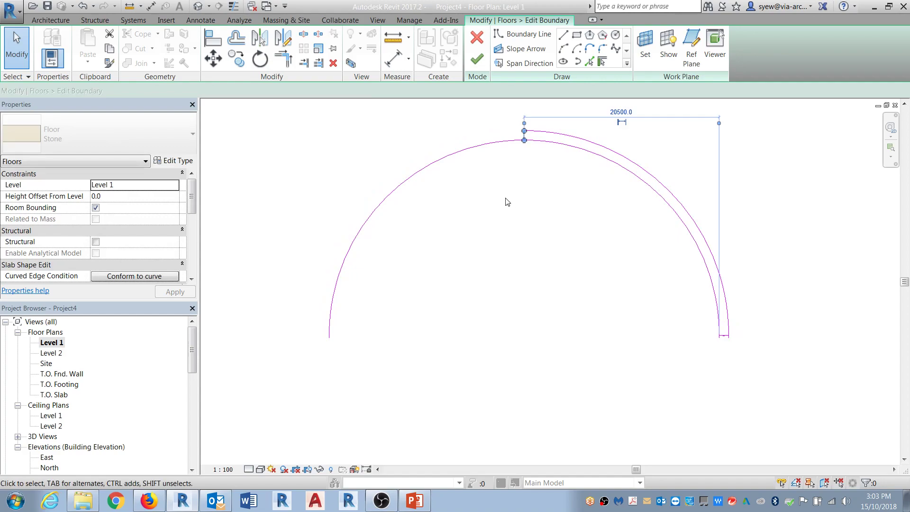
left_click(527, 132)
mouse_move(524, 130)
left_mouse_down()
mouse_move(331, 217)
mouse_move(320, 338)
left_mouse_up()
key("Escape")
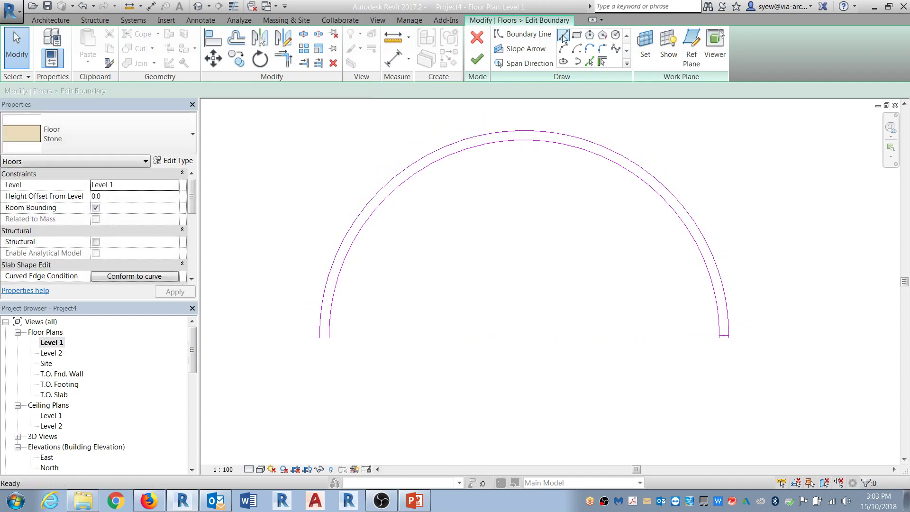
- Close the open end between the arcs with a straight boundary line and finish the floor in the 3D view
left_click(563, 38)
left_click(320, 336)
left_click(330, 337)
key("Escape")
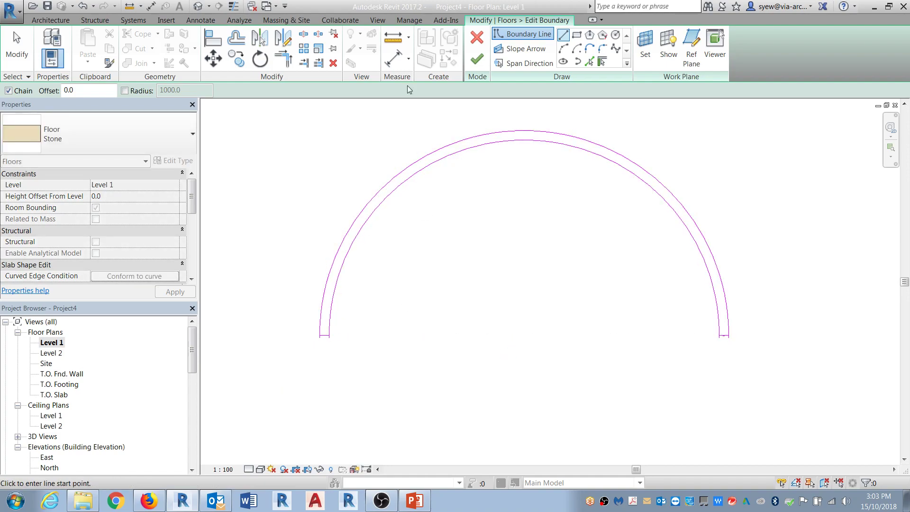
key("Escape")
left_click(198, 6)
left_click(476, 59)
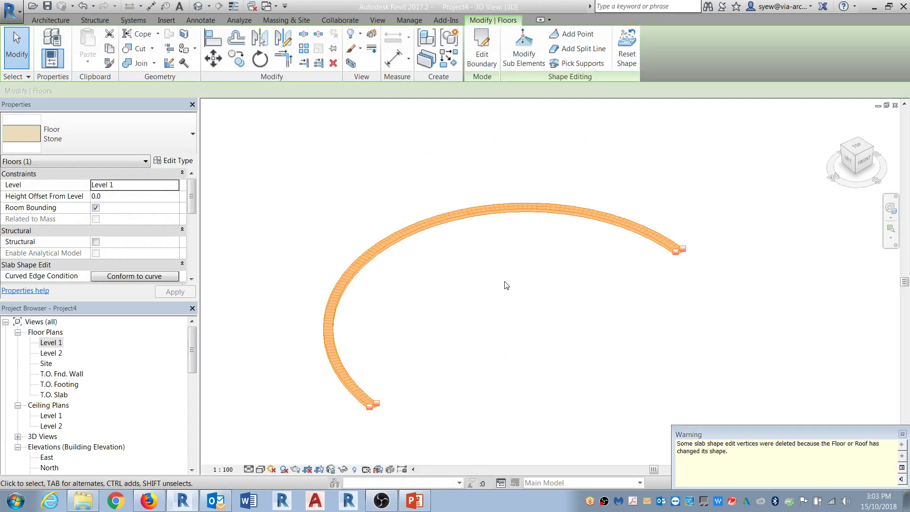
key("Escape")
middle_click_drag(443, 307, 451, 160, "shift")
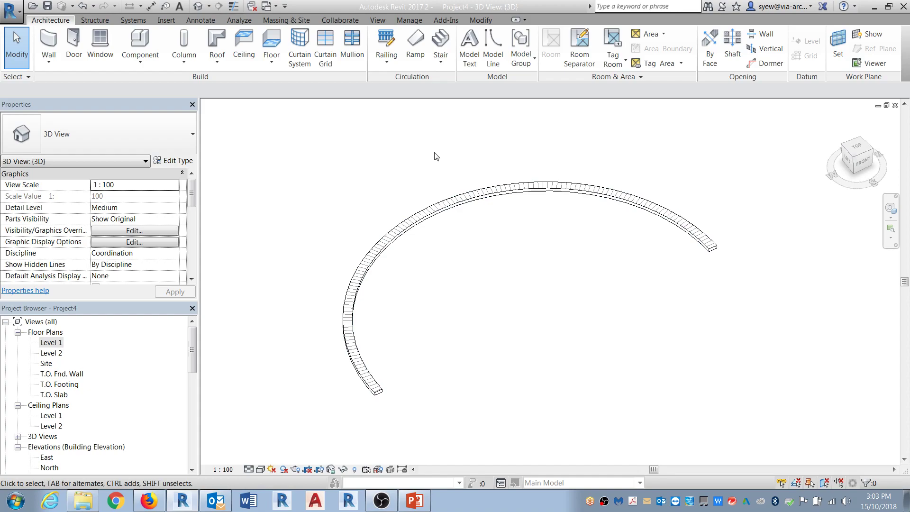
- In Level 1, sketch a rectangular vertical opening over the floor's left half and finish the cut in the 3D view
double_click(47, 342)
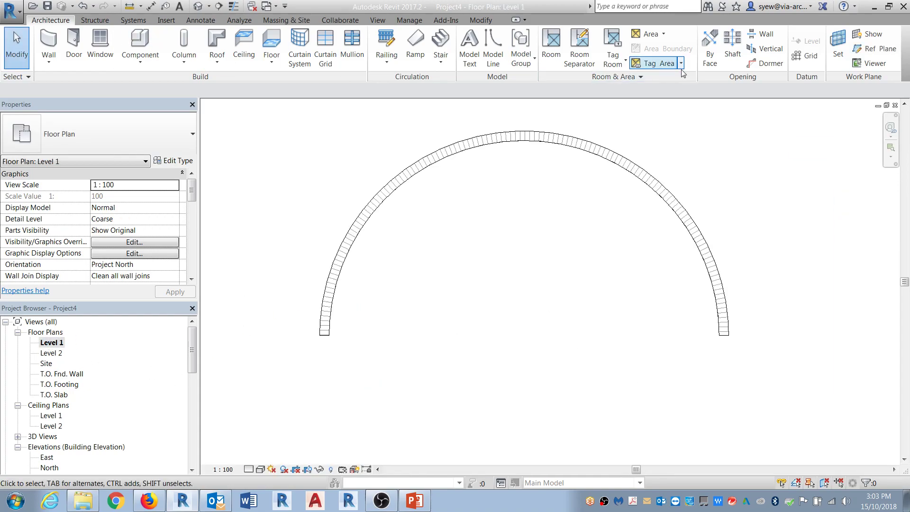
left_click(765, 49)
left_click(500, 149)
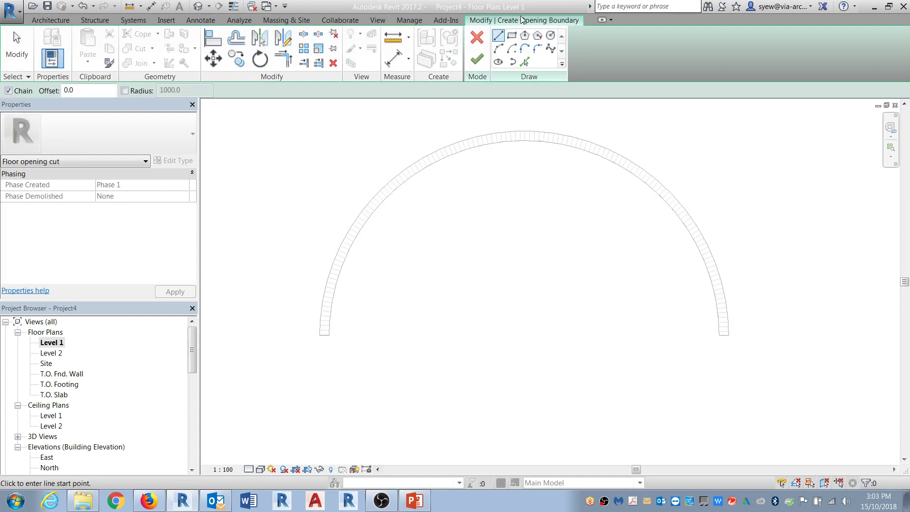
left_click(510, 36)
left_click(510, 111)
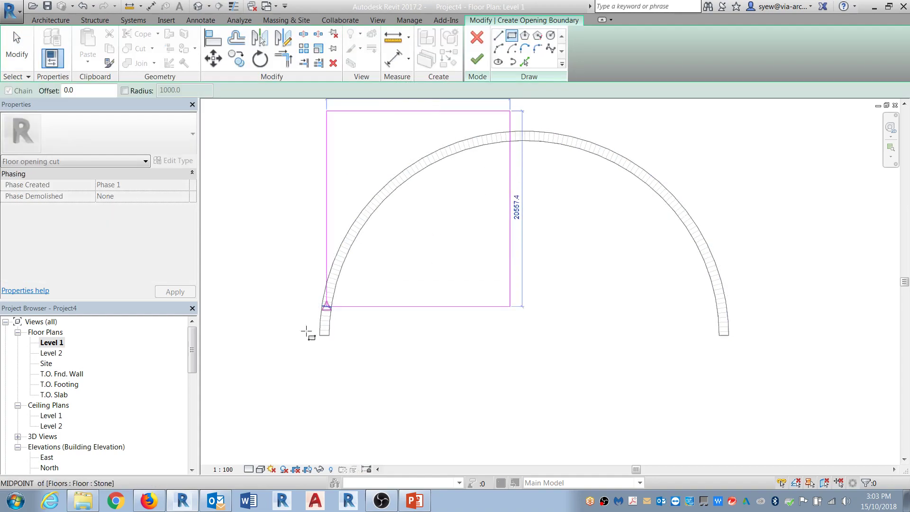
left_click(244, 414)
left_click(198, 6)
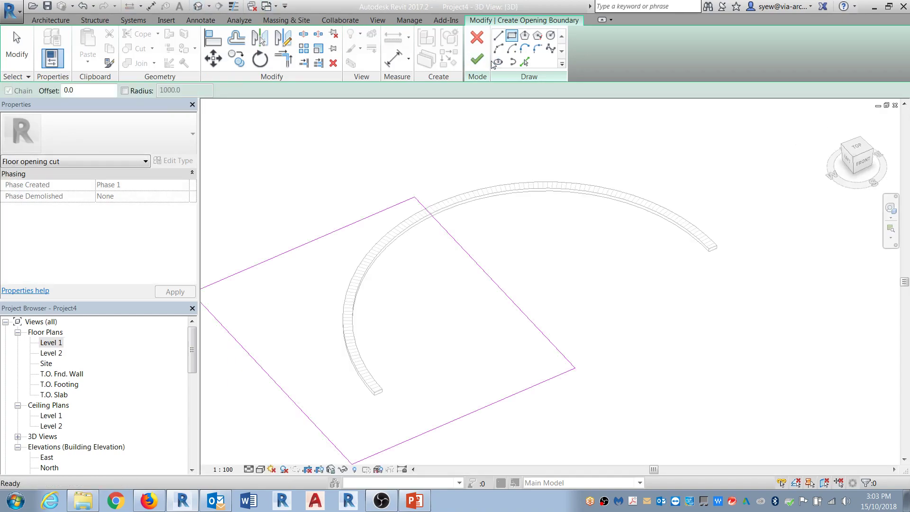
left_click(477, 59)
left_click(506, 156)
- Select the opening cut at the floor's cut end in the 3D view and delete it
middle_click_drag(583, 237, 564, 311, "shift")
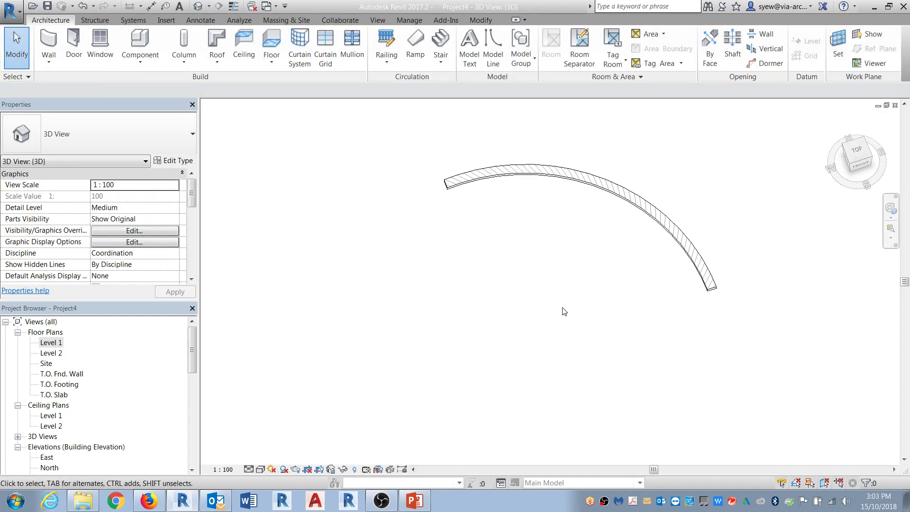
middle_click_drag(583, 206, 464, 285, "shift")
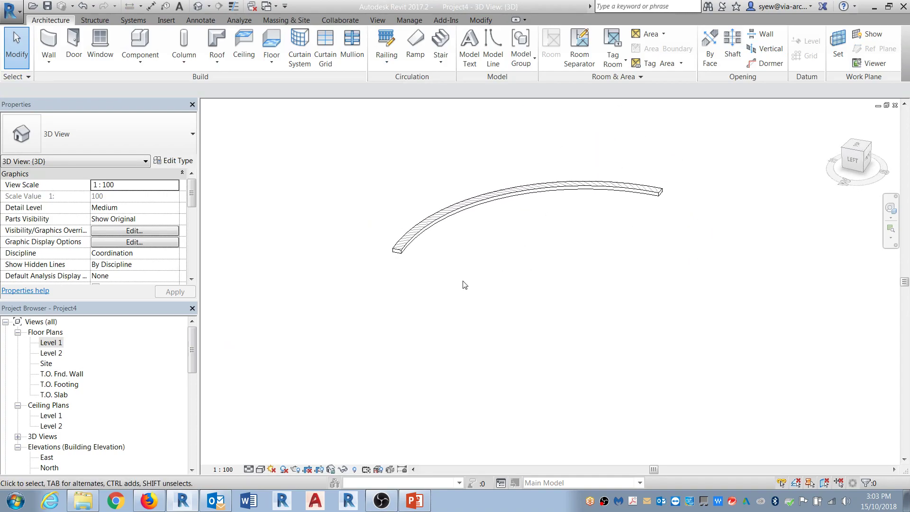
left_click(398, 261)
middle_click_drag(419, 325, 488, 374, "shift")
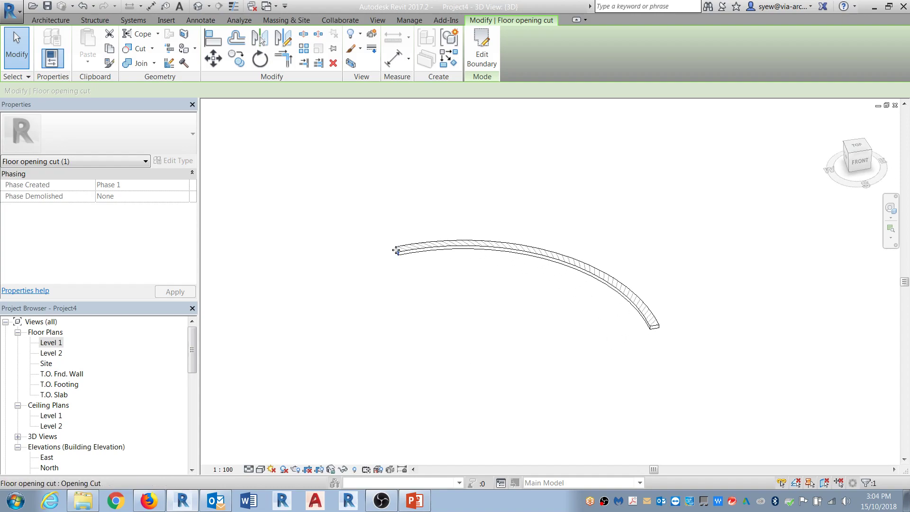
key("Escape")
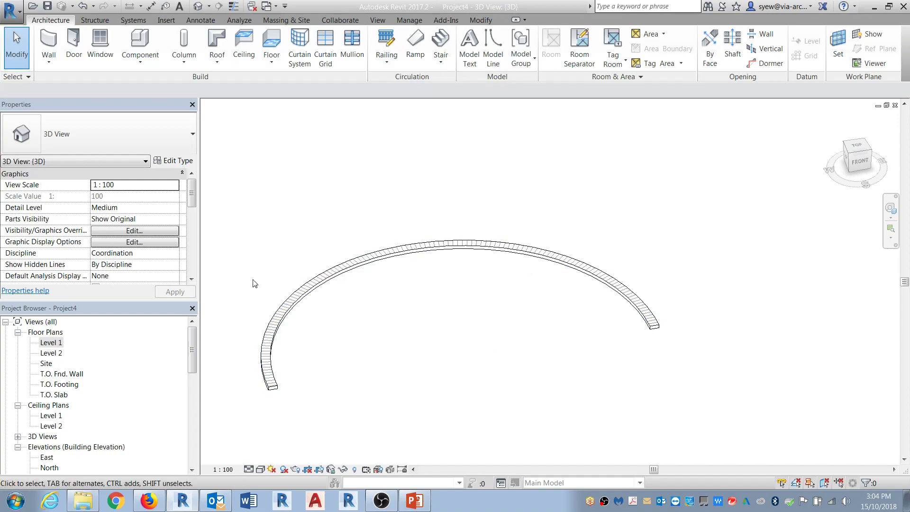
middle_click_drag(279, 448, 471, 270, "shift")
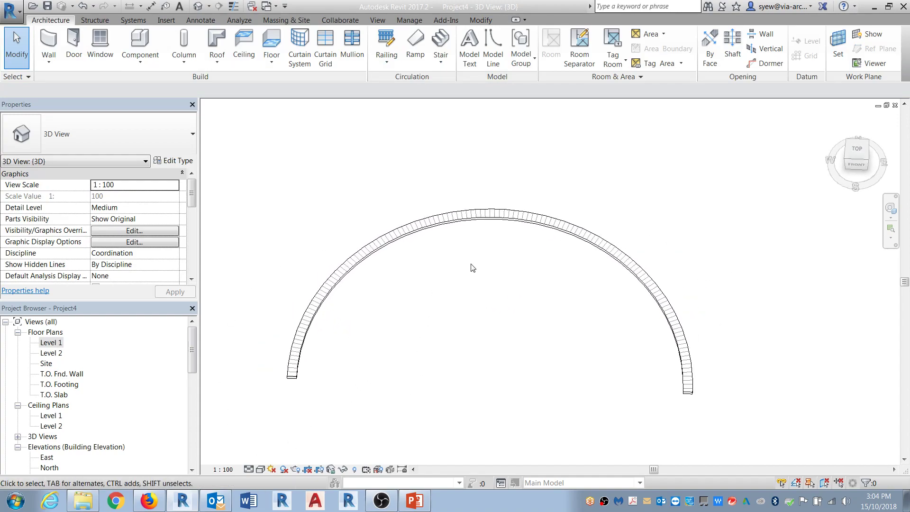
- In Level 1, create a rectangular shaft opening that covers the left part of the curved floor and the top of its arc
double_click(56, 343)
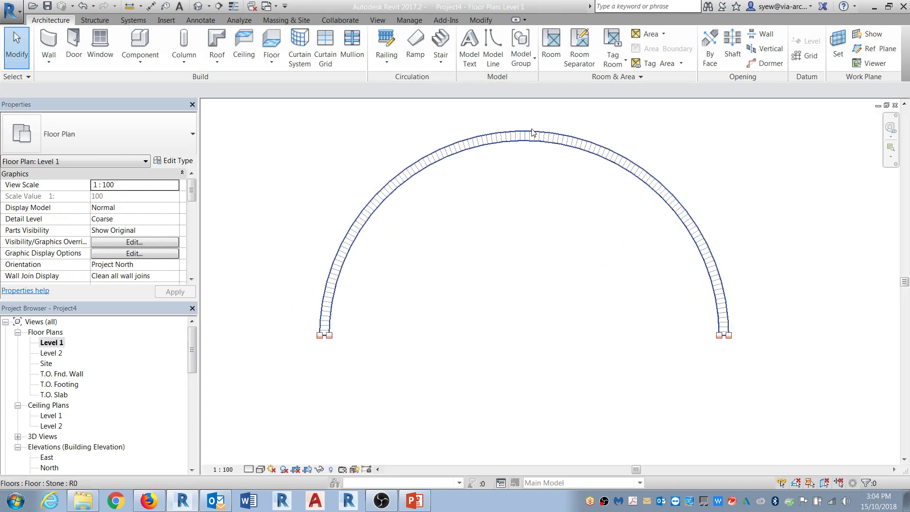
left_click(732, 47)
left_click(574, 36)
left_click(596, 103)
left_click(298, 391)
left_click(476, 58)
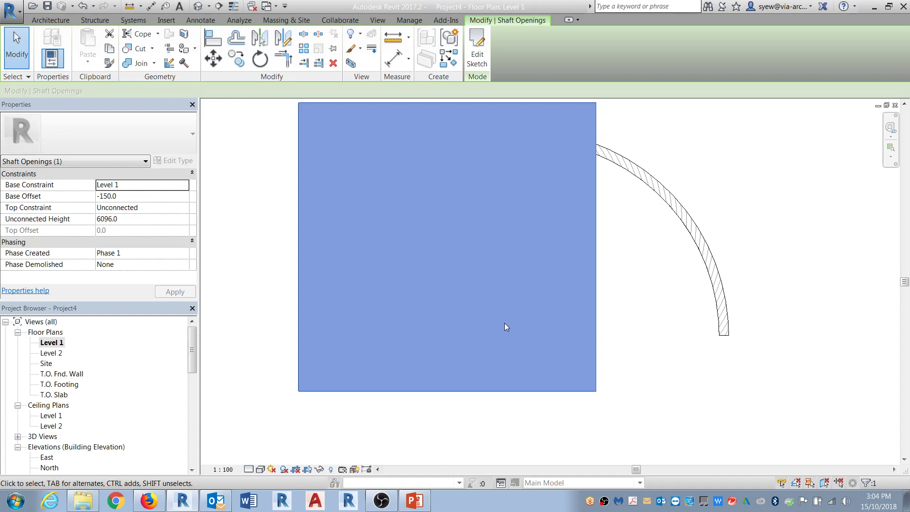
left_click(643, 329)
- Edit the shaft sketch, move its left boundary line inward past the floor's left arc, and finish the shaft
left_click(596, 179)
left_click(296, 172)
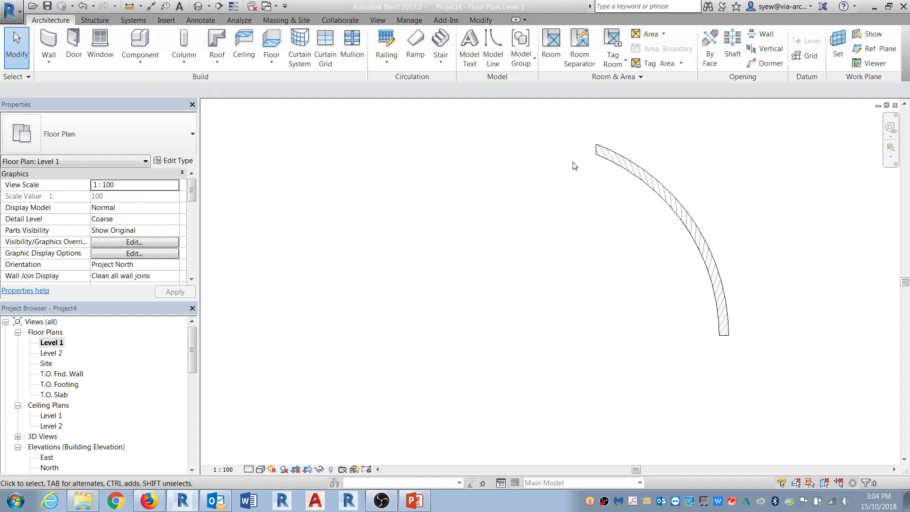
double_click(596, 170)
left_click(298, 165)
left_click_drag(298, 164, 425, 181)
left_click(476, 59)
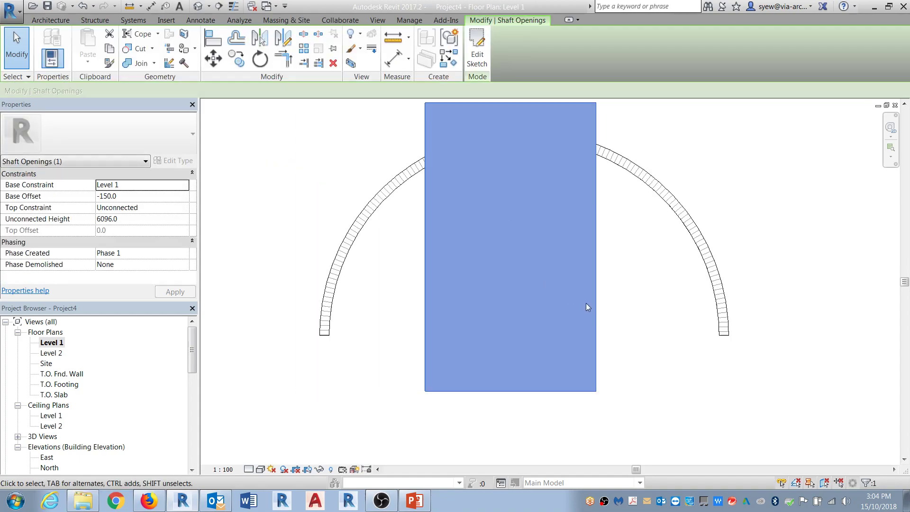
left_click(620, 312)
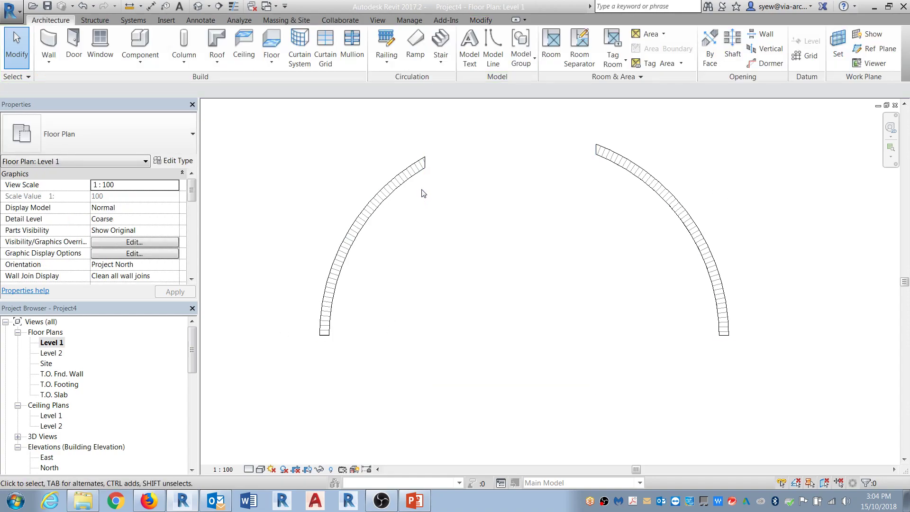
- Reopen the shaft sketch, stretch its left and top lines beyond the floor's left arc, and draw a boundary line joining their ends
left_click(432, 208)
left_click(477, 53)
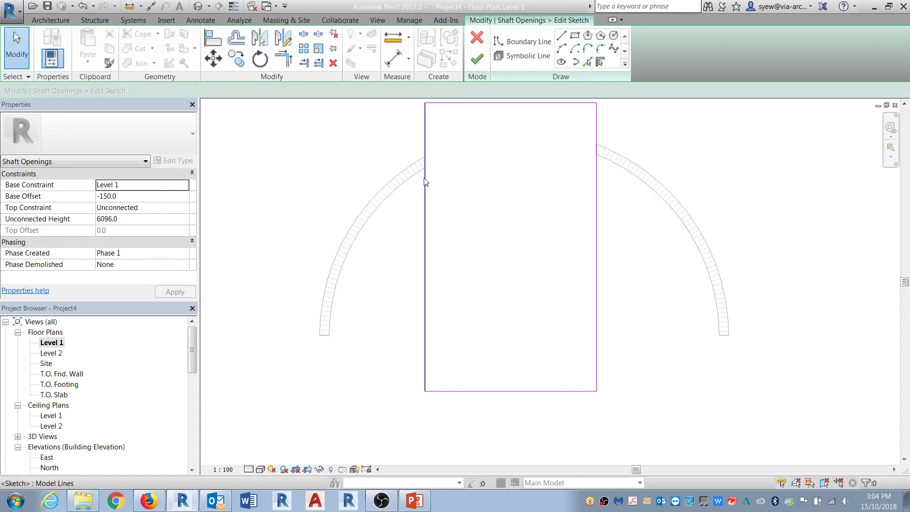
mouse_move(425, 103)
left_mouse_down()
mouse_move(325, 233)
mouse_move(295, 312)
left_mouse_up()
middle_click_drag(523, 175, 523, 207)
left_click(430, 133)
left_click_drag(429, 134, 267, 134)
key("Escape")
left_click(553, 43)
left_click(266, 134)
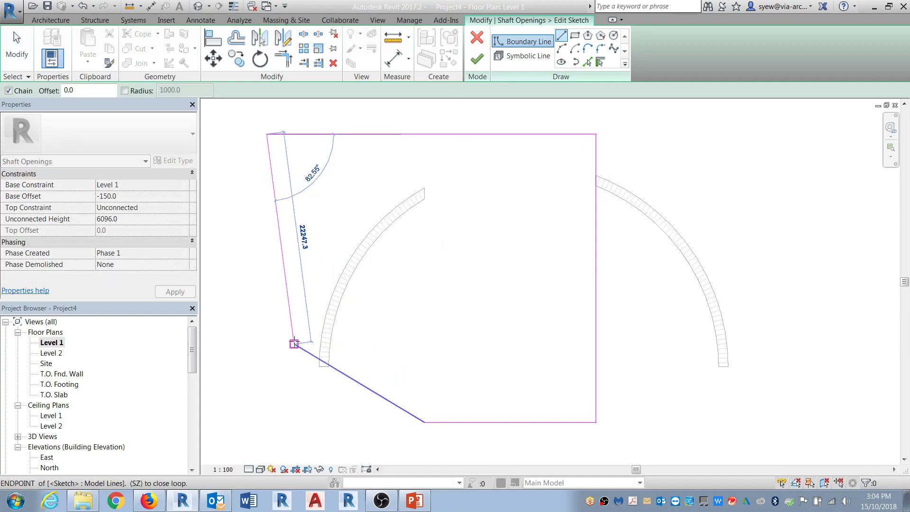
left_click(294, 343)
key("Escape")
- Reroute the shaft boundary through the two end corners of the floor's left arc, close the loop, and finish the sketch
scroll(332, 387, "up", 5)
left_click(232, 267)
left_click_drag(218, 258, 327, 331)
scroll(258, 317, "up", 3)
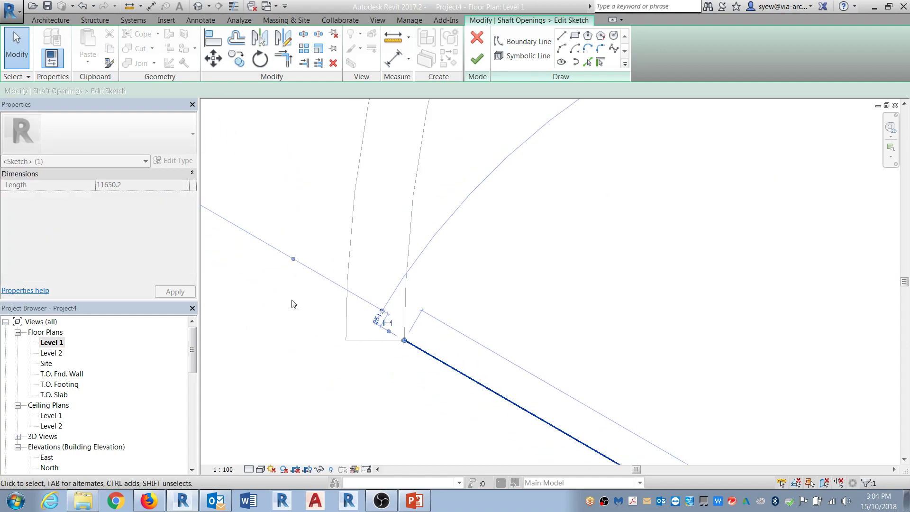
left_click(531, 43)
scroll(407, 340, "up", 1)
left_click(411, 341)
left_click(276, 332)
scroll(449, 382, "down", 2)
scroll(448, 382, "down", 2)
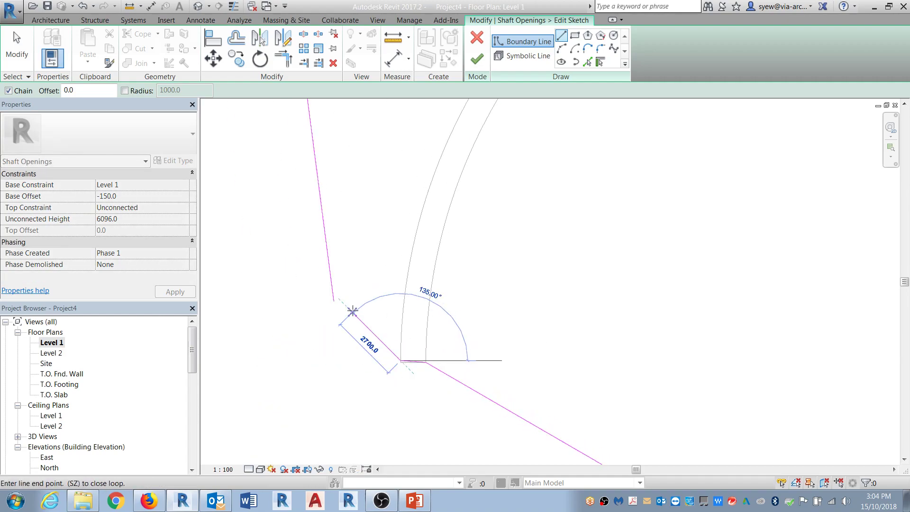
left_click(334, 301)
scroll(305, 363, "down", 3)
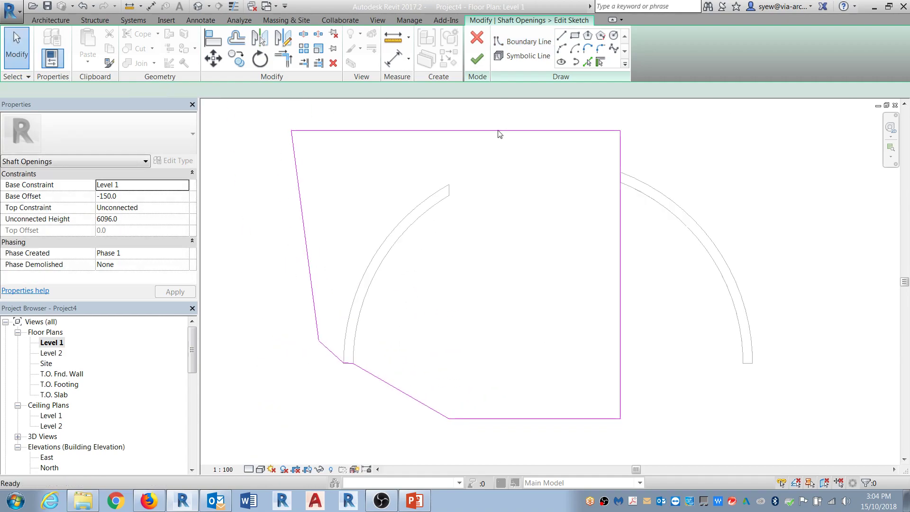
left_click(477, 59)
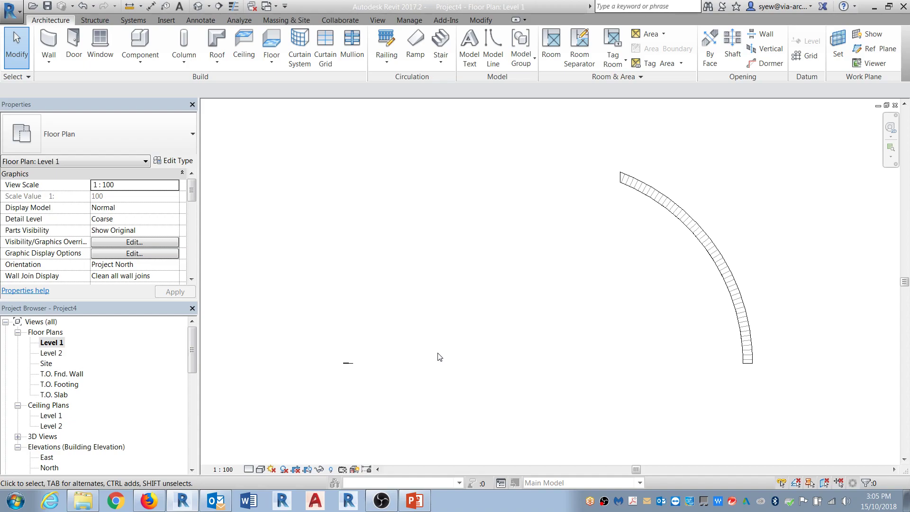
- Switch to PowerPoint, highlight the agenda item Room Boundary Alternatives, and return to Revit
left_click(415, 501)
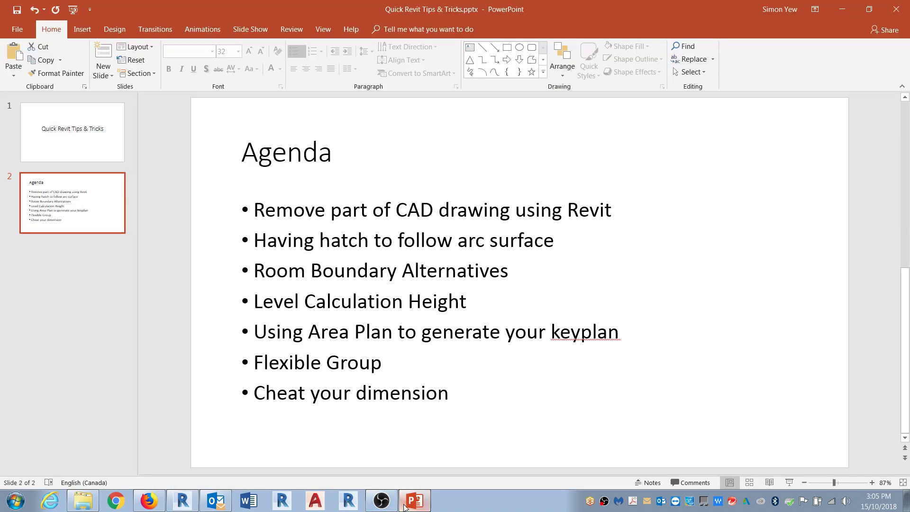
left_click_drag(255, 270, 514, 270)
left_click(843, 13)
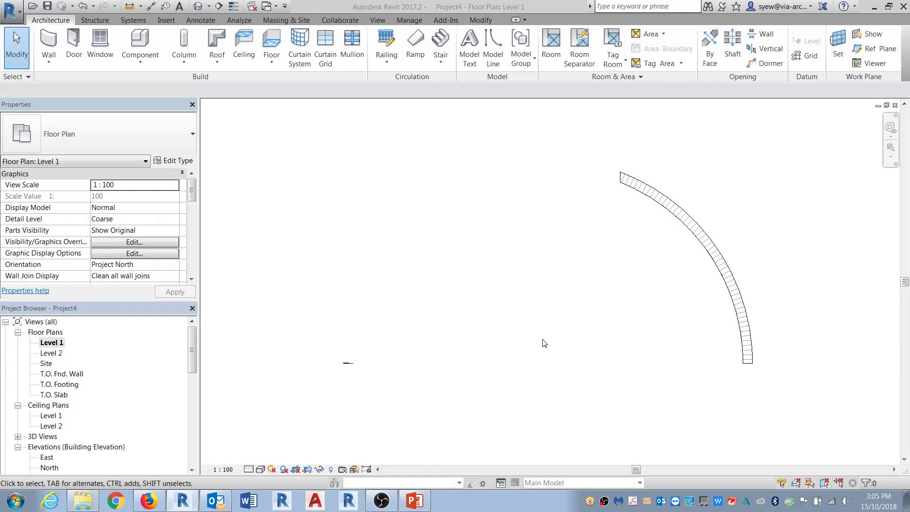
- Delete the remaining floor and shaft, and draw a closed rectangle of room separation lines about 22900 mm long in Level 1
left_click_drag(760, 365, 419, 147)
key("Delete")
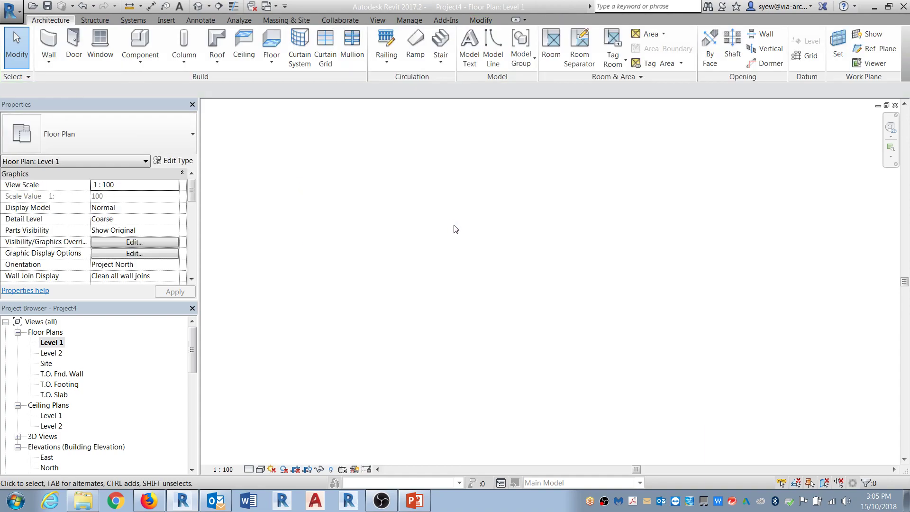
left_click(592, 55)
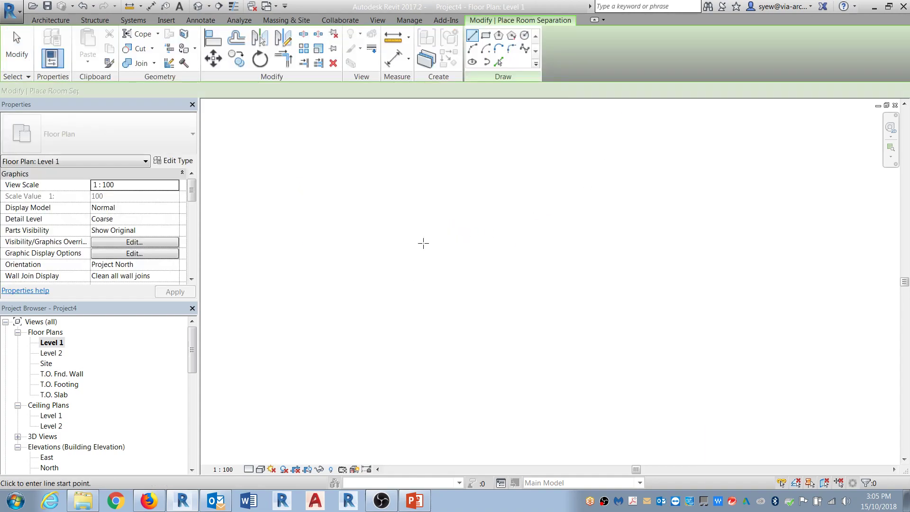
left_click(360, 194)
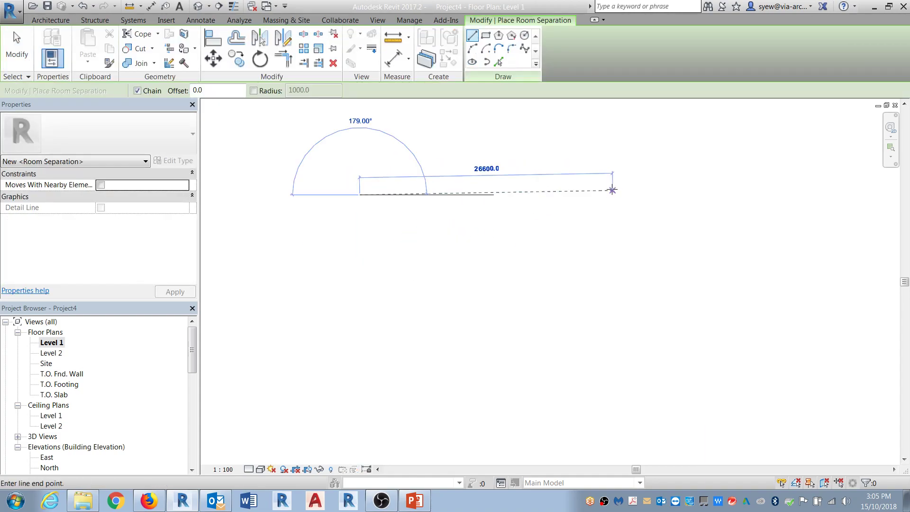
left_click(577, 195)
left_click(577, 310)
left_click(360, 311)
left_click(359, 195)
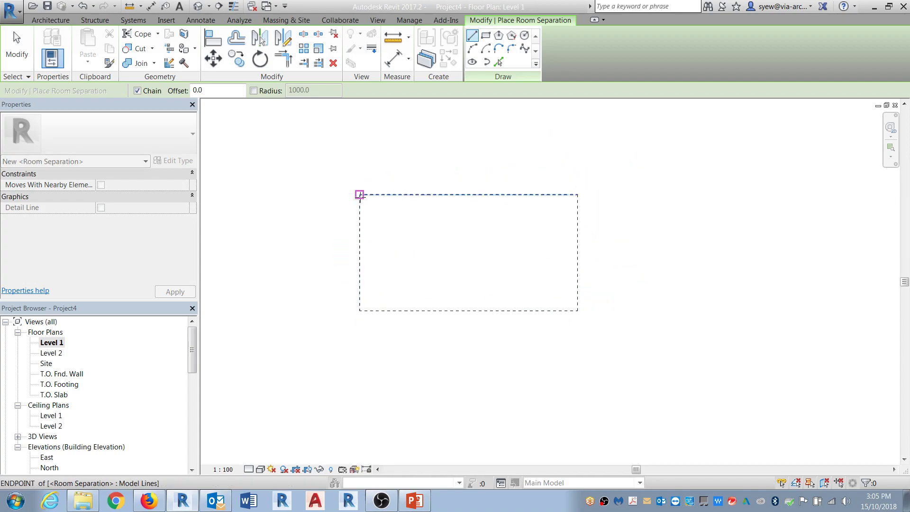
key("Escape")
key("Escape")
- Place a room inside the room separation rectangle
left_click(550, 41)
left_click(463, 245)
key("Escape")
- Turn on Interior Fill and Reference for the Rooms category in Level 1's visibility/graphic overrides
key("v")
key("g")
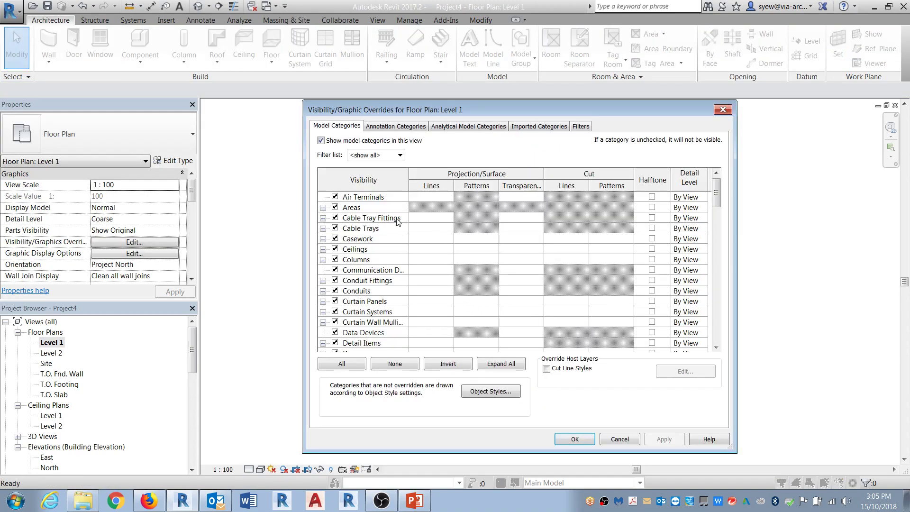
left_click(372, 228)
key("r")
scroll(369, 232, "down", 4)
left_click(323, 332)
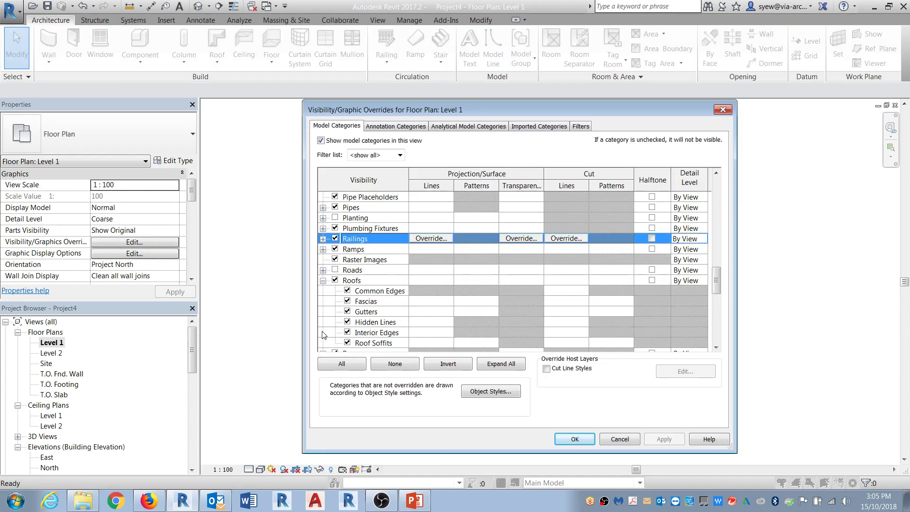
left_click(323, 281)
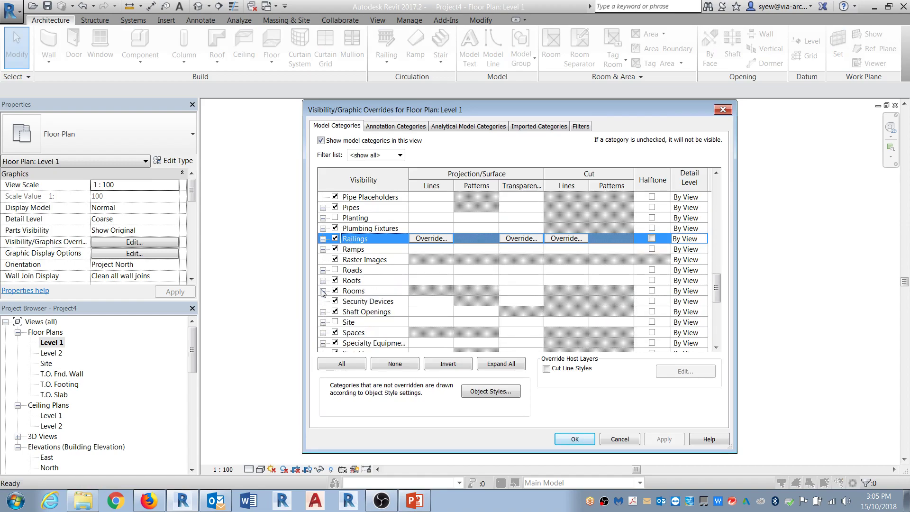
left_click(323, 290)
left_click(347, 312)
left_click(347, 322)
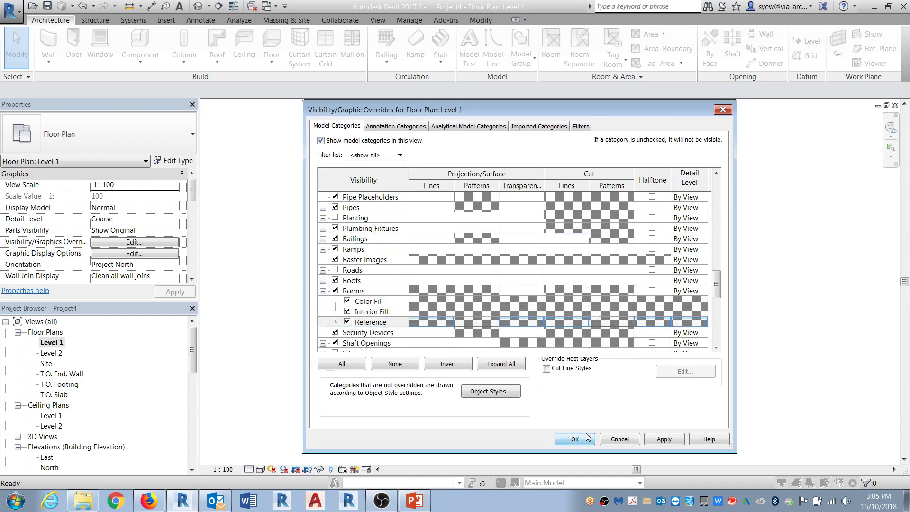
left_click(574, 439)
- Select the room's chain of boundary lines, clear it, and inspect the upper room separation line on its own
key("Tab")
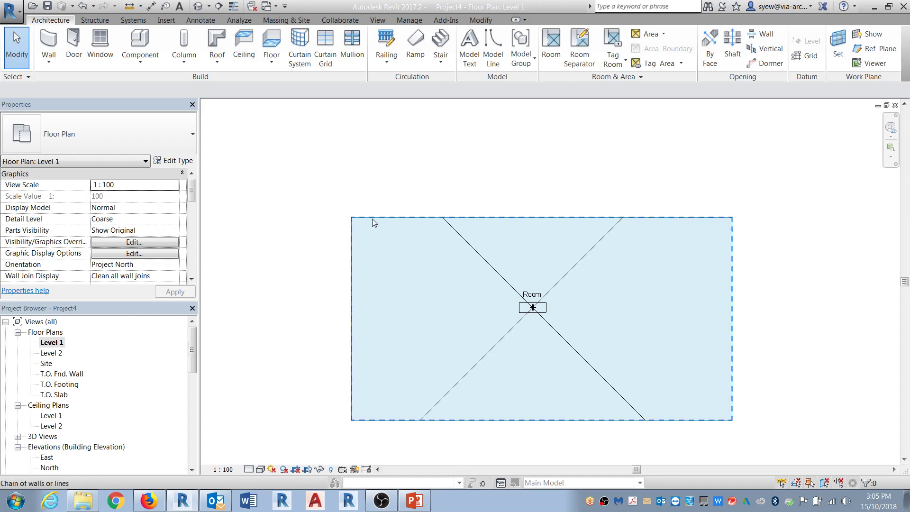
left_click(371, 218)
key("Escape")
left_click(416, 217)
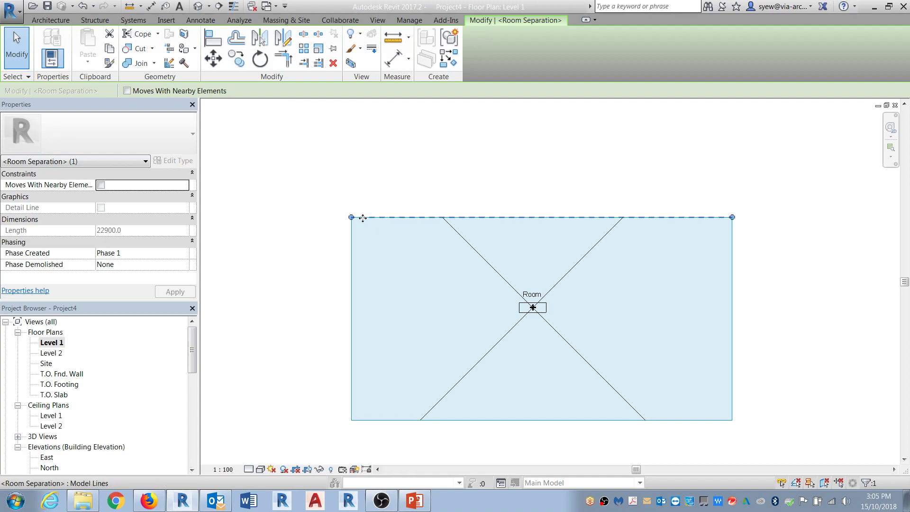
- Draw a closed rectangle of Curtain Wall segments in Level 1, beside the room bounded by separation lines
scroll(306, 229, "down", 3)
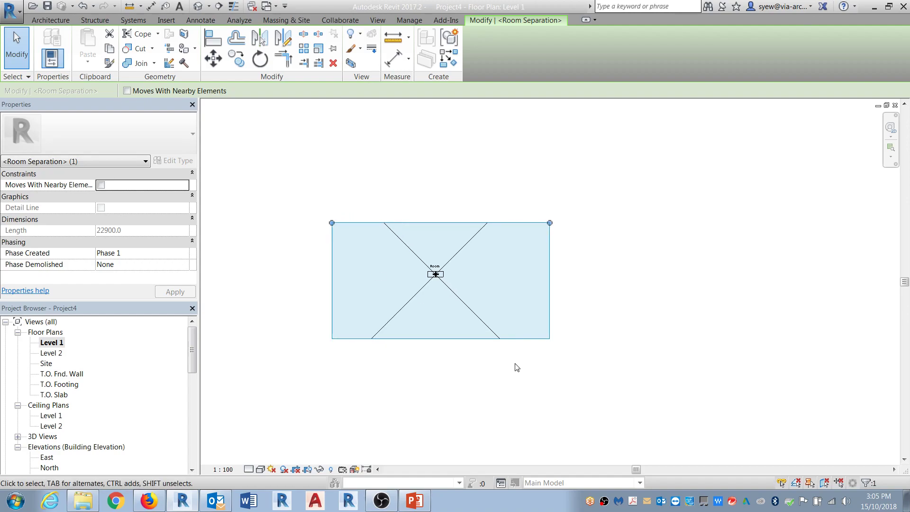
left_click(540, 371)
middle_click_drag(540, 370, 511, 368)
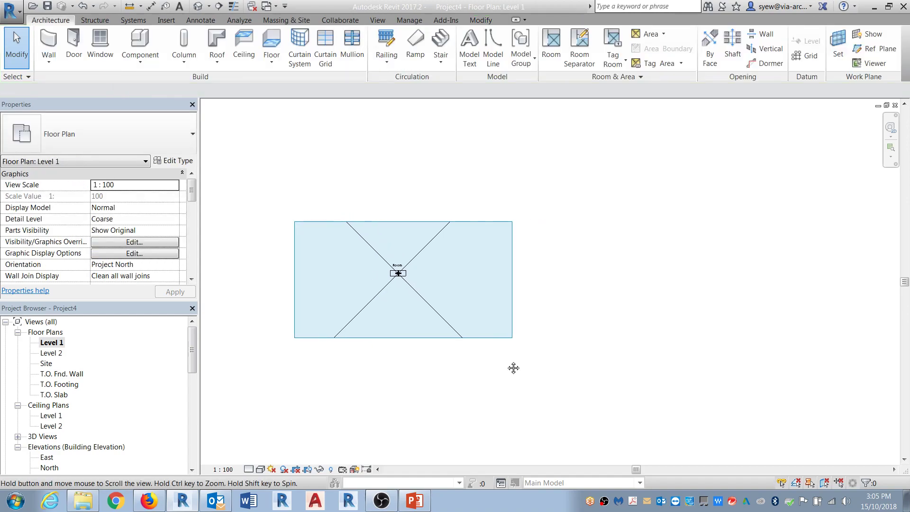
left_click(49, 59)
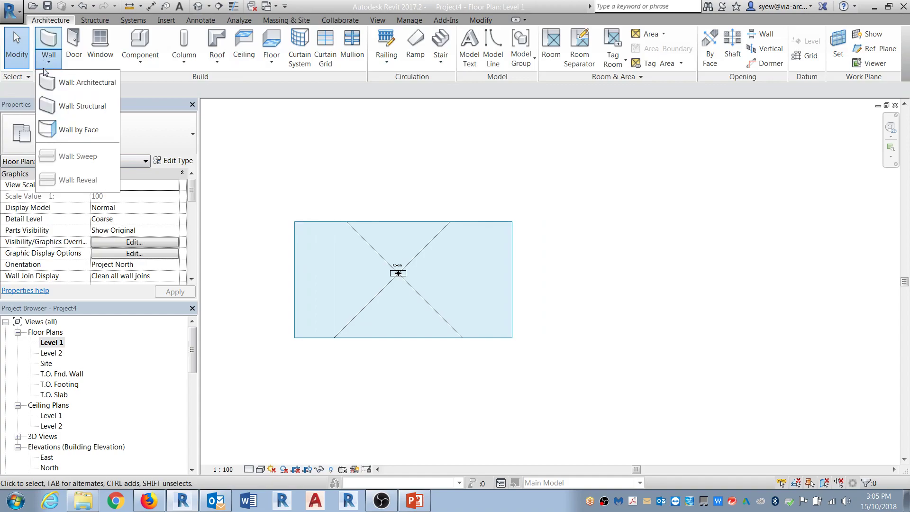
left_click(60, 84)
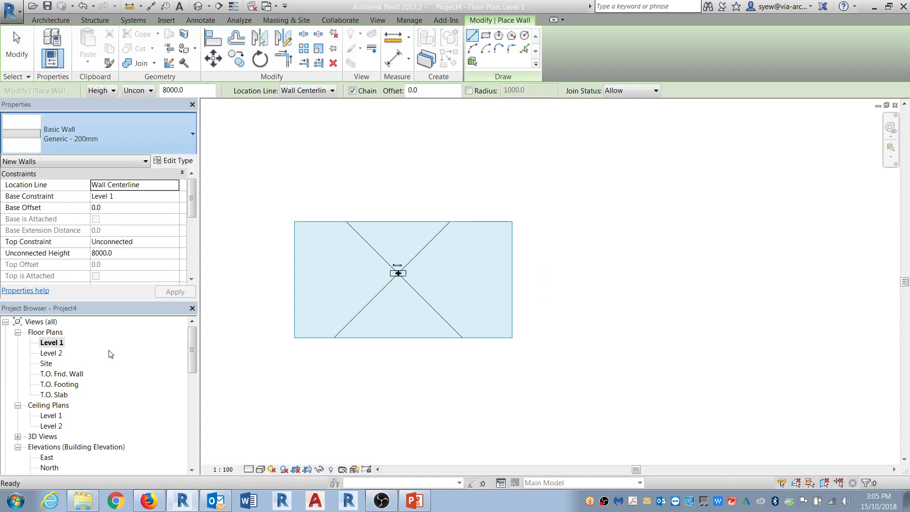
left_click(594, 221)
left_click(767, 221)
left_click(768, 338)
left_click(591, 337)
left_click(595, 221)
key("Escape")
key("Escape")
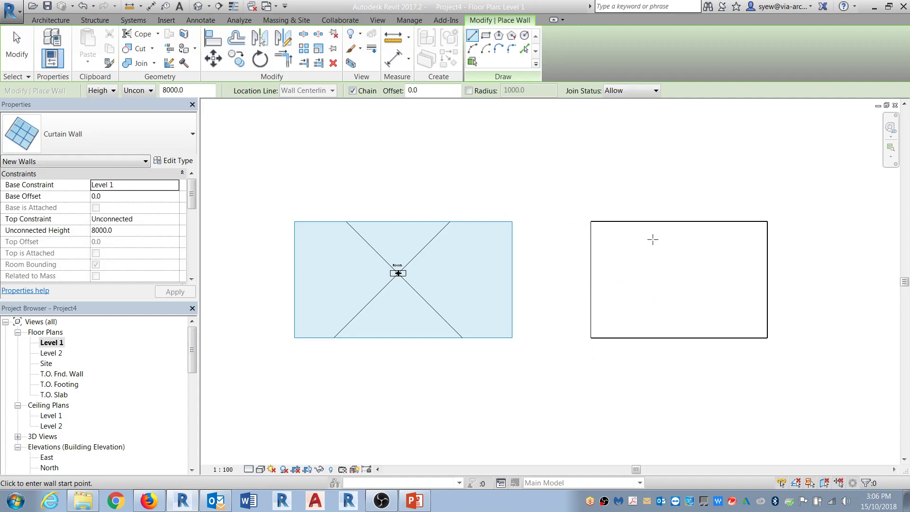
- Select the chain of four curtain walls and duplicate their type as Room Boundary
key("Tab")
left_click(650, 221)
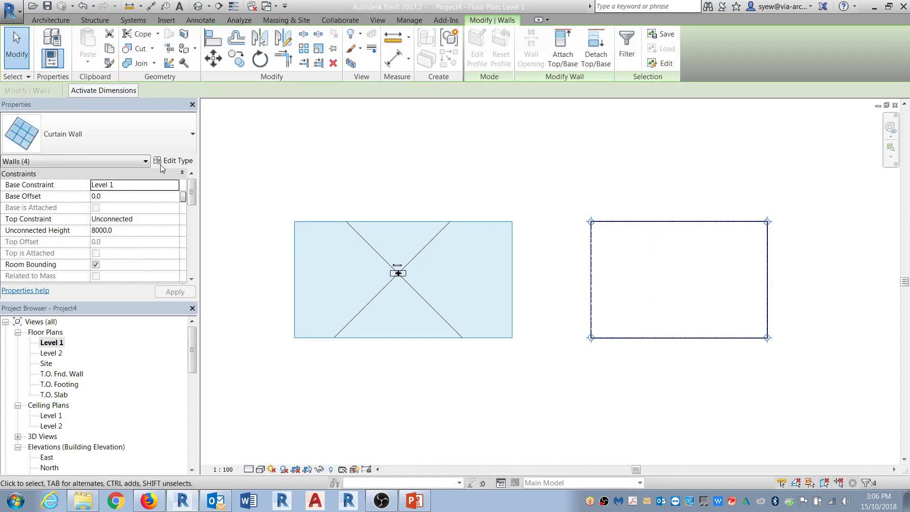
left_click(172, 160)
left_click(360, 144)
type("Room Boundary")
key("Return")
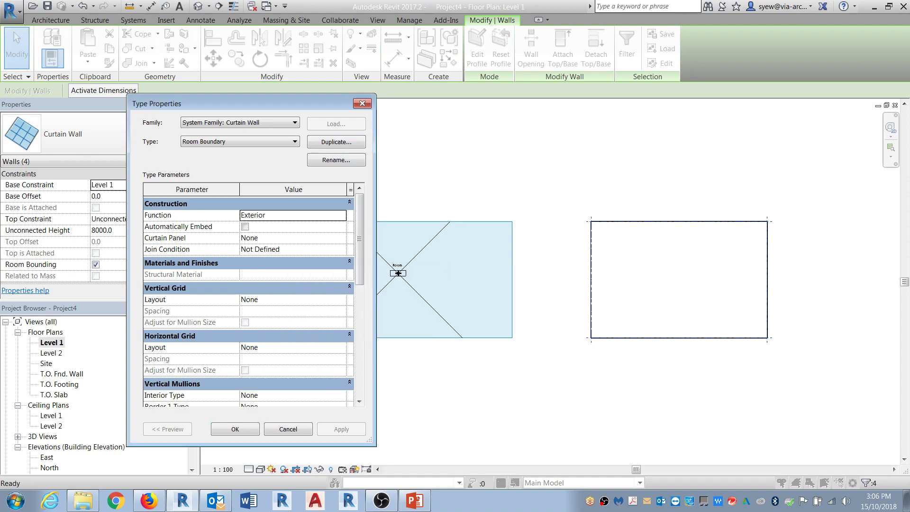
- Set the Room Boundary type's curtain panel to Empty System Panel : Empty and apply it to the selected walls
left_click(344, 238)
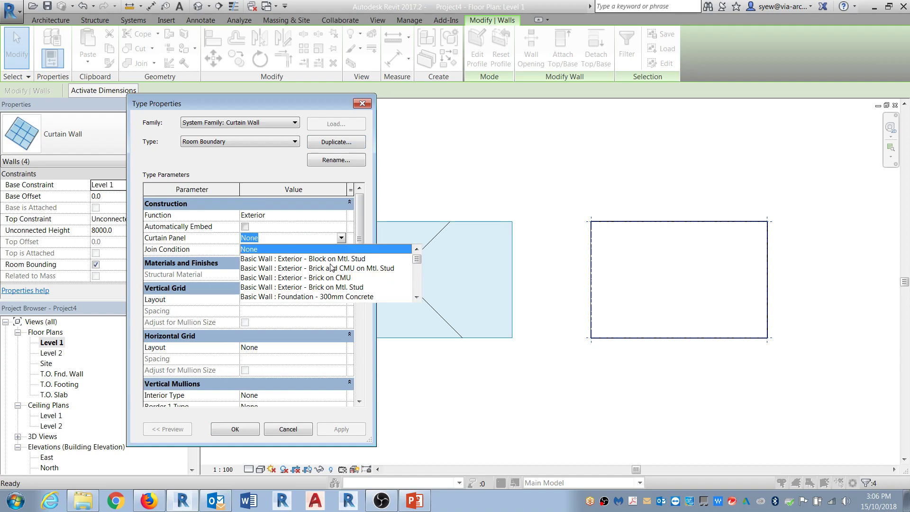
type("Empty System Panel : Empty")
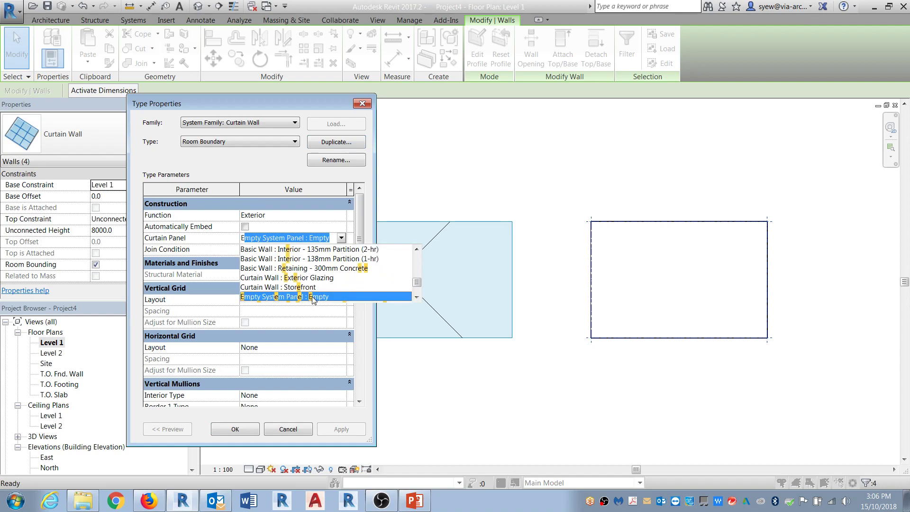
key("Return")
left_click(235, 429)
left_click(658, 396)
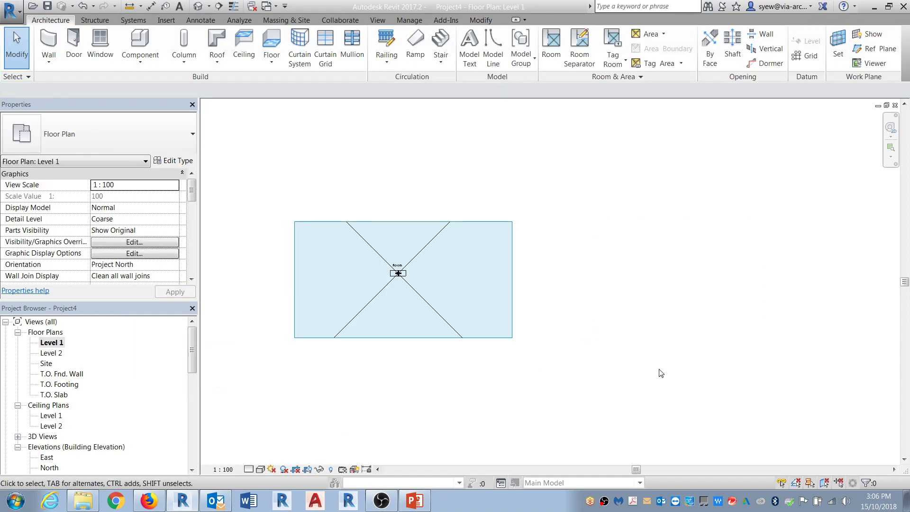
- Place a room inside the rectangle of Room Boundary curtain walls
left_click(555, 46)
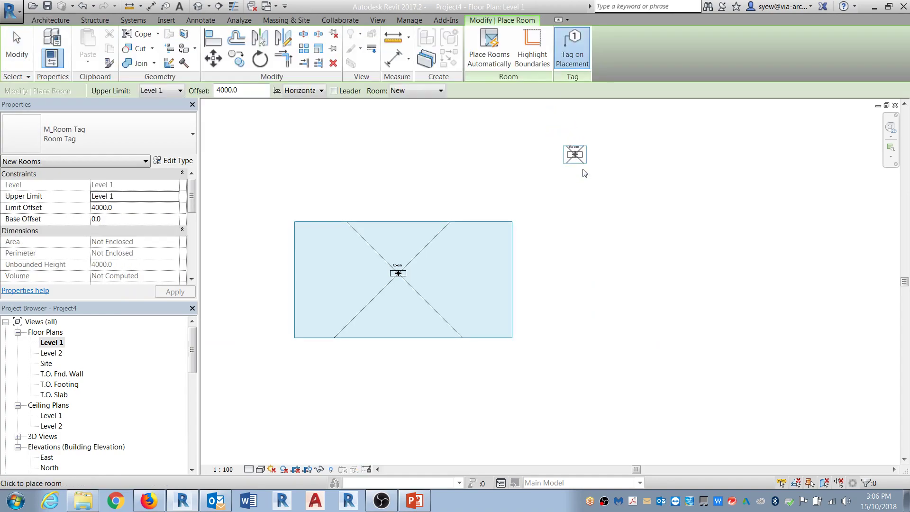
left_click(679, 286)
key("Escape")
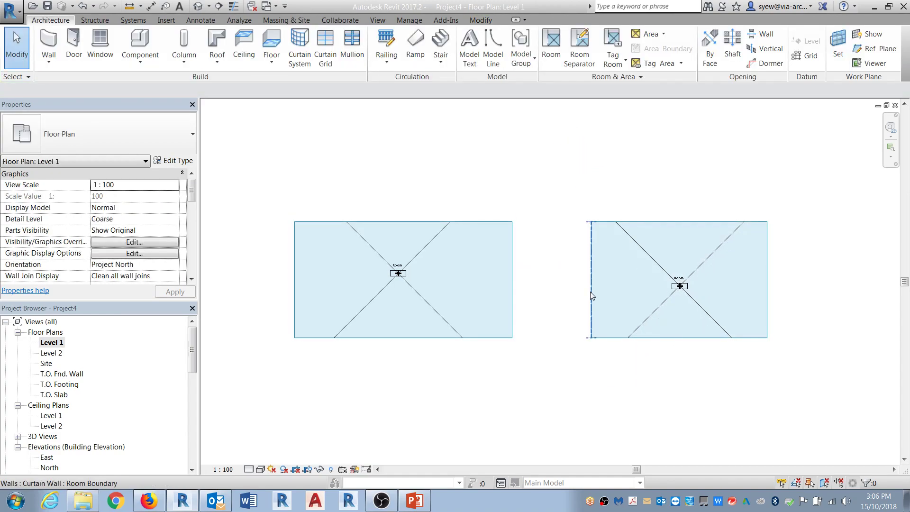
- Constrain the four Room Boundary walls up to Level 2, with a top offset of 8000 and a base offset of -100
key("Tab")
left_click(589, 294)
left_click(172, 219)
left_click(174, 218)
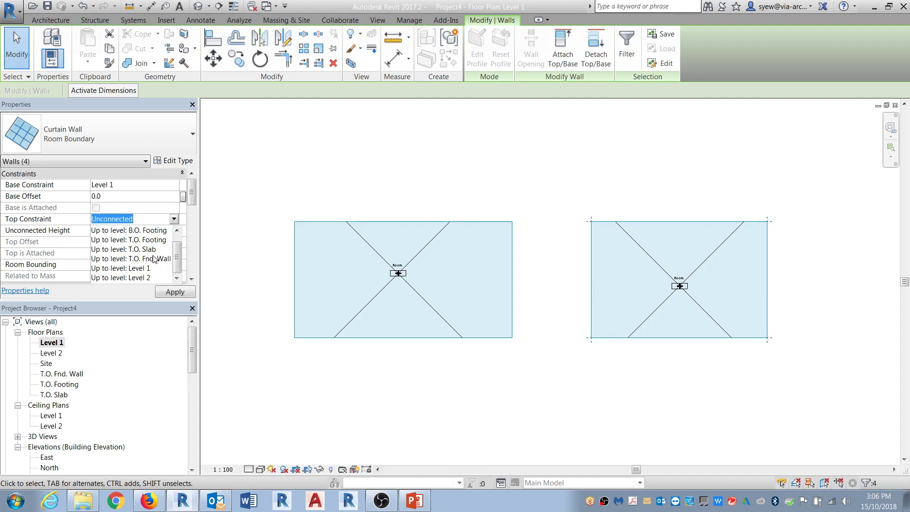
left_click(146, 277)
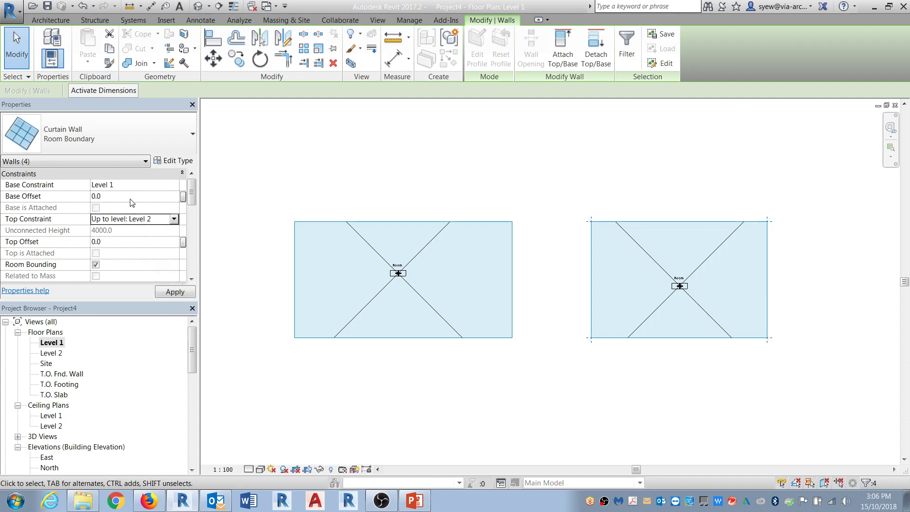
left_click(118, 242)
type("8000")
left_click(125, 195)
type("-10")
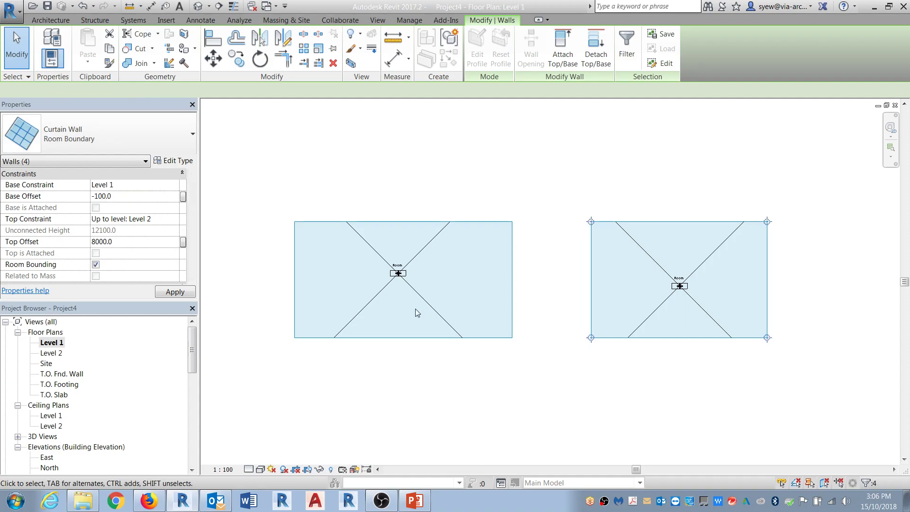
left_click(487, 382)
- Open the Level 2 floor plan and place a room inside the curtain wall rectangle
double_click(58, 355)
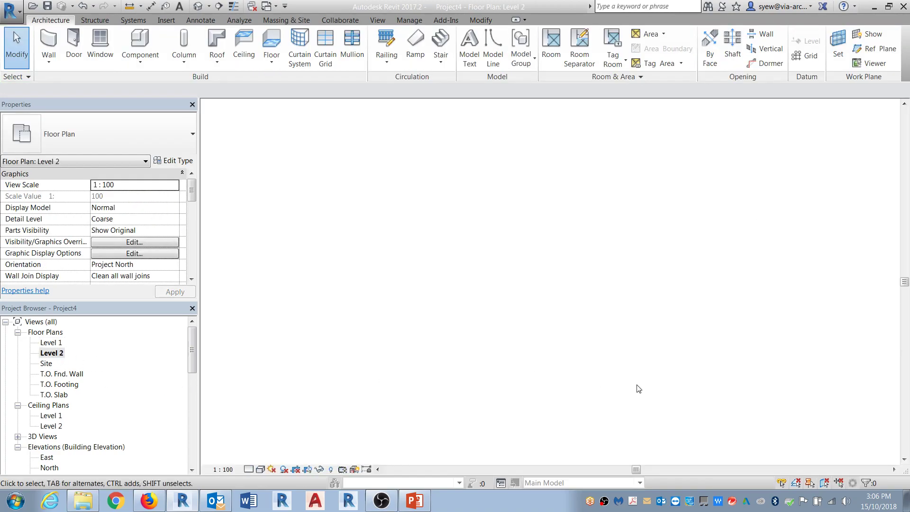
scroll(443, 250, "down", 2)
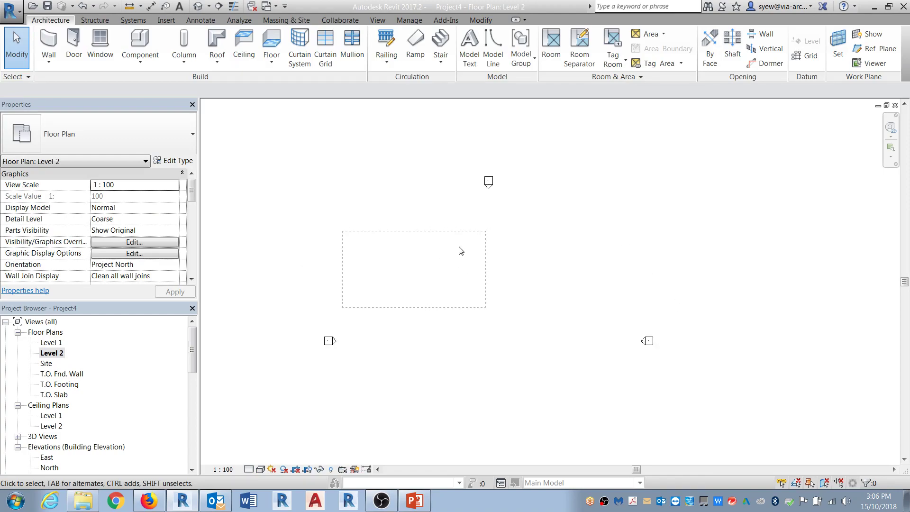
left_click(543, 44)
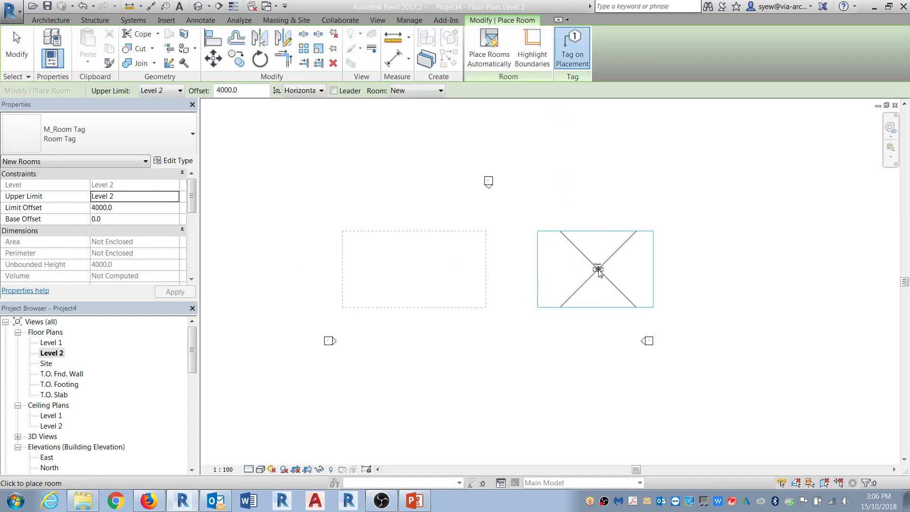
left_click(598, 269)
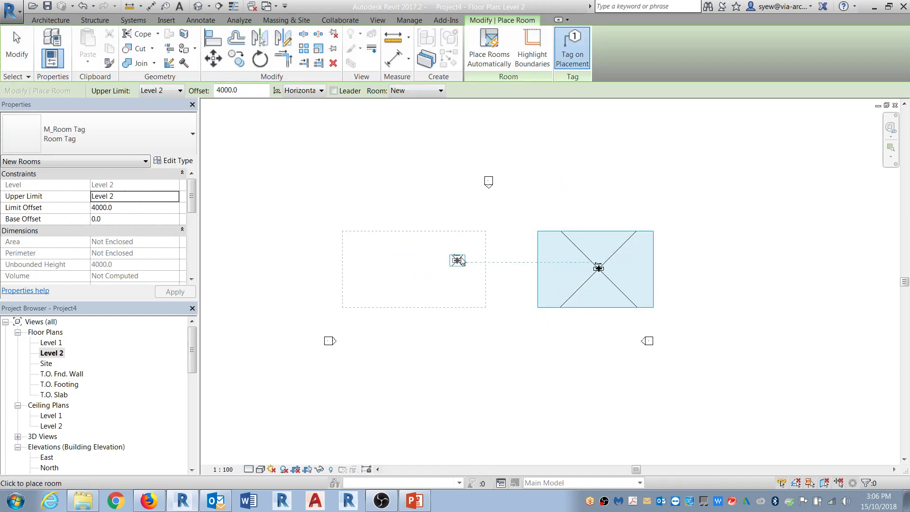
key("Escape")
key("Escape")
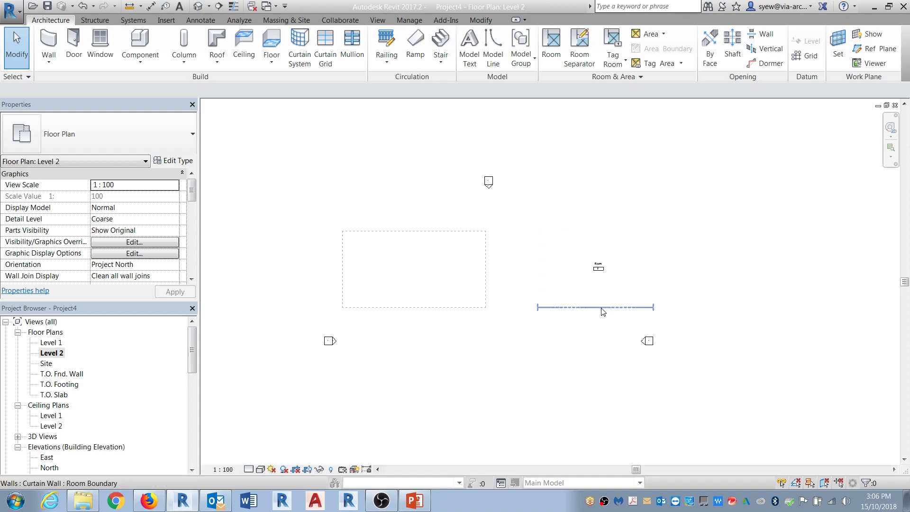
- Select the chain of Room Boundary walls in Level 2, review their constraints, and clear the selection
key("Tab")
left_click(601, 309)
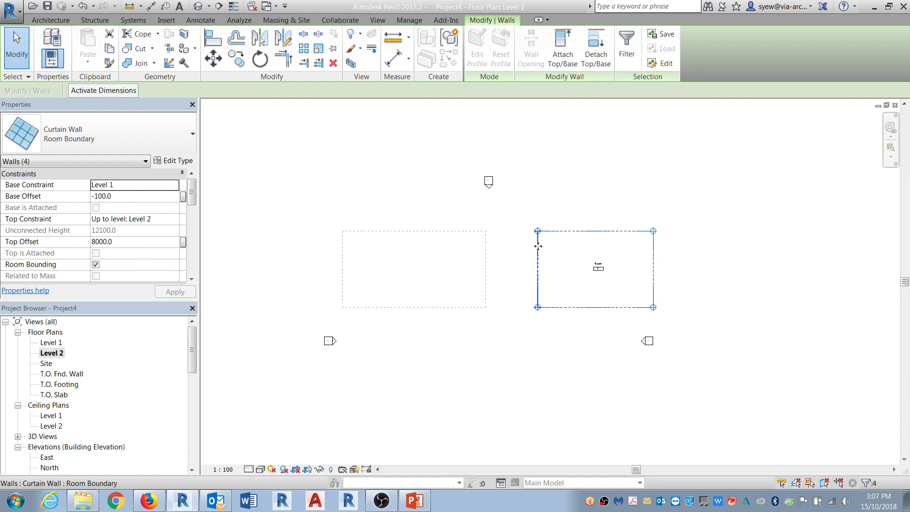
key("Escape")
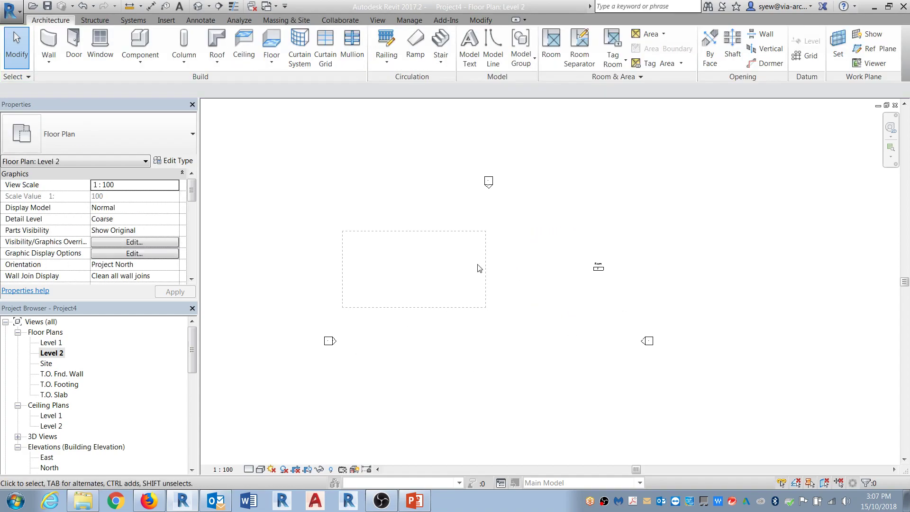
- Delete both rooms and the Room Boundary curtain walls in the Level 1 ceiling plan
double_click(56, 416)
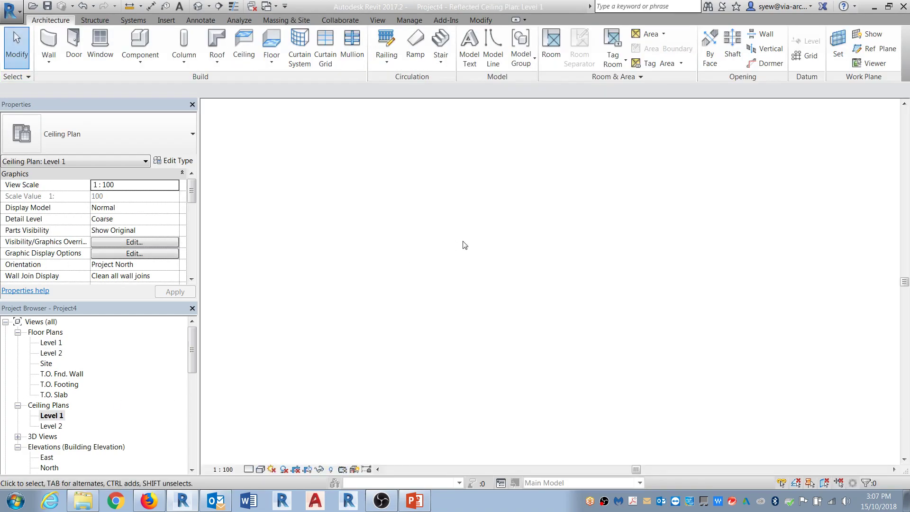
scroll(583, 353, "down", 1)
left_click_drag(630, 356, 419, 243)
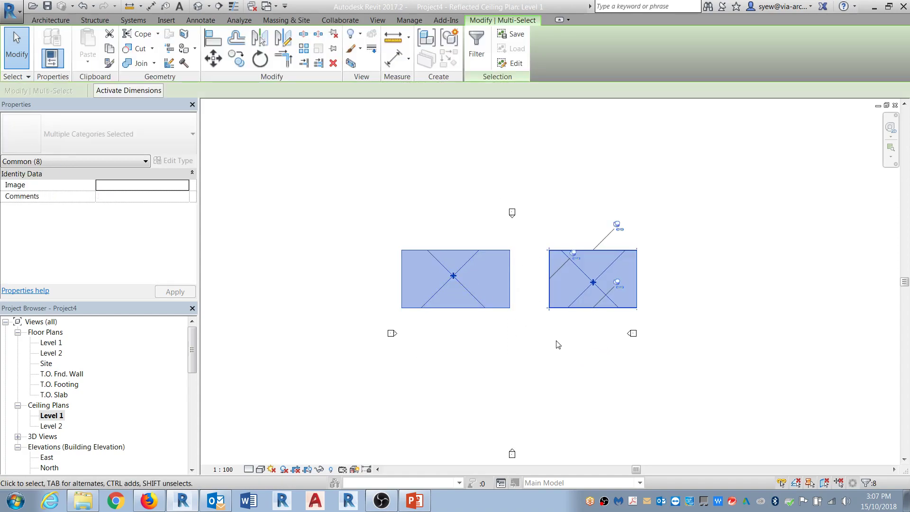
key("Delete")
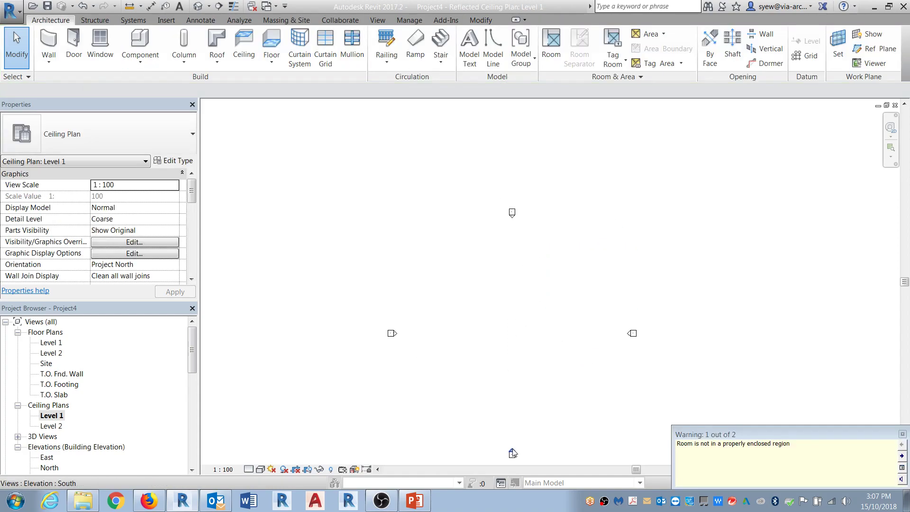
- Open the South elevation and inspect the properties of the T.O. Footing level
double_click(513, 451)
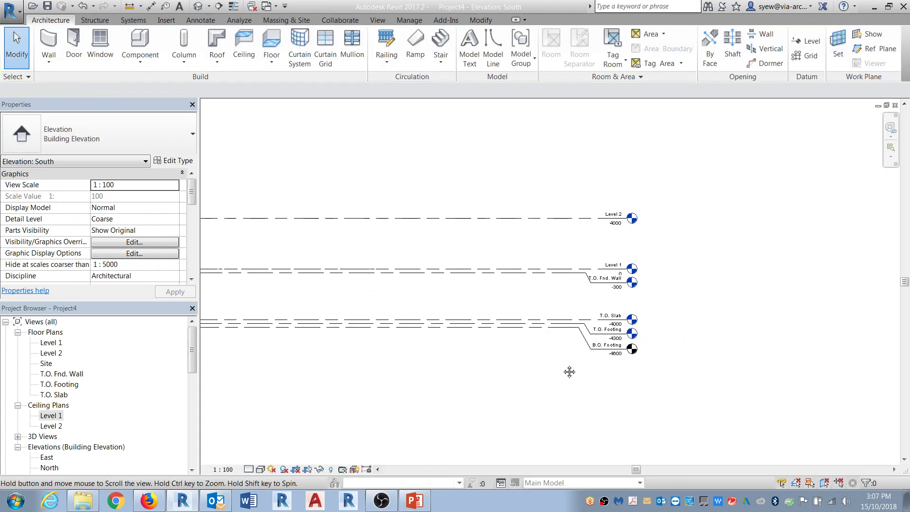
scroll(602, 325, "up", 3)
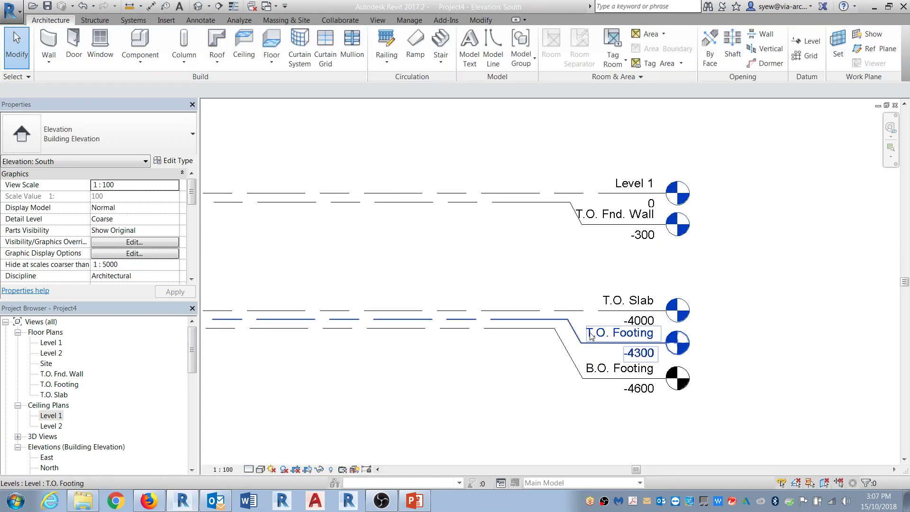
left_click(546, 319)
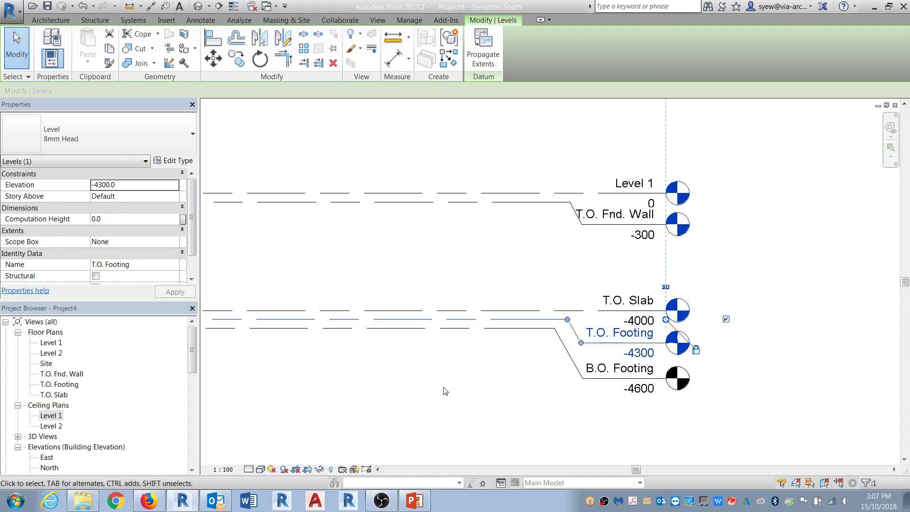
- Delete the remaining chain of room separation lines in the Level 1 floor plan
double_click(48, 343)
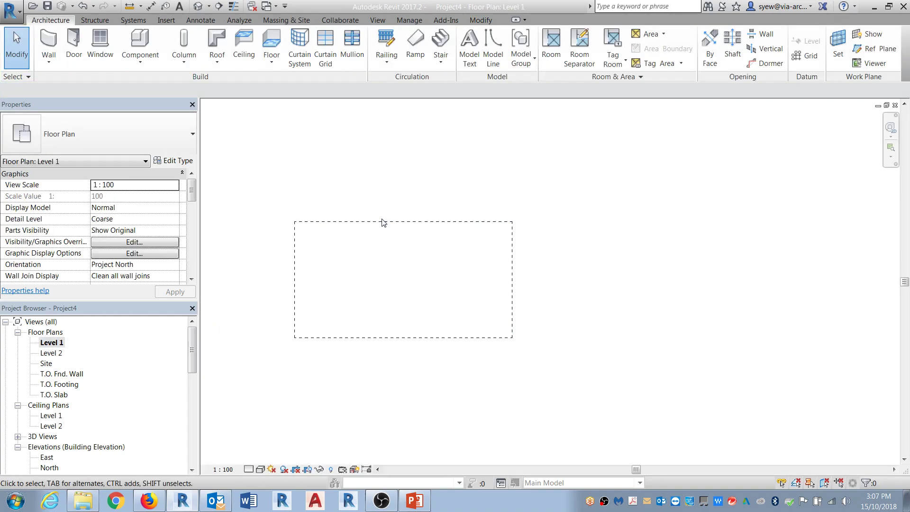
key("Tab")
left_click(387, 223)
key("Delete")
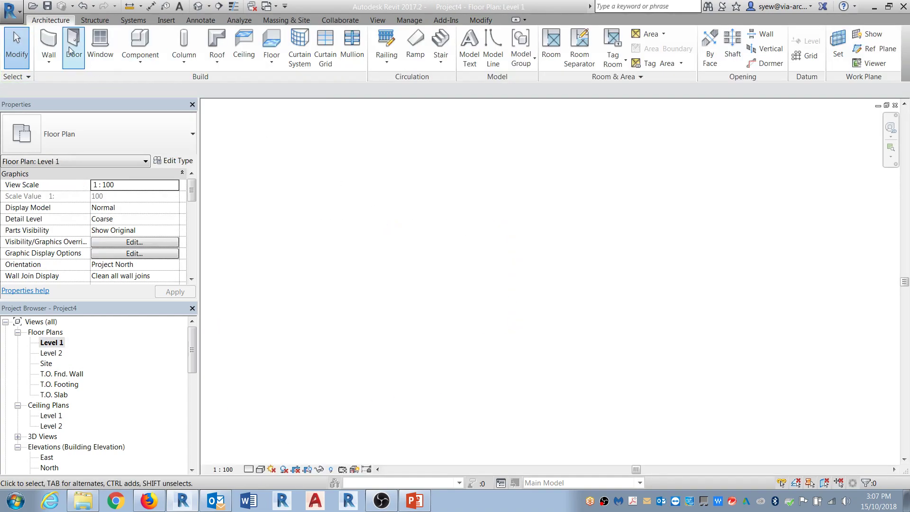
- Draw a rectangle of Basic Wall Generic - 250mm walls in Level 1
left_click(50, 41)
left_click(484, 39)
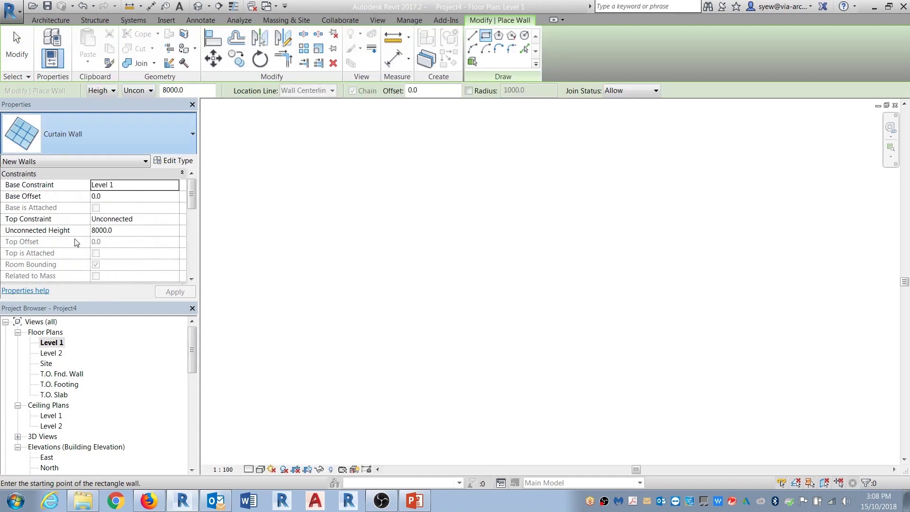
left_click(277, 191)
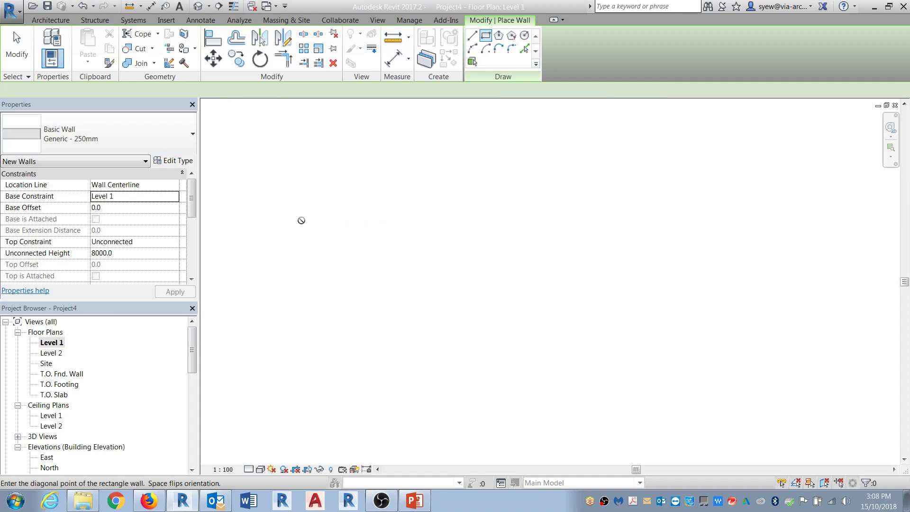
left_click(454, 325)
key("Escape")
- Copy the chain of four walls horizontally to form a second, separate rectangle to the right of the original
key("Tab")
left_click(430, 191)
left_click(236, 61)
left_click(349, 191)
left_click(579, 191)
left_click(570, 389)
- Place a room inside each of the two wall rectangles
left_click(551, 45)
left_click(361, 256)
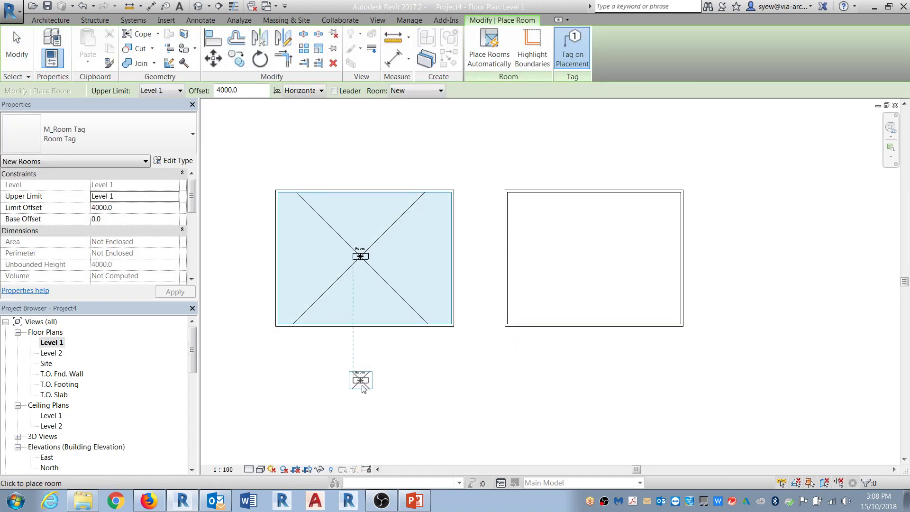
left_click(597, 261)
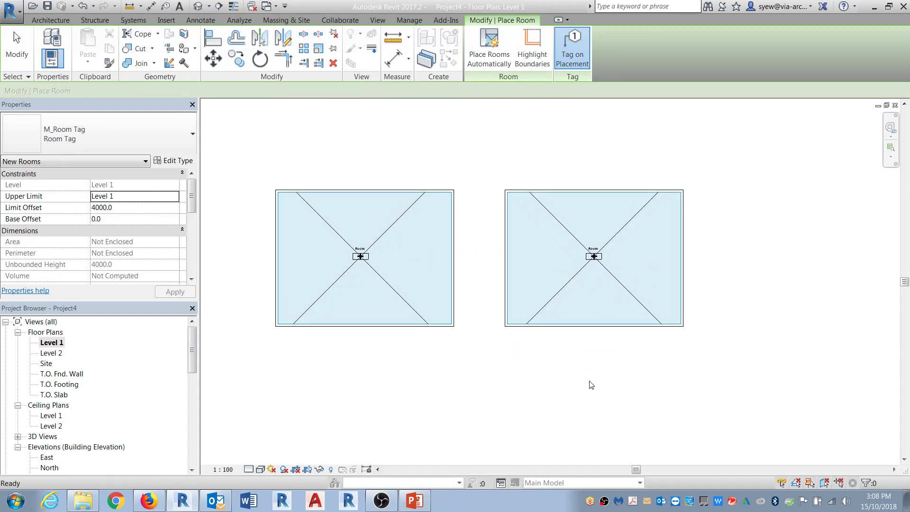
key("Escape")
key("Escape")
- Set the base offset of all four walls in the right-hand rectangle to 800
key("Tab")
left_click(589, 191)
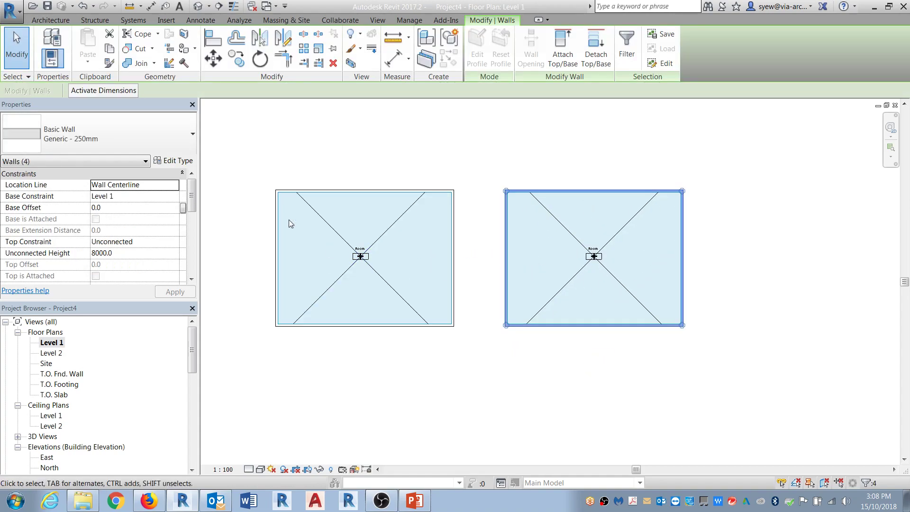
left_click(133, 207)
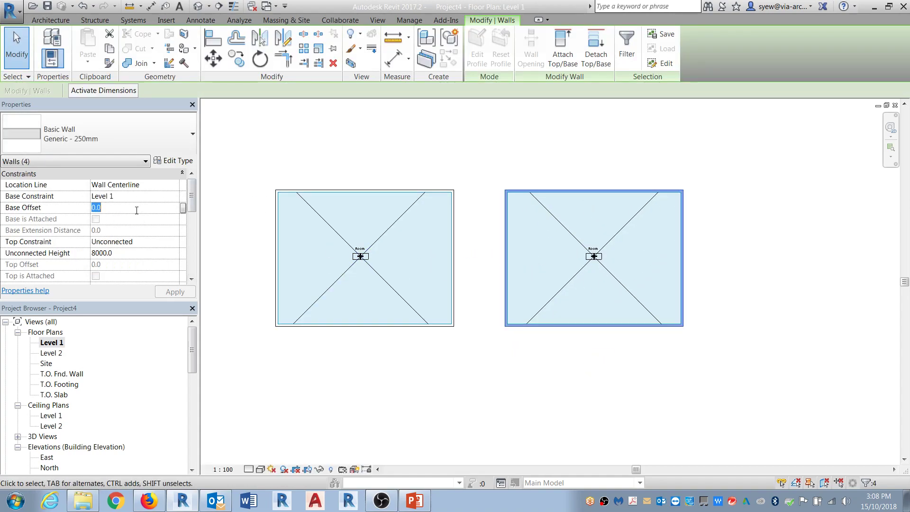
type("800")
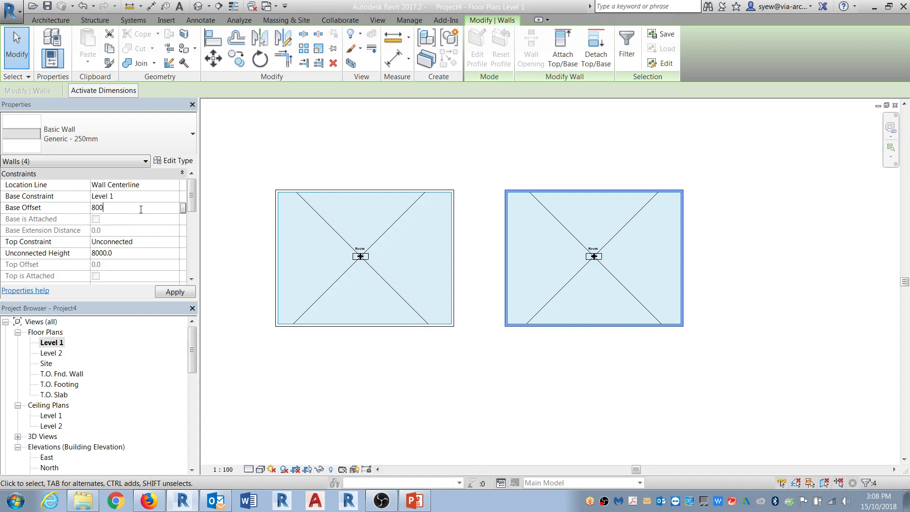
key("Return")
left_click(497, 294)
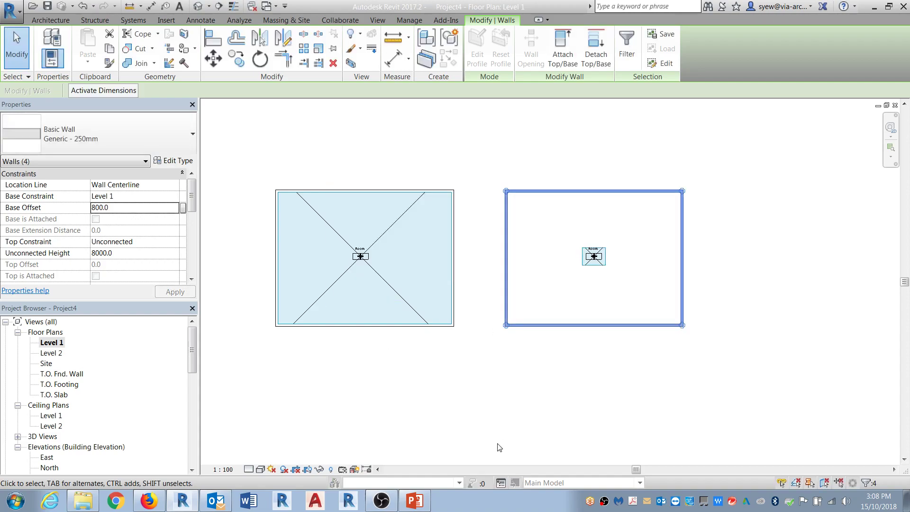
left_click(510, 448)
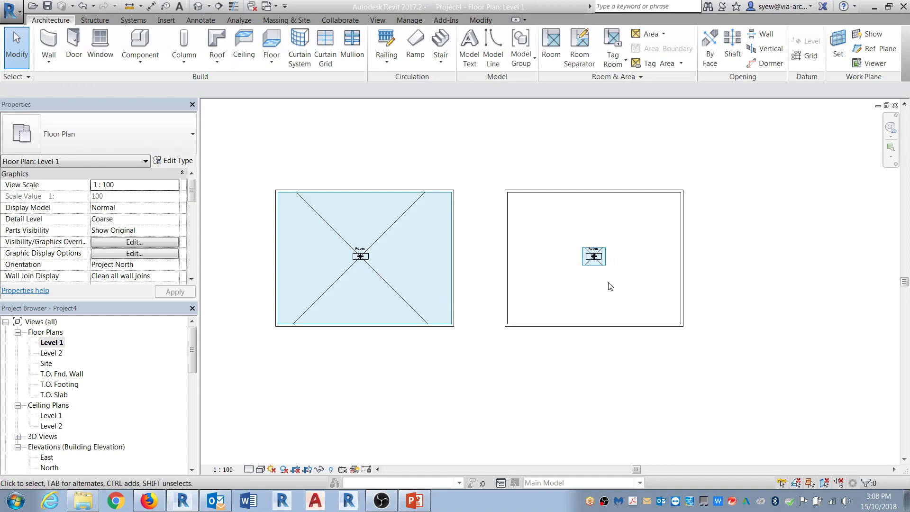
- Try to set the base offset of the room inside the right-hand wall rectangle to 800
left_click(603, 271)
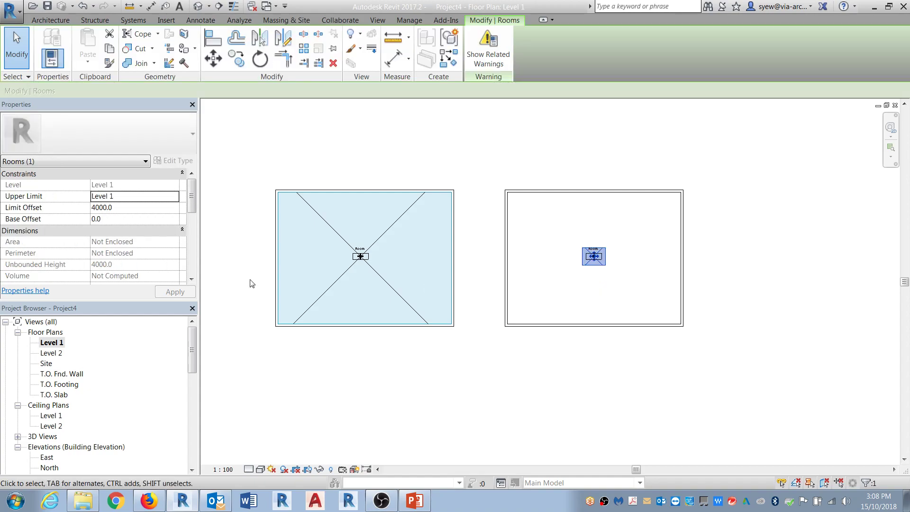
left_click(115, 220)
type("800")
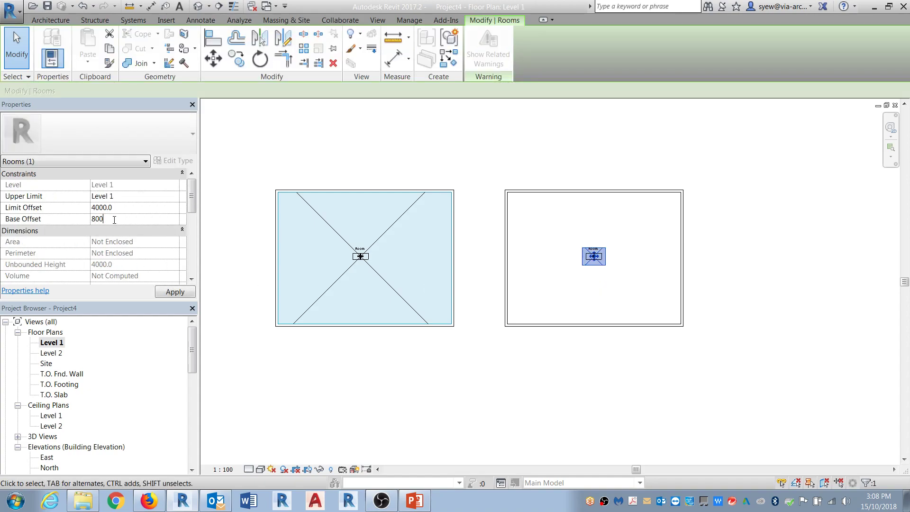
key("Return")
left_click(377, 290)
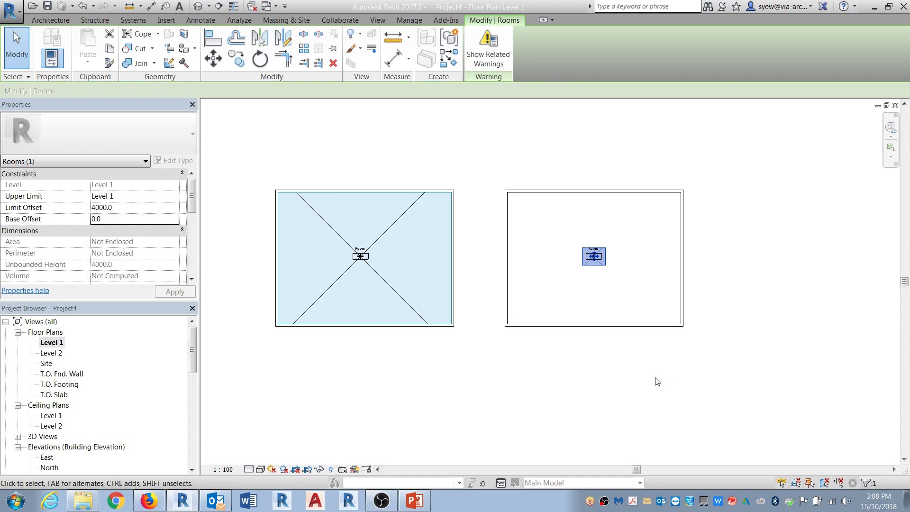
key("Escape")
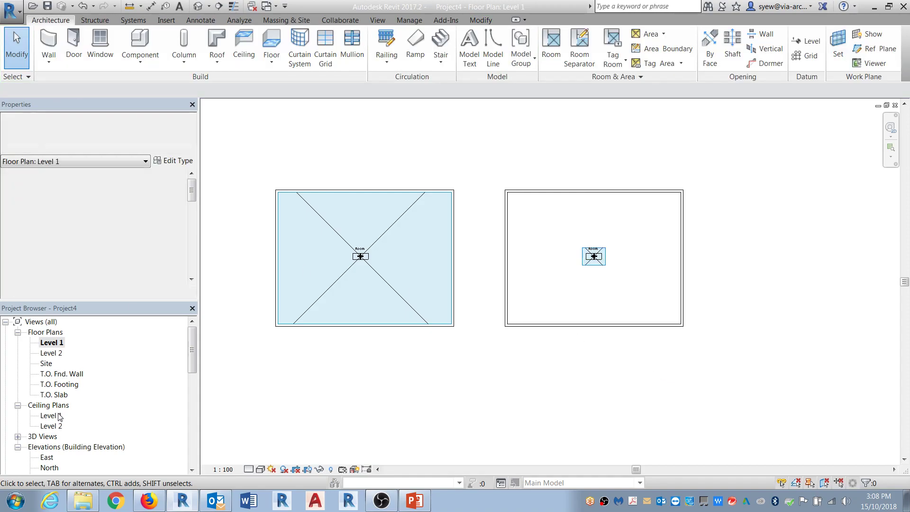
- In the South elevation, set the computation height of Level 1 to 1524
key("ctrl+Tab")
middle_click_drag(715, 229, 715, 298)
left_click(600, 247)
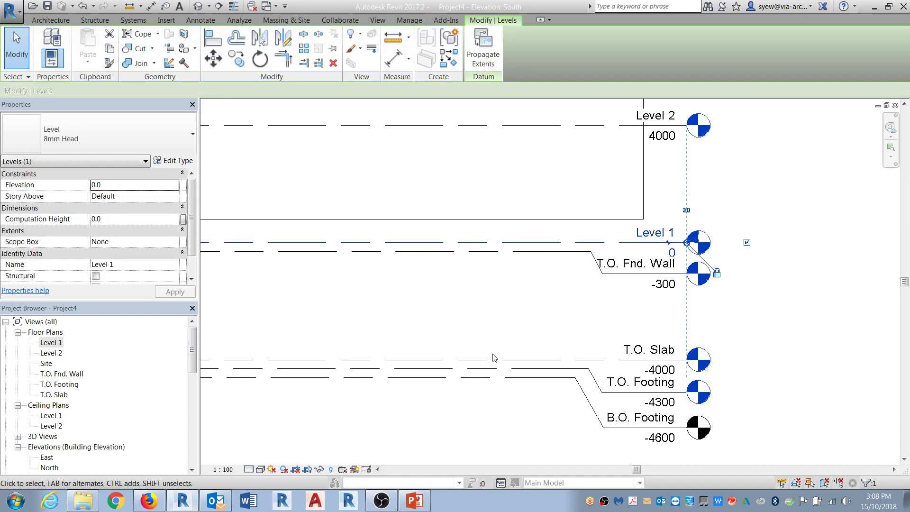
left_click(60, 221)
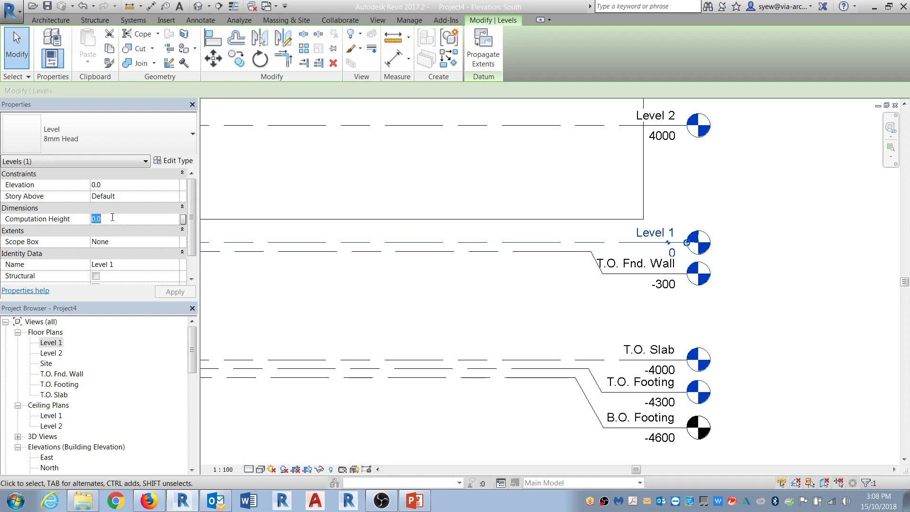
type("1500")
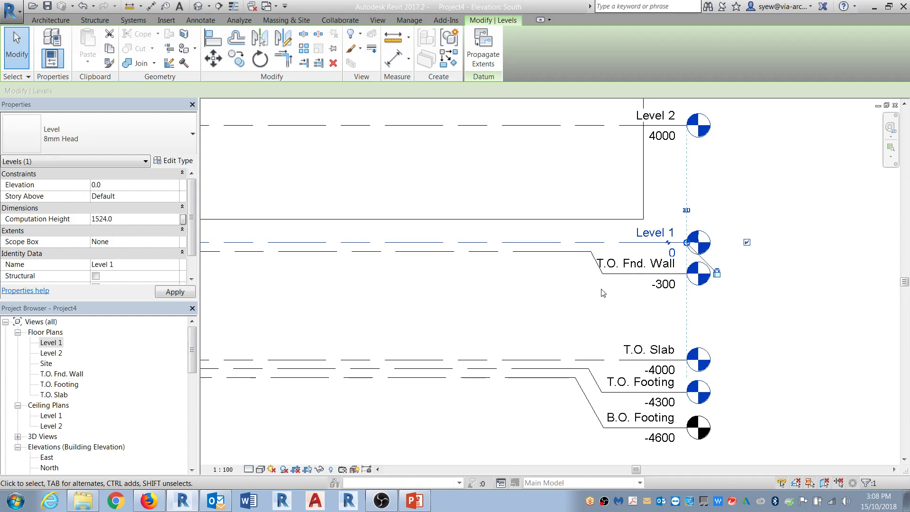
left_click(603, 293)
- Return to the Level 1 floor plan to check the boundary of the right-hand room
key("ctrl+Tab")
scroll(548, 277, "up", 2)
key("v")
key("g")
key("Escape")
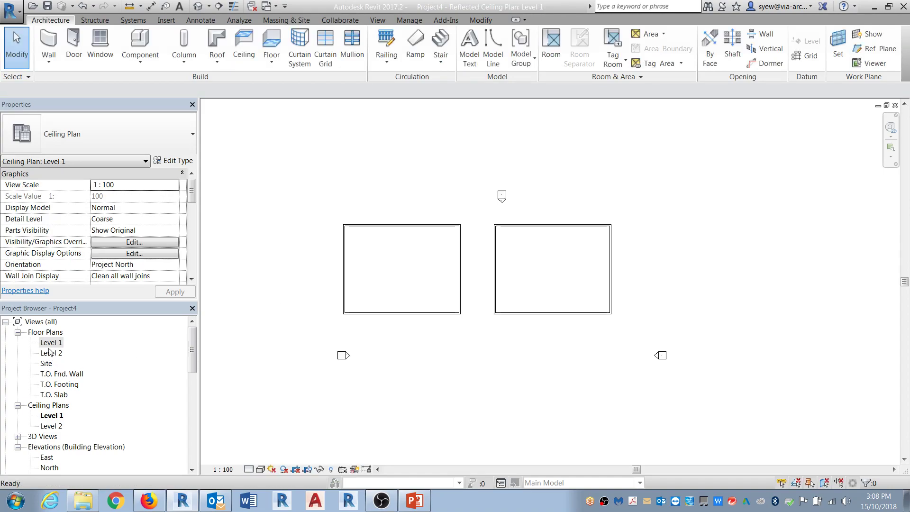
double_click(50, 344)
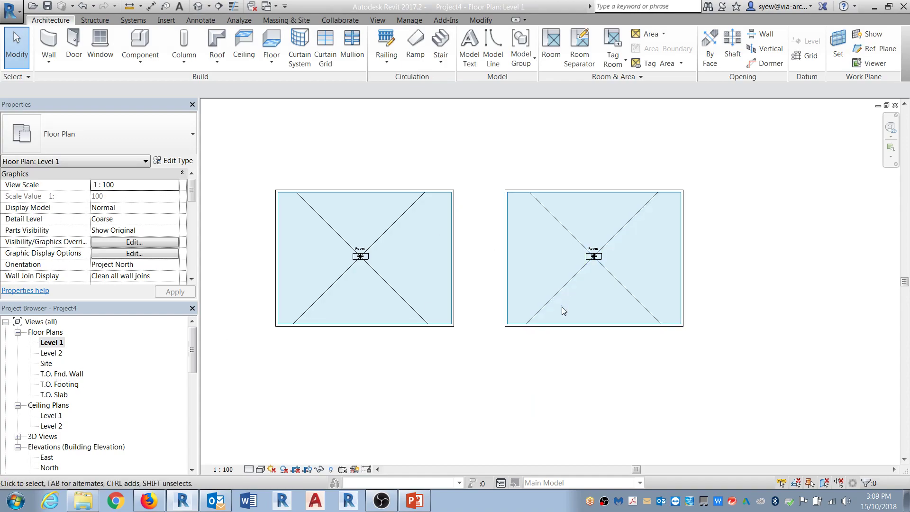
- Open the East elevation and select the T.O. Slab level to inspect its computation height
scroll(562, 308, "down", 5)
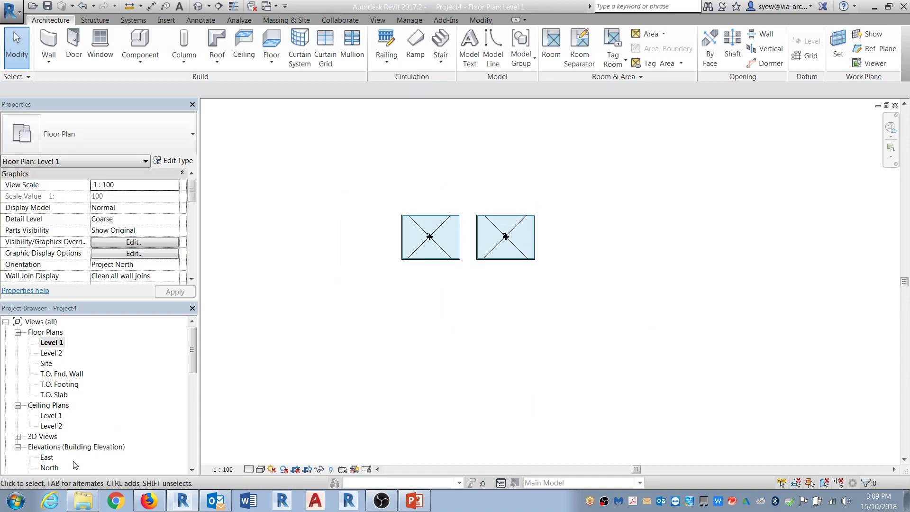
double_click(48, 457)
middle_click_drag(844, 307, 606, 231)
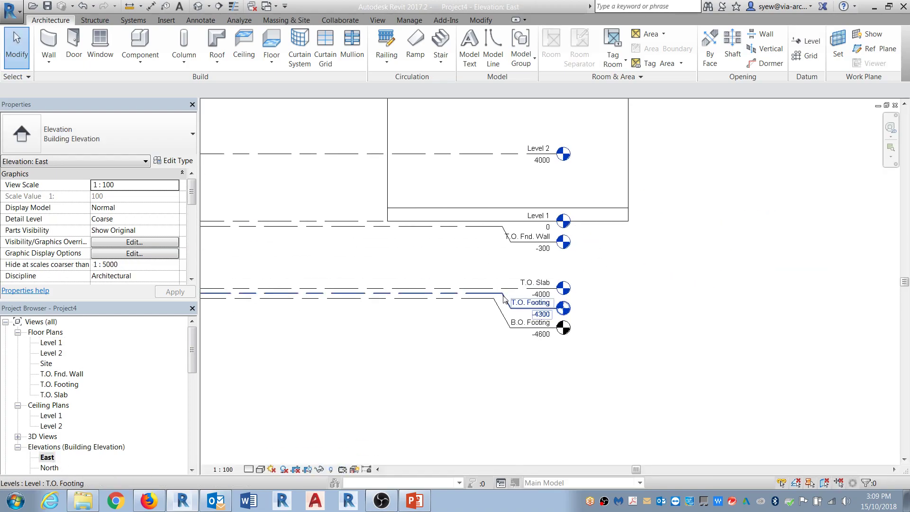
scroll(500, 295, "up", 2)
left_click(530, 287)
middle_click_drag(806, 286, 880, 361)
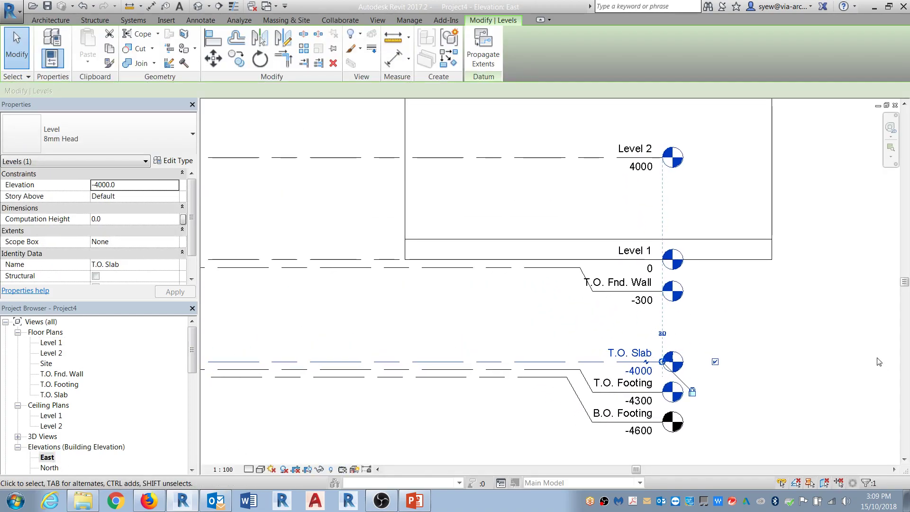
- Select all six levels in the East elevation and set their computation height to 1524
scroll(880, 362, "down", 1)
left_click(409, 310)
left_click_drag(442, 405, 318, 131)
left_click(127, 219)
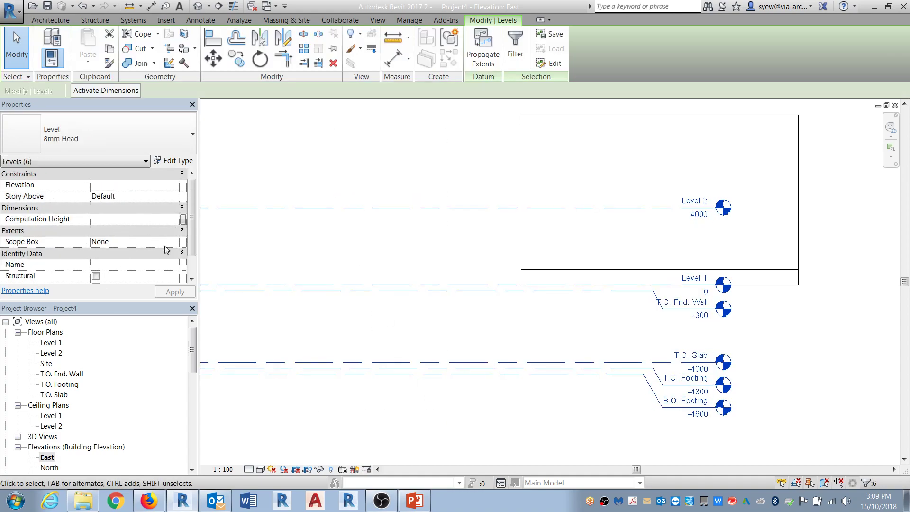
type("1524.0")
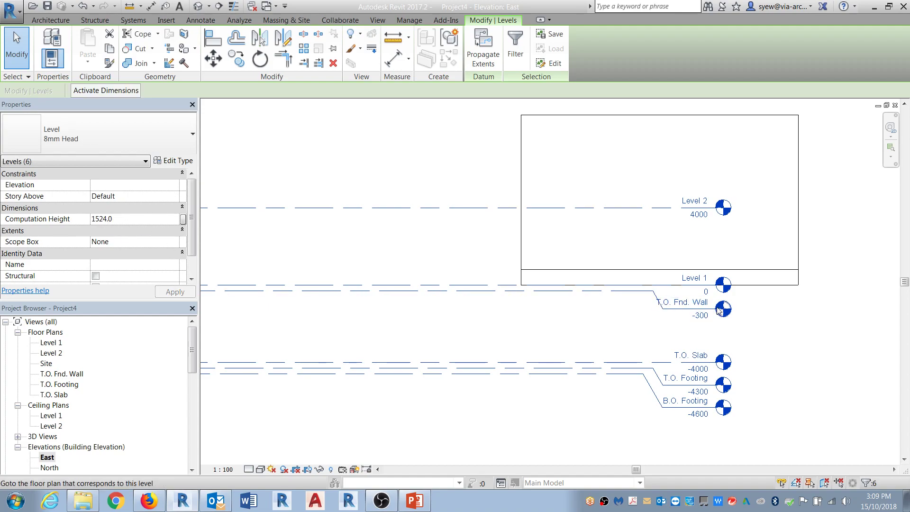
key("Escape")
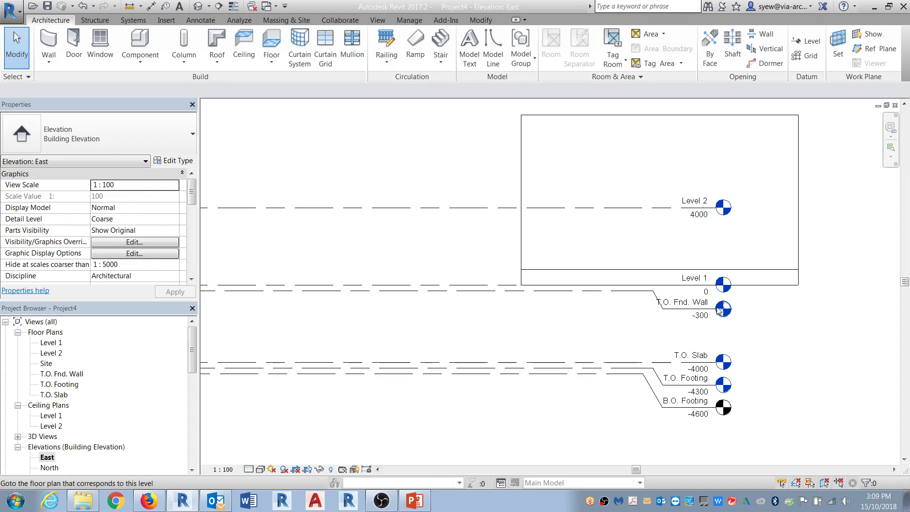
- Return to the Level 1 floor plan and undo both computation height changes
double_click(719, 310)
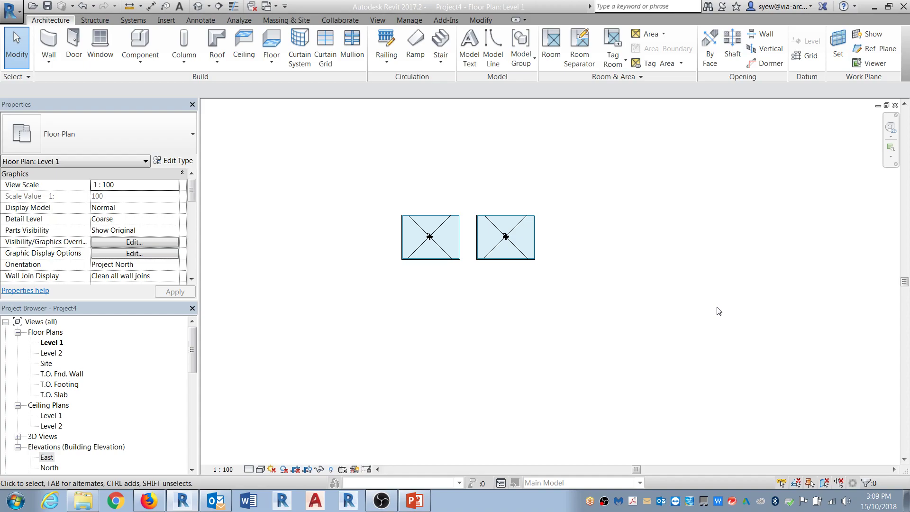
scroll(519, 216, "up", 5)
key("ctrl+z")
key("ctrl+z")
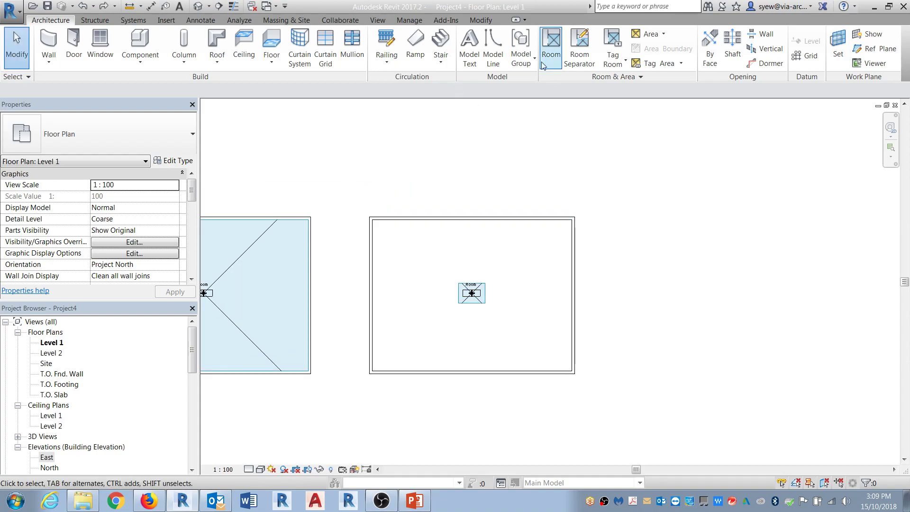
- Draw a rectangle of room separation lines, 18250 by 13850 mm, along the inner faces of the right-hand walls
left_click(580, 46)
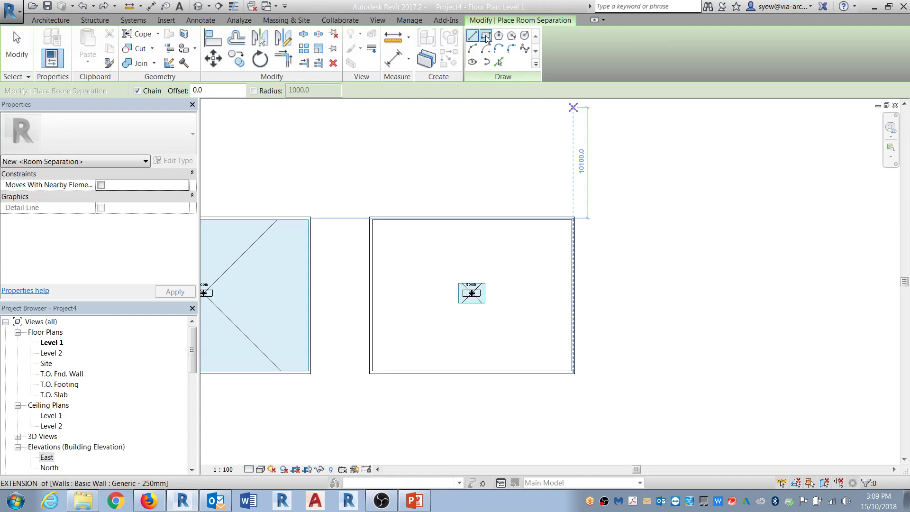
left_click(486, 36)
left_click(372, 219)
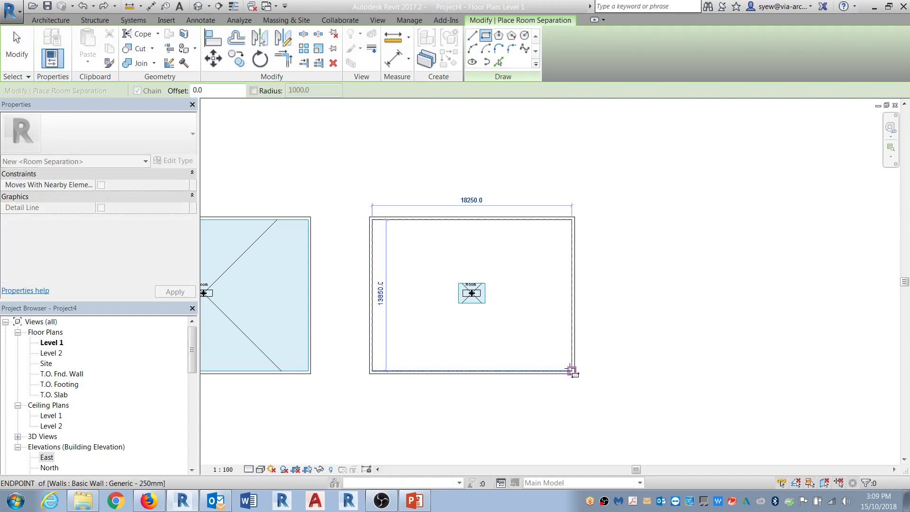
left_click(572, 370)
key("Escape")
key("Escape")
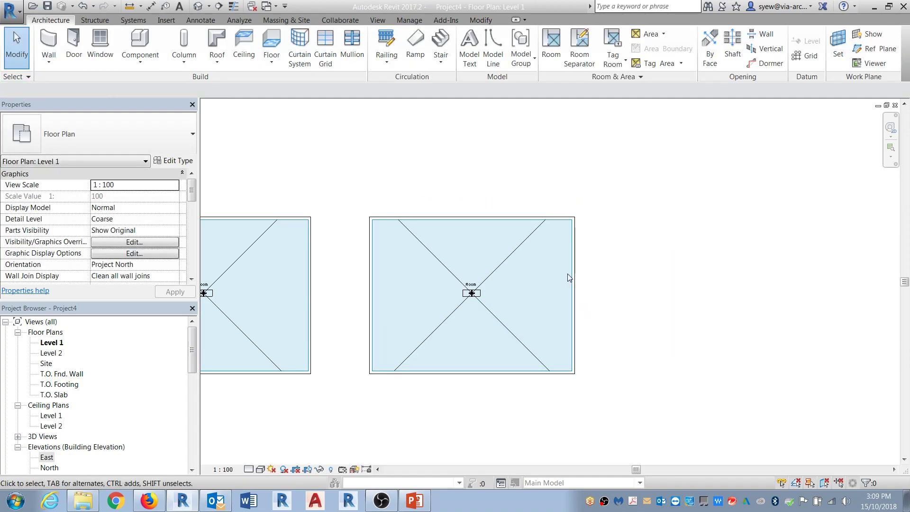
- Delete the chain of four room separation lines inside the right-hand wall rectangle
key("Tab")
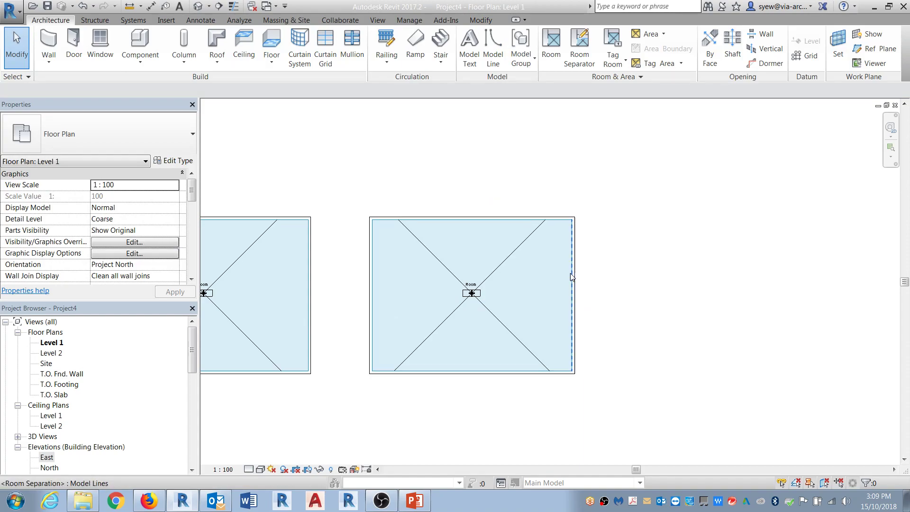
left_click(571, 278)
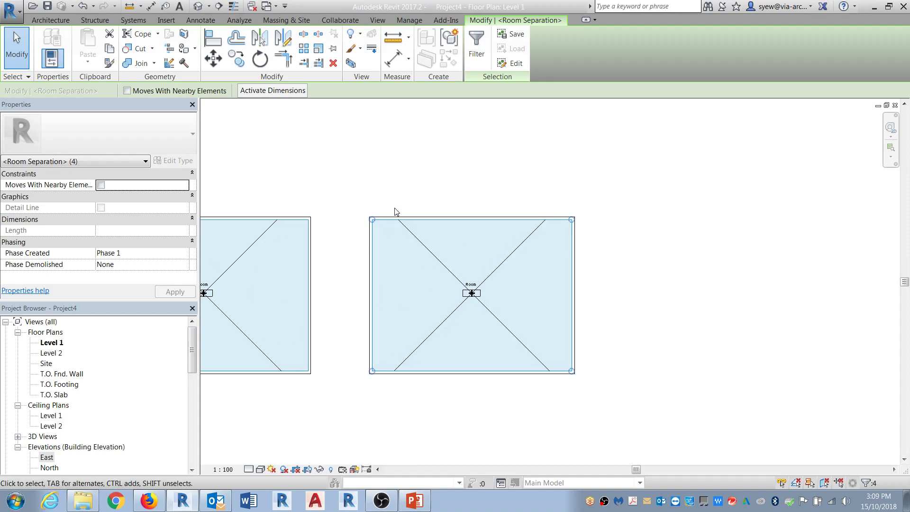
key("Delete")
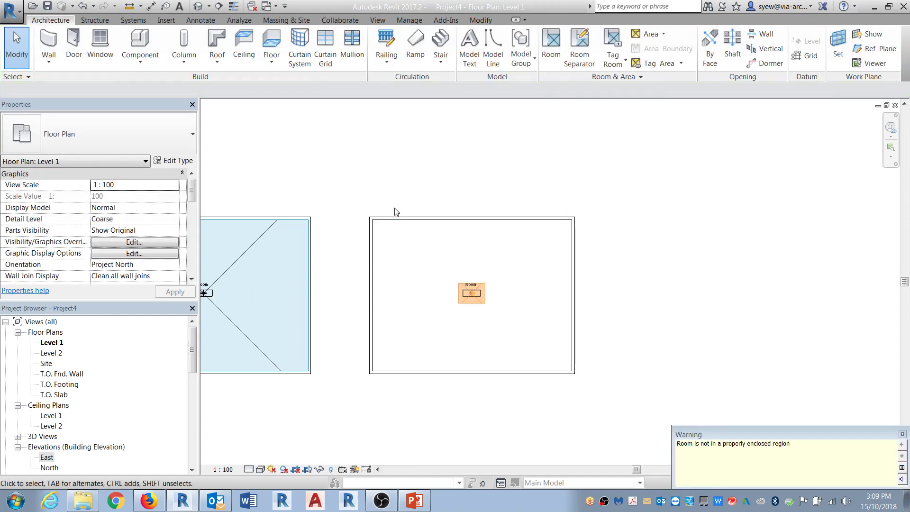
- Set the computation height of all six levels in the East elevation to 1524 and return to the Level 1 floor plan
double_click(47, 456)
left_click_drag(428, 400, 356, 113)
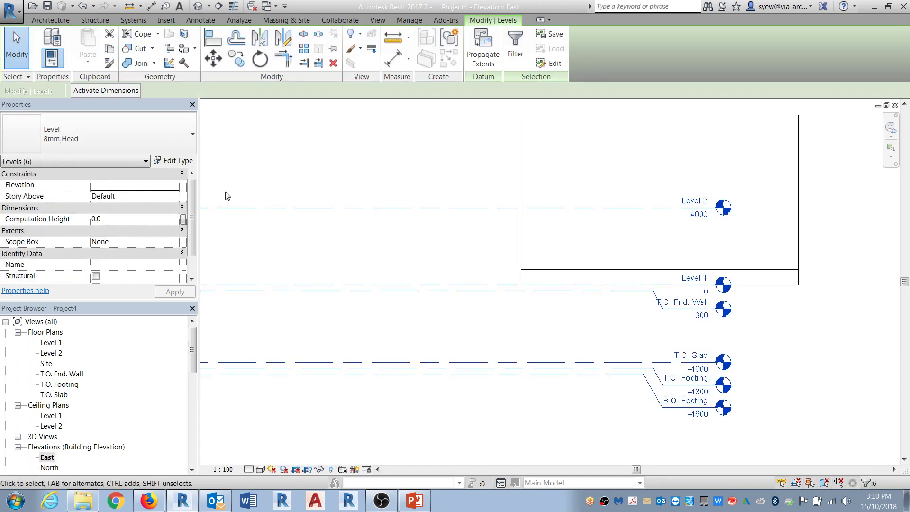
left_click(120, 220)
type("1524")
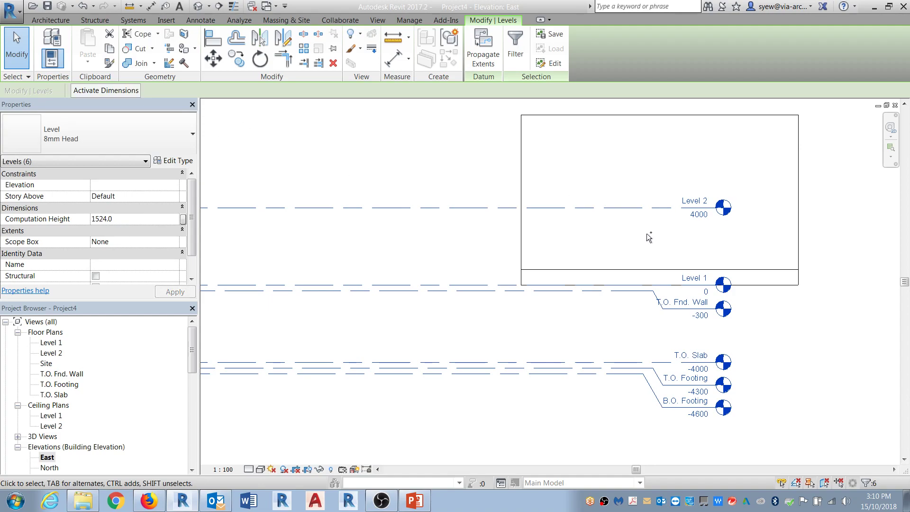
key("ctrl+Tab")
key("Escape")
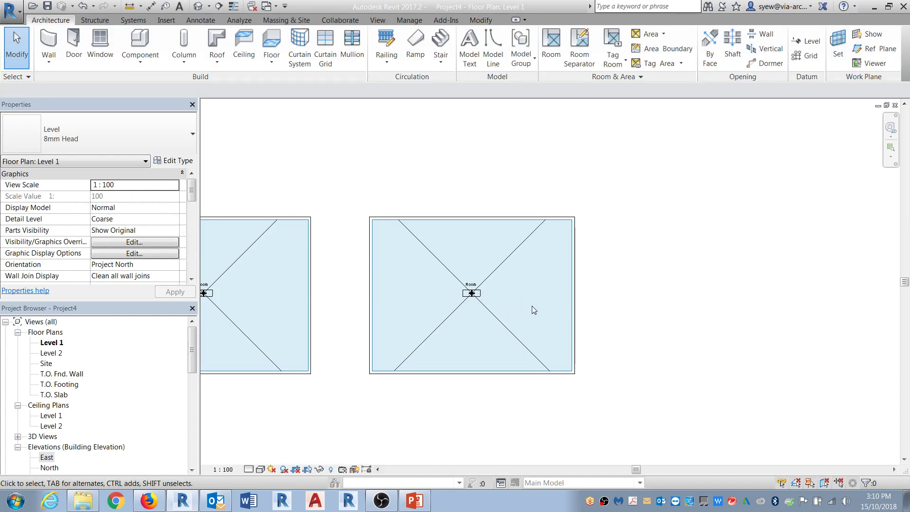
- Switch to the PowerPoint agenda, highlight "Level Calculation Height" and "Using Area Plan to generate your keyplan", and return to Revit
key("alt+Tab")
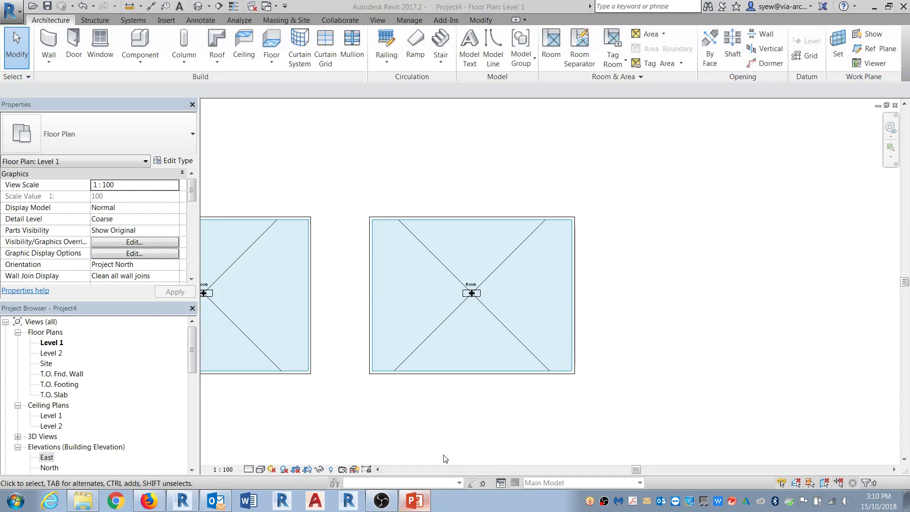
left_click_drag(484, 302, 254, 289)
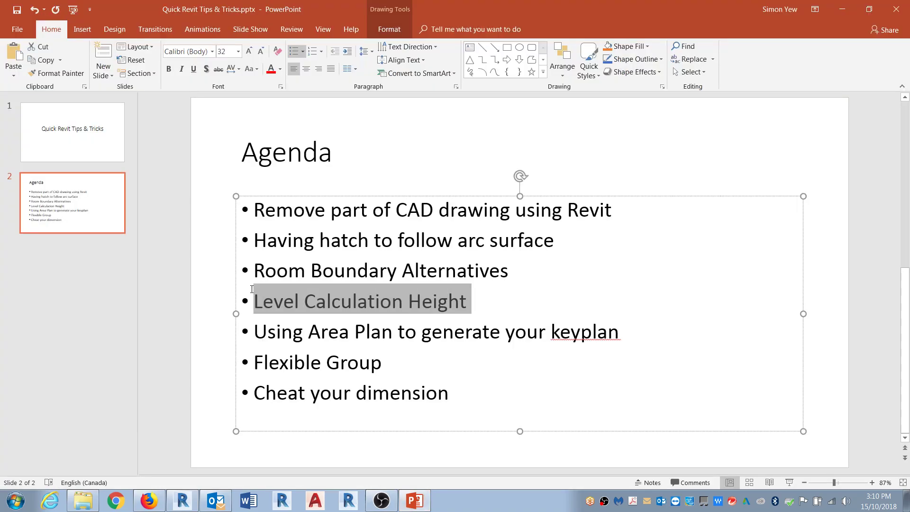
left_click_drag(256, 333, 563, 342)
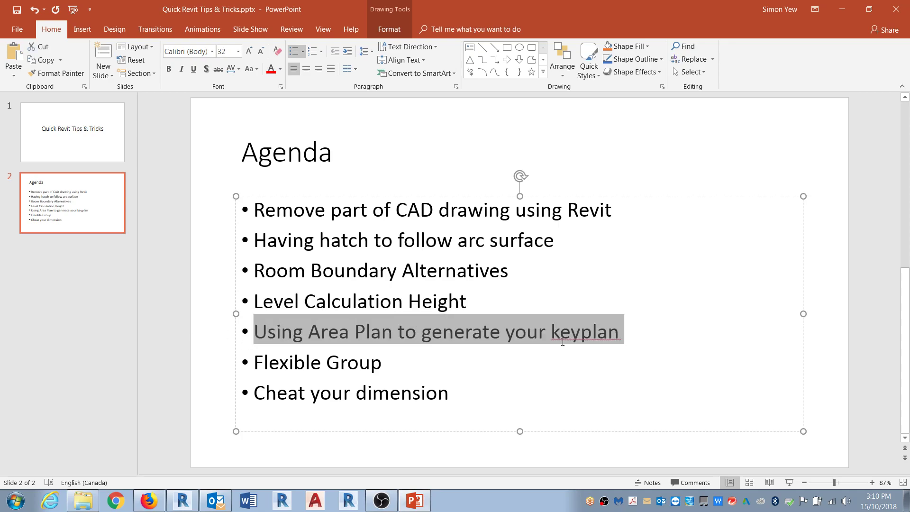
left_click(842, 9)
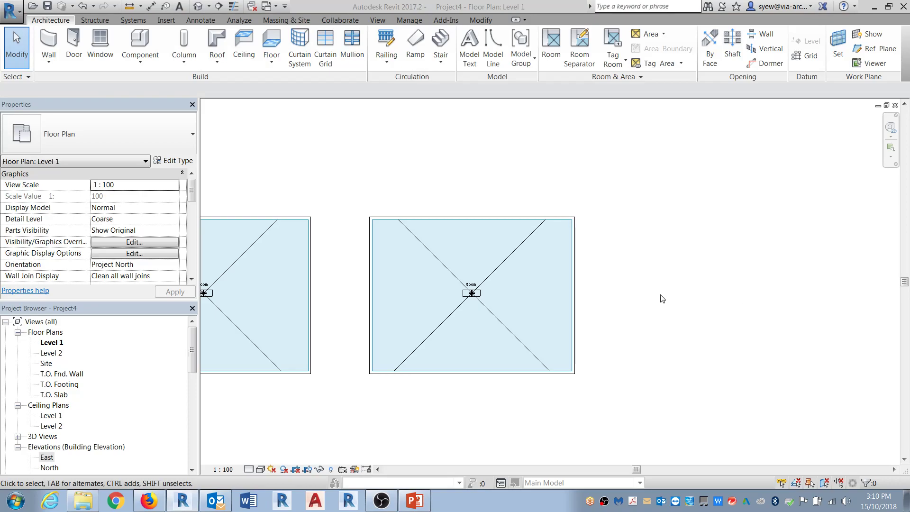
- Switch to Firefox and search the web for "revit keyplan" in a new tab
left_click(147, 503)
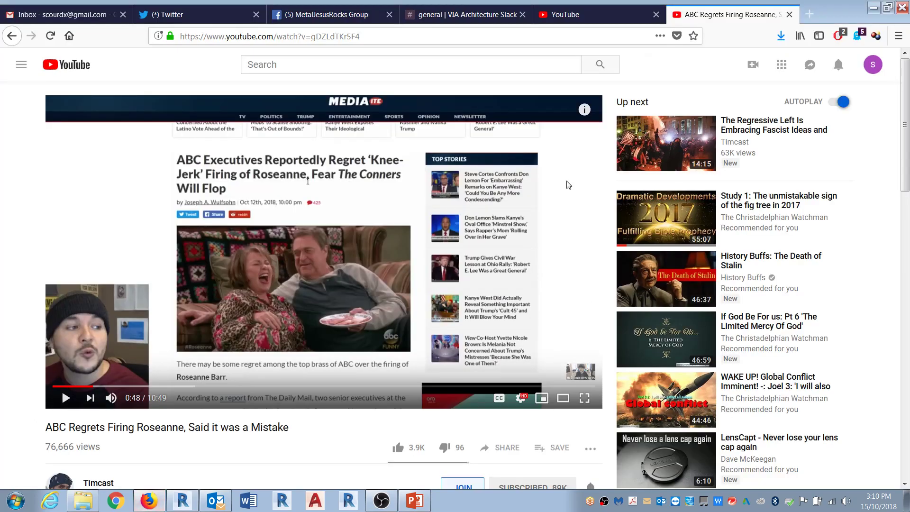
key("ctrl+t")
left_click(367, 110)
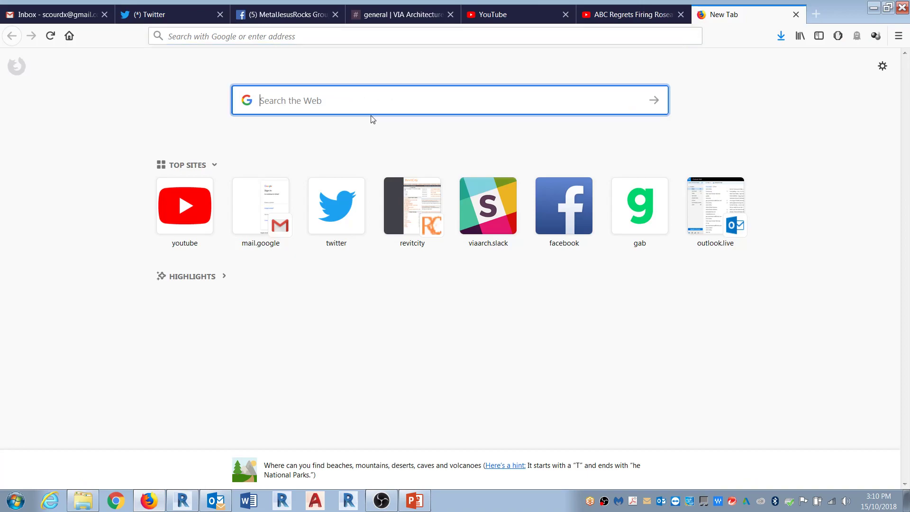
type("r")
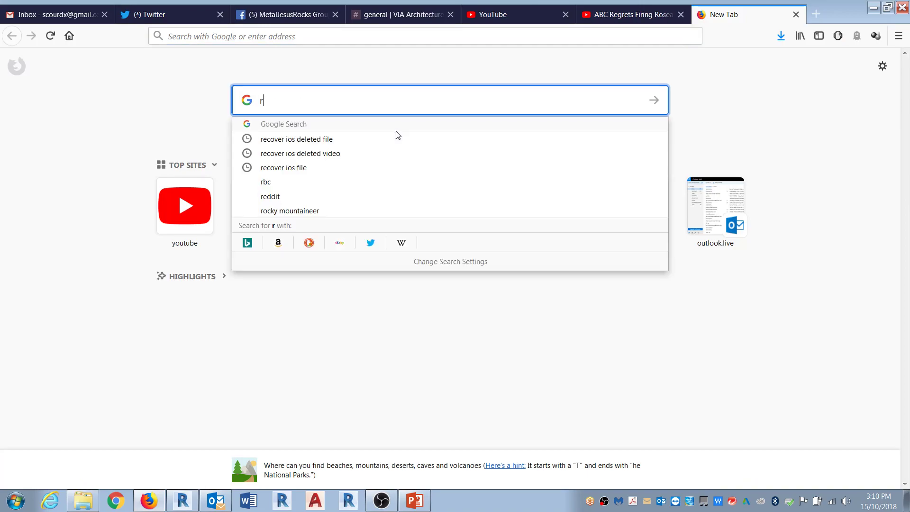
type("evit keypa")
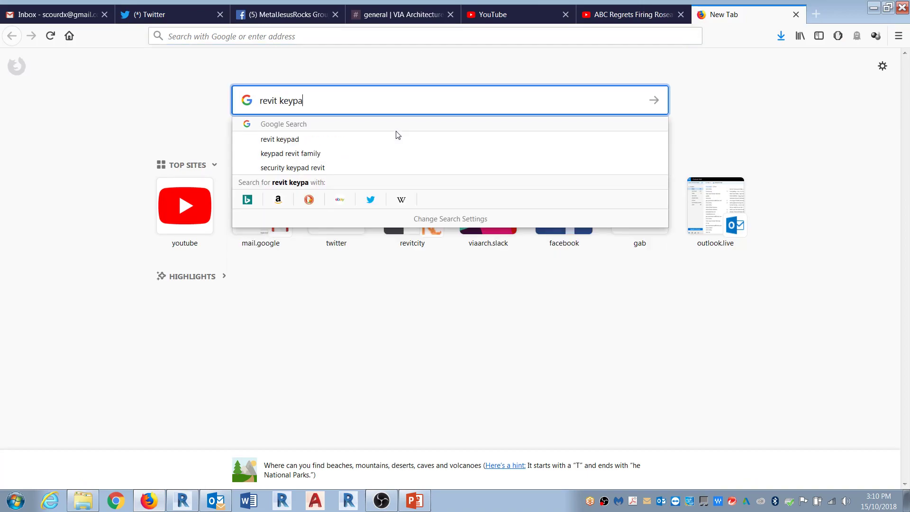
key("BackSpace")
type("lan")
key("Return")
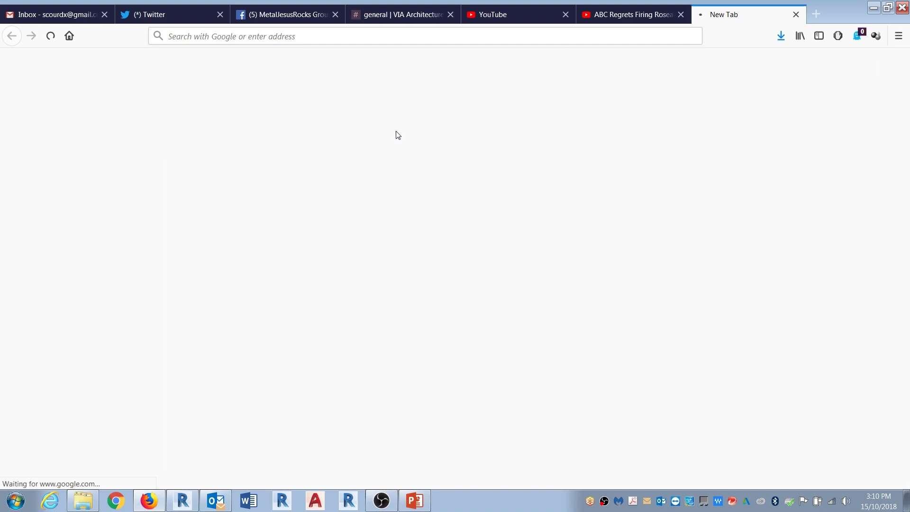
- Open Autodesk's "Creating a Key Plan" article, read through its titleblock key plan instructions, and return to Revit
scroll(180, 285, "down", 3)
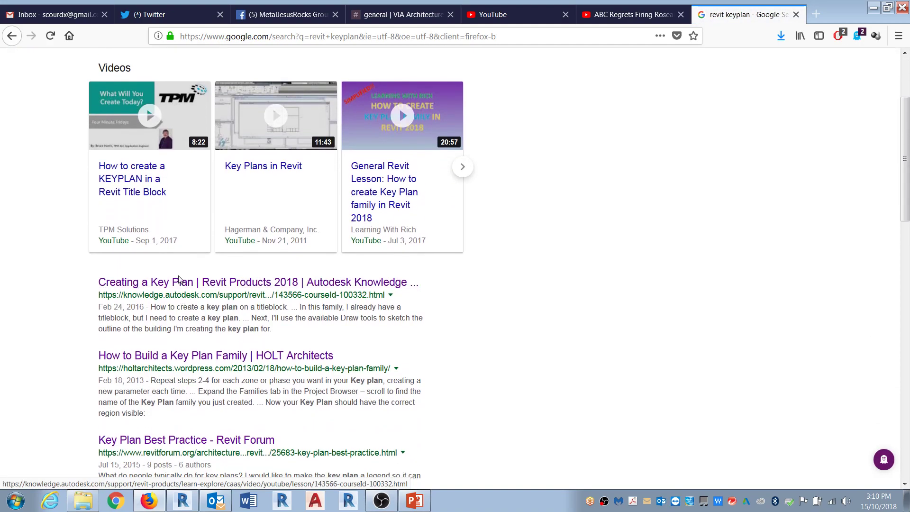
left_click(179, 284)
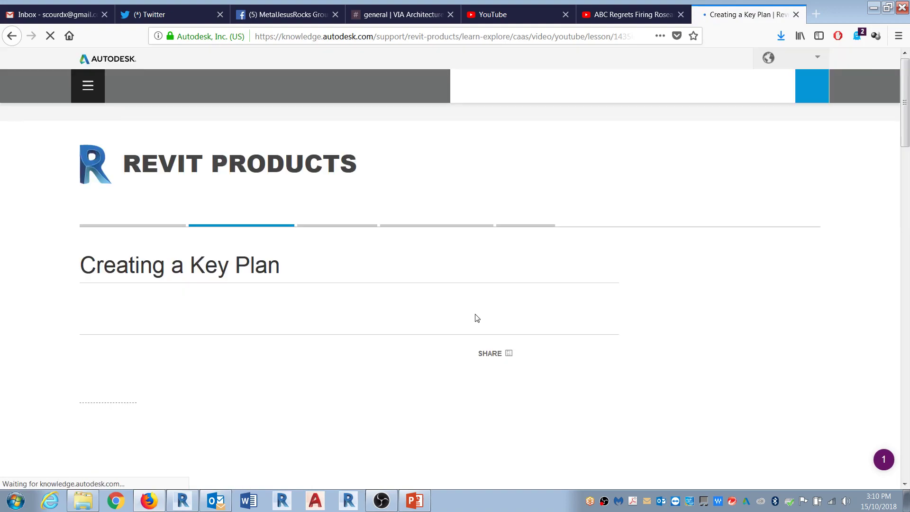
scroll(481, 323, "down", 5)
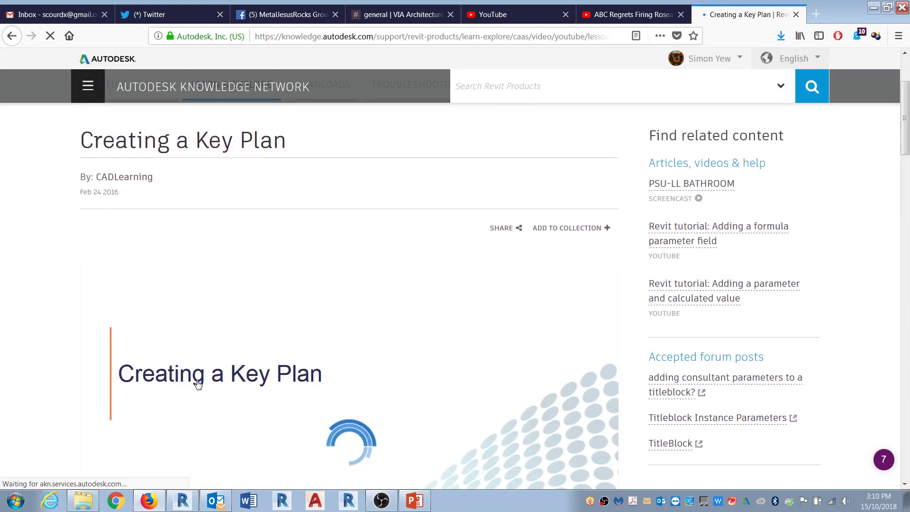
scroll(198, 384, "down", 5)
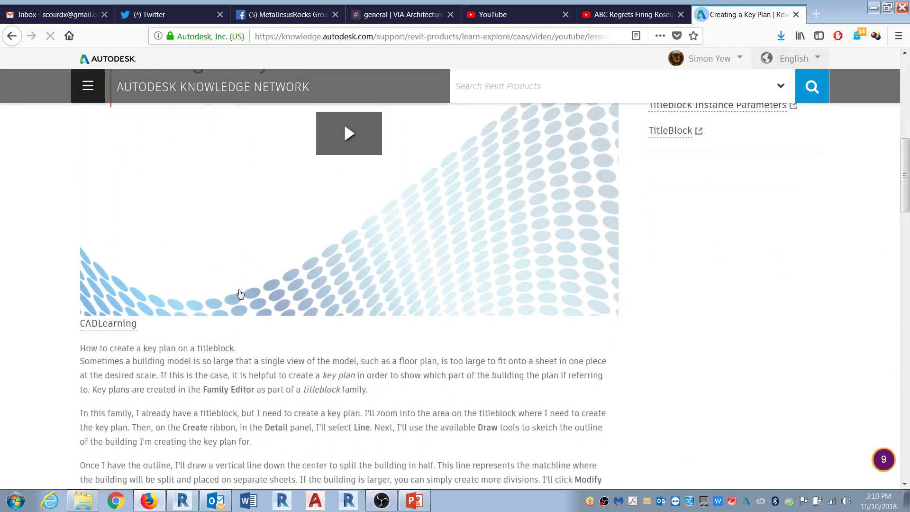
scroll(247, 304, "down", 10)
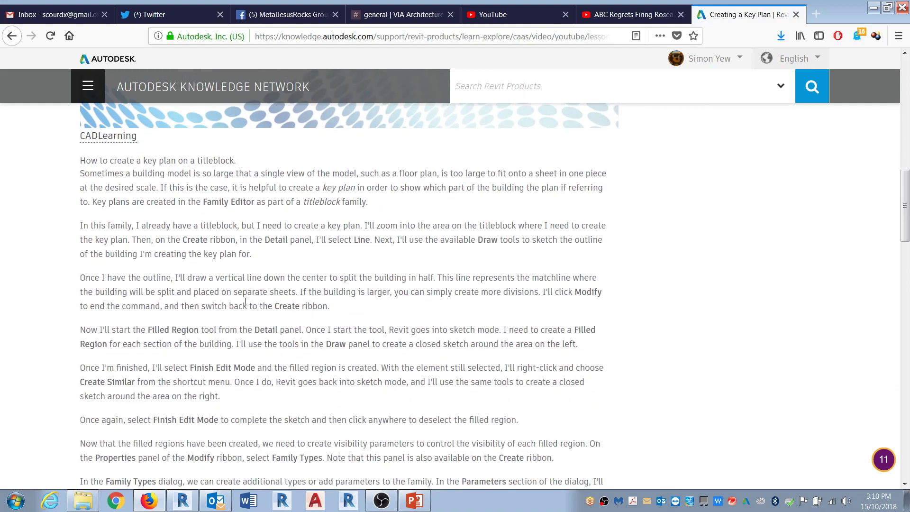
scroll(245, 302, "down", 3)
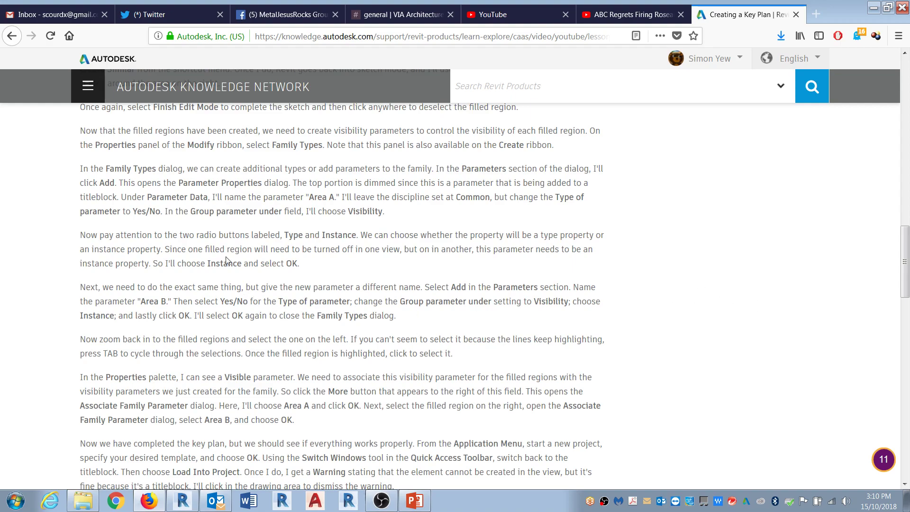
scroll(340, 332, "down", 5)
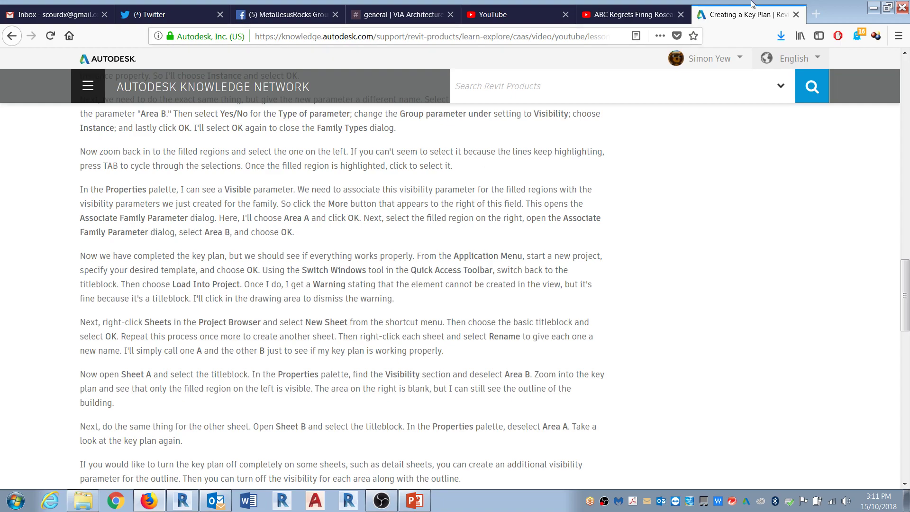
left_click(873, 7)
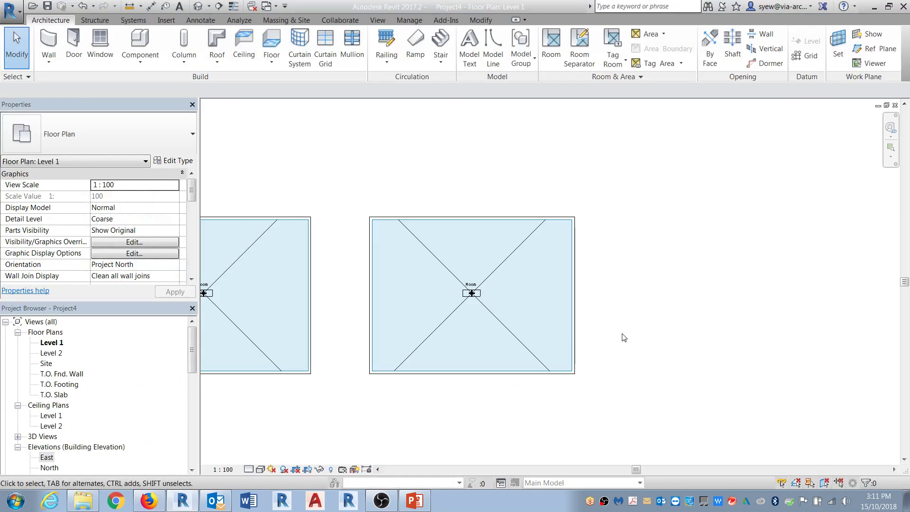
- Close the Level 1 floor plan and open Surrey Mix Used-Daycare-CENTRAL-2017.rvt from the surrey mix used folder as a new local file
middle_click_drag(636, 342, 725, 338)
left_click(895, 105)
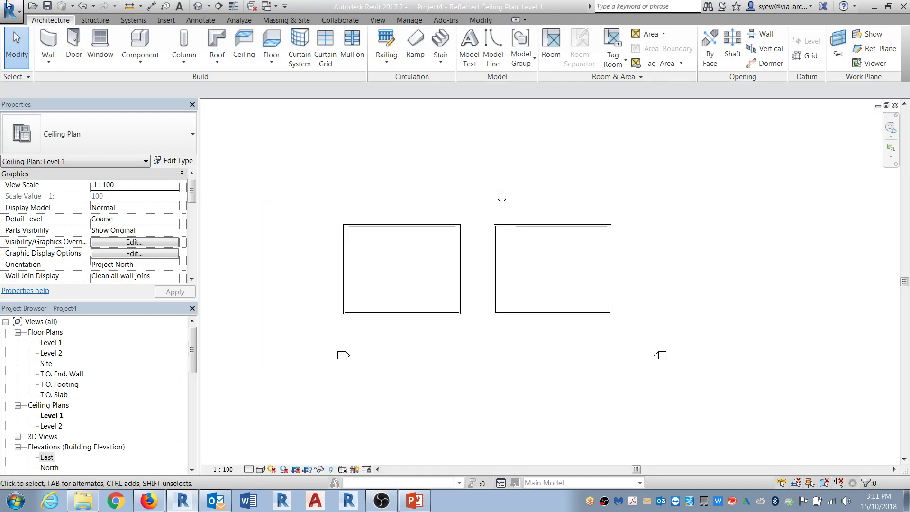
key("ctrl+o")
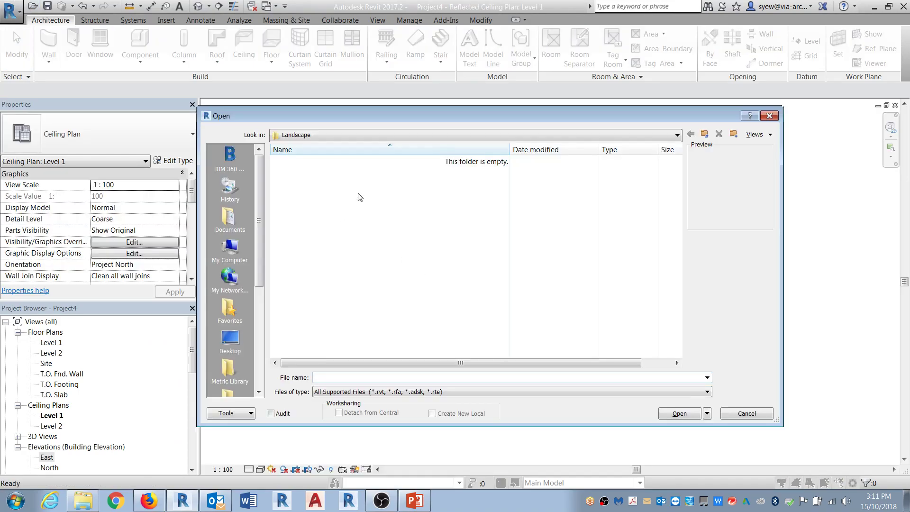
left_click(229, 339)
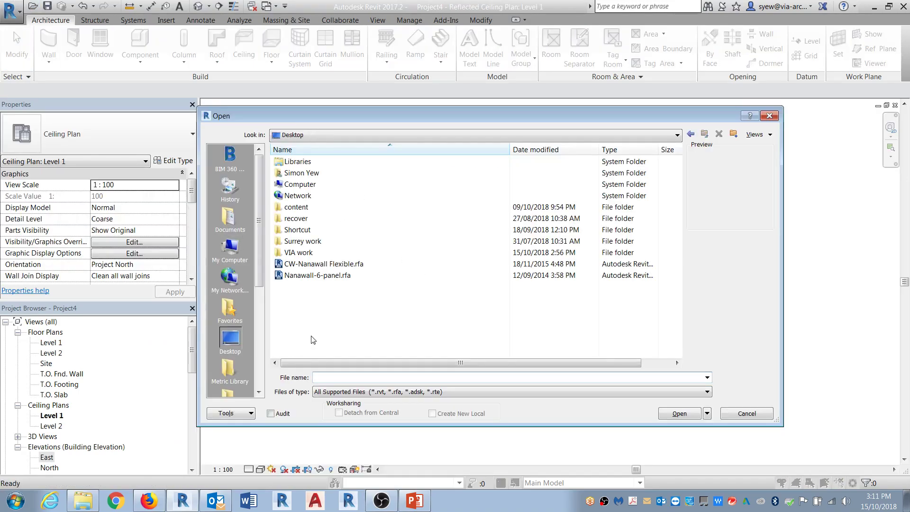
double_click(309, 241)
double_click(313, 165)
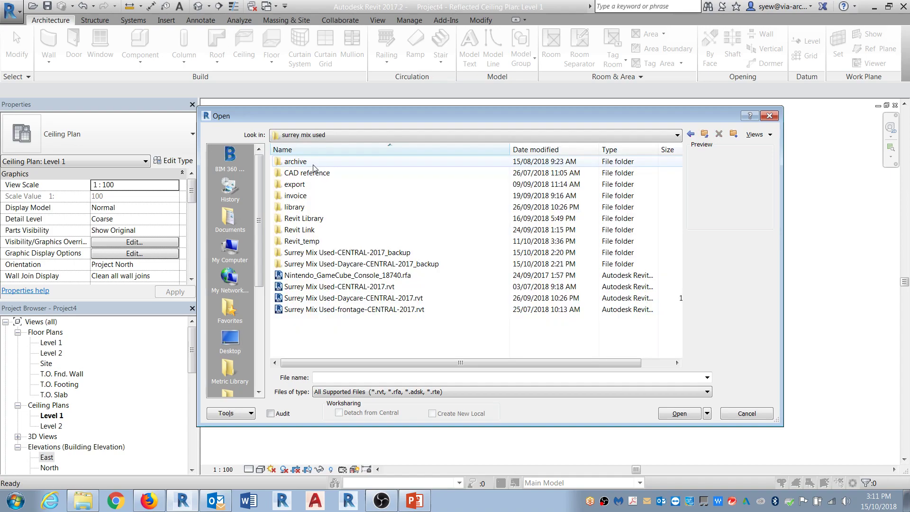
left_click(353, 298)
left_click(679, 413)
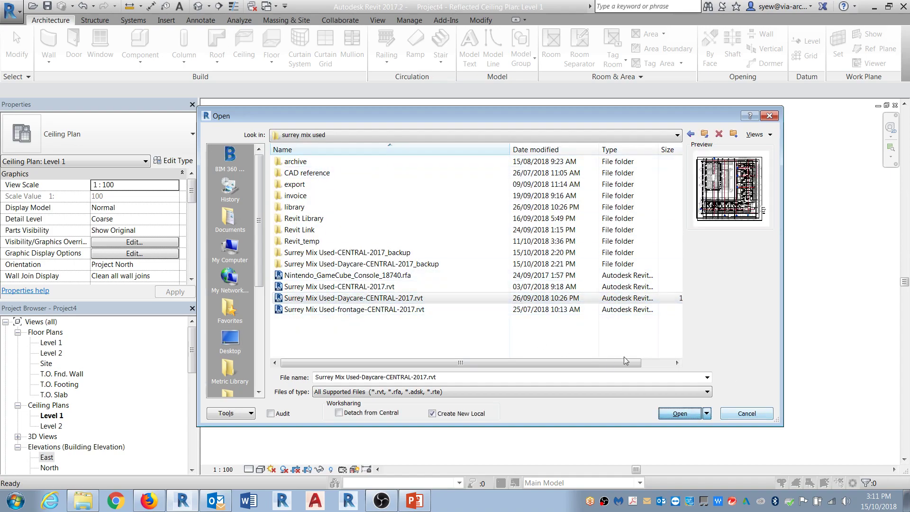
left_click(443, 264)
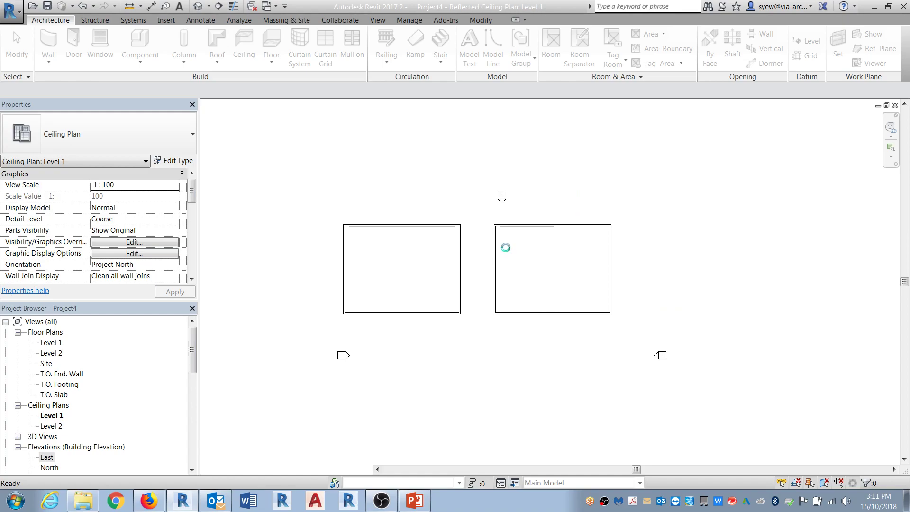
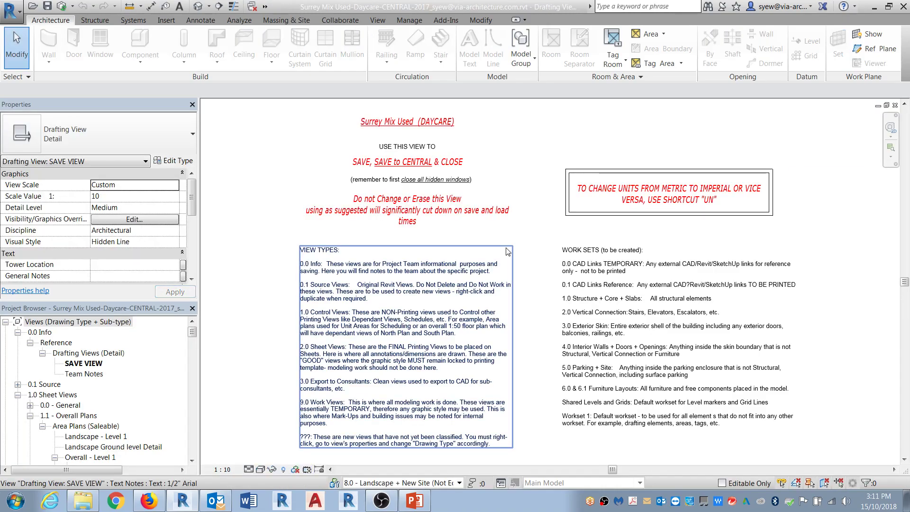
- Open the Level 1 area plan from the Area Plans (Saleable) under 0.1 Source, Reference
left_click(53, 394)
scroll(48, 379, "down", 1)
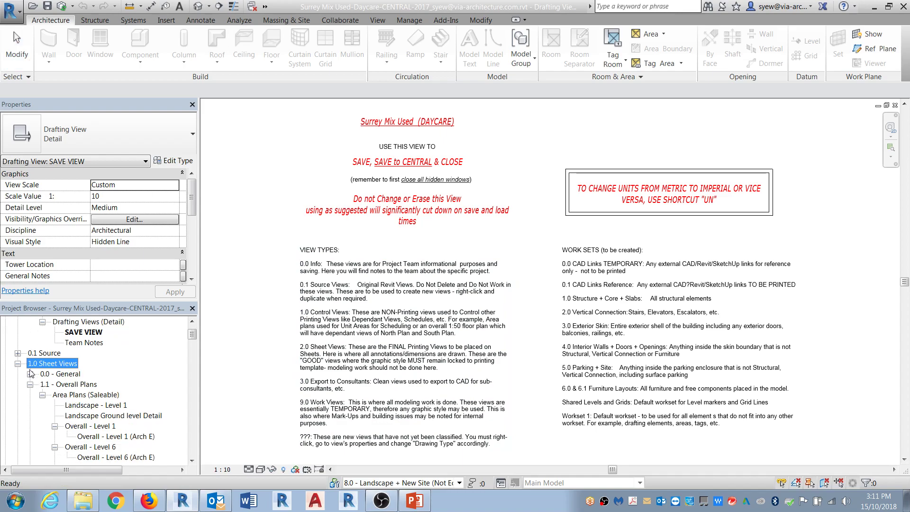
left_click(17, 353)
left_click(31, 364)
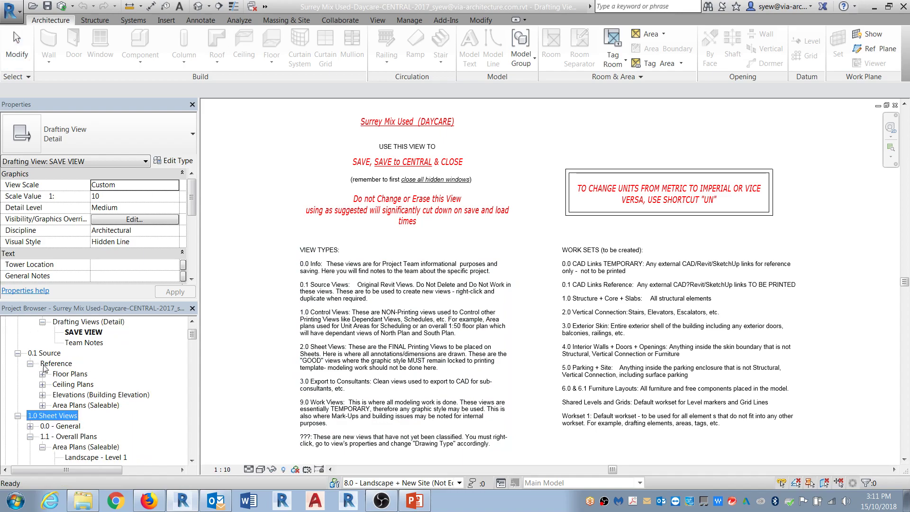
double_click(81, 405)
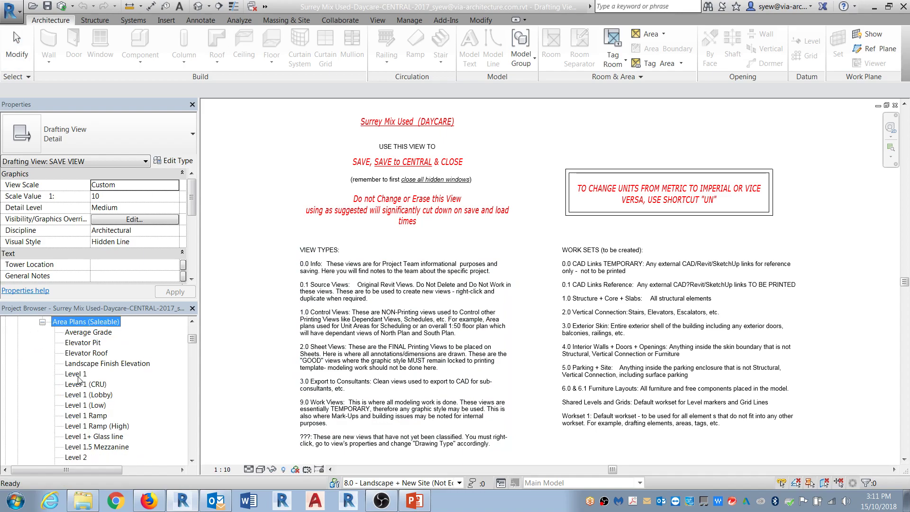
left_click(79, 374)
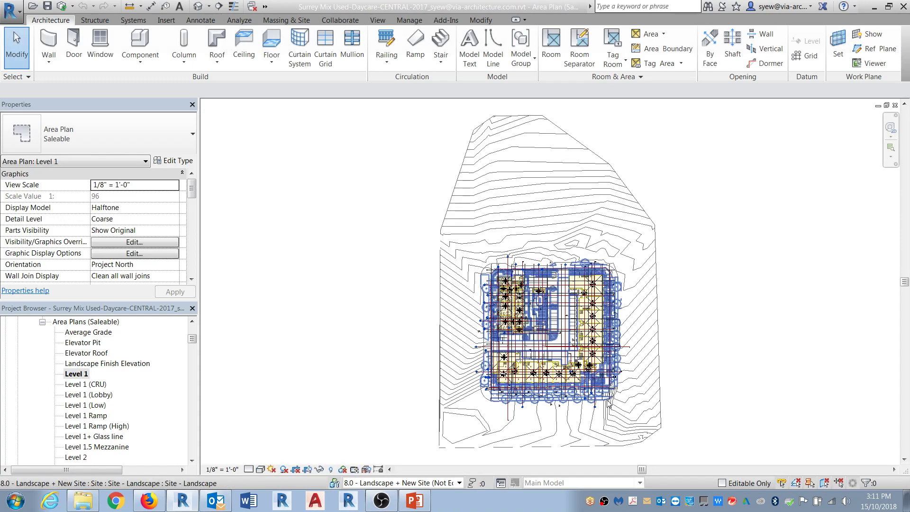
scroll(595, 353, "up", 5)
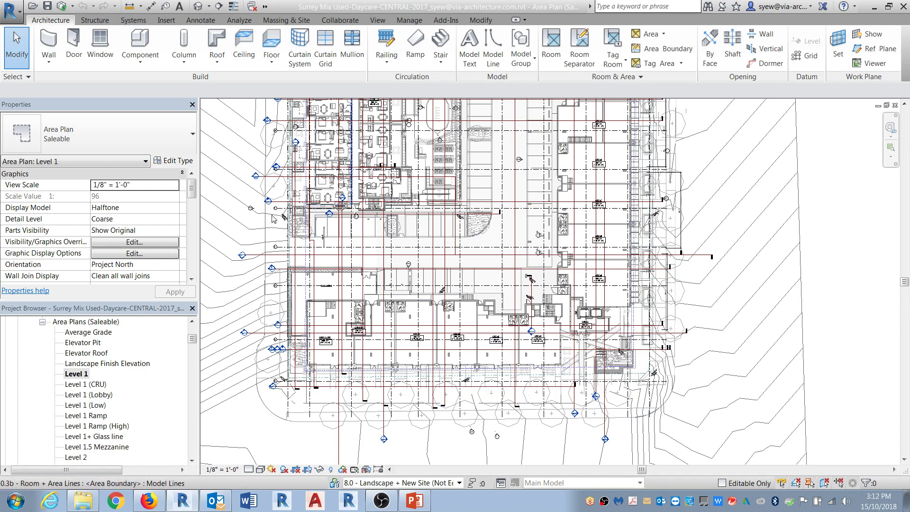
- Duplicate the Level 1 area plan without detailing and rename the copy "keyplan"
right_click(83, 375)
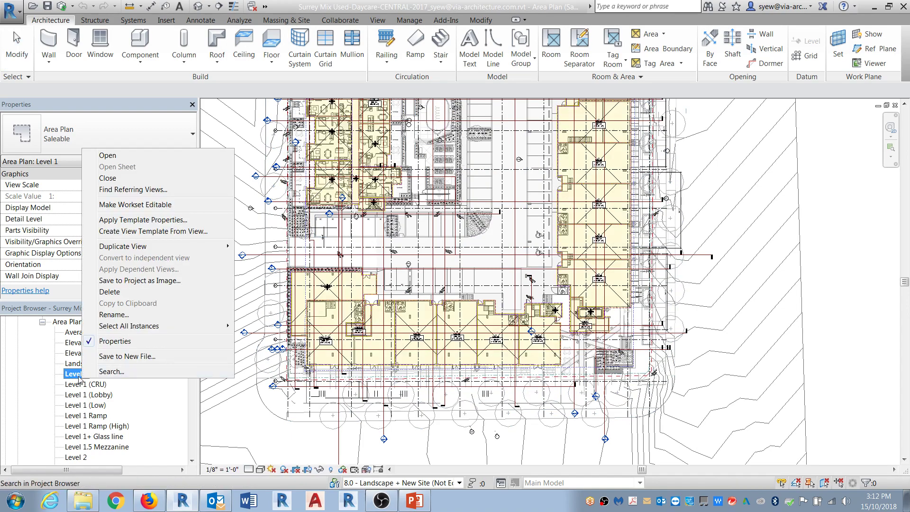
mouse_move(119, 249)
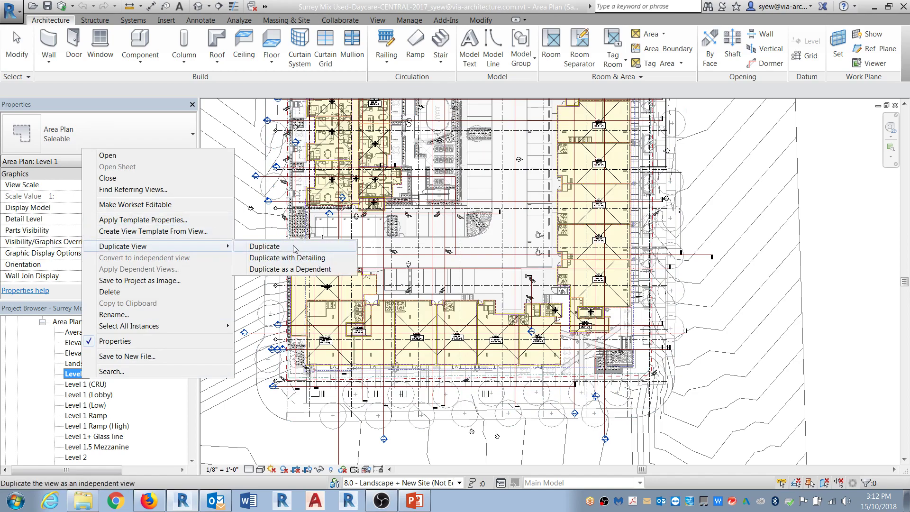
left_click(293, 246)
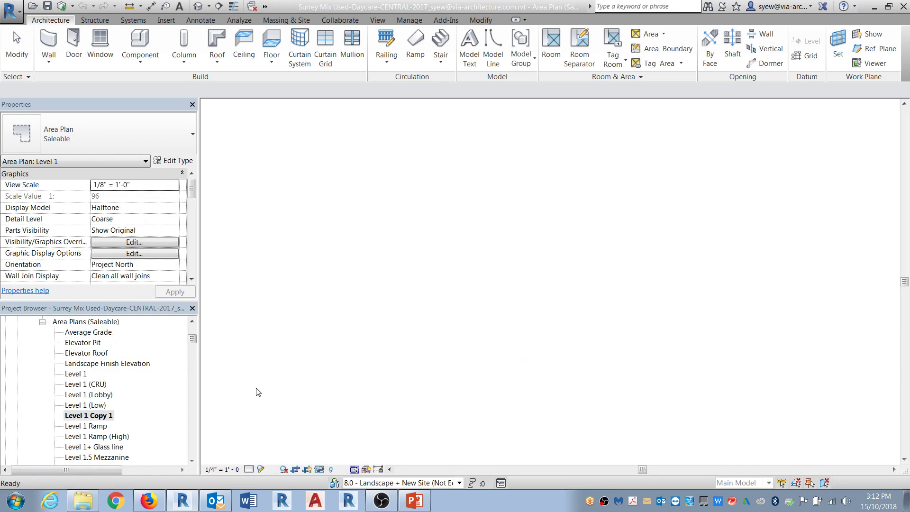
right_click(87, 417)
left_click(172, 353)
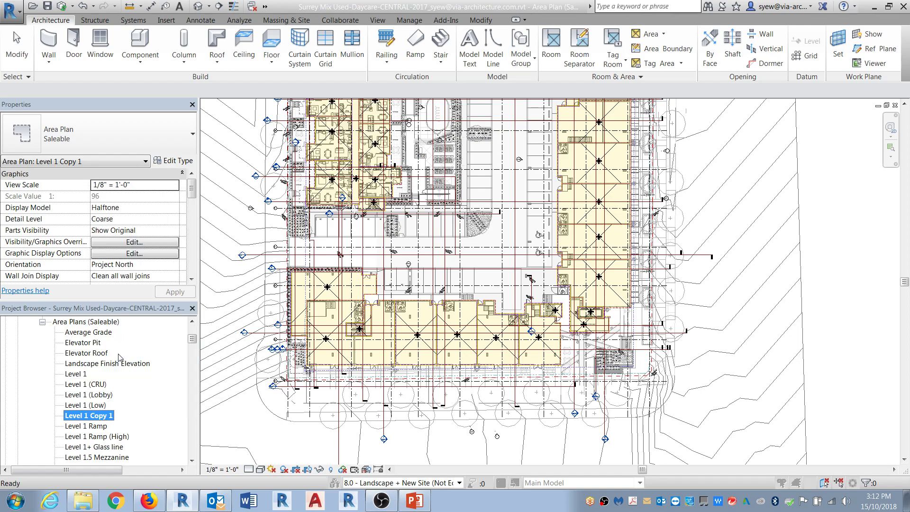
type("keyp")
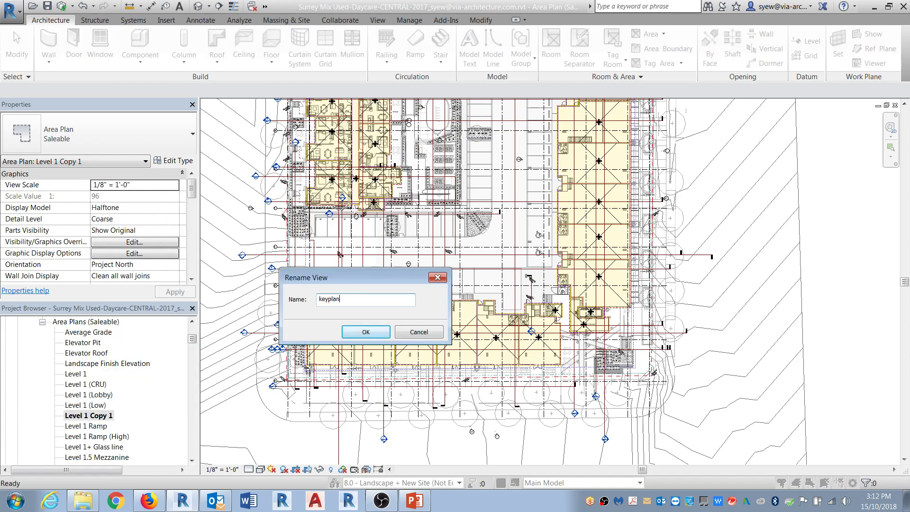
type("lan")
key("Return")
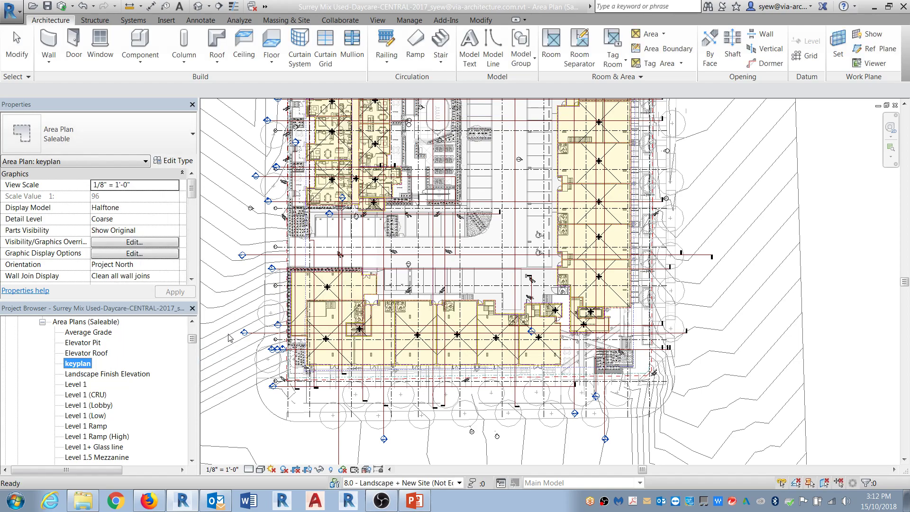
- Rename the keyplan area plan as "keyplan - level 1"
right_click(86, 368)
left_click(134, 328)
left_click(371, 300)
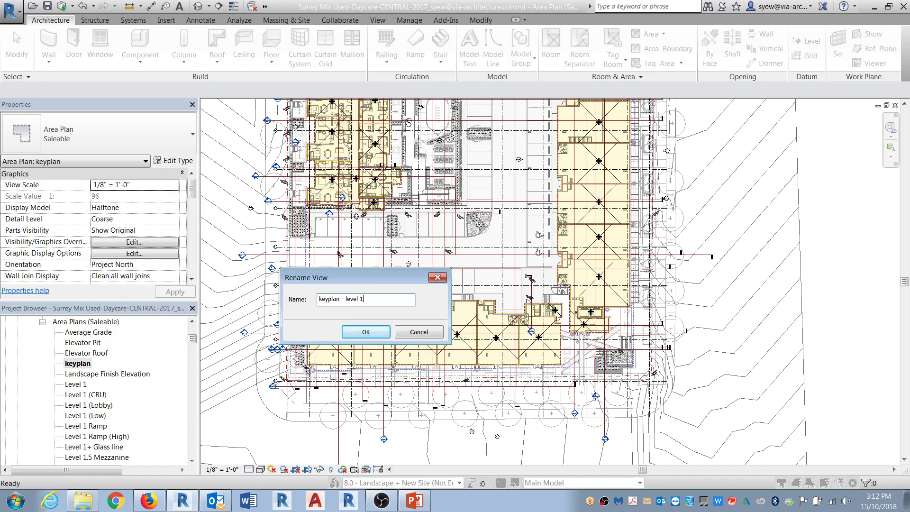
type("- level 1")
key("Return")
left_click(454, 324)
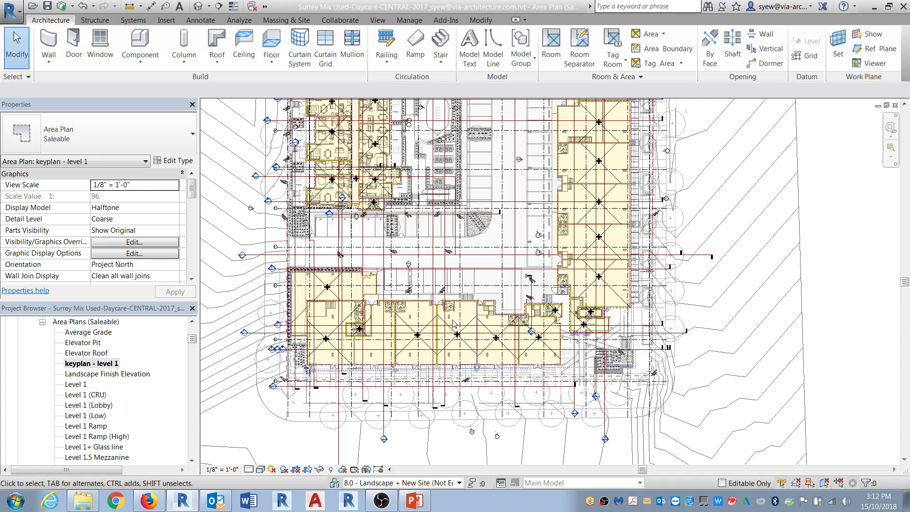
key("v")
key("v")
key("Escape")
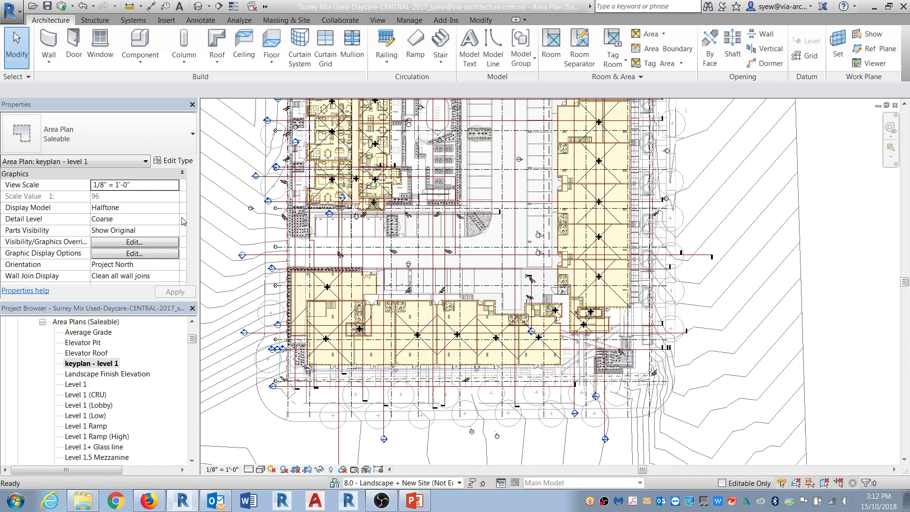
- Set the keyplan view's Display Model property to Do not display
left_click(174, 208)
left_click(109, 238)
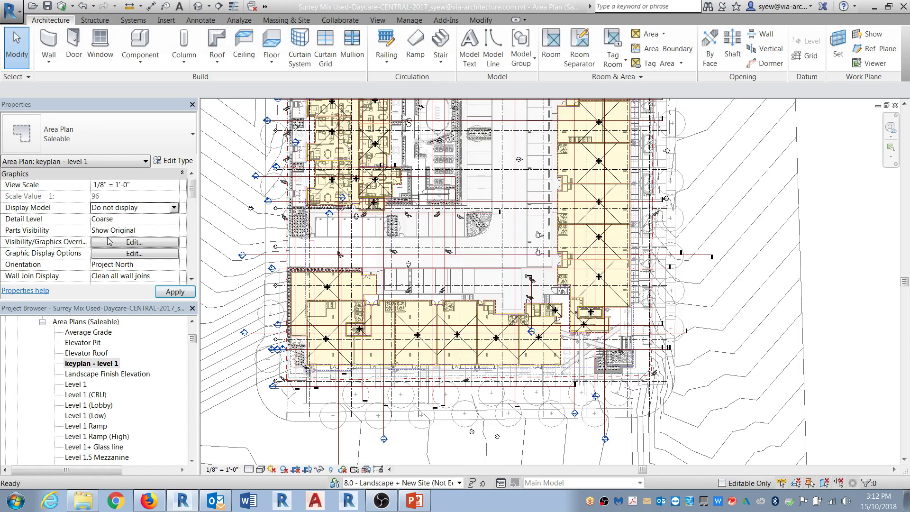
middle_click_drag(407, 261, 428, 316)
- Open the annotation category visibility overrides for the keyplan view
key("v")
key("g")
left_click(396, 126)
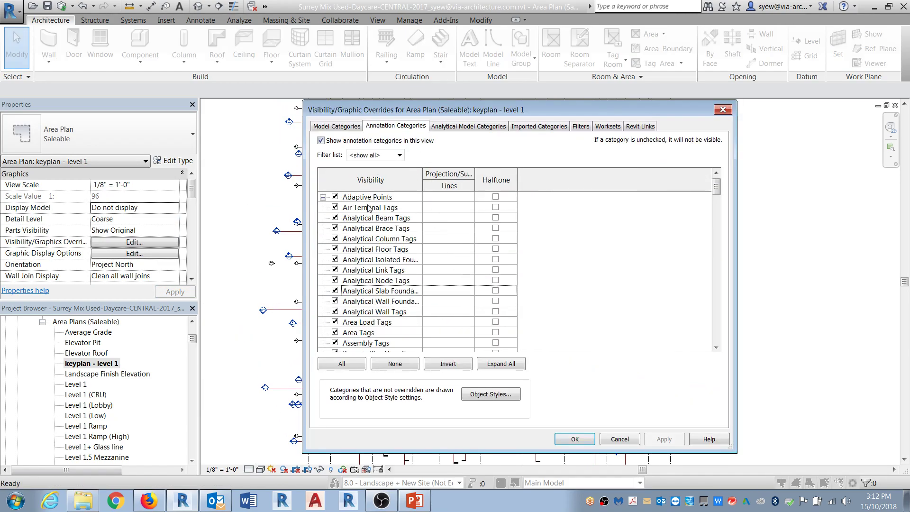
left_click(341, 364)
left_click(321, 141)
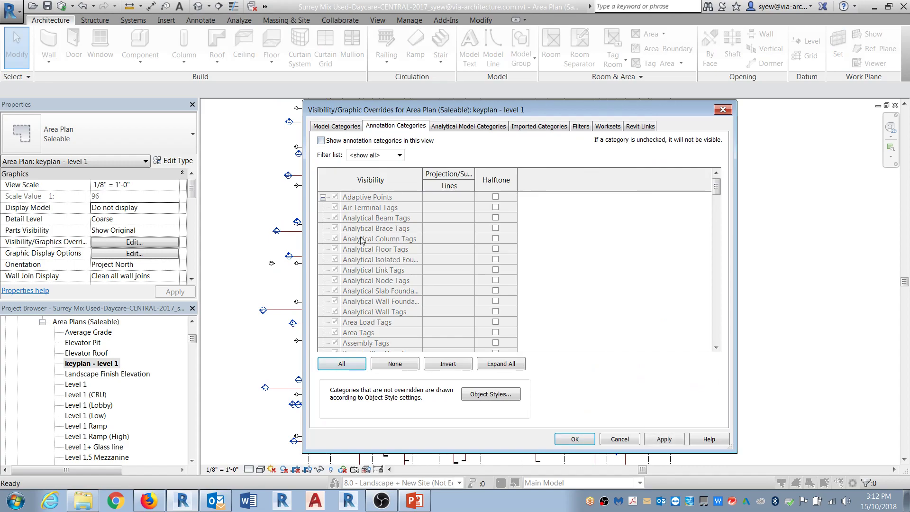
left_click(321, 140)
- Turn off the Sections and Elevations annotation categories in the keyplan view
left_click(359, 280)
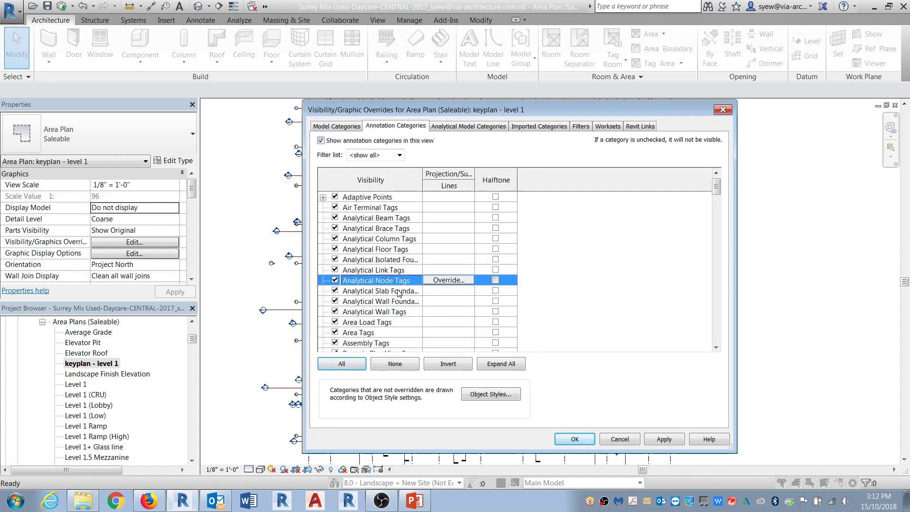
key("s")
left_click(335, 343)
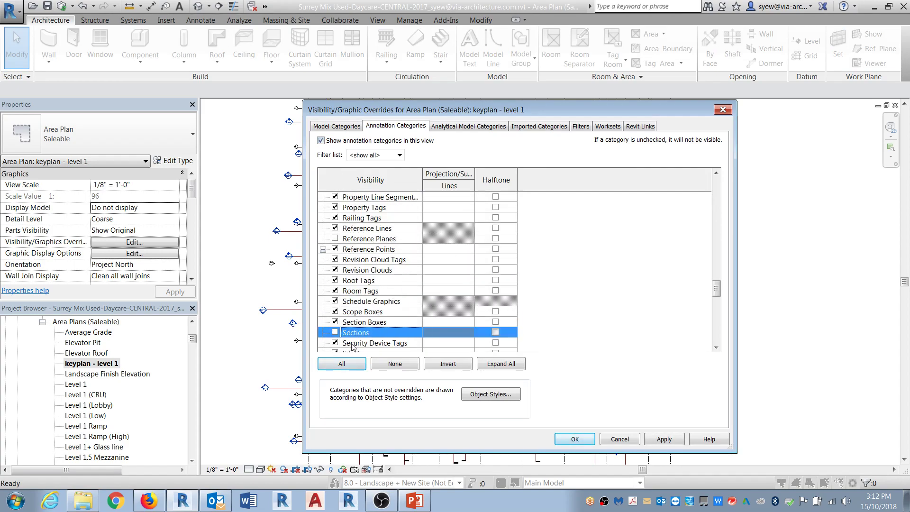
key("e")
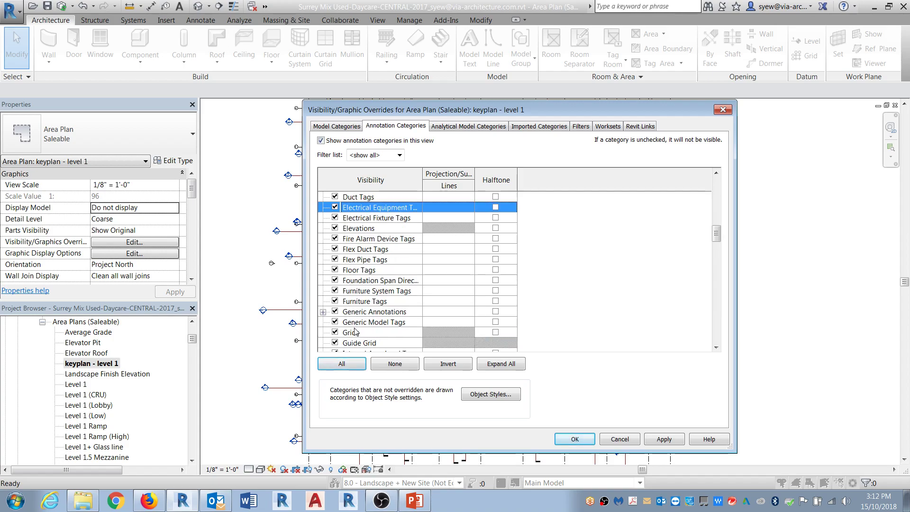
left_click(334, 228)
- Turn off the Reference Lines, Scope Boxes and Section Boxes annotation categories and apply the overrides to the keyplan view
key("r")
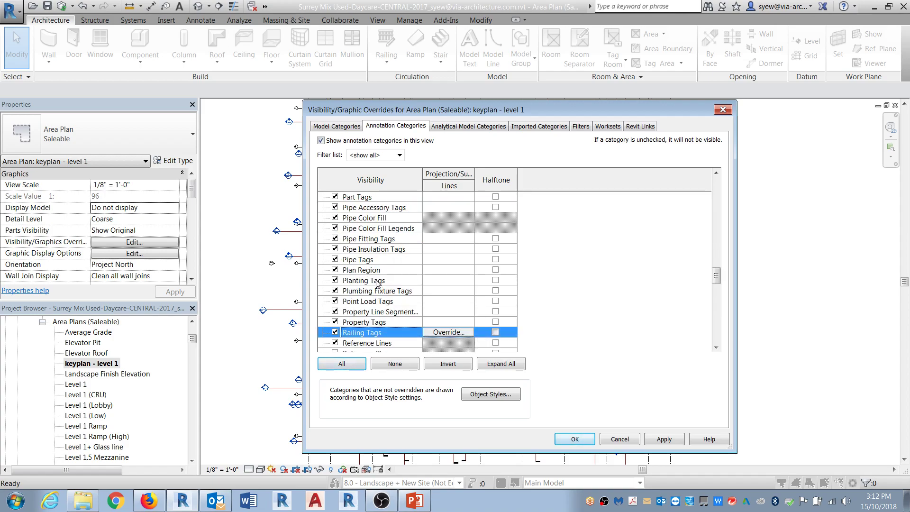
left_click(335, 302)
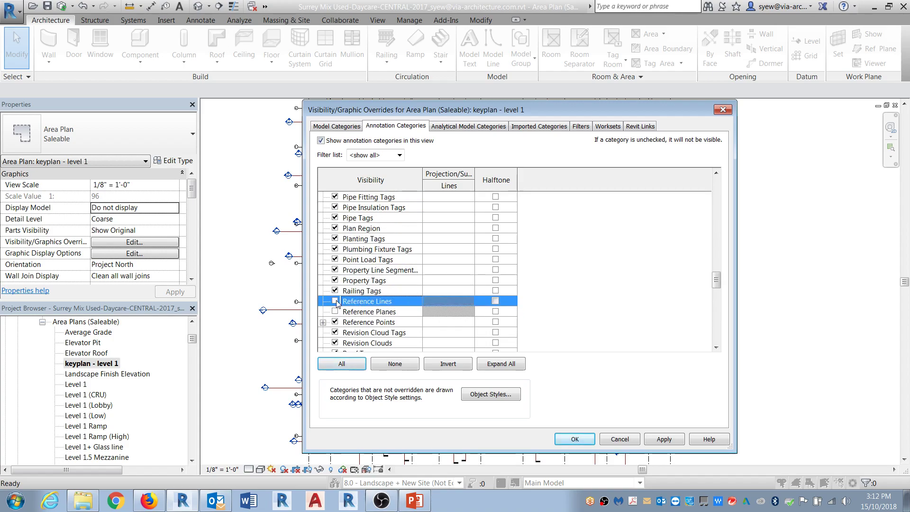
key("s")
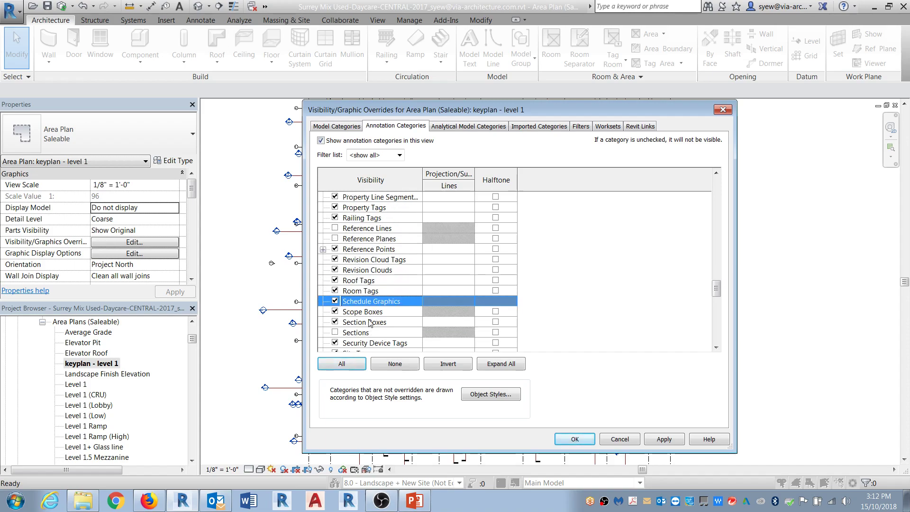
left_click(336, 311)
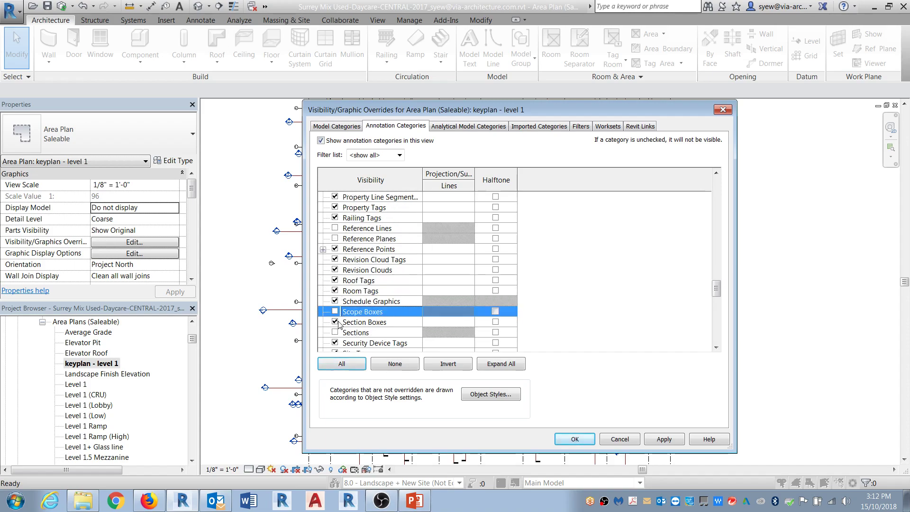
left_click(339, 323)
scroll(391, 324, "up", 2)
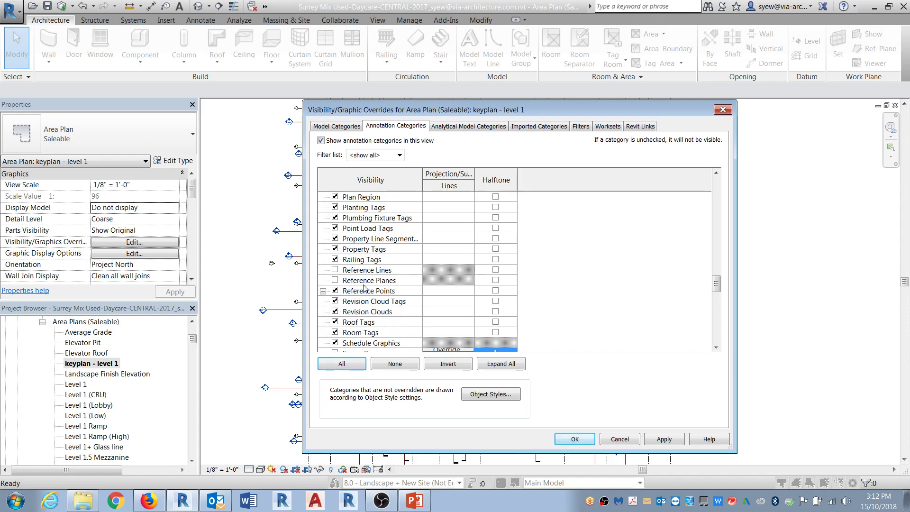
left_click(666, 439)
left_click(574, 439)
- Hide the Grids annotation category in the keyplan view, keeping Generic Annotations visible
middle_click_drag(374, 302, 381, 341)
key("v")
key("g")
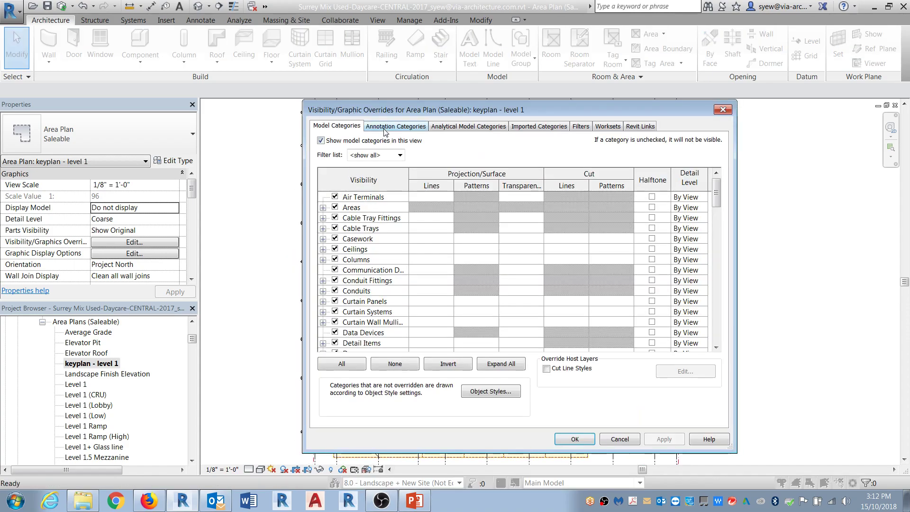
left_click(386, 126)
left_click(375, 249)
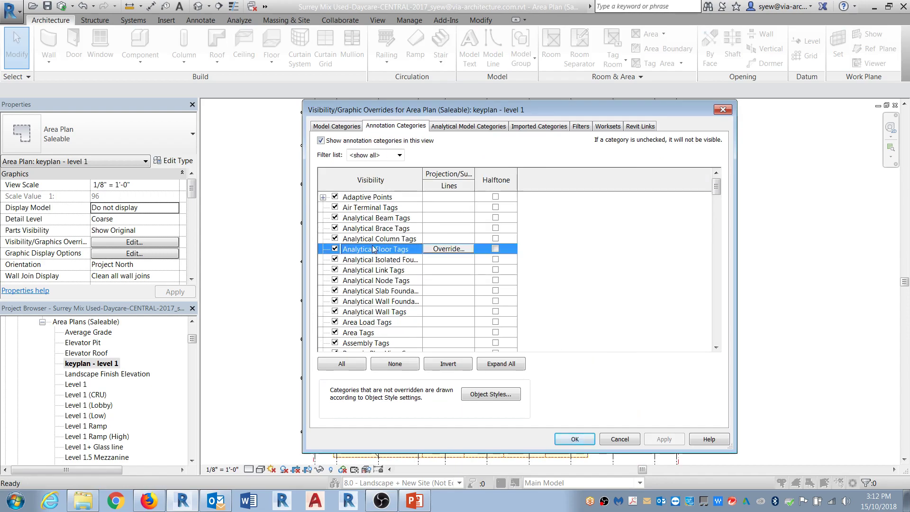
key("g")
scroll(392, 331, "down", 1)
left_click(335, 312)
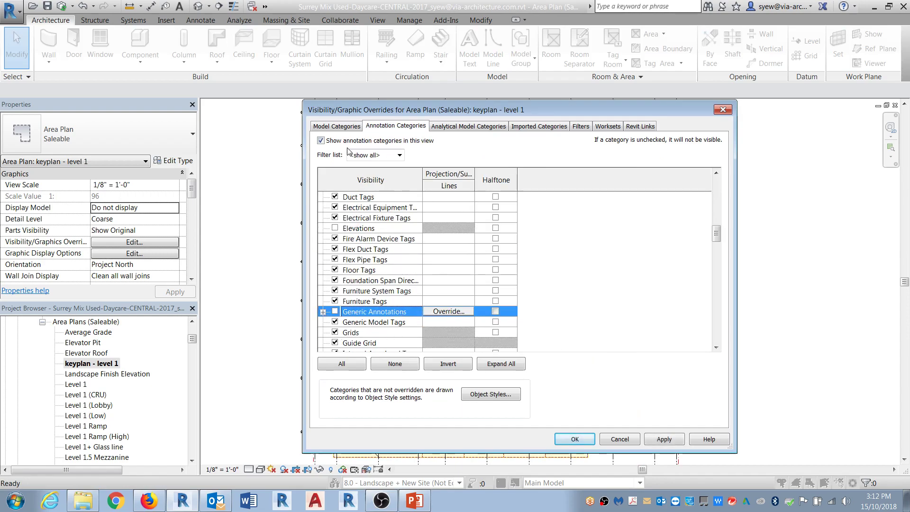
left_click(335, 311)
left_click(339, 332)
- Hide the Site model category in the keyplan view and accept the visibility overrides
left_click(337, 126)
left_click(379, 295)
scroll(379, 299, "down", 10)
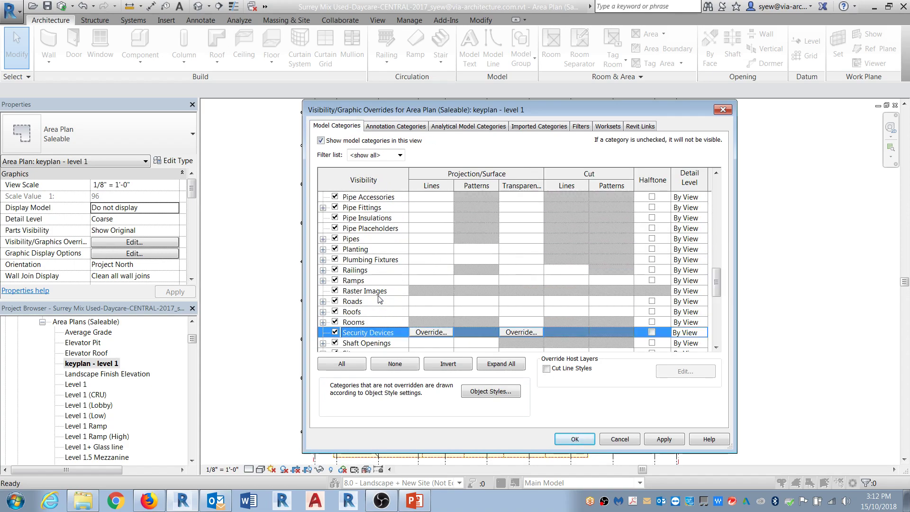
scroll(379, 298, "down", 3)
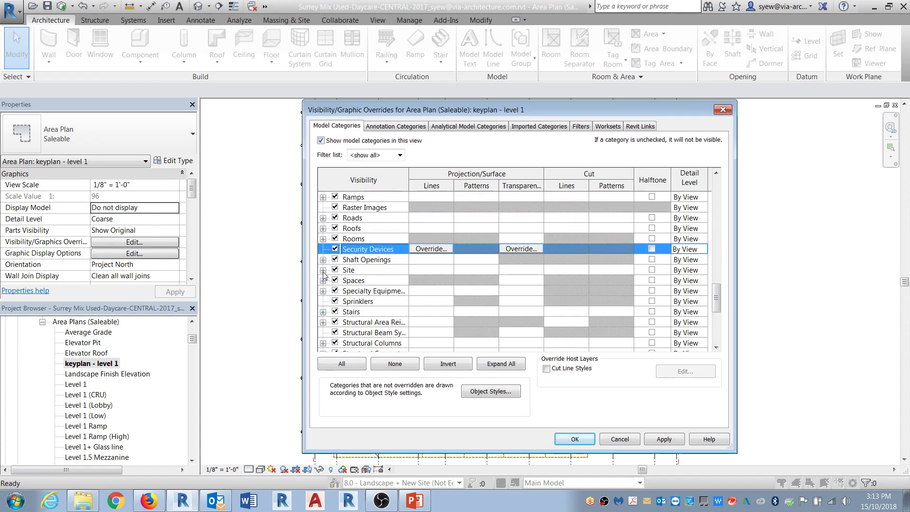
left_click(322, 270)
left_click(333, 195)
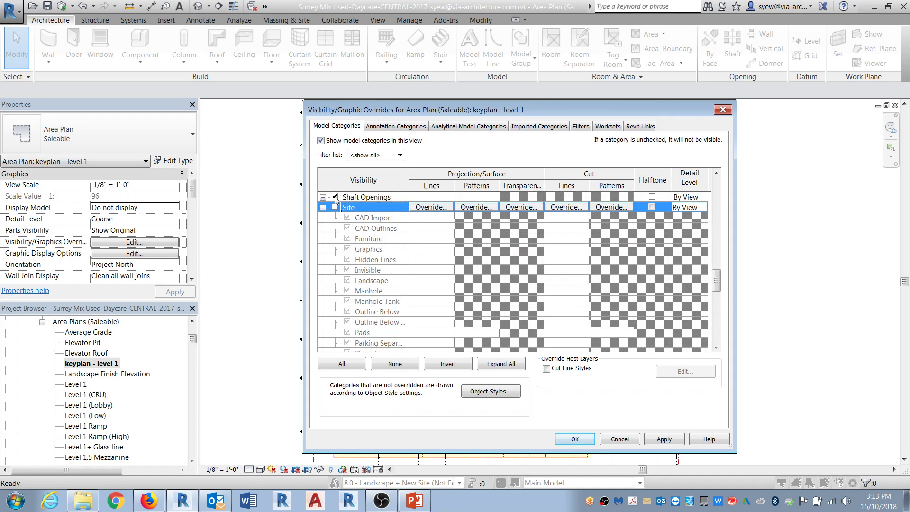
left_click(571, 438)
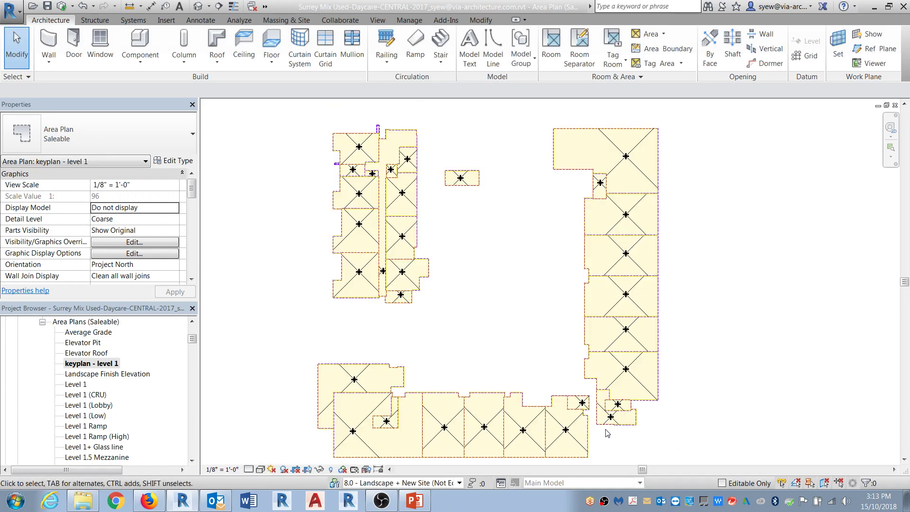
- Turn off the Interior Fill and Reference subcategories of Areas in the keyplan view's visibility overrides
middle_click_drag(456, 314, 516, 308)
scroll(494, 294, "down", 2)
key("v")
key("g")
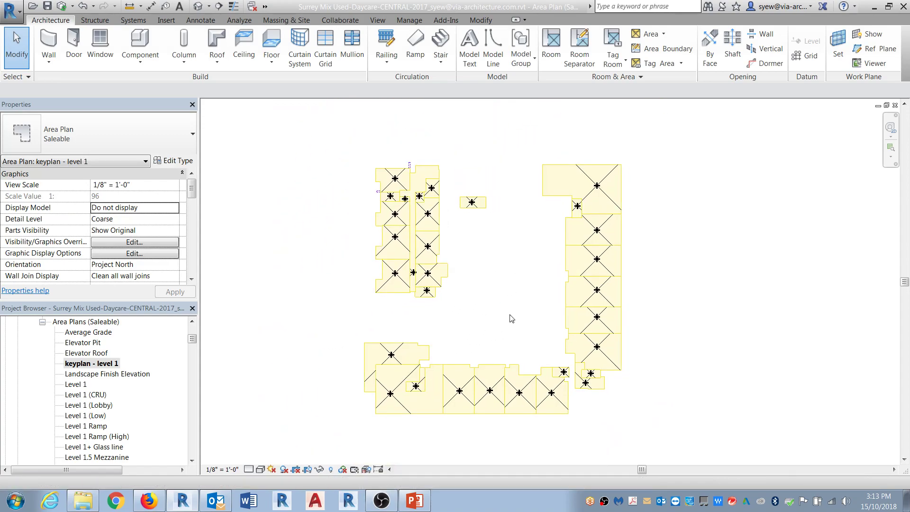
left_click(368, 239)
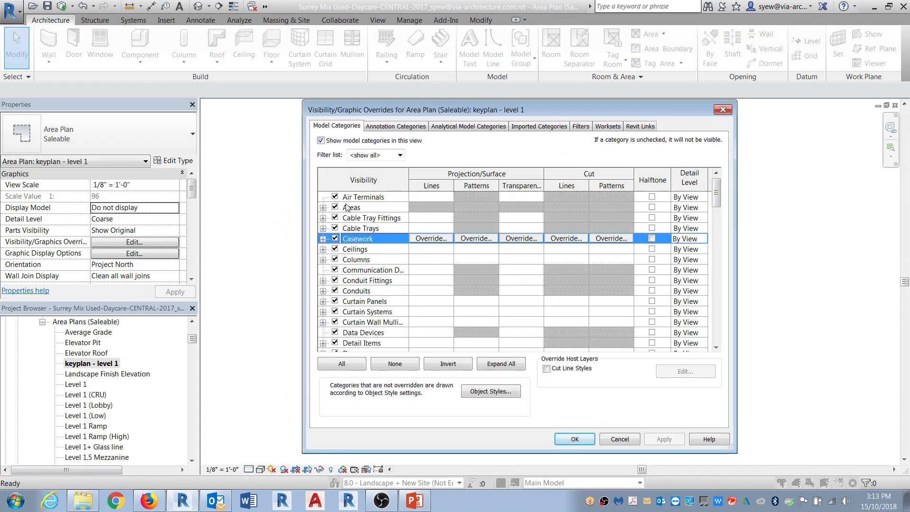
left_click(323, 208)
left_click(346, 228)
left_click(347, 238)
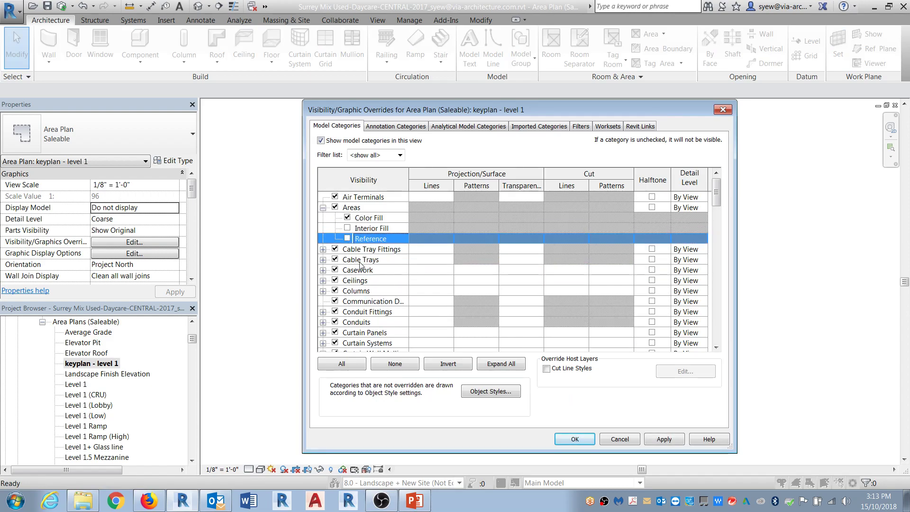
- Override the projection line weight of the <Area Boundary> lines to 8 in the keyplan - level 1 view
left_click(369, 271)
scroll(384, 284, "down", 10)
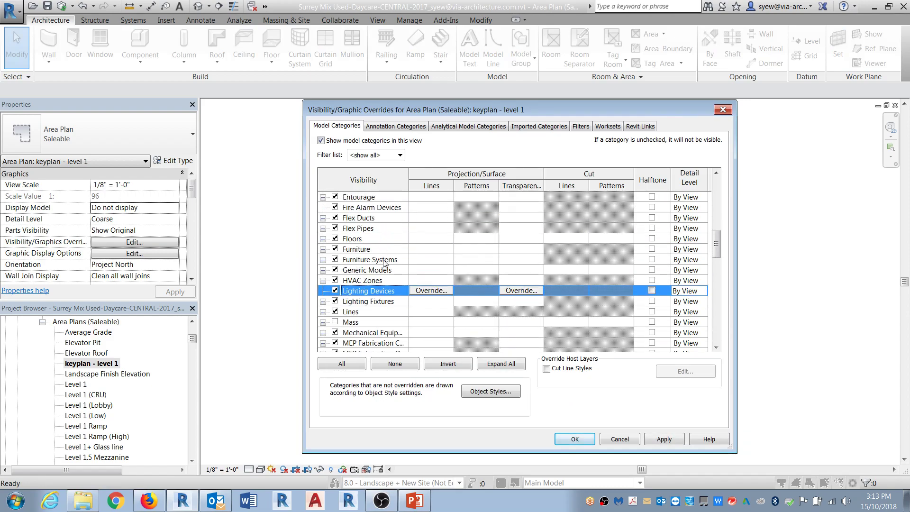
left_click(374, 291)
left_click(322, 291)
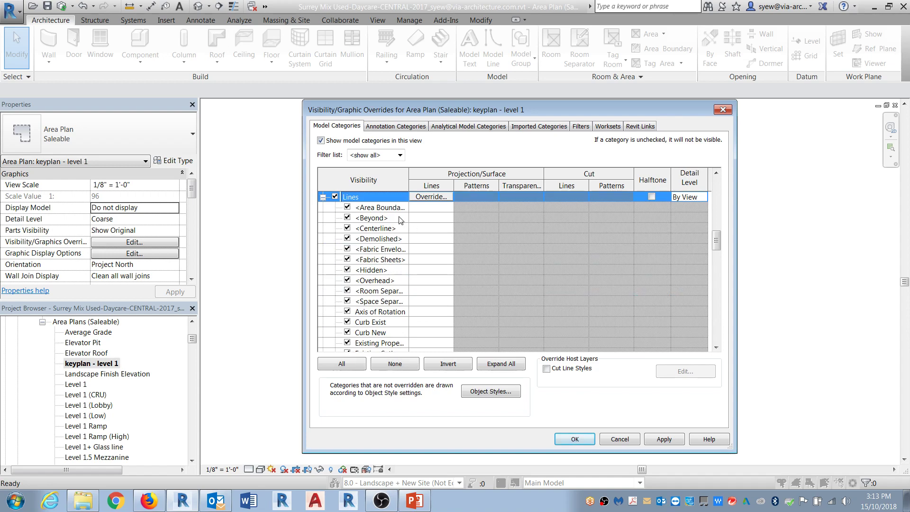
left_click(412, 207)
left_click(413, 208)
left_click(521, 275)
left_click(403, 258)
left_click(564, 379)
left_click(502, 257)
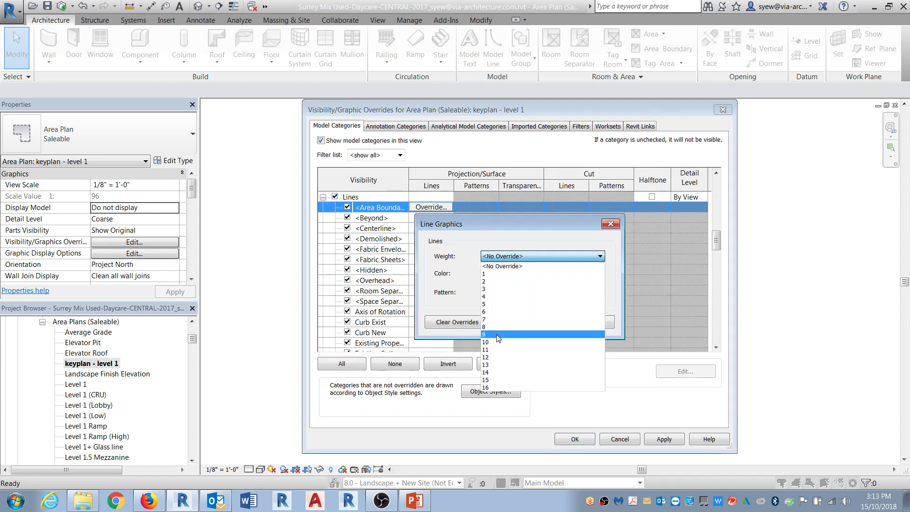
left_click(497, 335)
left_click(541, 322)
left_click(670, 439)
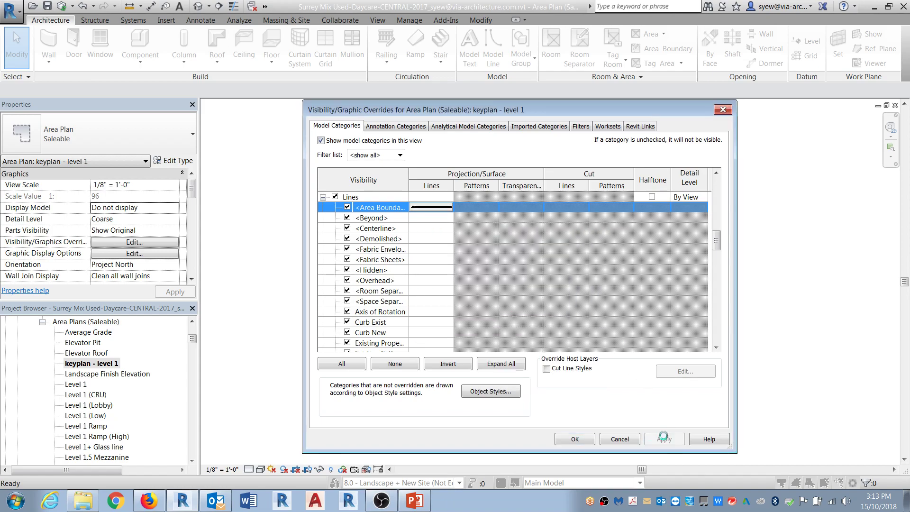
left_click(574, 438)
- Override the line pattern of the <Area Boundary> lines to Solid in the keyplan - level 1 view
key("v")
key("v")
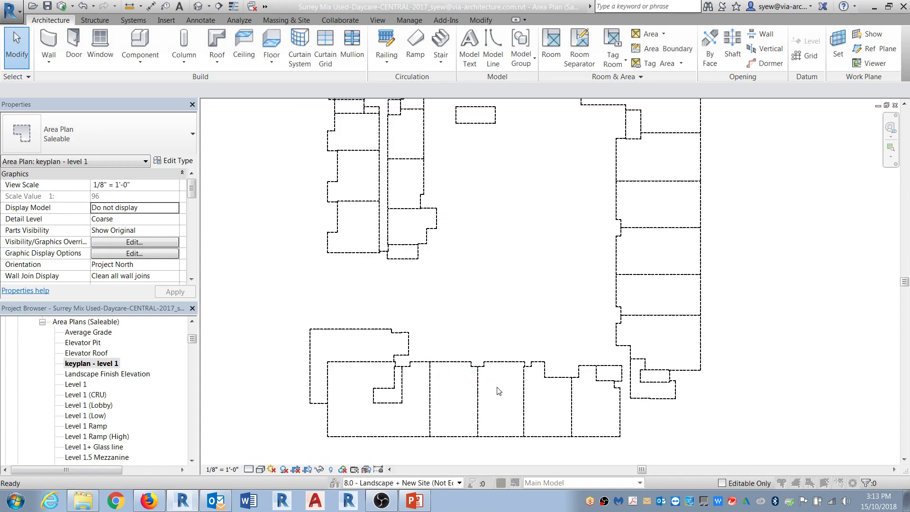
left_click(373, 265)
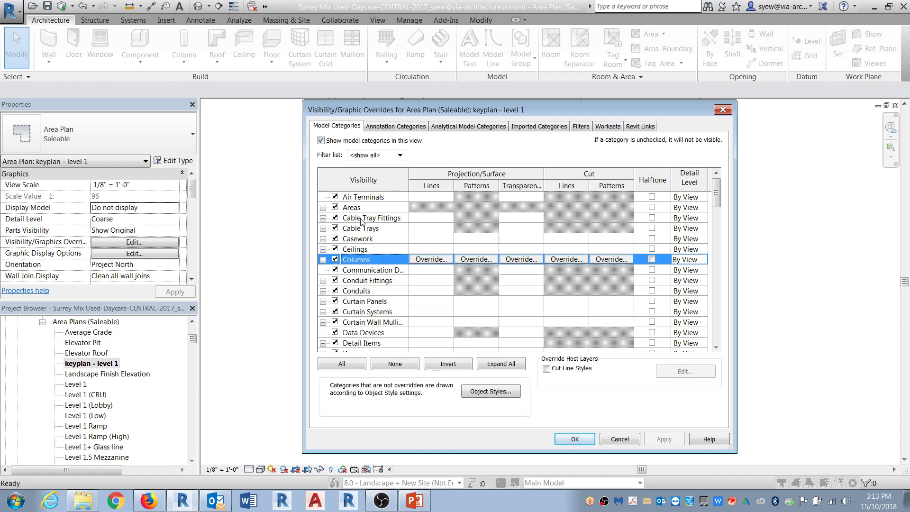
key("l")
scroll(373, 238, "down", 3)
left_click(323, 332)
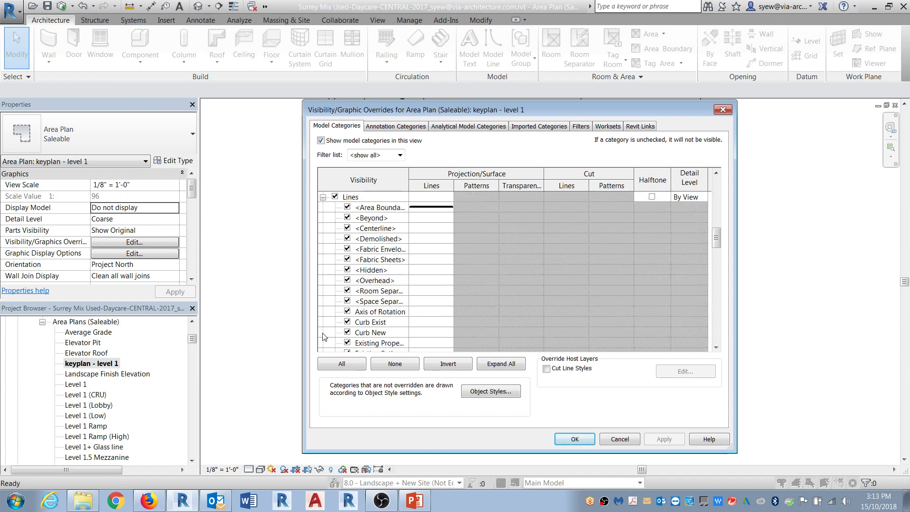
left_click(431, 207)
left_click(435, 212)
left_click(547, 293)
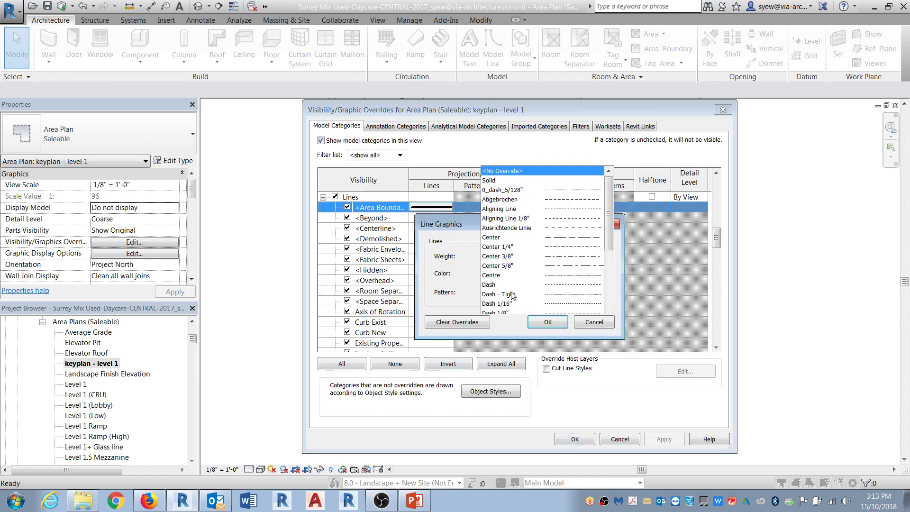
left_click(556, 62)
left_click(547, 322)
left_click(579, 440)
- Set the scale of the keyplan - level 1 view to 1" = 100'-0"
scroll(451, 288, "down", 4)
scroll(436, 272, "up", 3)
middle_click_drag(436, 273, 479, 291)
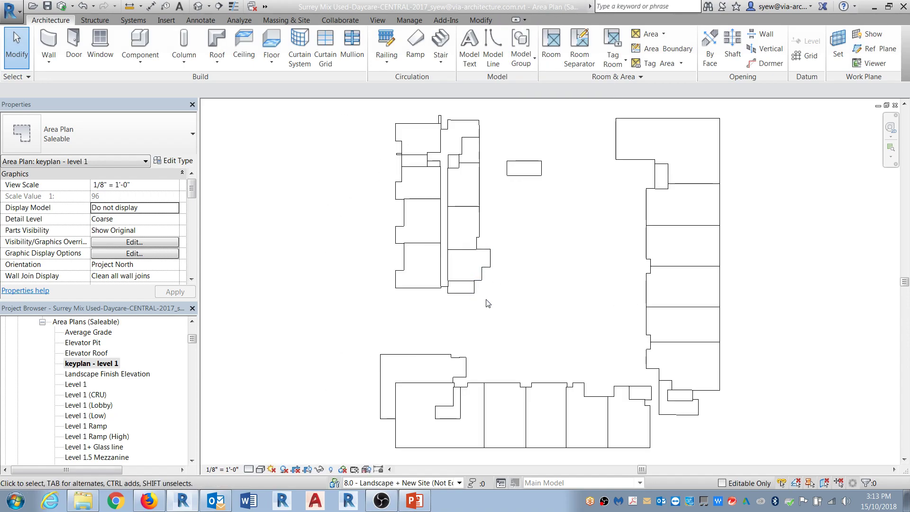
left_click(223, 470)
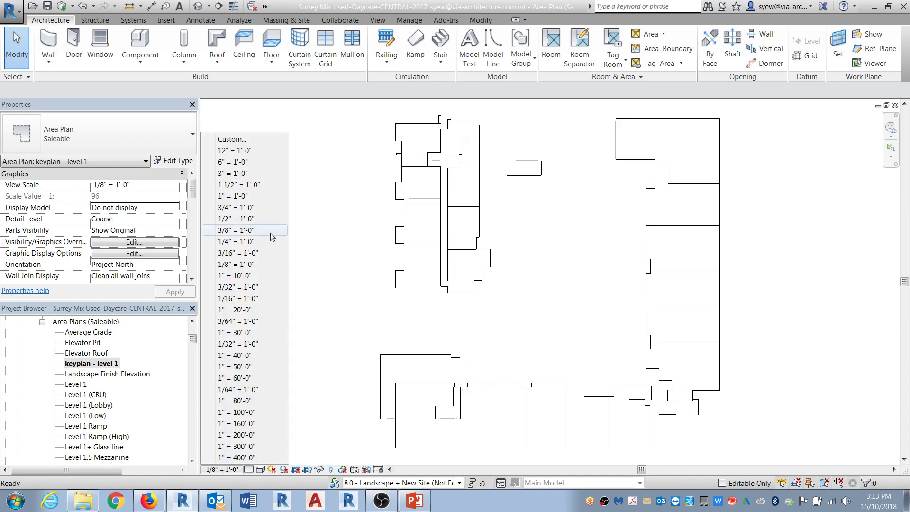
left_click(248, 413)
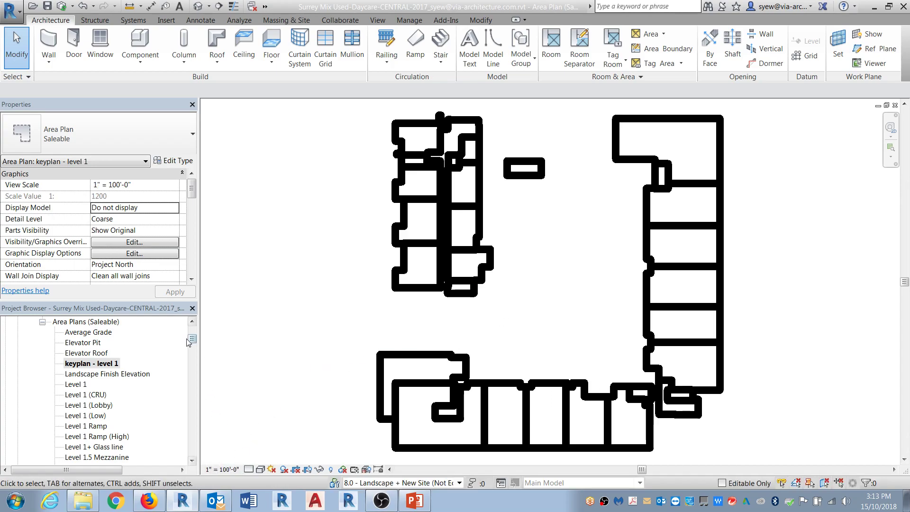
- Create a new sheet with the Titleblocks Arch D - 24x36 title block
left_click_drag(192, 338, 206, 405)
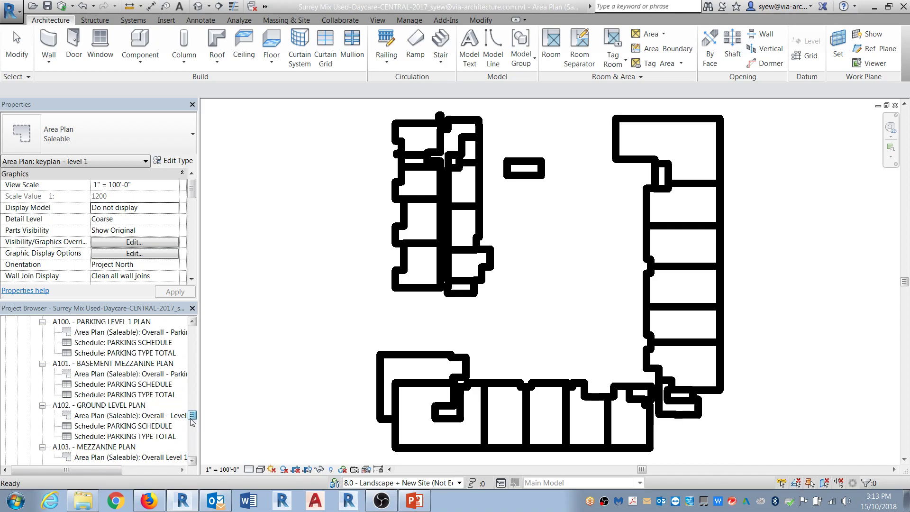
scroll(56, 406, "up", 6)
right_click(56, 405)
left_click(73, 412)
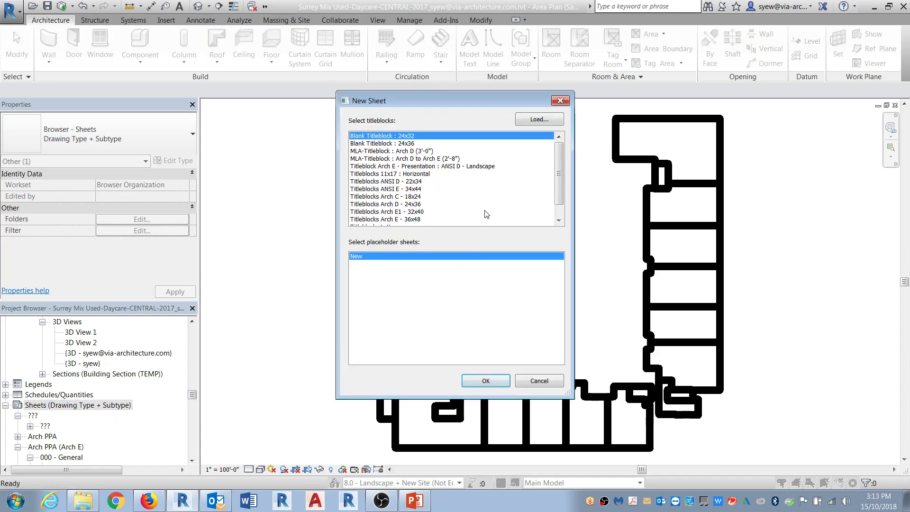
left_click_drag(561, 160, 554, 173)
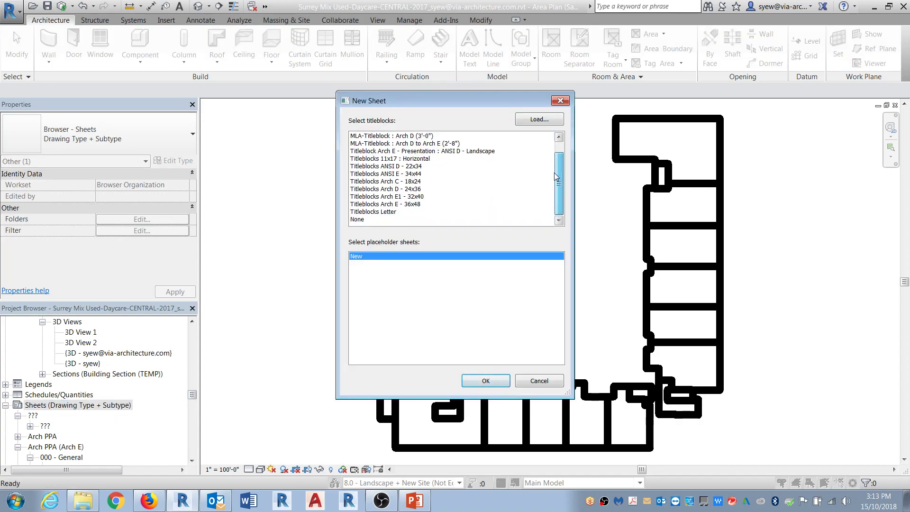
left_click(392, 204)
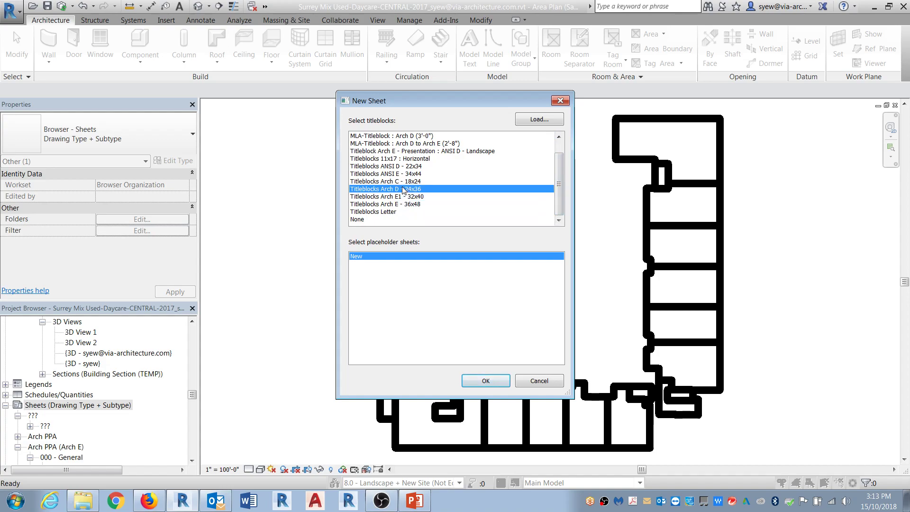
left_click(473, 380)
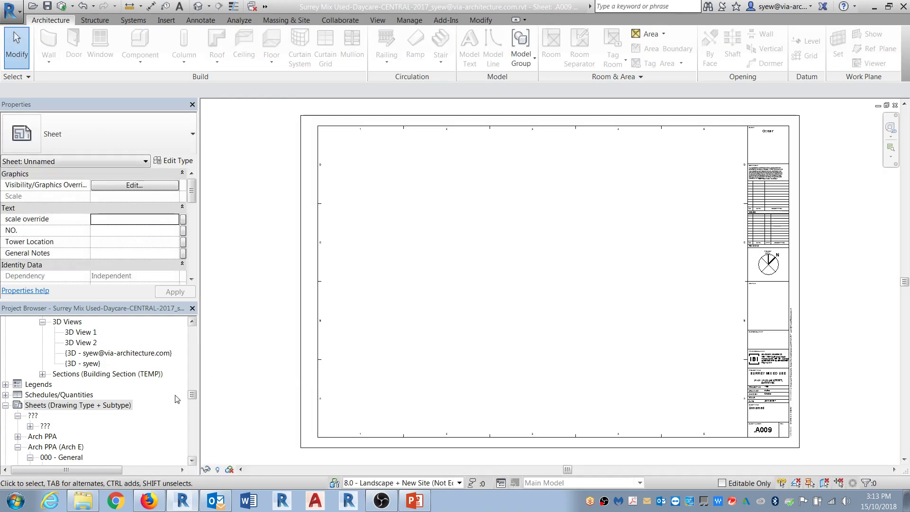
- Duplicate the Overall - Level 1 area plan with detailing
left_click_drag(193, 402, 193, 369)
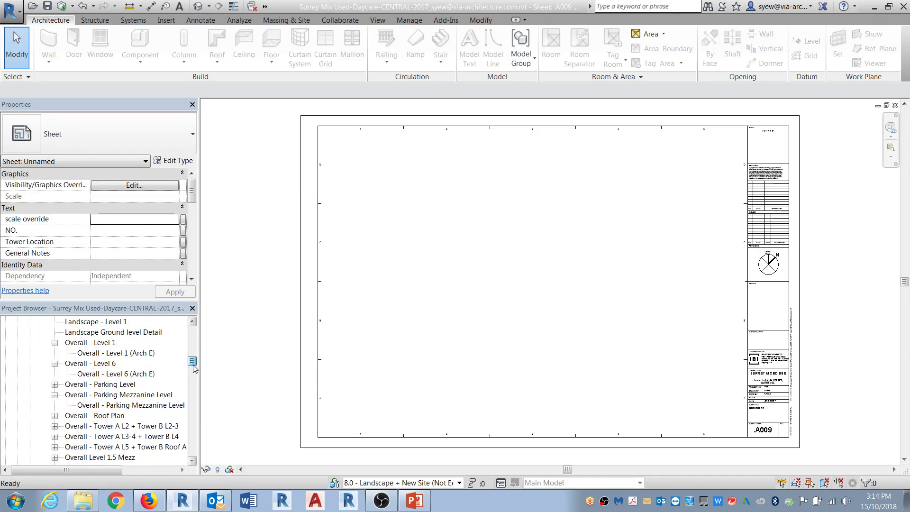
left_click(120, 362)
right_click(105, 343)
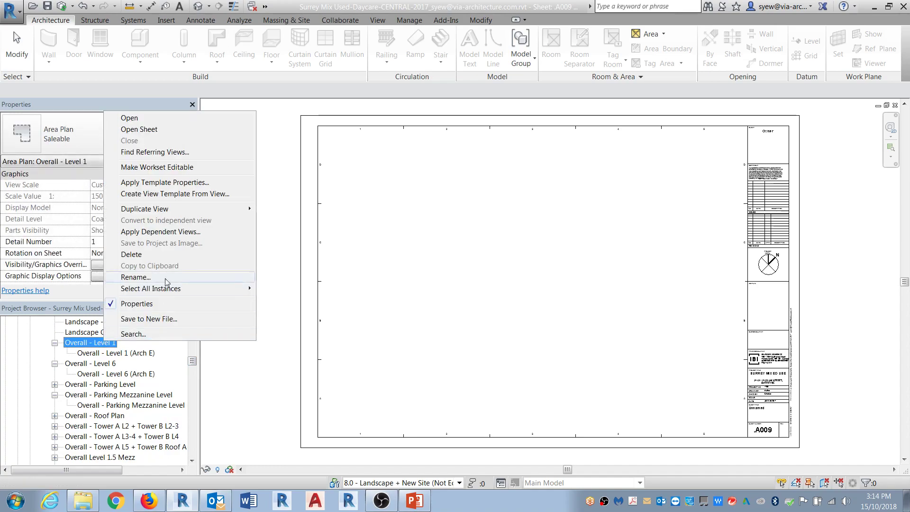
mouse_move(149, 212)
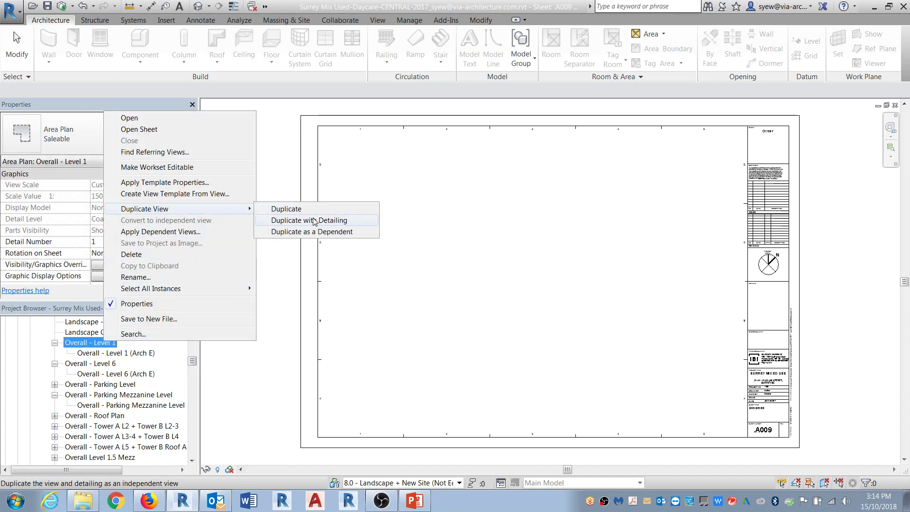
left_click(315, 220)
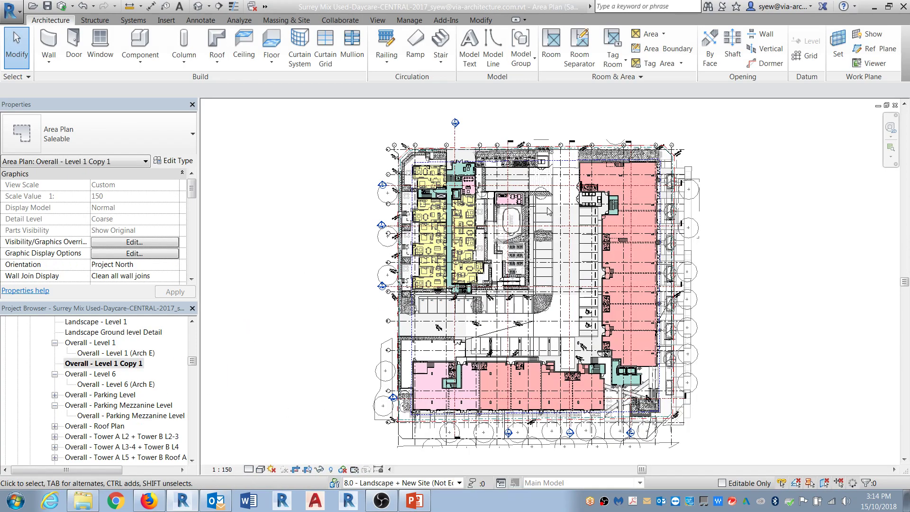
- Close the duplicated plan's window and place Overall - Level 1 Copy 1 on the drawing area of the new sheet
left_click(895, 105)
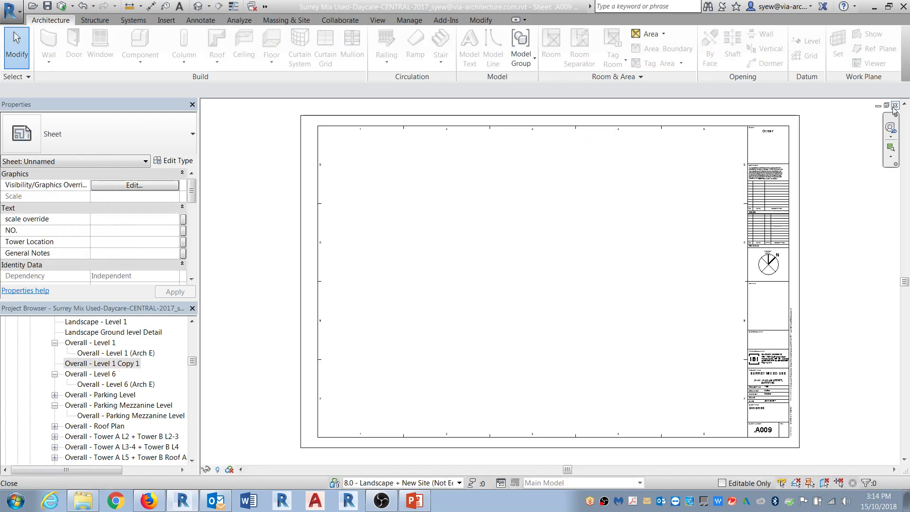
left_click(115, 364)
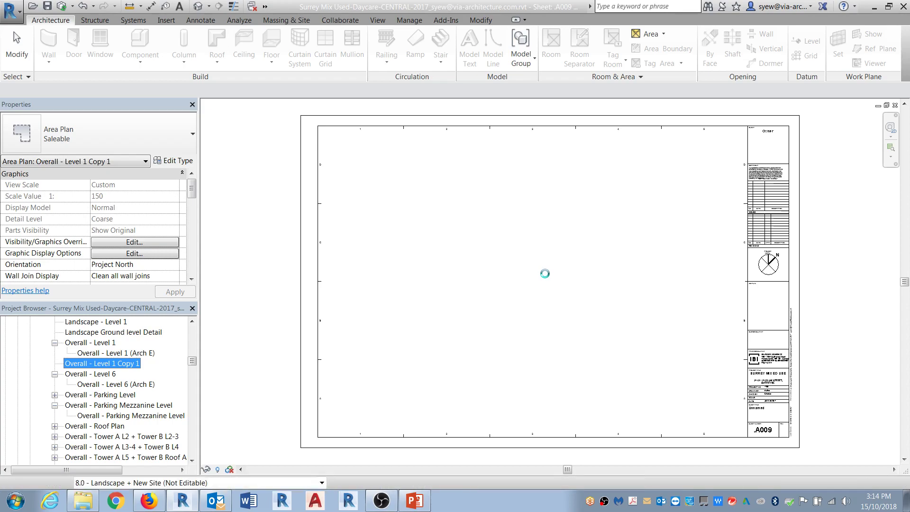
left_click(527, 280)
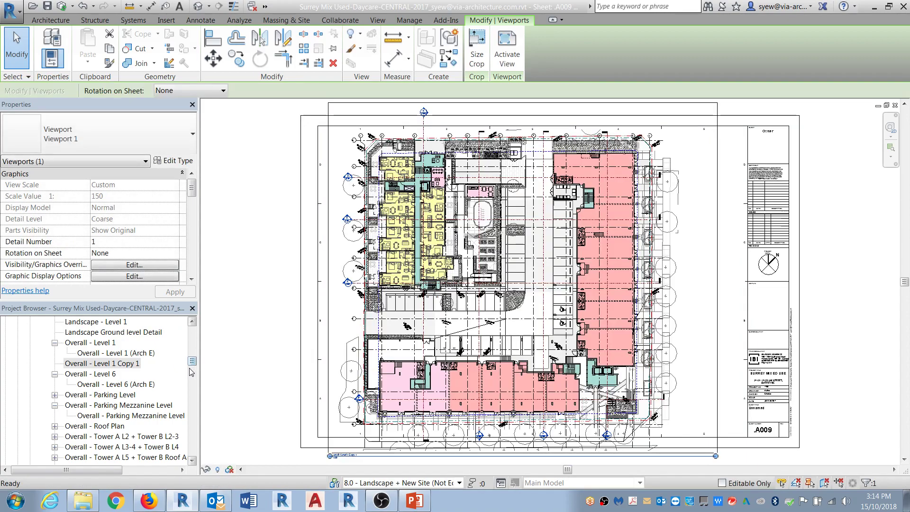
- Place the keyplan - level 1 view in the title block's KEYPLAN box
left_click_drag(192, 362, 190, 341)
left_click(112, 385)
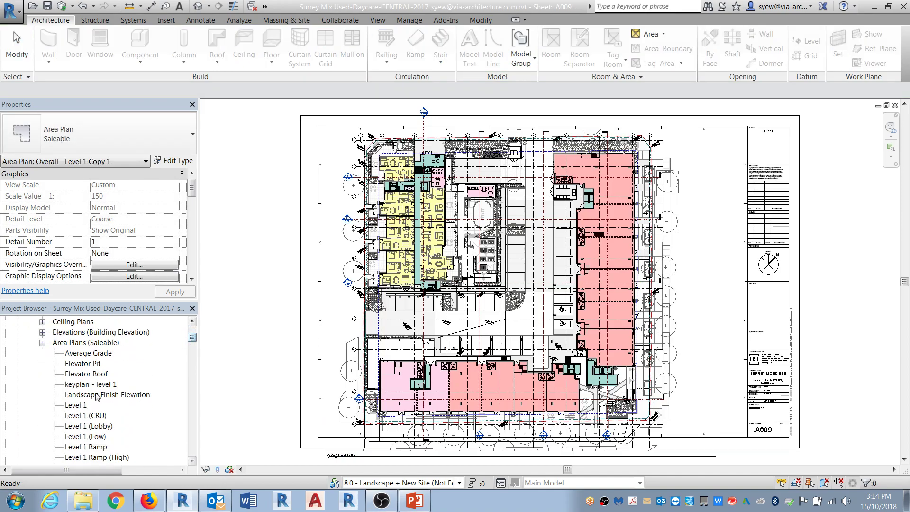
left_click_drag(776, 323, 777, 318)
left_click(771, 317)
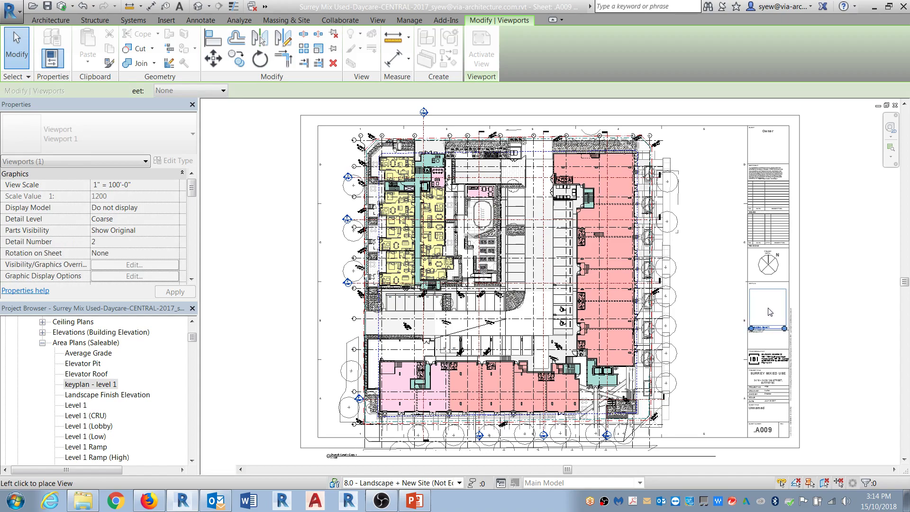
- Change the key plan viewport type to Title Underline and set its title on sheet to KEYPLAN
scroll(812, 339, "up", 5)
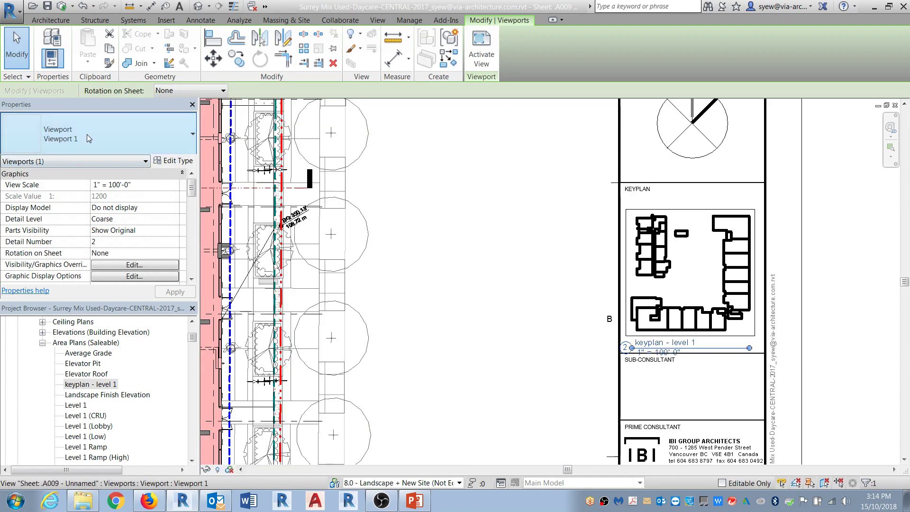
left_click(60, 207)
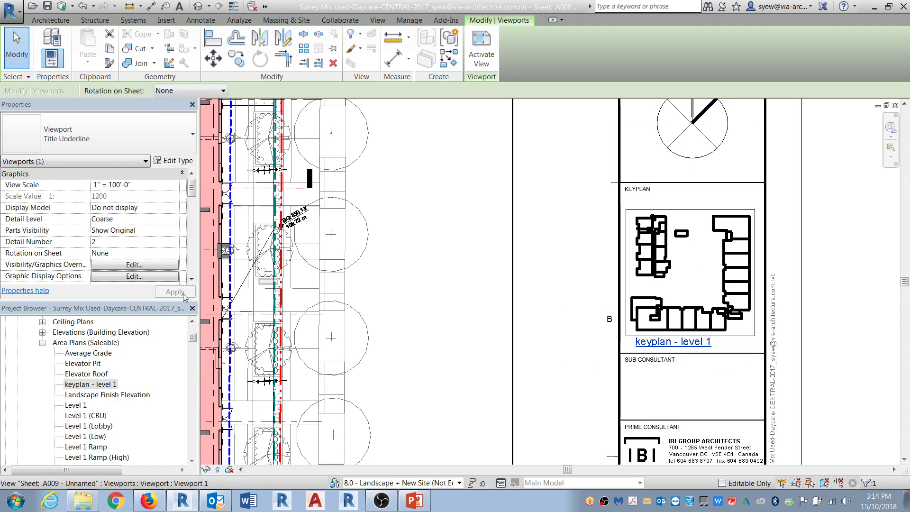
scroll(191, 204, "down", 6)
left_click(155, 196)
type("p")
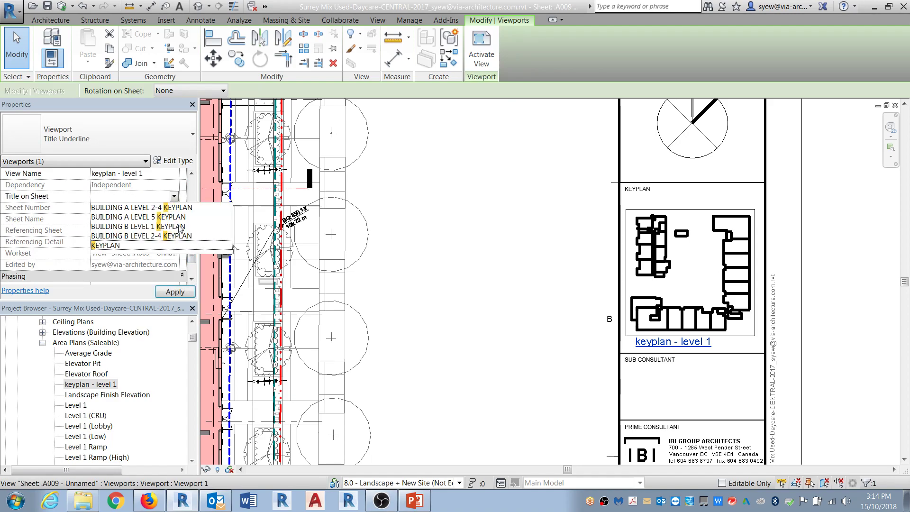
type("LAN")
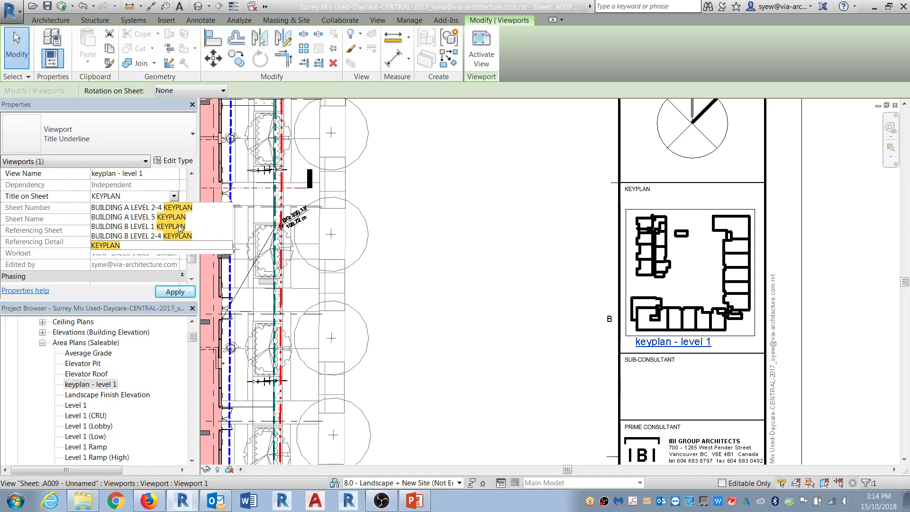
key("Return")
left_click(431, 275)
- Activate the key plan view within the sheet for editing
left_click(722, 290)
right_click(721, 290)
left_click(749, 69)
- Reduce the projection line weight override of the <Area Boundary> lines in the key plan view's visibility/graphic overrides
key("v")
key("g")
left_click(370, 250)
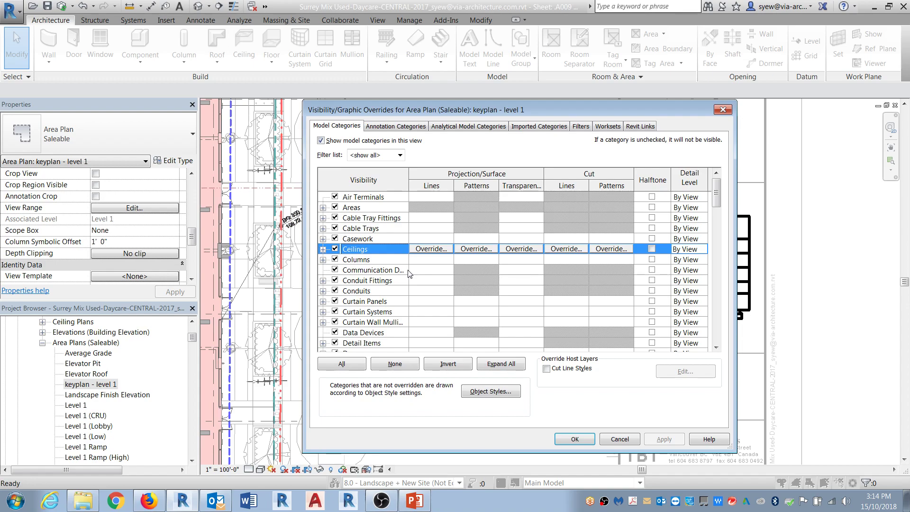
key("l")
scroll(408, 273, "down", 4)
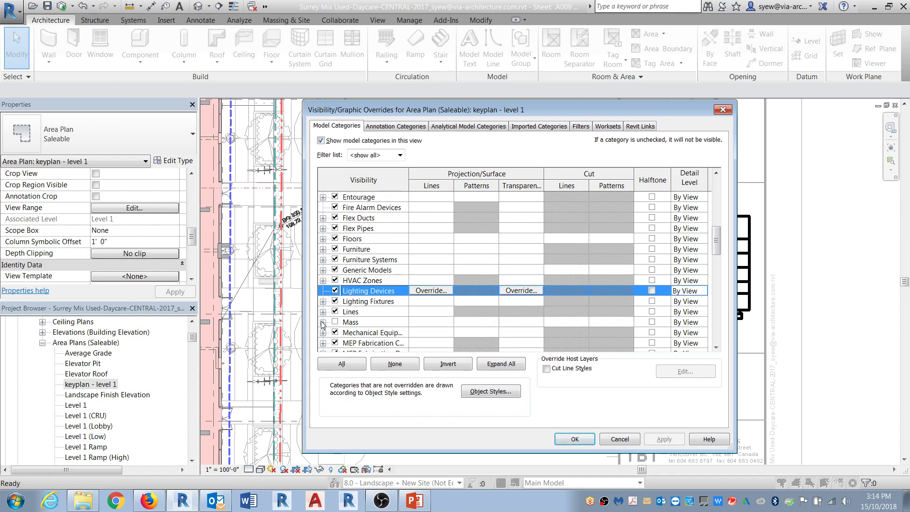
left_click(320, 309)
left_click(323, 311)
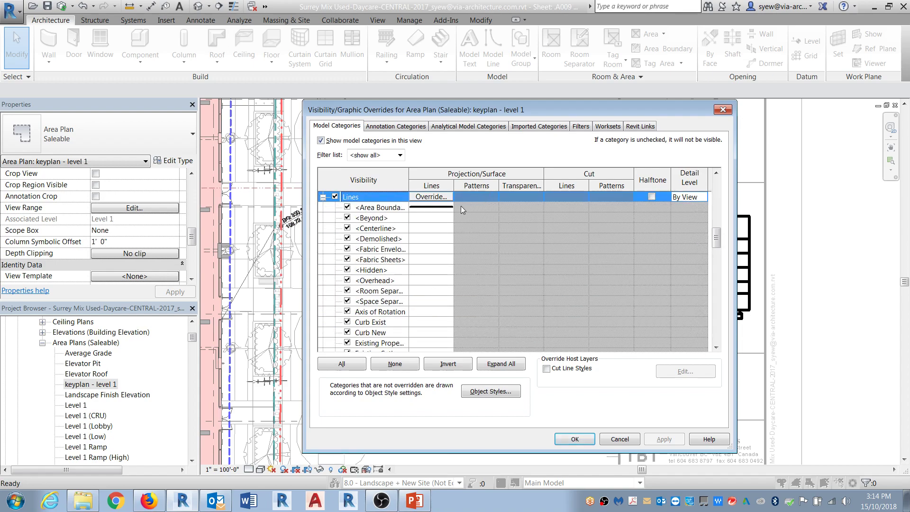
left_click(439, 208)
left_click(439, 209)
left_click(541, 256)
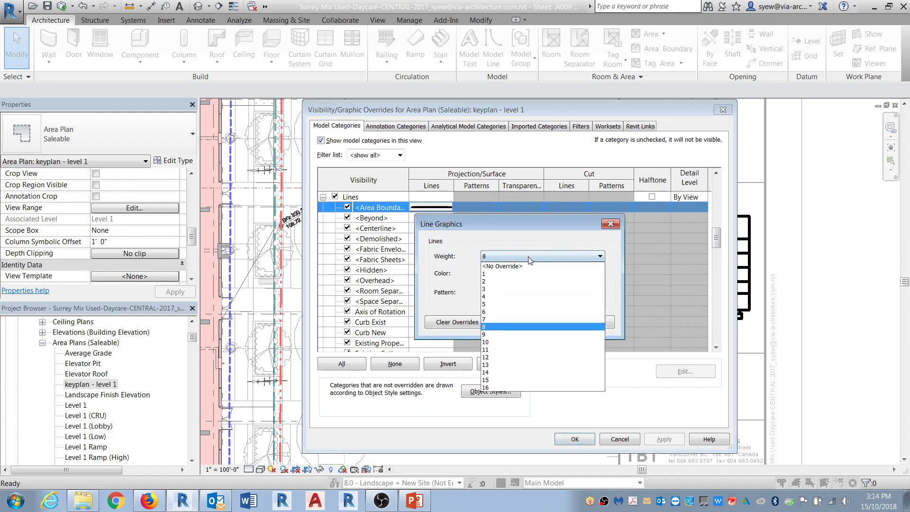
left_click(509, 303)
left_click(540, 256)
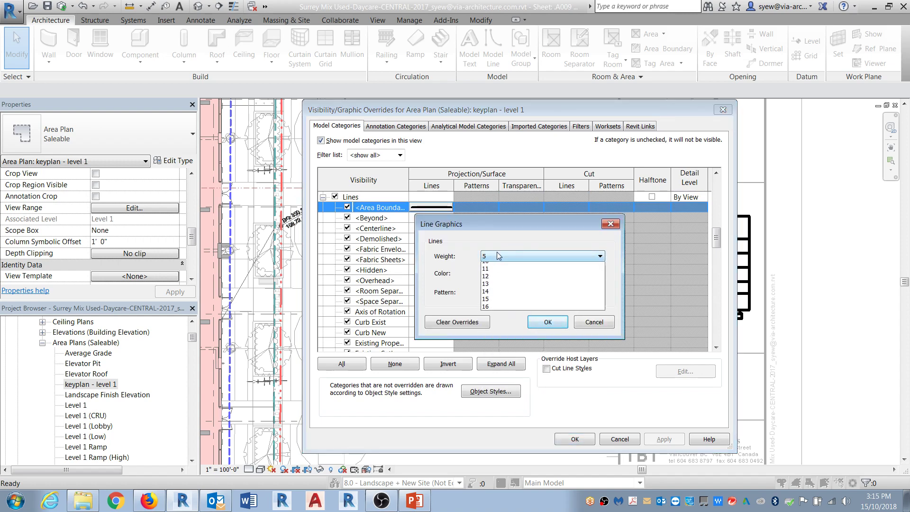
left_click(531, 311)
left_click(533, 322)
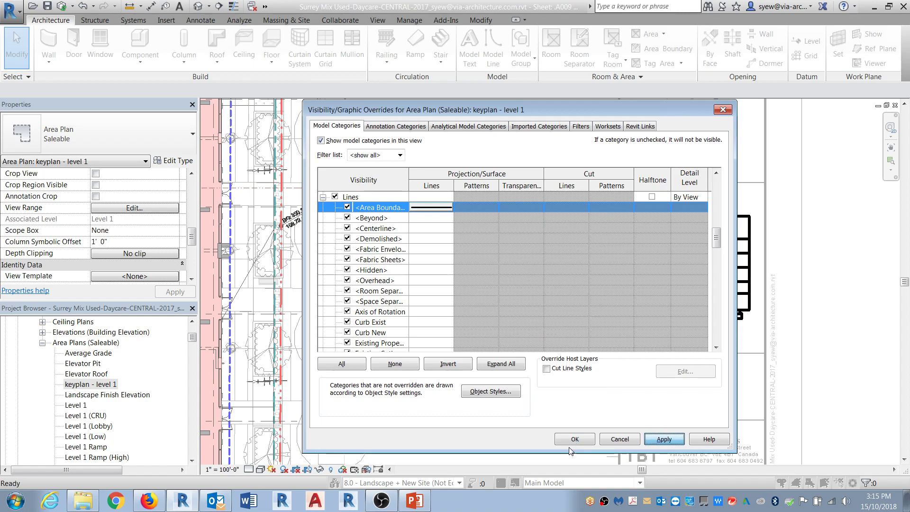
left_click(575, 439)
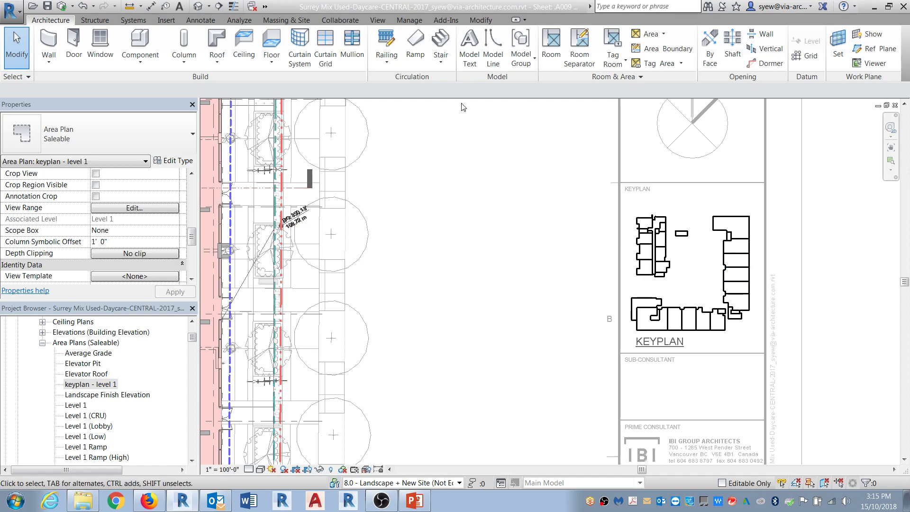
- Place a color fill legend beside the key plan, using the Suite Name color scheme for the Areas (Saleable) space type
left_click(377, 20)
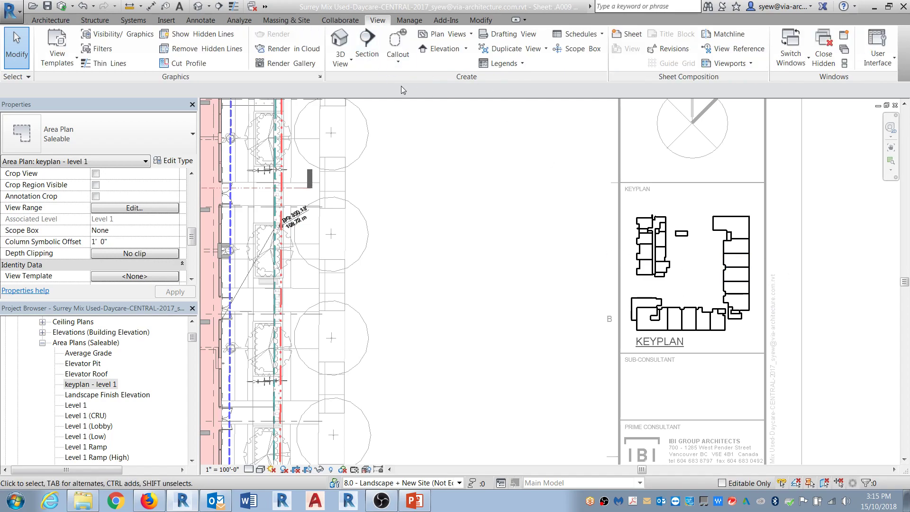
left_click(200, 20)
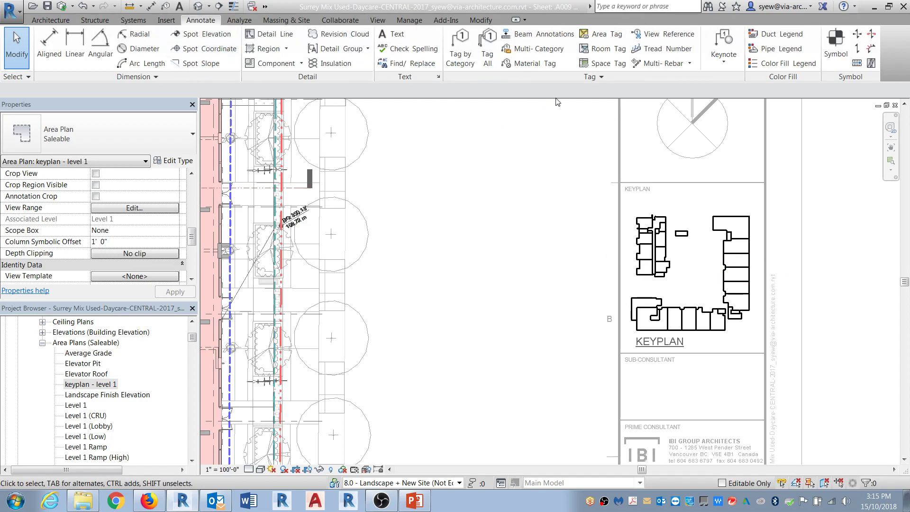
left_click(782, 63)
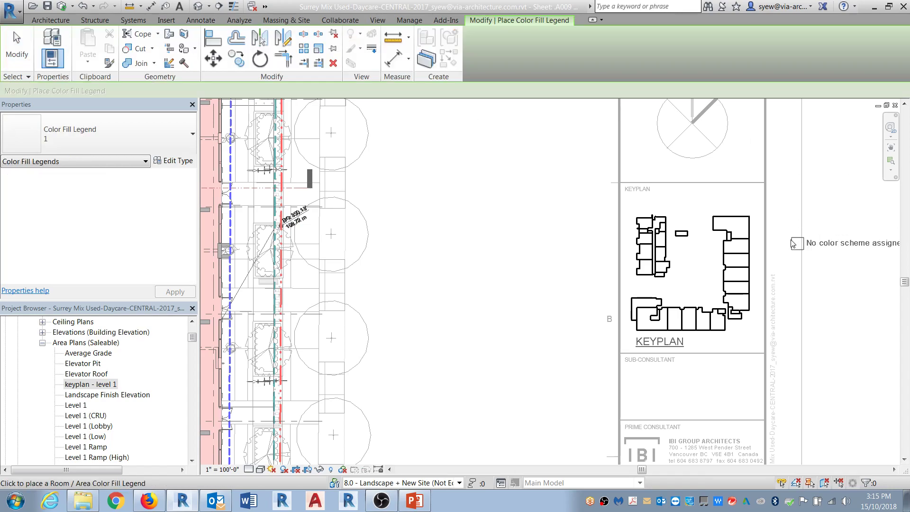
left_click(770, 249)
left_click(466, 267)
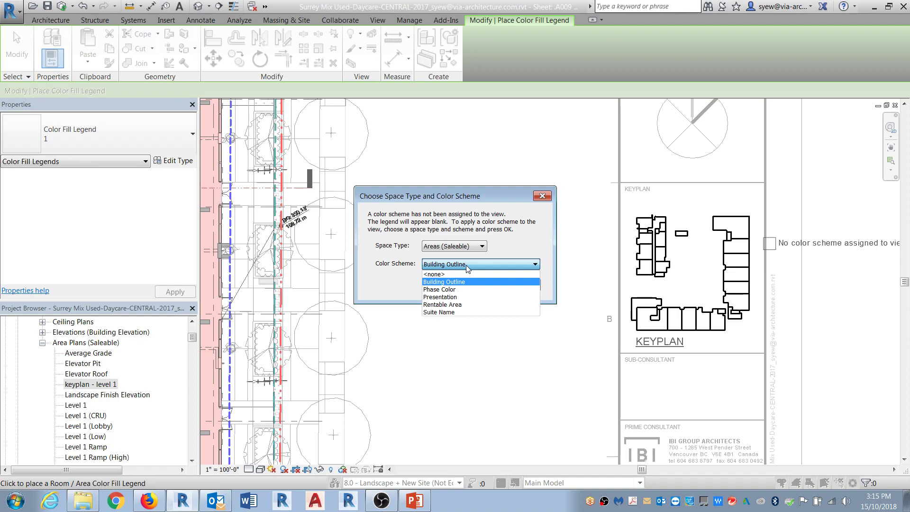
left_click(465, 271)
left_click(469, 284)
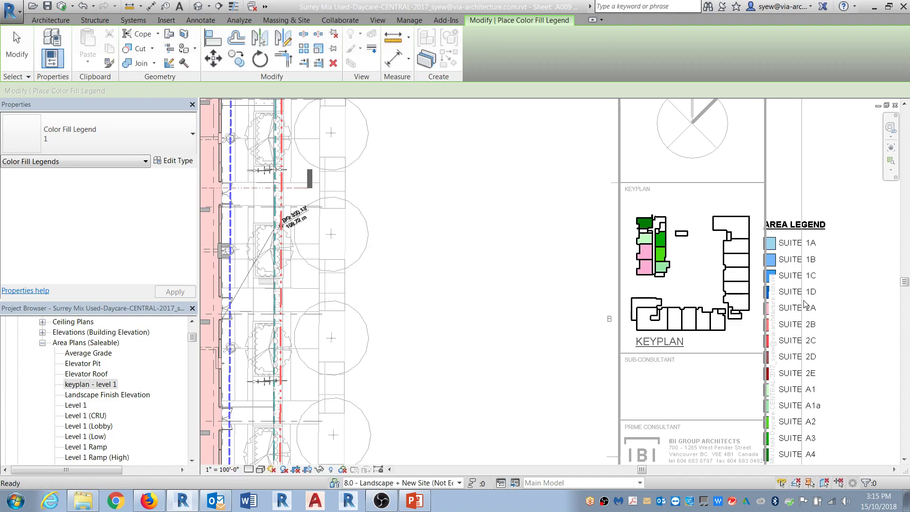
middle_click_drag(886, 302, 663, 236)
scroll(646, 223, "down", 2)
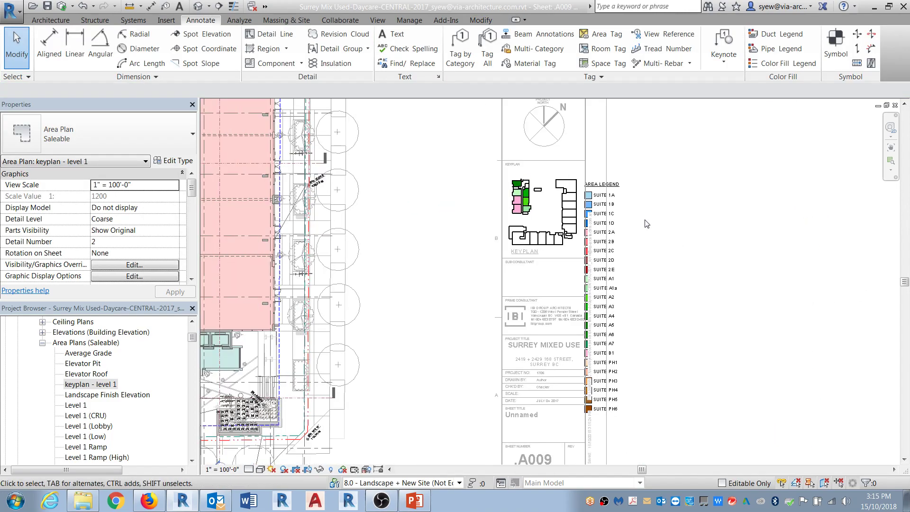
left_click(601, 194)
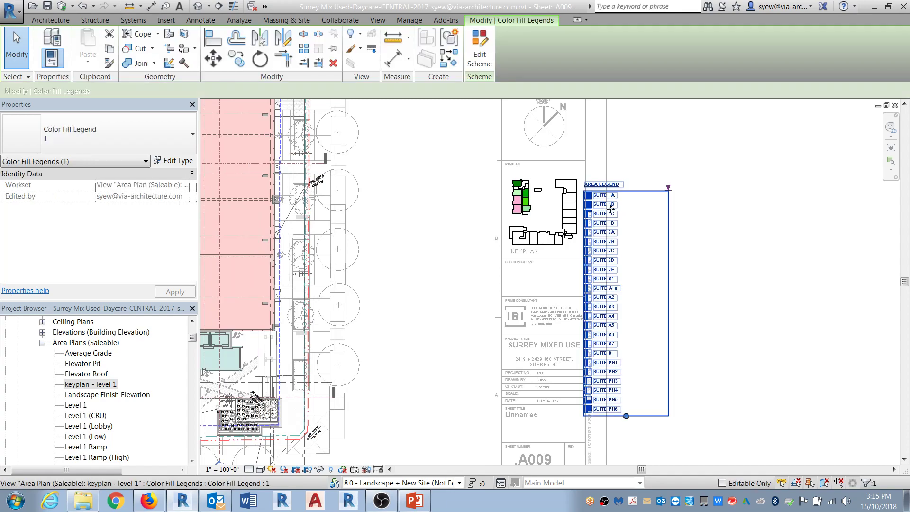
left_click(173, 161)
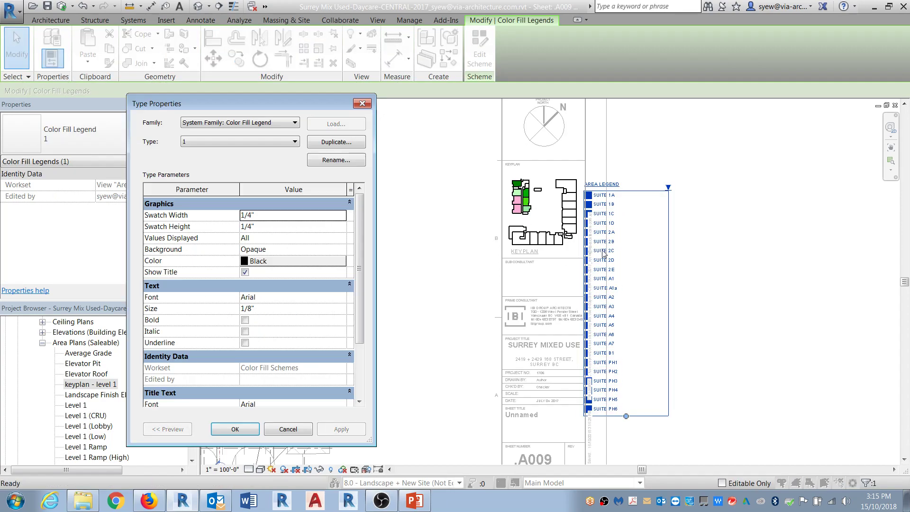
key("Escape")
key("Escape")
- Edit the area legend's color scheme and switch it to Building Outline
left_click(608, 203)
left_click(480, 49)
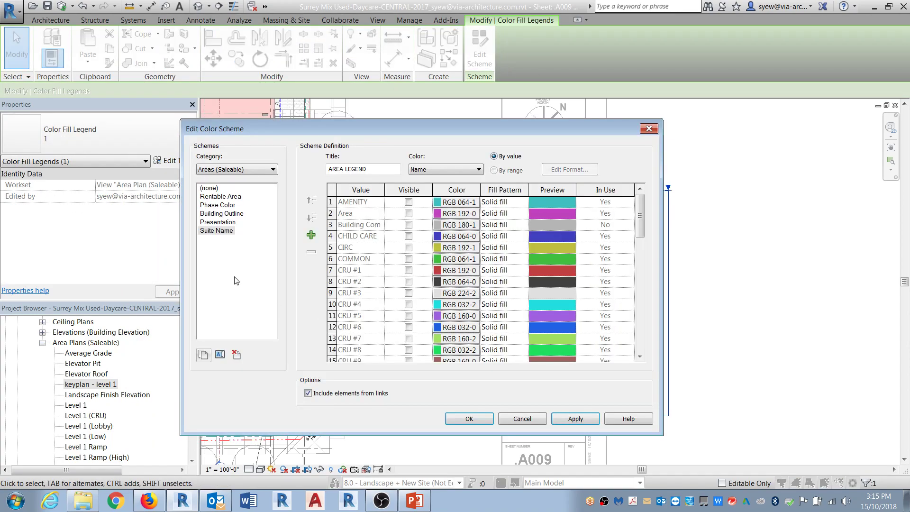
right_click(221, 234)
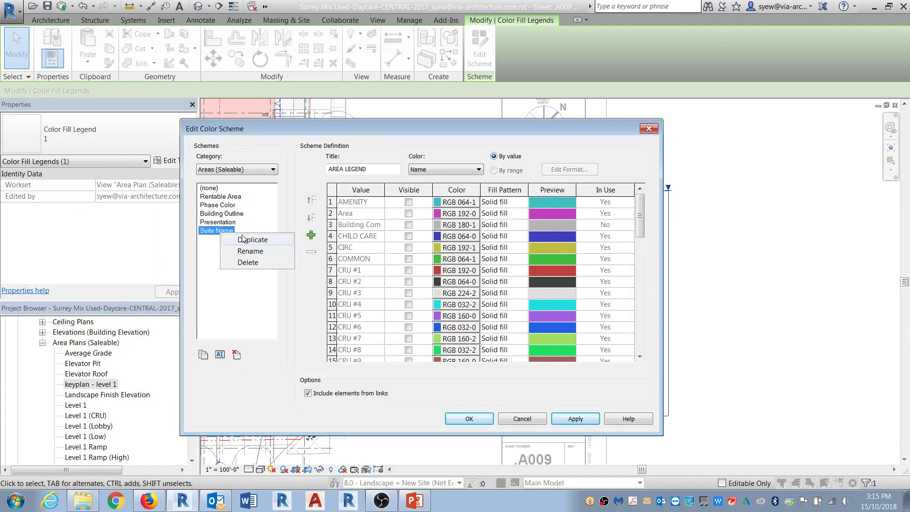
left_click(228, 215)
left_click(469, 418)
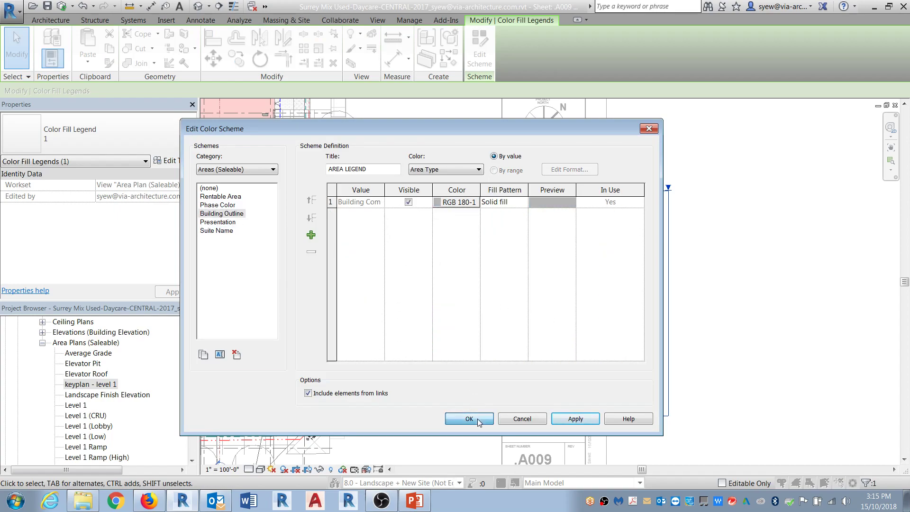
- Delete the area legend beside the key plan
left_click(672, 267)
left_click(639, 199)
scroll(571, 186, "up", 4)
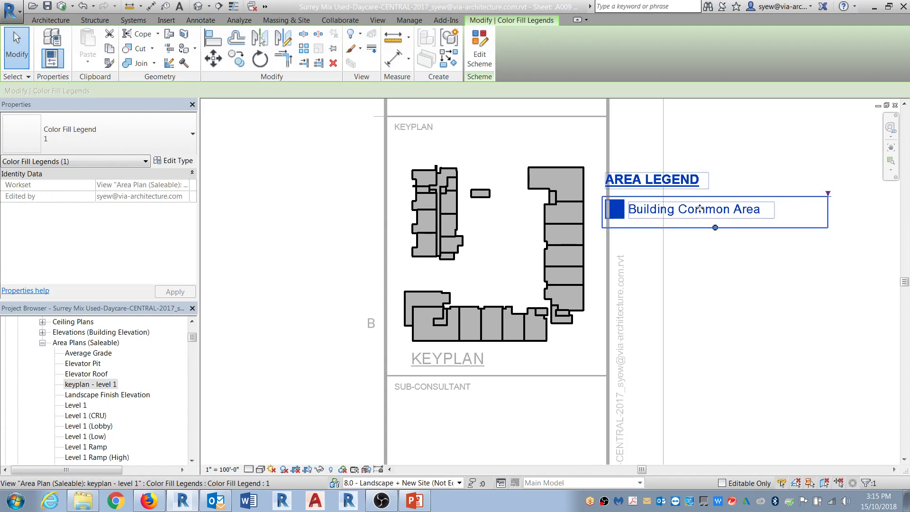
key("Delete")
- Place an Anno - Unit Type Area tag on the large L-shaped unit in the key plan's upper-right corner
scroll(570, 168, "up", 2)
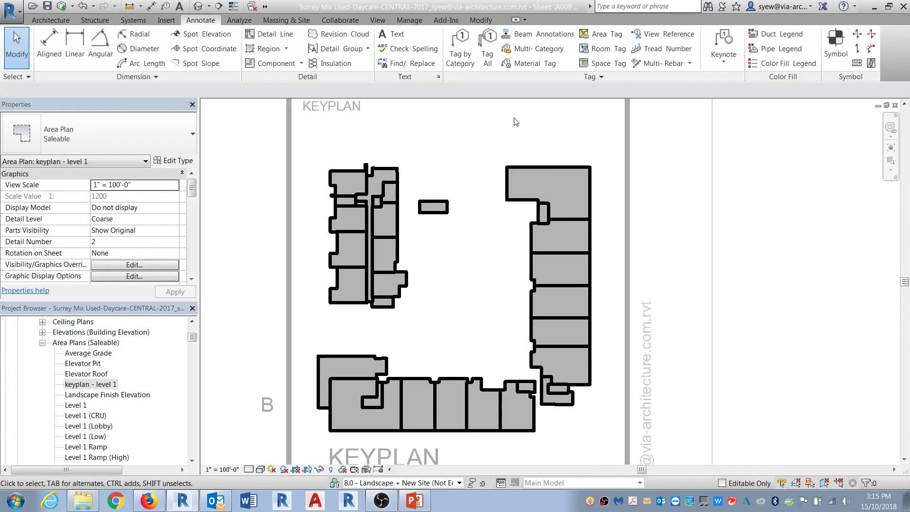
left_click(460, 53)
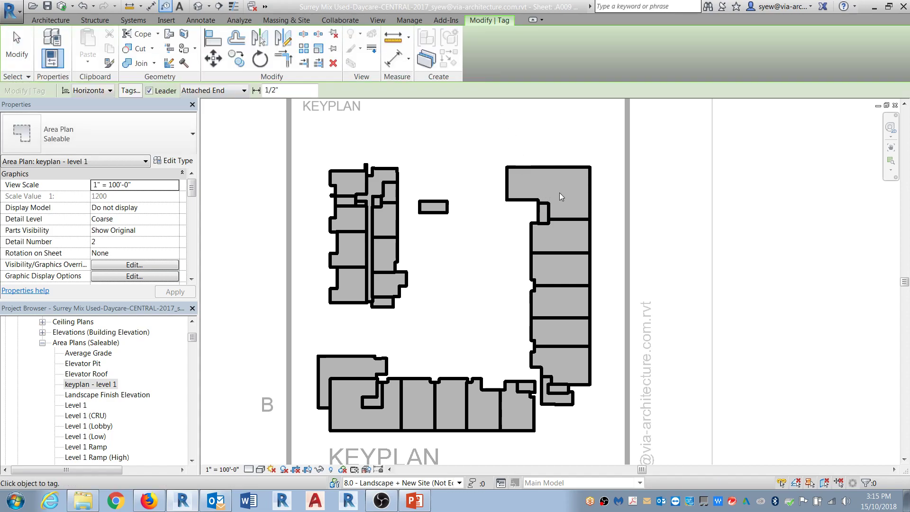
key("Escape")
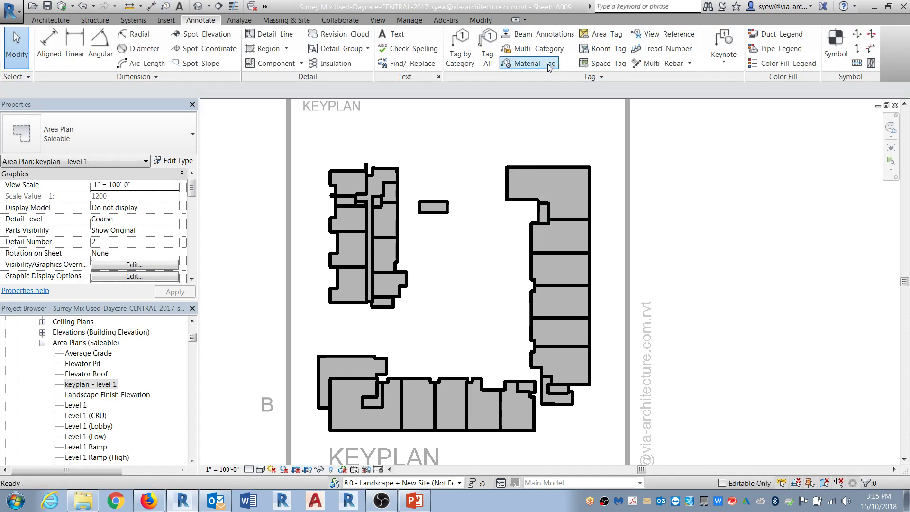
left_click(597, 41)
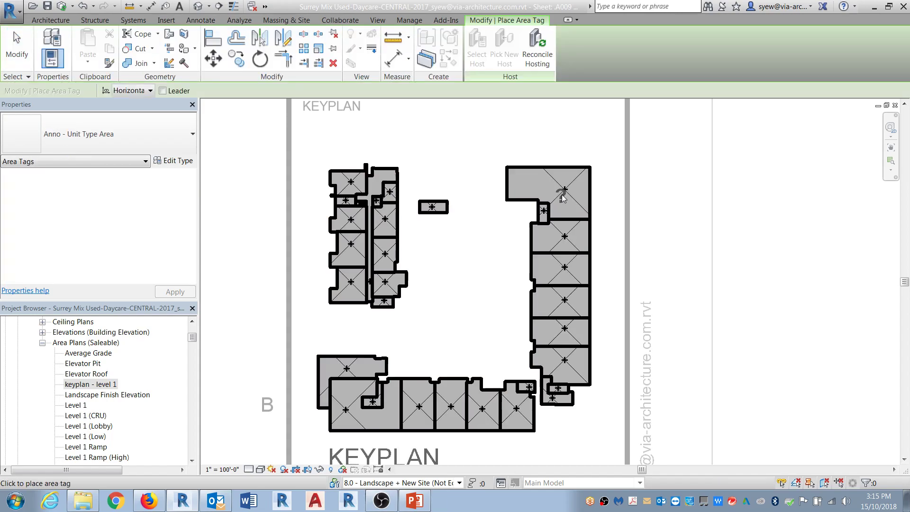
left_click(565, 191)
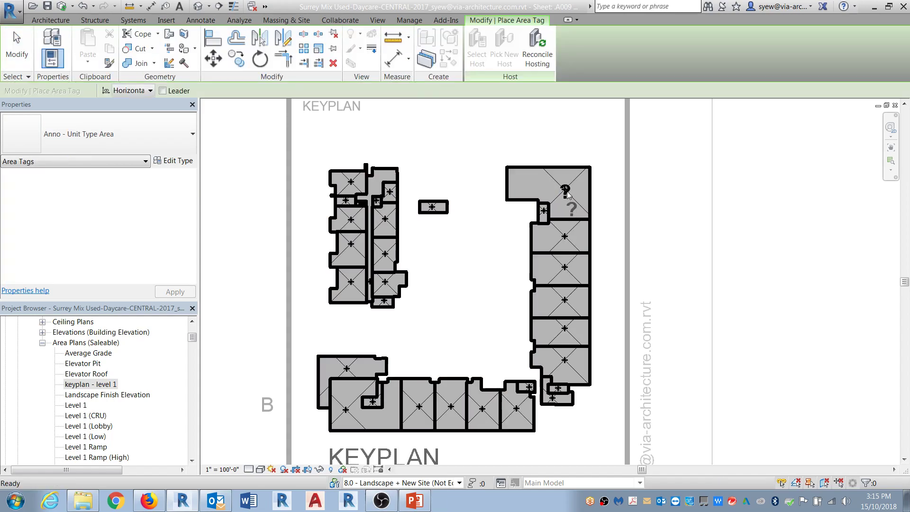
key("Escape")
- Try the Area Tag type on the placed tag, and undo the type change
left_click(566, 195)
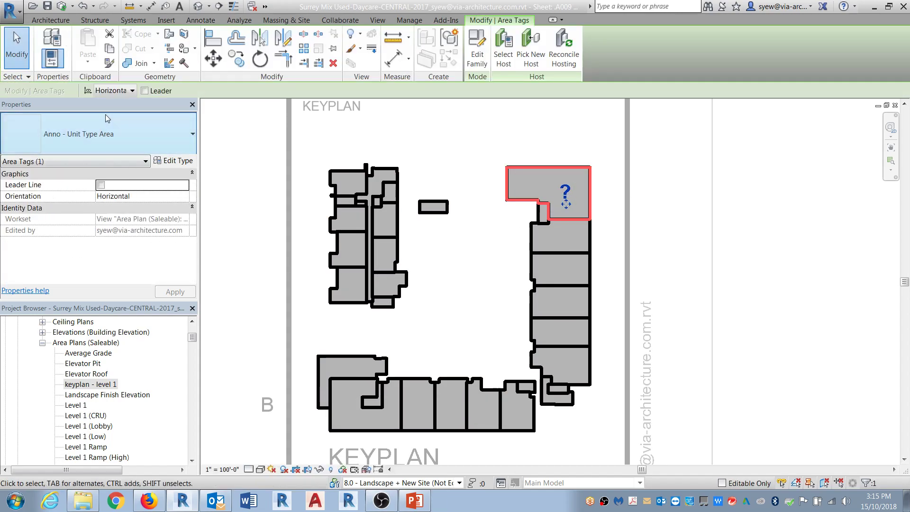
left_click(58, 222)
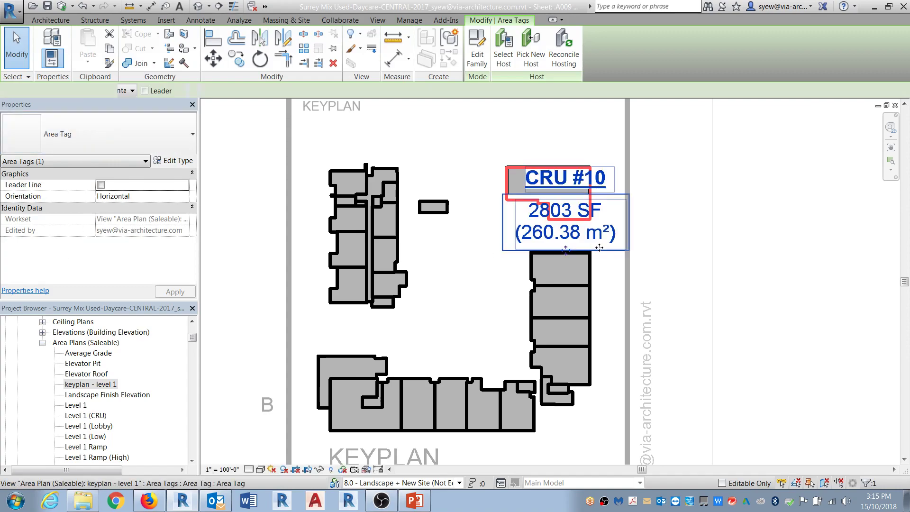
left_click(129, 137)
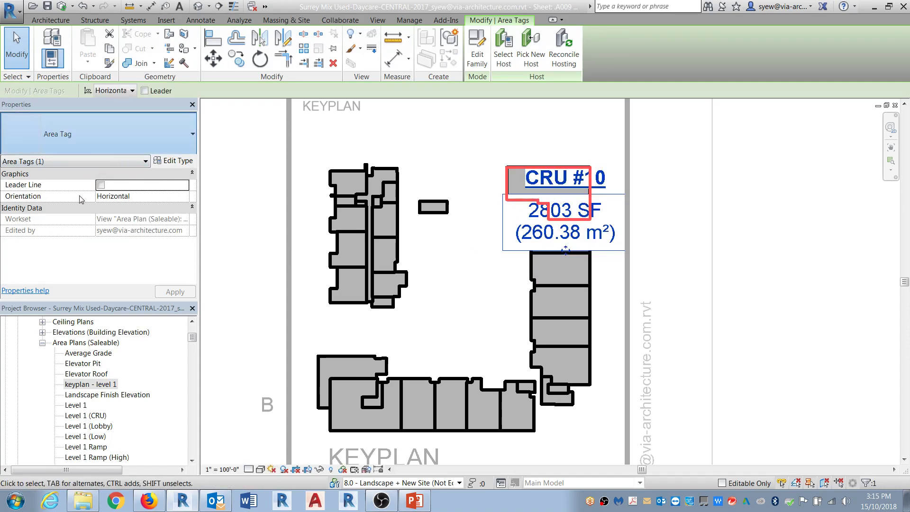
key("ctrl+z")
- Set the unit type value in the large corner unit's tag to c1
left_click(564, 190)
type("c1")
key("Return")
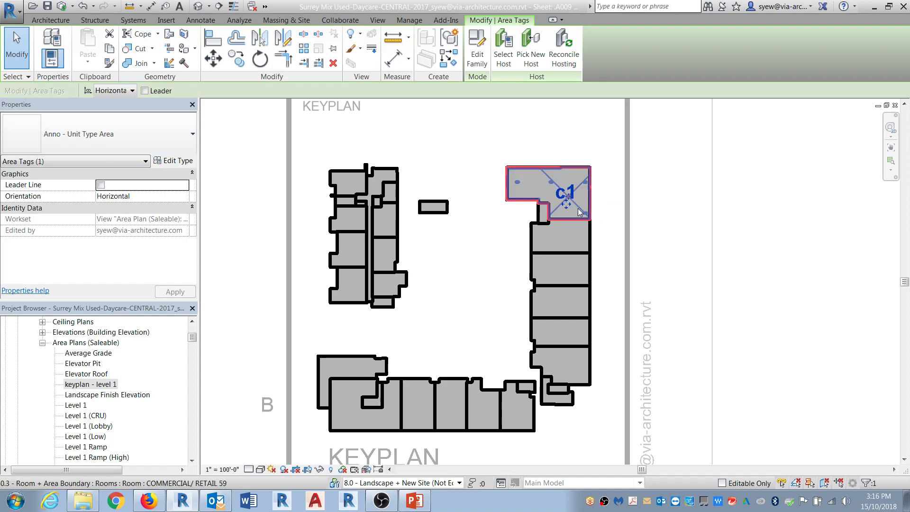
- Place area tags on the remaining main units down the right-hand building and along the lower building of the key plan
left_click(457, 62)
left_click(565, 239)
left_click(565, 269)
left_click(565, 300)
left_click(565, 329)
left_click(566, 367)
left_click(516, 410)
left_click(481, 409)
left_click(450, 409)
left_click(419, 410)
left_click(349, 417)
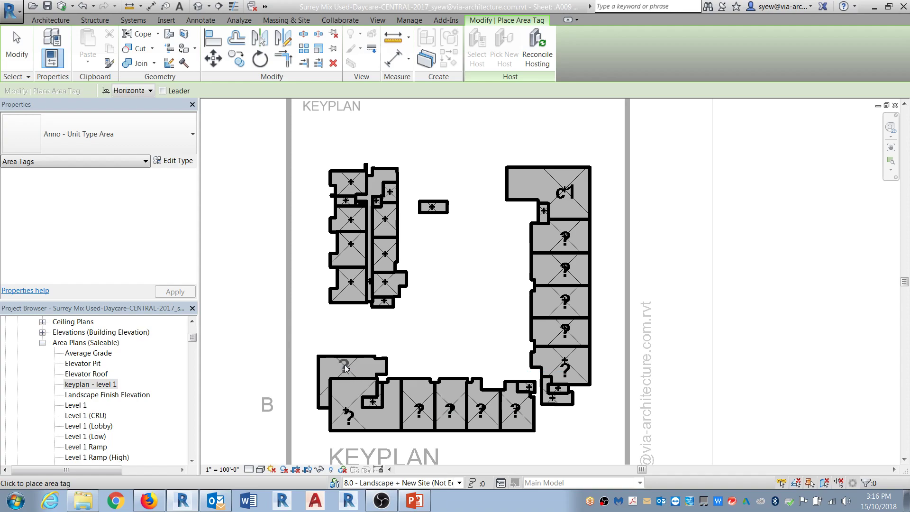
- Place area tags on the main residential units in both columns of the key plan's upper-left building
left_click(349, 291)
left_click(350, 253)
left_click(352, 219)
left_click(351, 187)
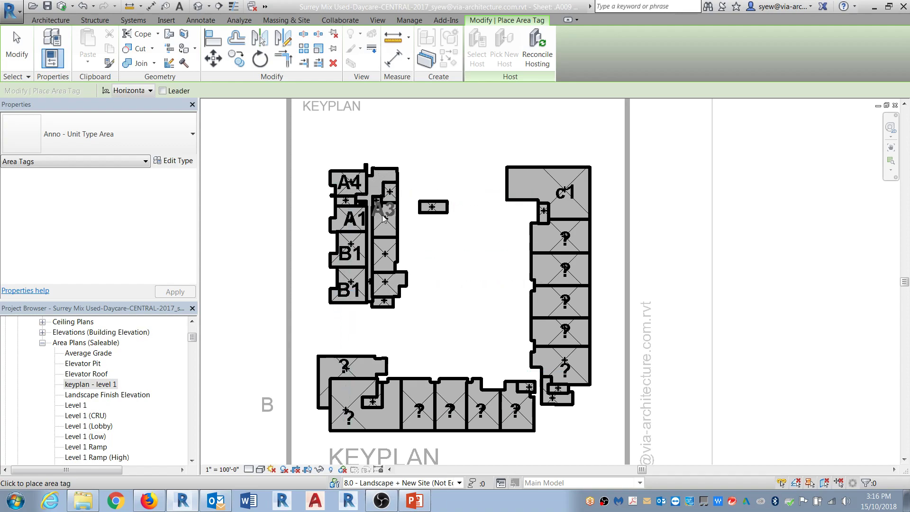
left_click(387, 222)
left_click(386, 254)
key("Escape")
key("Escape")
- Add a leader to the A1a tag and move the tag into the open space right of its unit
left_click(386, 284)
left_click(143, 91)
left_click_drag(386, 299, 456, 298)
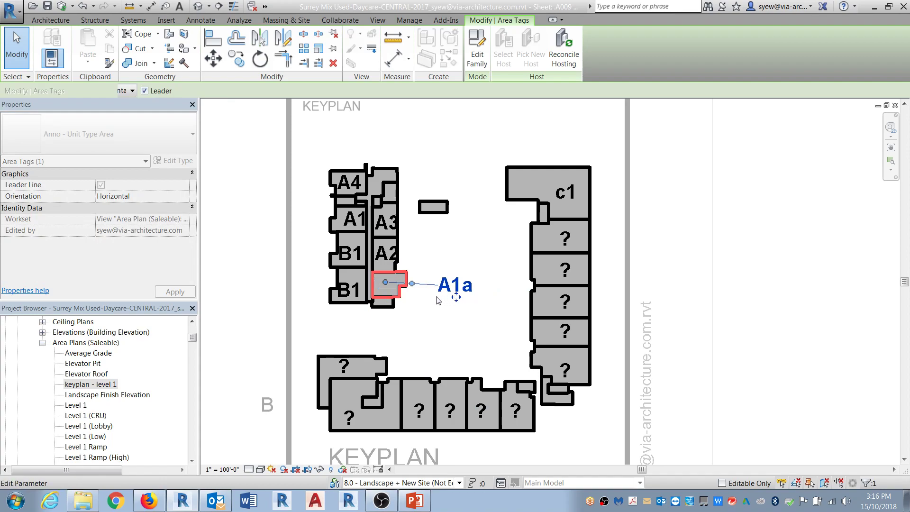
key("Escape")
- Add a leader to the A2 tag and move it right of its unit, and shift the A1a tag closer to the building
left_click(386, 253)
left_click(144, 91)
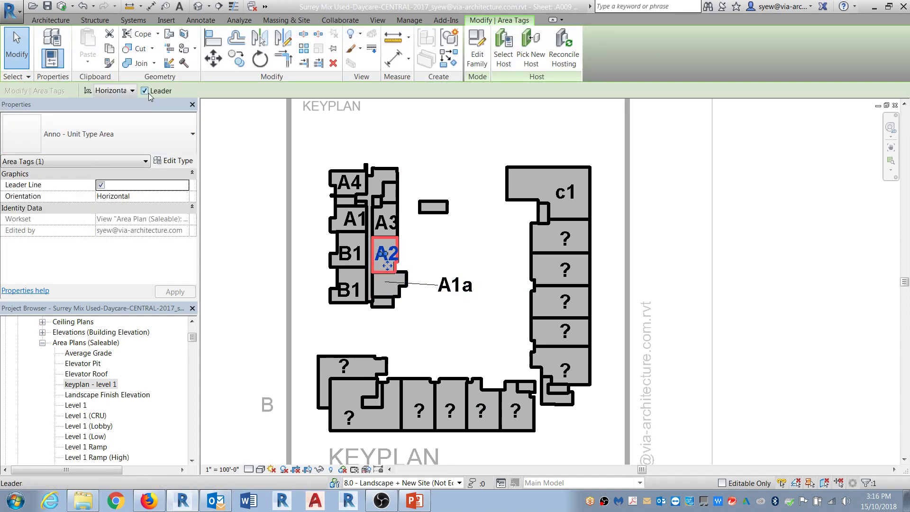
left_click_drag(387, 264, 444, 264)
key("Escape")
left_click(455, 294)
left_click_drag(455, 294, 443, 294)
key("Escape")
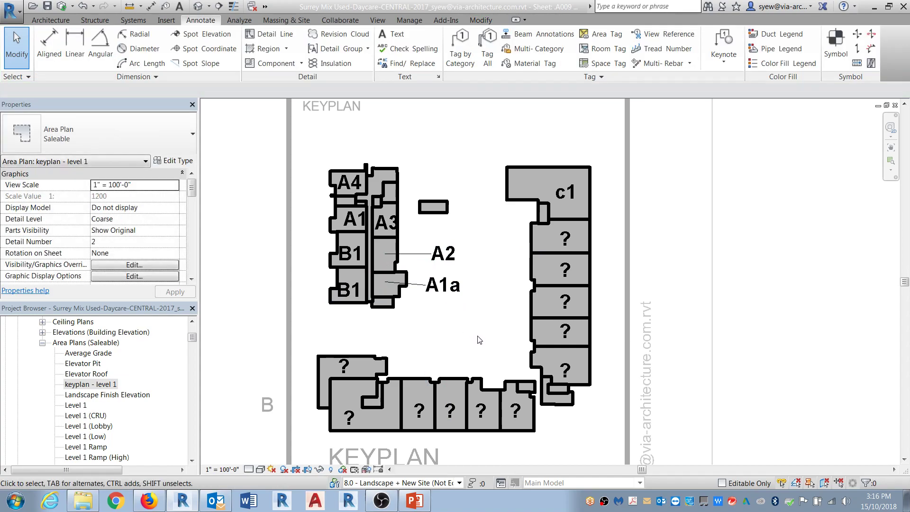
- Collapse the Area Plans (Saleable) and 1.0 Sheet Views groups in the project's view list
left_click(42, 343)
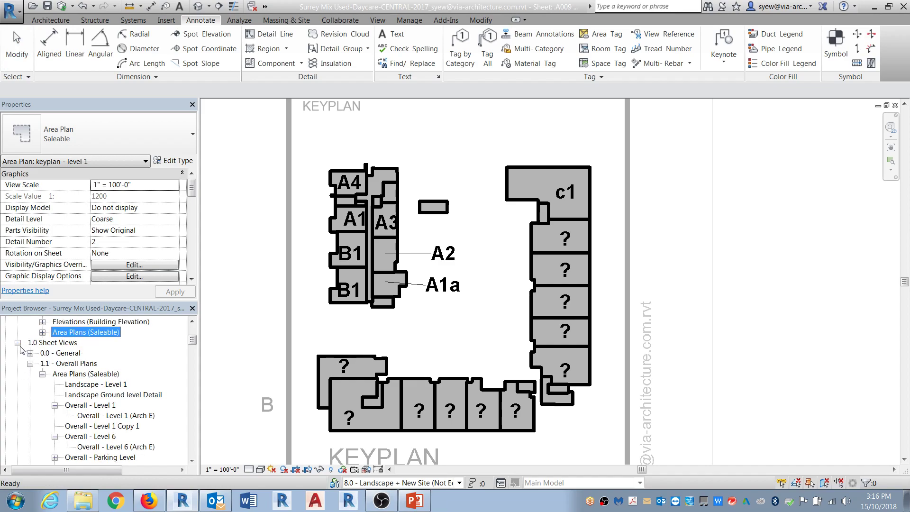
left_click(17, 343)
scroll(128, 377, "down", 1)
scroll(131, 380, "up", 2)
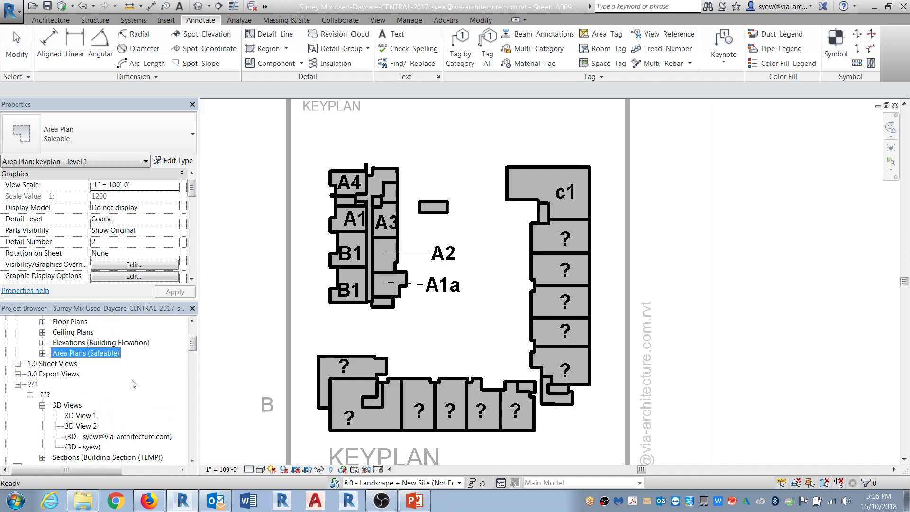
- Expand the 1.4 - Keyplan views and view the KEYPLAN - L1 Building B and KEYPLAN - L2-4 Building A area plans
scroll(132, 386, "up", 2)
scroll(121, 389, "up", 1)
scroll(117, 385, "down", 1)
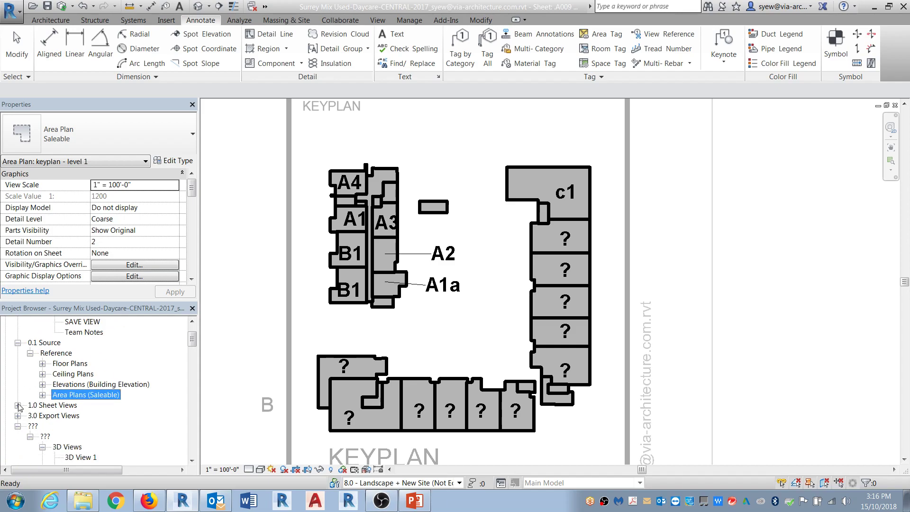
left_click(18, 405)
left_click(30, 342)
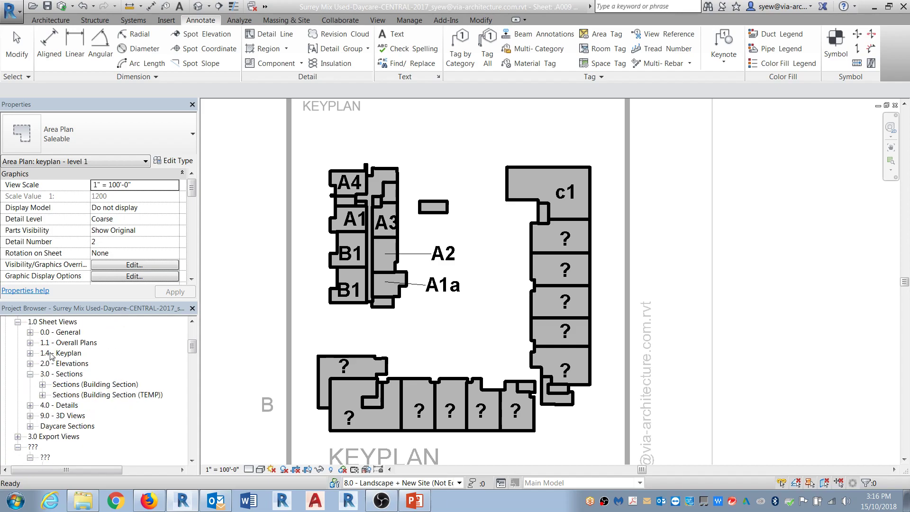
left_click(30, 354)
double_click(108, 384)
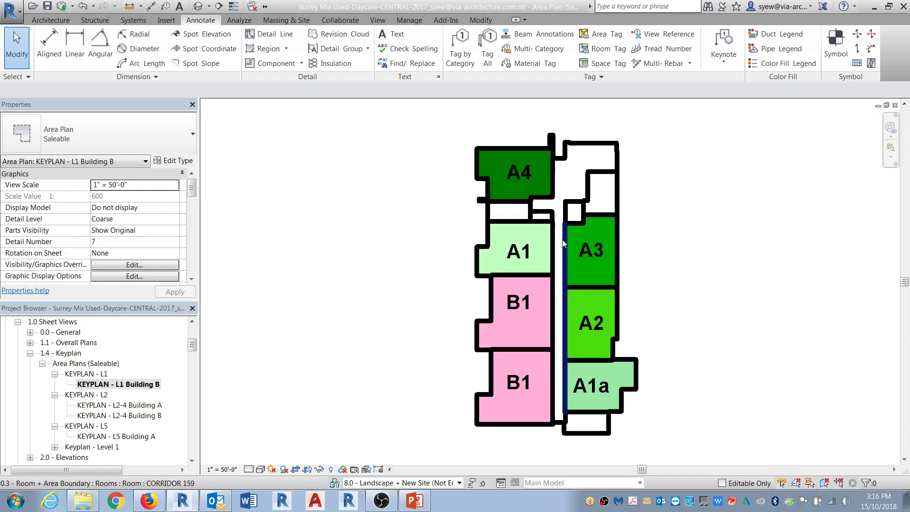
double_click(136, 406)
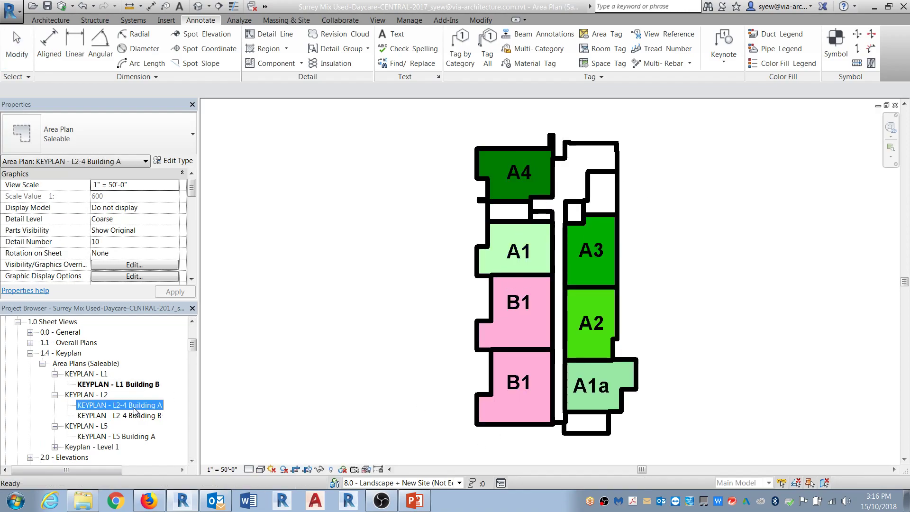
scroll(380, 232, "down", 2)
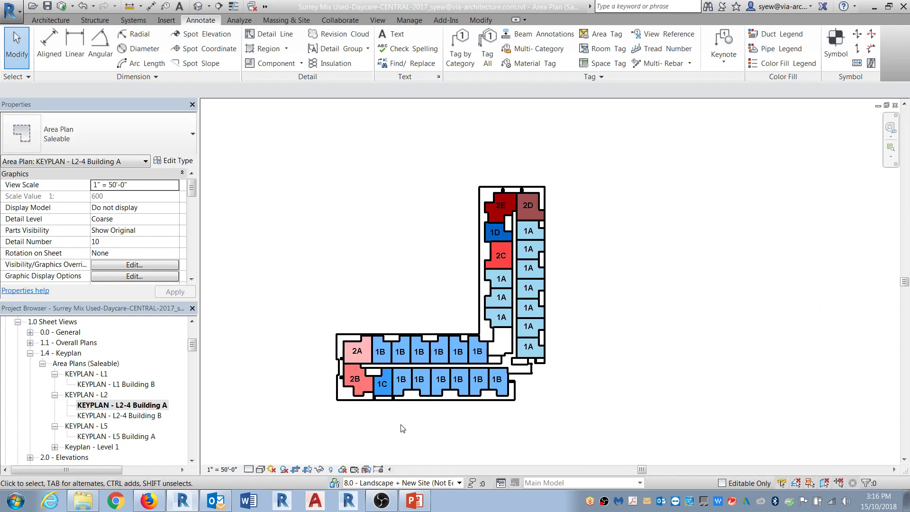
- Open the KEYPLAN - L1 area plan and bring up its color scheme for editing
double_click(88, 374)
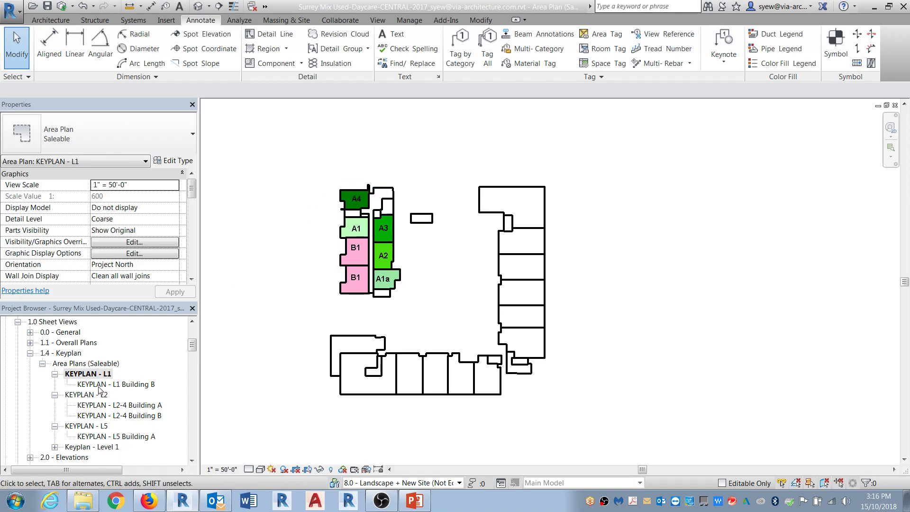
scroll(193, 211, "down", 8)
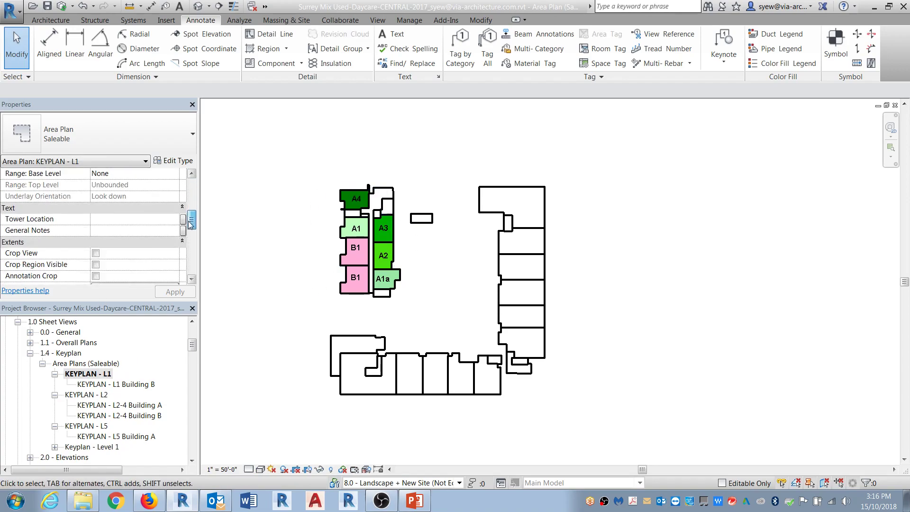
mouse_move(186, 246)
left_mouse_down()
mouse_move(183, 260)
mouse_move(183, 237)
left_mouse_up()
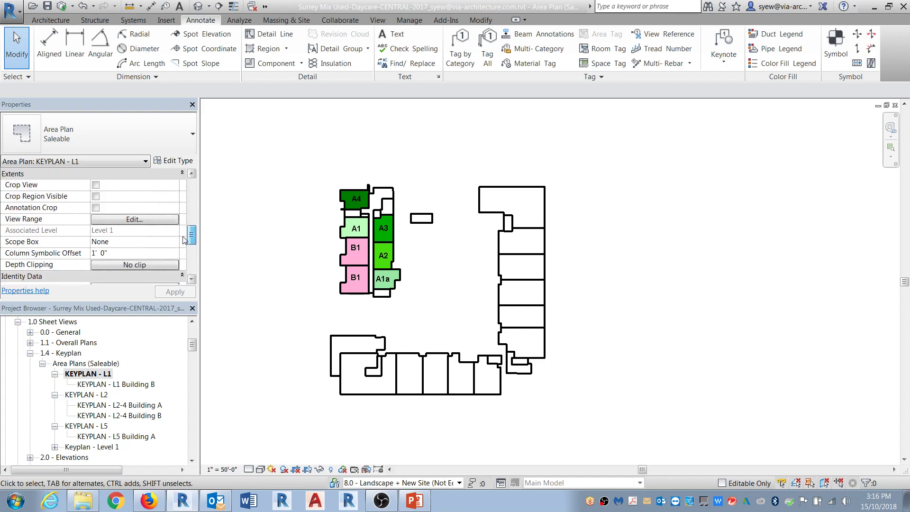
scroll(186, 232, "up", 5)
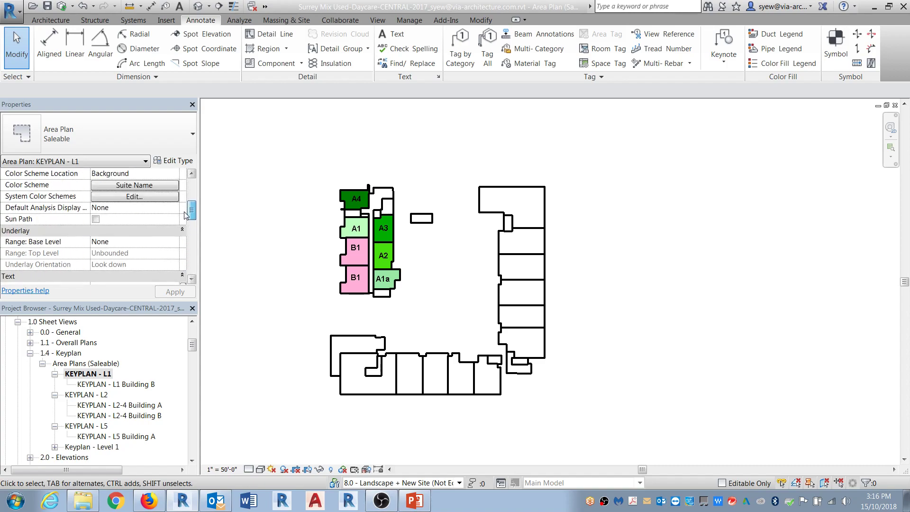
left_click(143, 188)
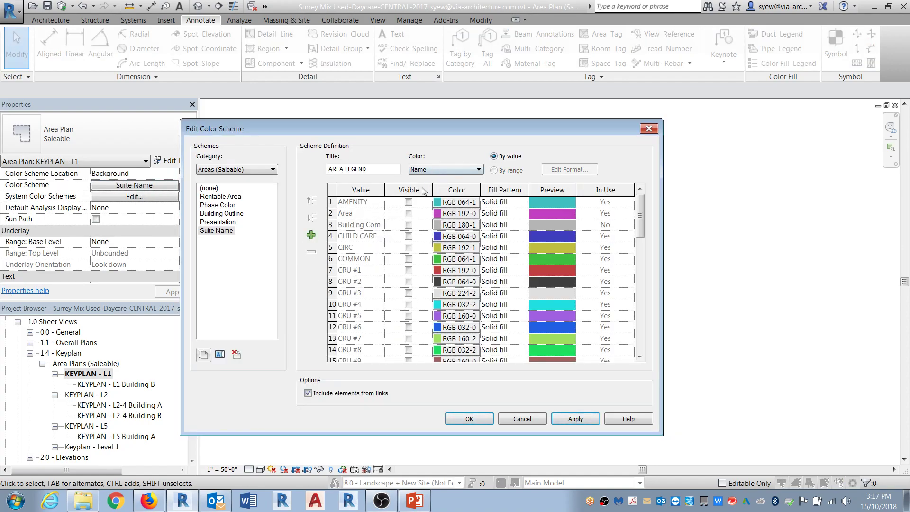
- Duplicate the Suite Name color scheme, keeping the suggested name
left_click_drag(373, 119, 380, 114)
right_click(228, 213)
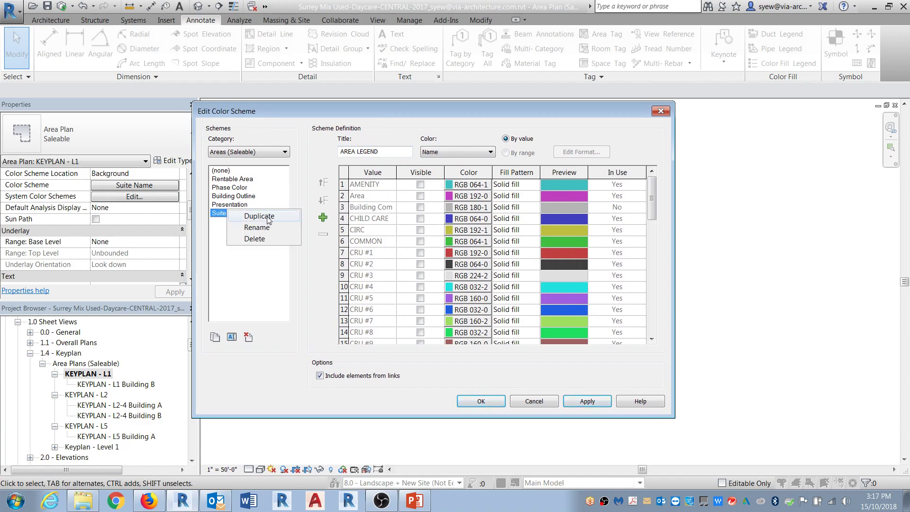
left_click(268, 219)
left_click(363, 332)
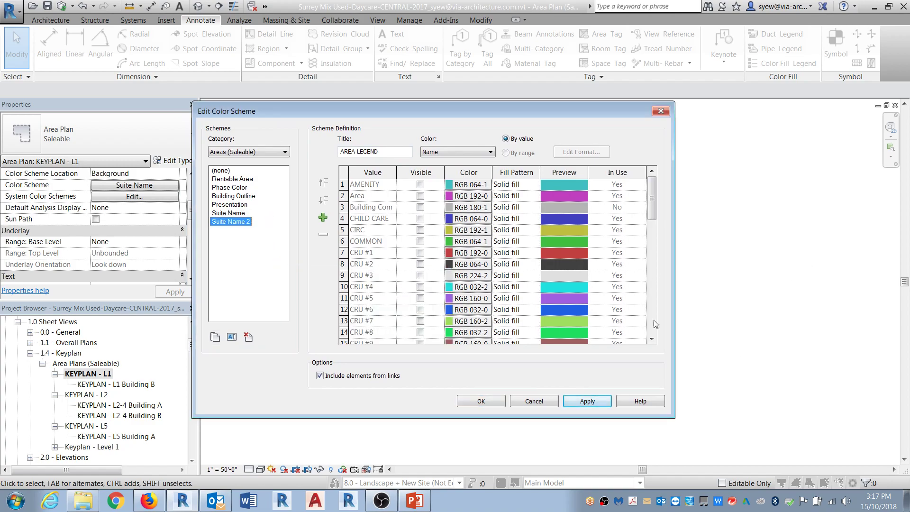
- Make the CRU #1 through CRU #12 values visible in the duplicated color scheme
left_click_drag(649, 192, 655, 259)
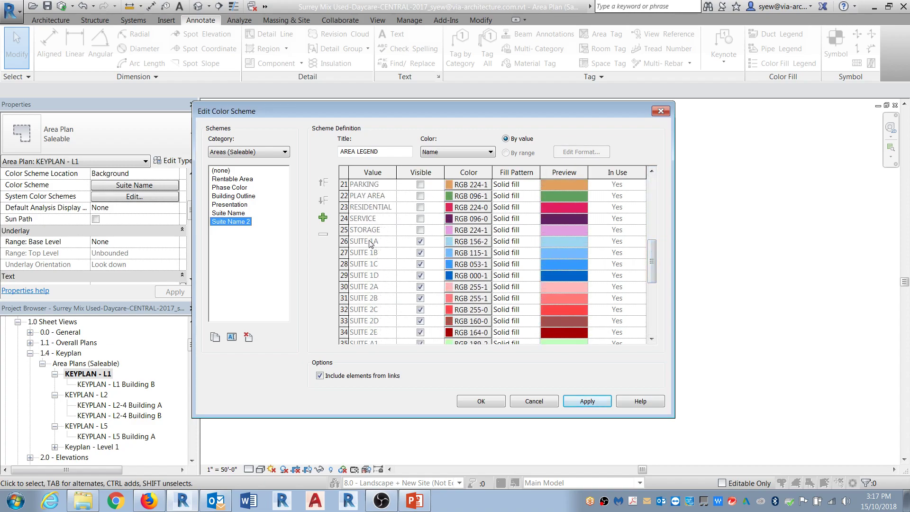
left_click_drag(652, 258, 648, 290)
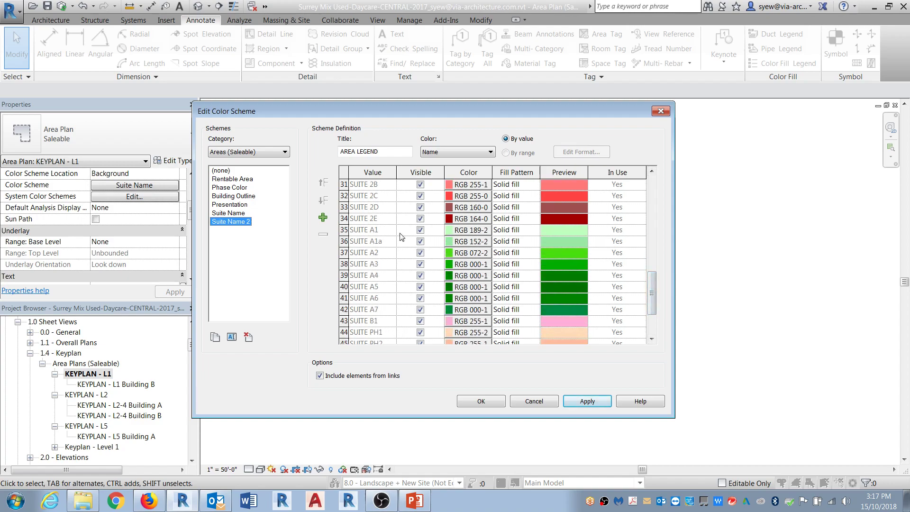
left_click_drag(652, 290, 653, 204)
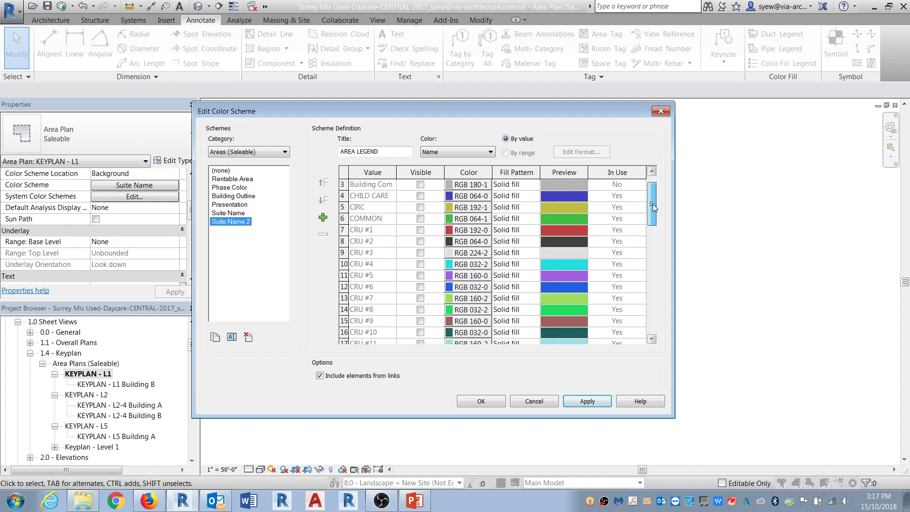
left_click(419, 231)
left_click(420, 242)
left_click(420, 253)
left_click(420, 264)
left_click(420, 275)
left_click(421, 286)
left_click(420, 298)
scroll(423, 310, "down", 1)
scroll(423, 309, "down", 1)
left_click(421, 241)
left_click(420, 253)
left_click(420, 264)
left_click(420, 275)
left_click(421, 287)
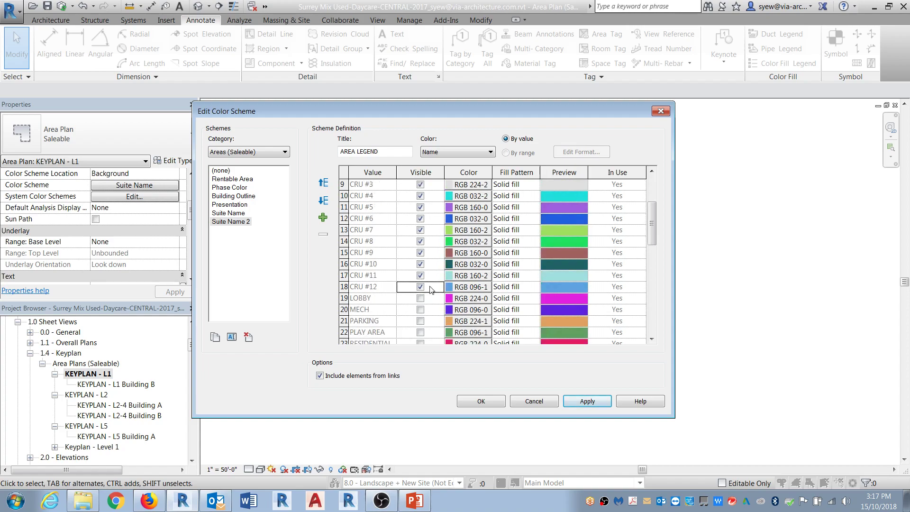
- Set the colors of CRU #1, CRU #2 and CRU #3 to the basic pale yellow
scroll(464, 258, "up", 2)
left_click(468, 230)
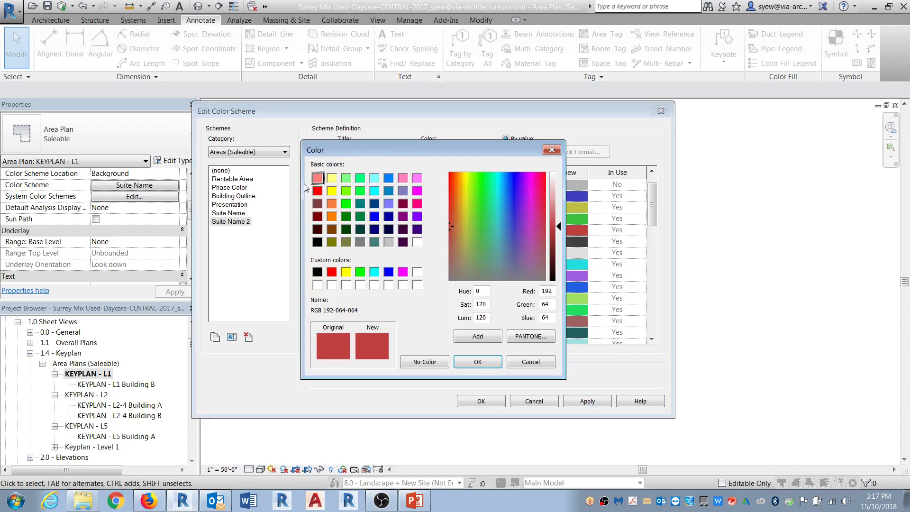
left_click(331, 178)
left_click(477, 361)
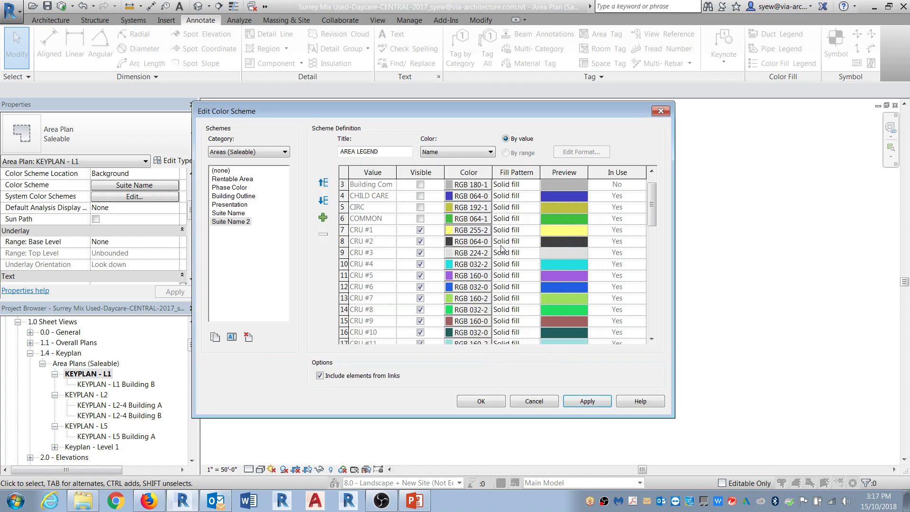
left_click(474, 242)
left_click(332, 178)
left_click(476, 362)
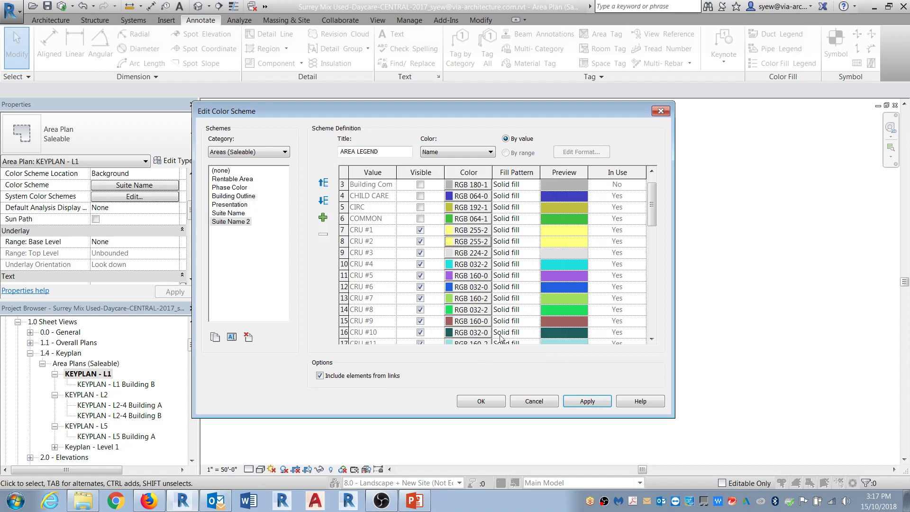
left_click(470, 253)
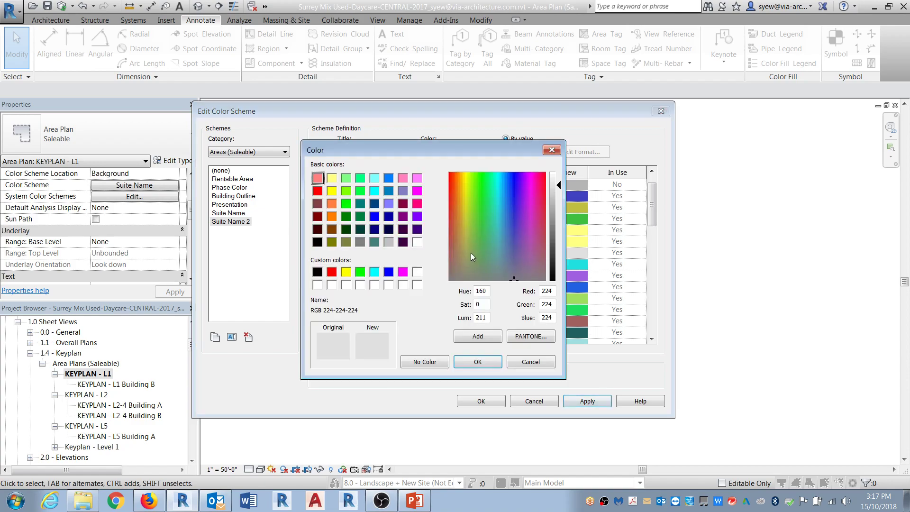
left_click(331, 179)
left_click(478, 362)
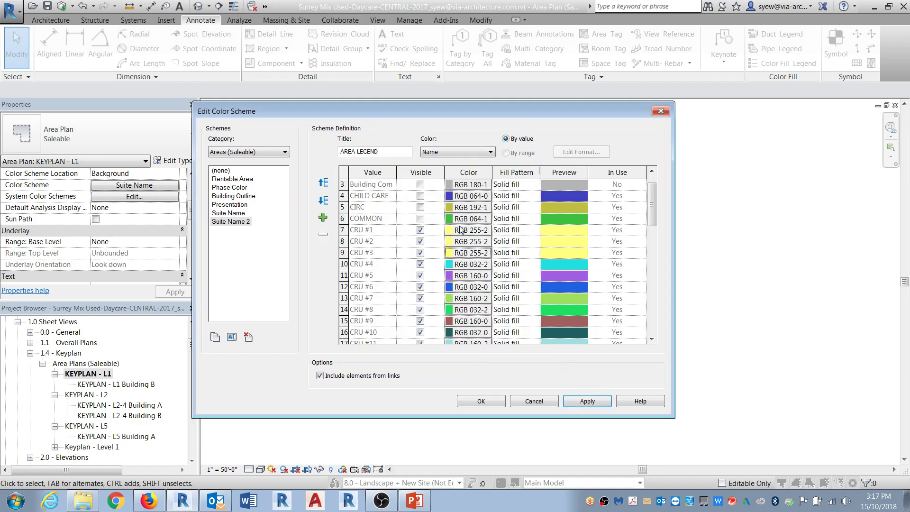
- Set the colors of CRU #1 through CRU #5 to the basic light red, RGB 255-128-128
left_click(460, 231)
left_click(317, 179)
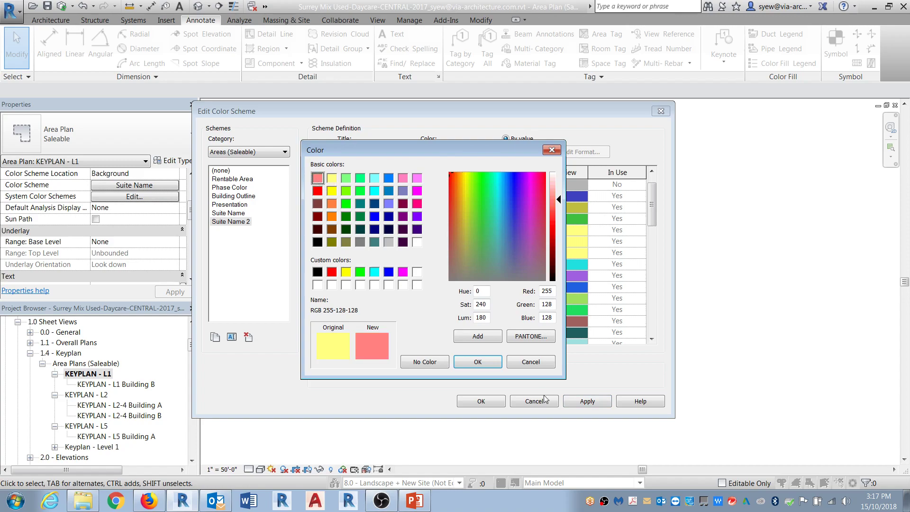
left_click(476, 361)
left_click(464, 242)
left_click(317, 179)
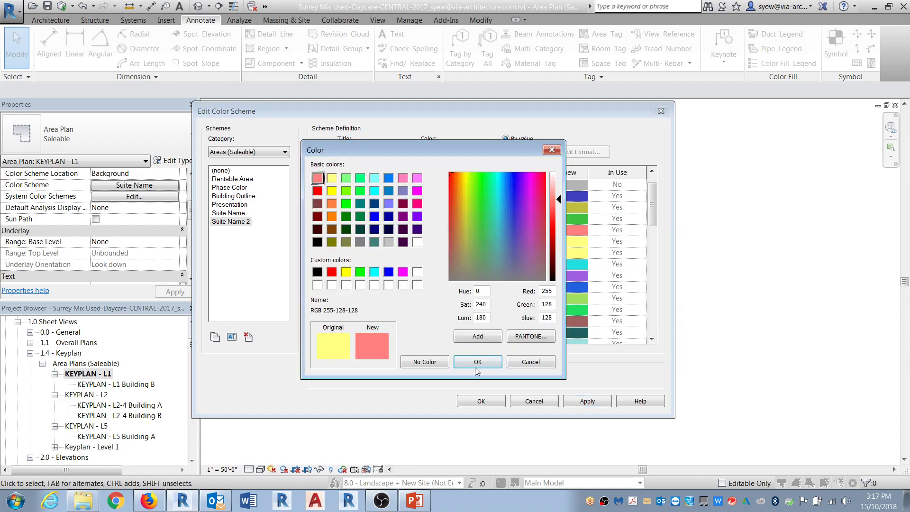
left_click(477, 361)
left_click(471, 253)
left_click(319, 179)
left_click(477, 365)
left_click(457, 265)
left_click(319, 179)
left_click(469, 365)
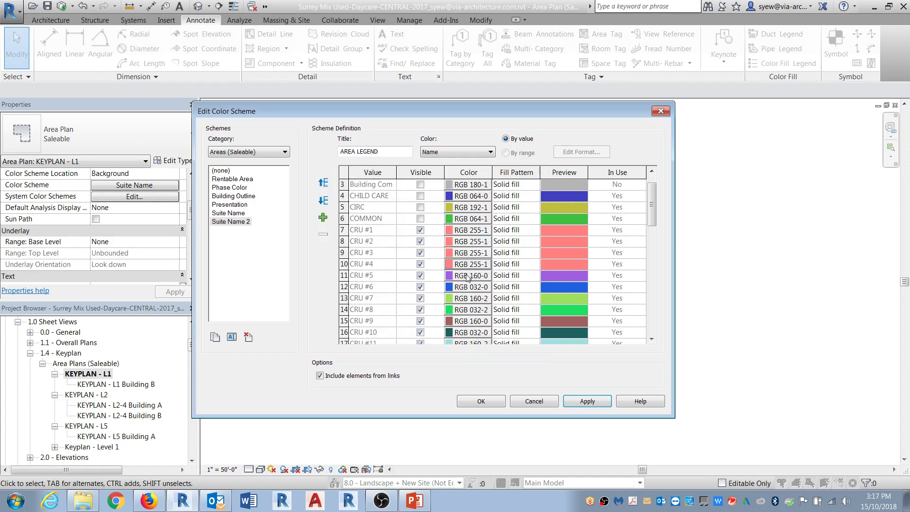
left_click(467, 275)
left_click(318, 179)
left_click(478, 361)
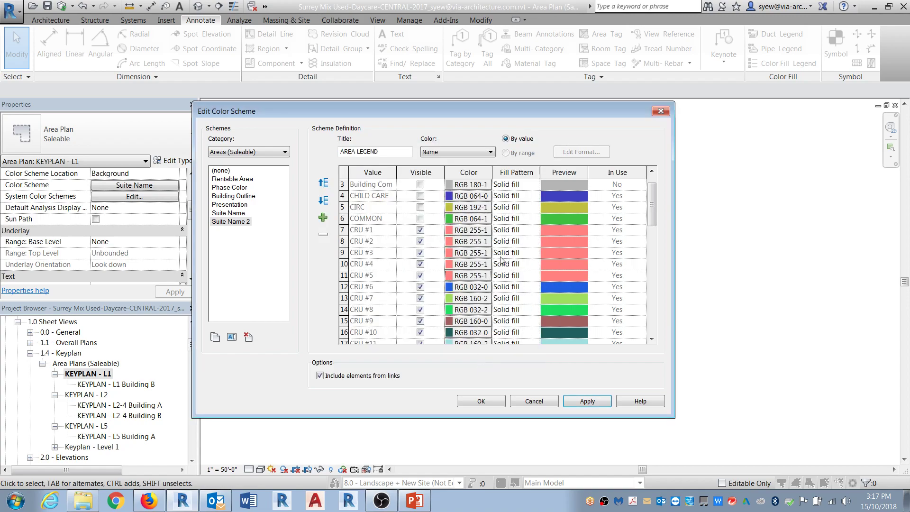
- Set the fill pattern of CRU #1 to Diagonal down
left_click(515, 230)
left_click(534, 229)
scroll(589, 284, "down", 1)
scroll(588, 281, "up", 10)
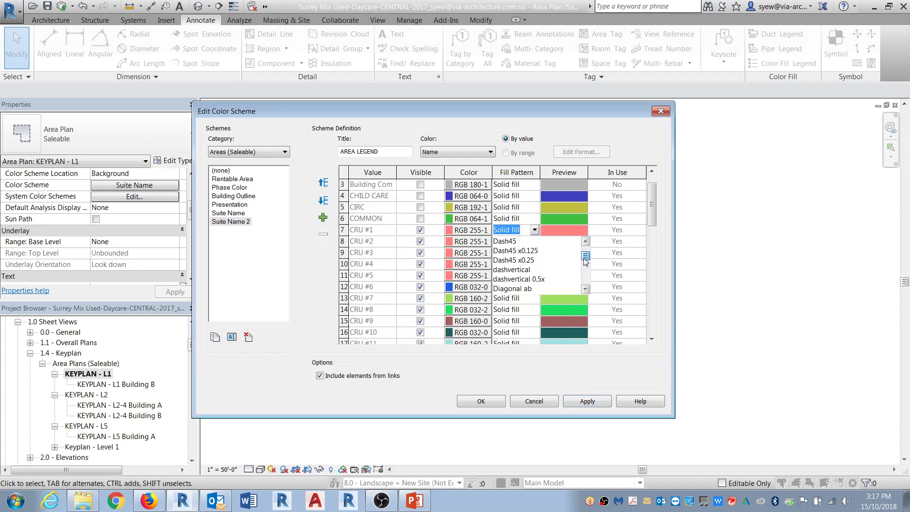
left_click_drag(585, 260, 584, 262)
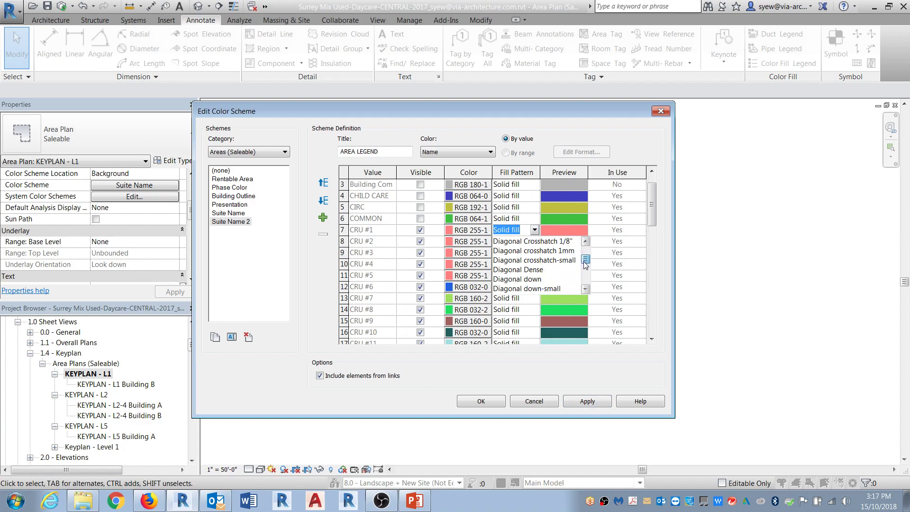
left_click(570, 278)
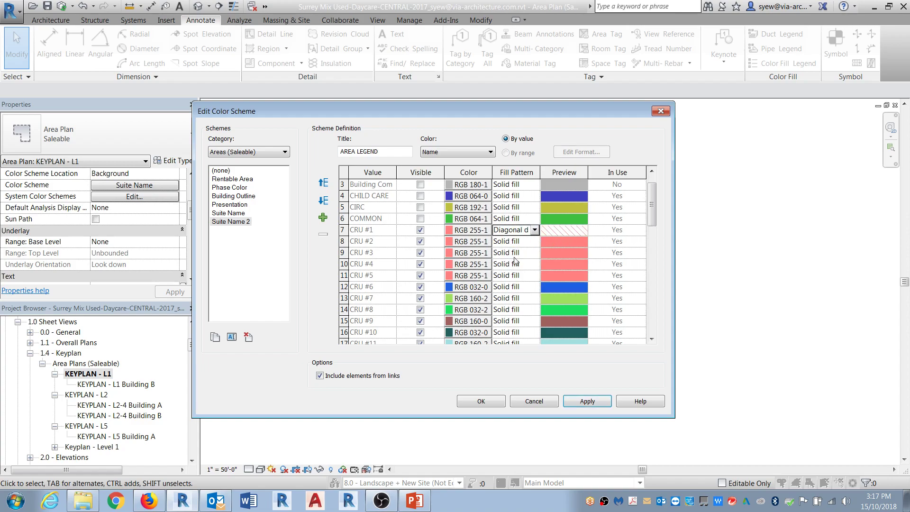
- Set the colors of CRU #6 through CRU #9 to the basic light red, RGB 255-128-128
left_click(469, 287)
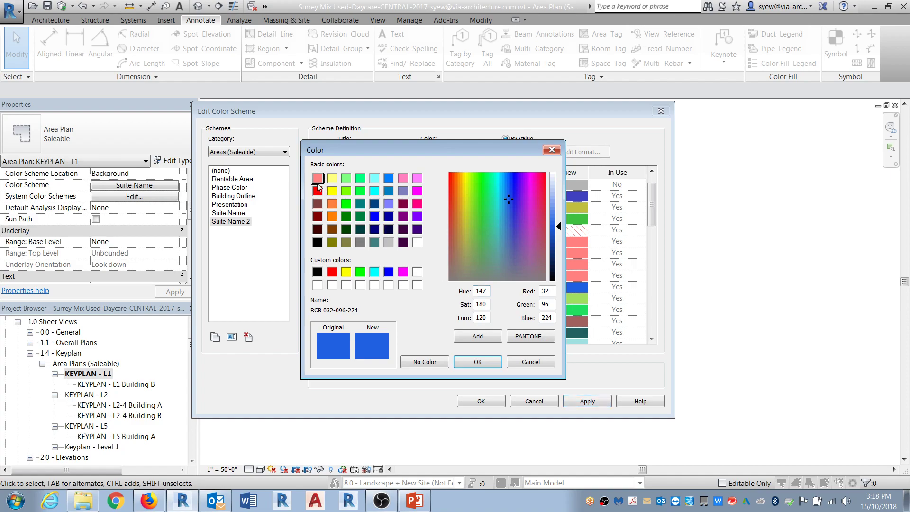
left_click(317, 183)
left_click(476, 361)
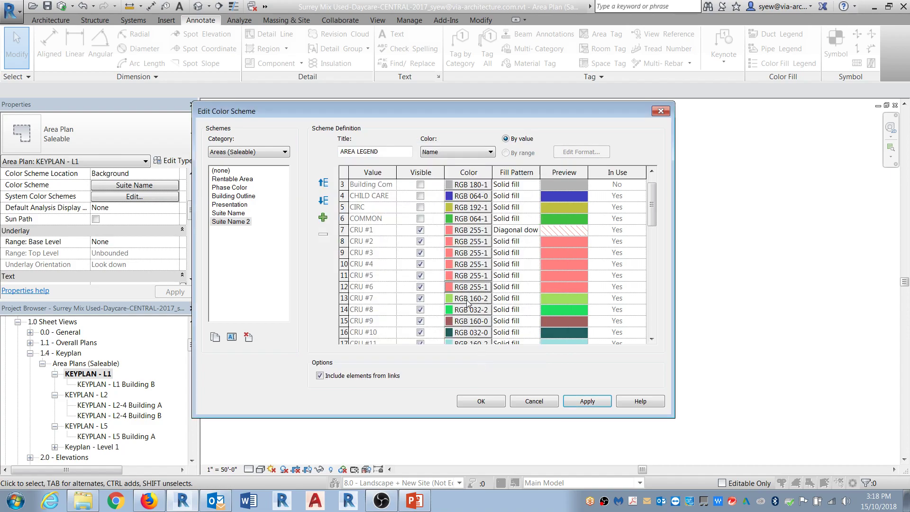
left_click(468, 298)
left_click(474, 362)
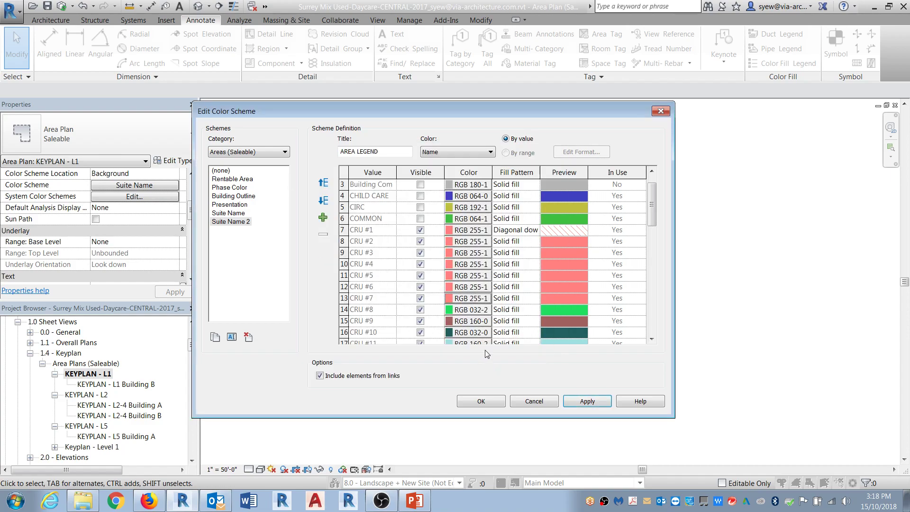
left_click(452, 309)
left_click(478, 362)
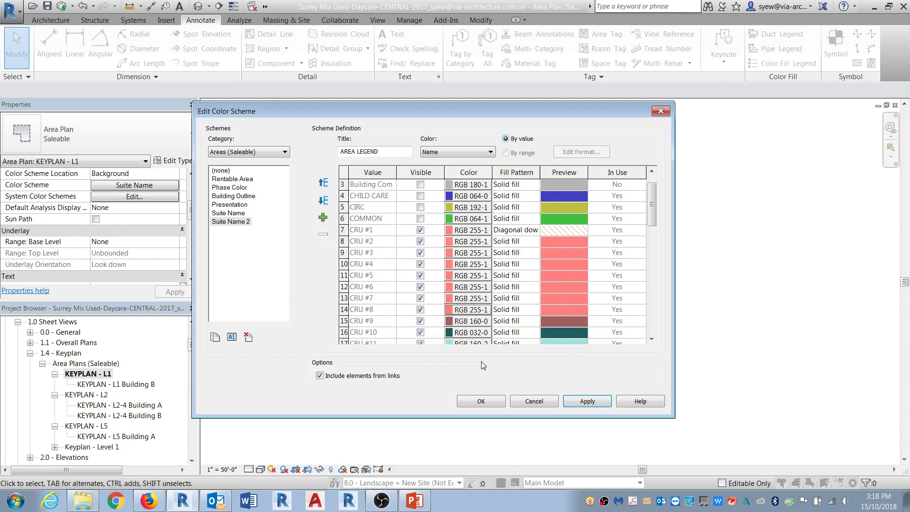
left_click(479, 321)
left_click(318, 178)
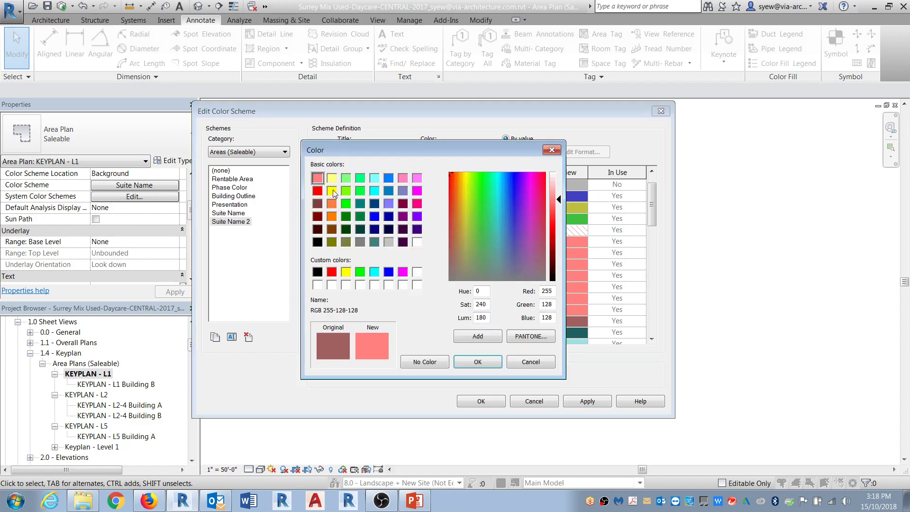
left_click(477, 362)
- Set the colors of CRU #10 through CRU #12 to the basic light red and apply the Suite Name 2 scheme to the view
left_click_drag(653, 195, 654, 212)
left_click(471, 286)
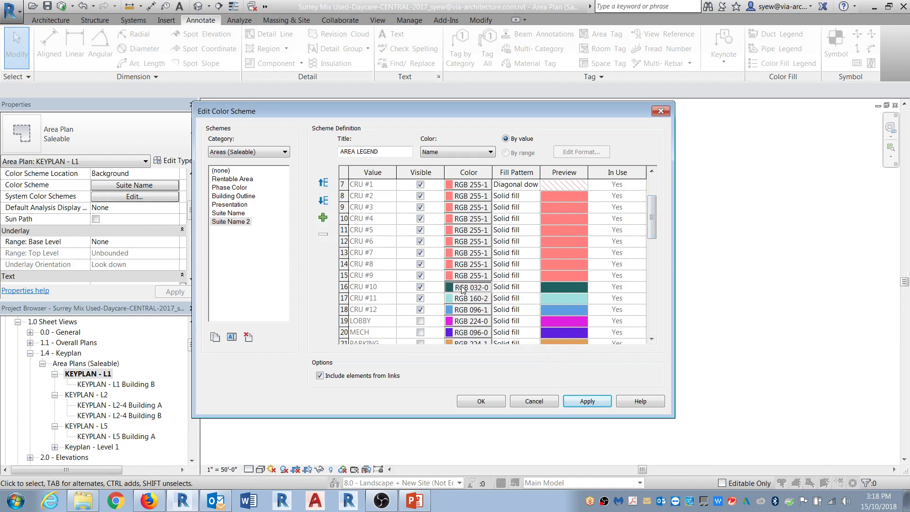
left_click(318, 178)
left_click(477, 362)
left_click(467, 299)
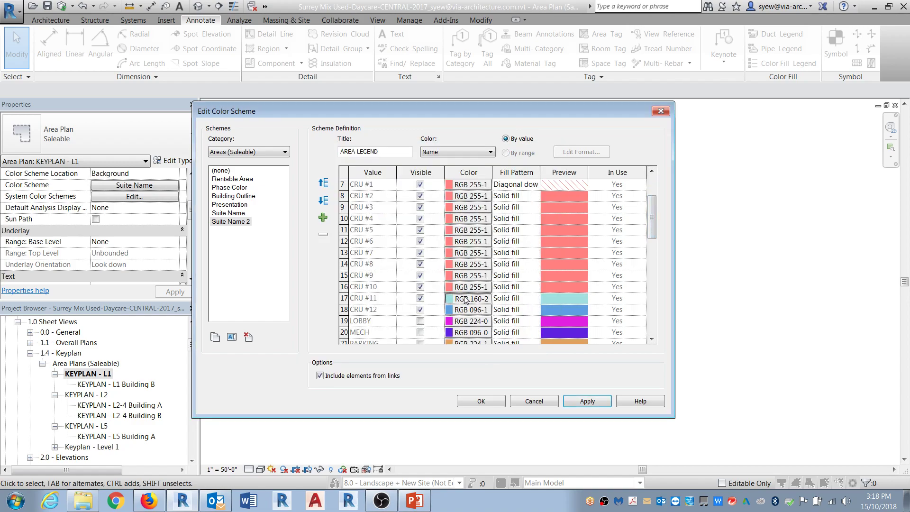
left_click(317, 179)
left_click(477, 362)
left_click(471, 309)
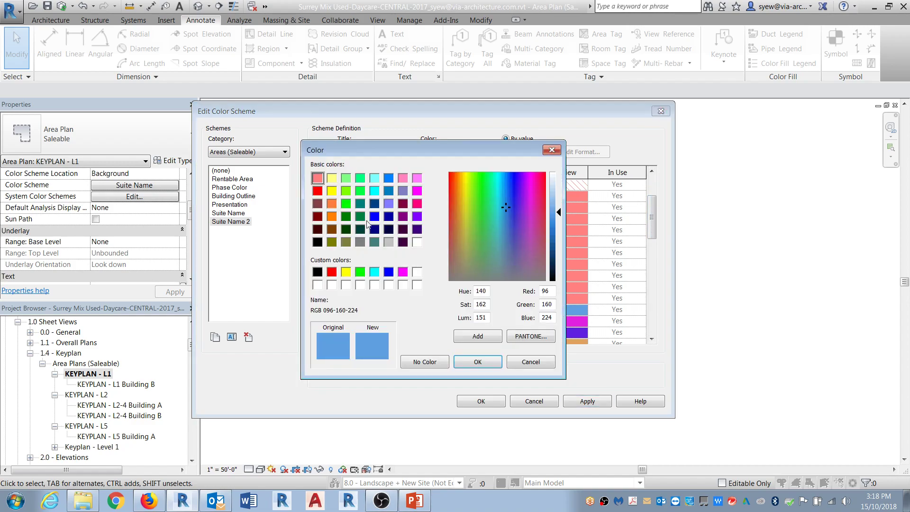
left_click(317, 178)
left_click(478, 362)
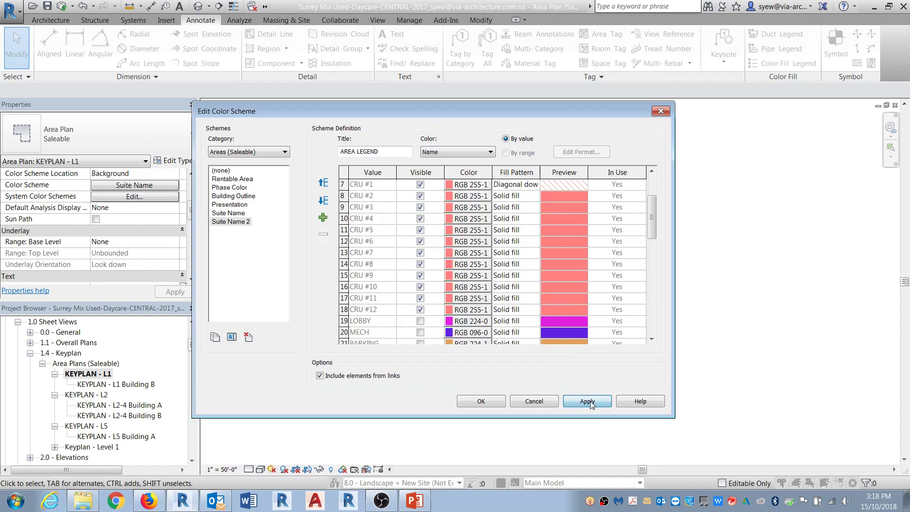
left_click(493, 404)
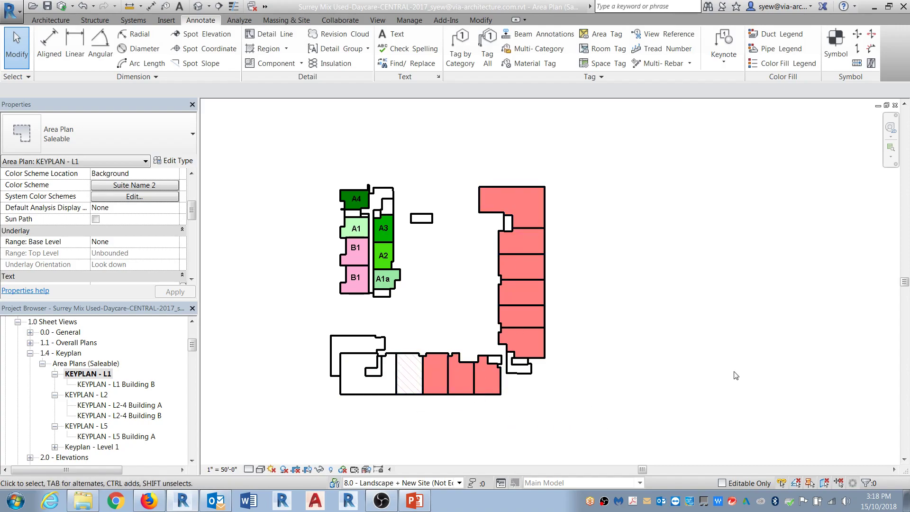
- Open the KEYPLAN - L2 and KEYPLAN - L5 area plans to examine their unit colors and tags
double_click(93, 395)
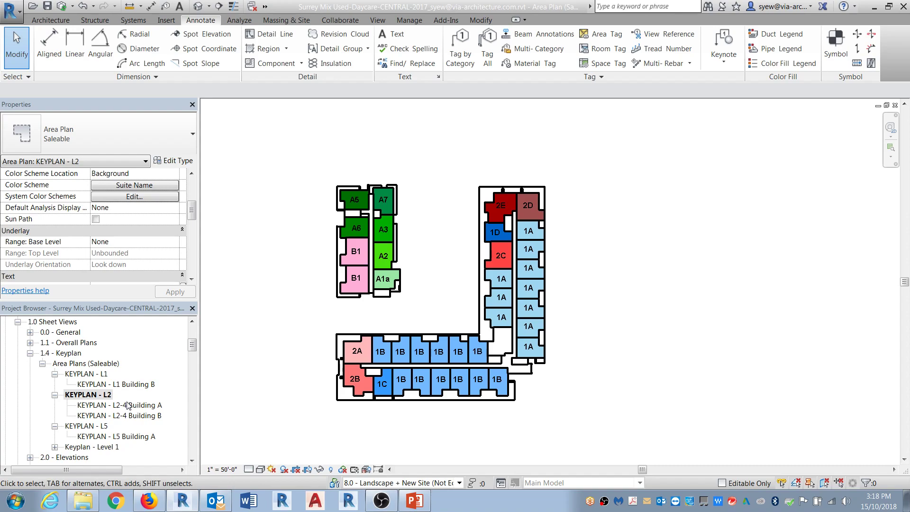
double_click(105, 426)
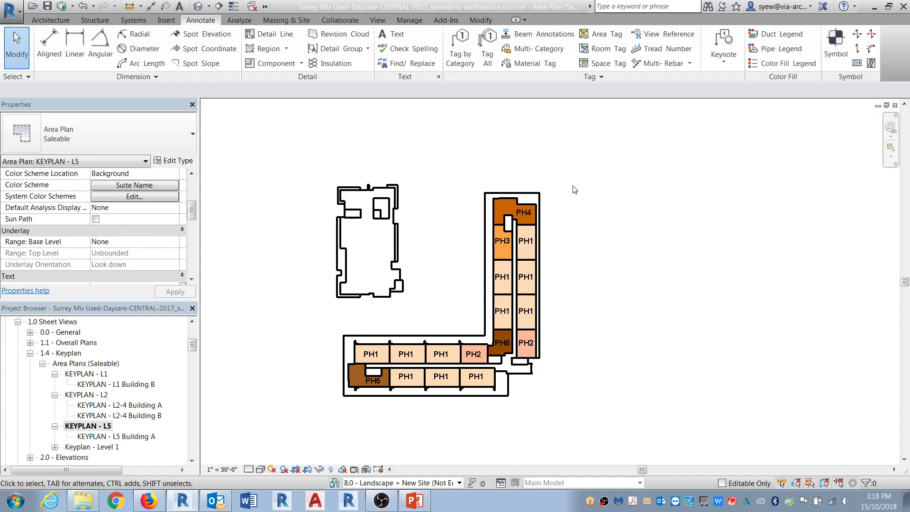
- Return to sheet A009 and deactivate the key plan view in its title block
key("ctrl+Tab")
key("ctrl+Tab")
key("ctrl+Tab")
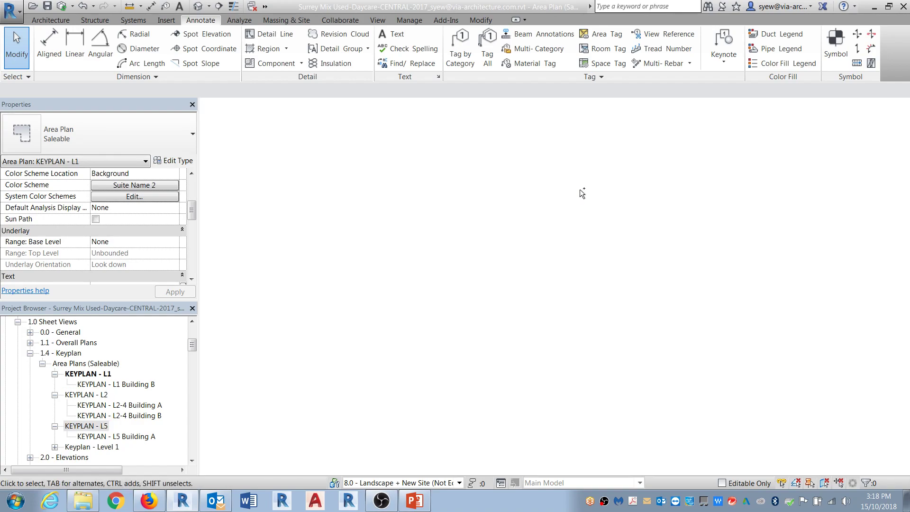
key("ctrl+Tab")
key("ctrl+Tab")
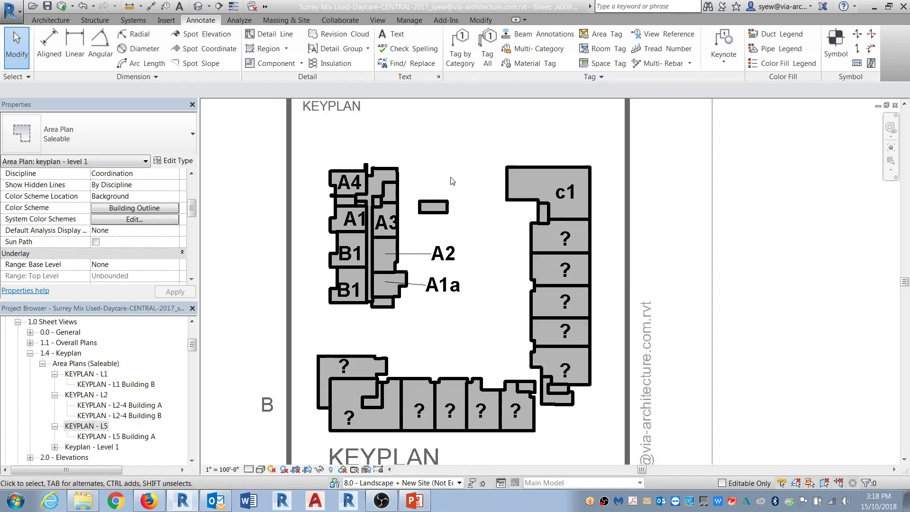
scroll(410, 214, "down", 1)
scroll(566, 347, "down", 1)
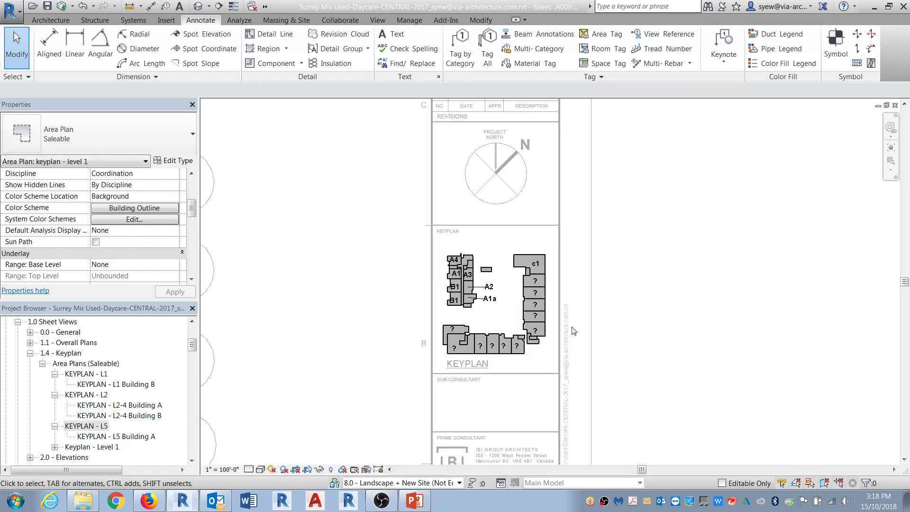
right_click(570, 327)
left_click(611, 186)
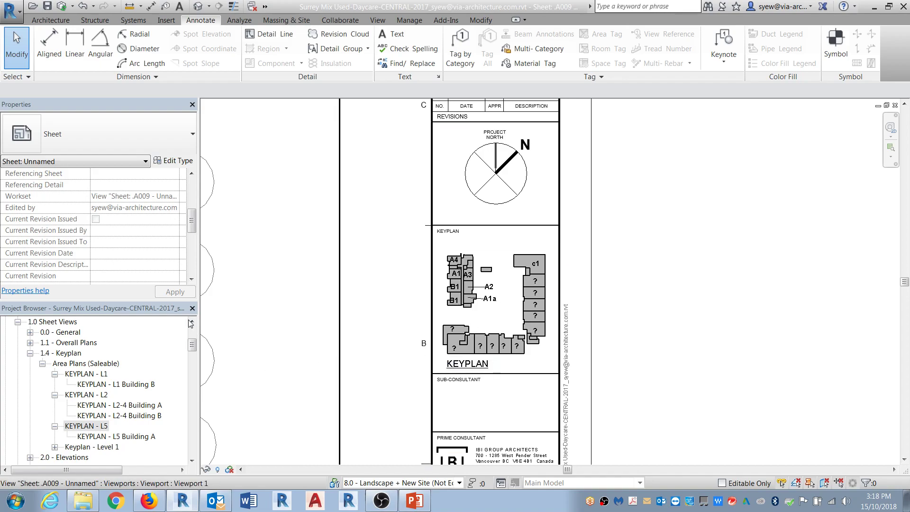
scroll(19, 398, "down", 8)
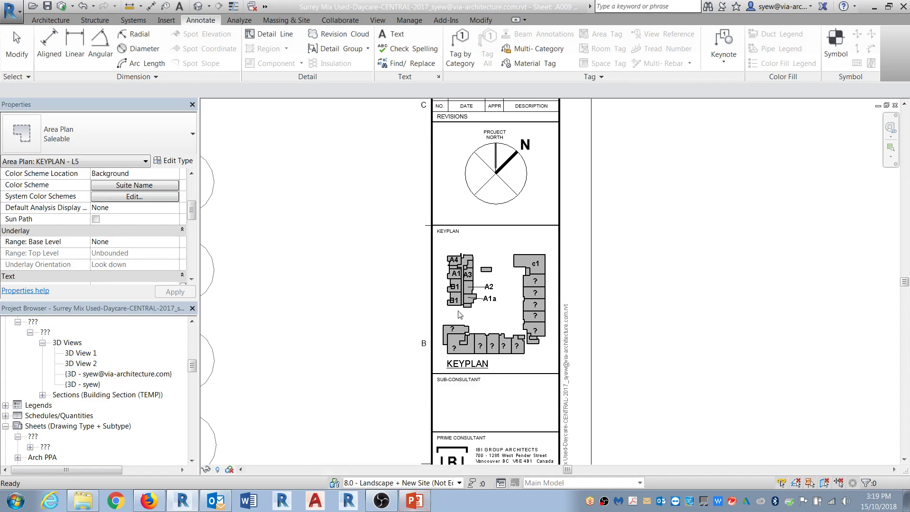
- Switch to PowerPoint, highlight the "Flexible Group" item on the Agenda slide, and return to Revit
left_click(416, 506)
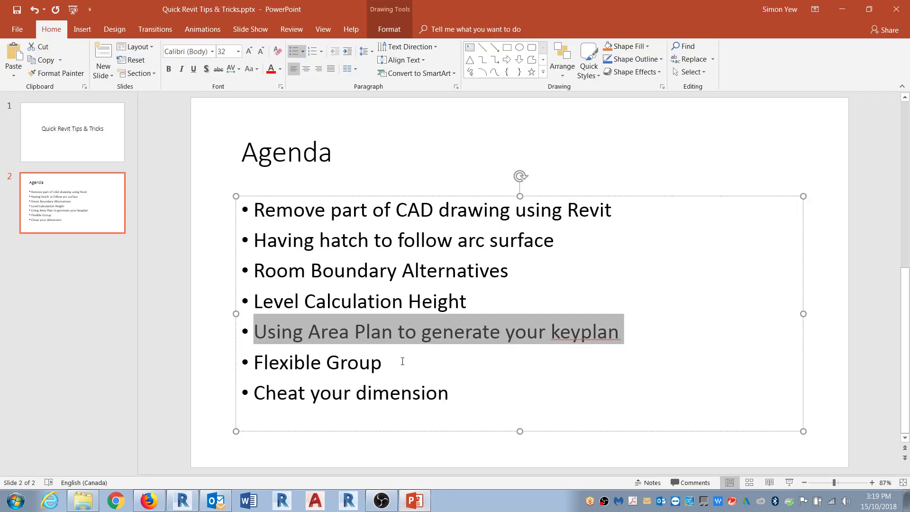
left_click_drag(401, 361, 279, 357)
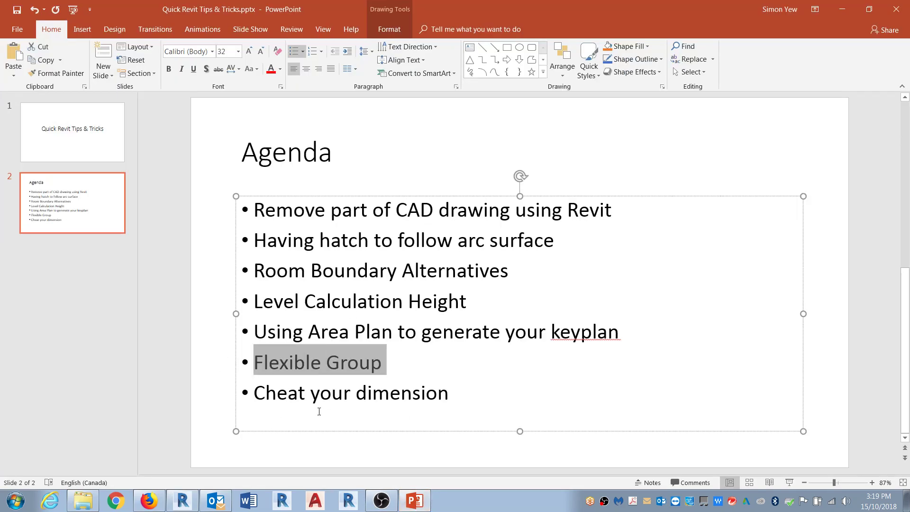
left_click(841, 9)
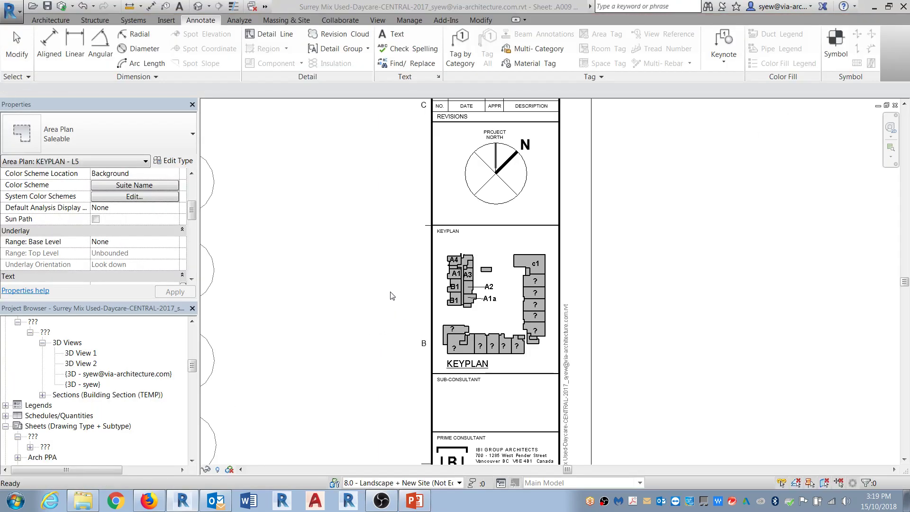
- Create a new project from the Architectural Template
middle_click_drag(313, 331, 673, 306)
left_click(10, 10)
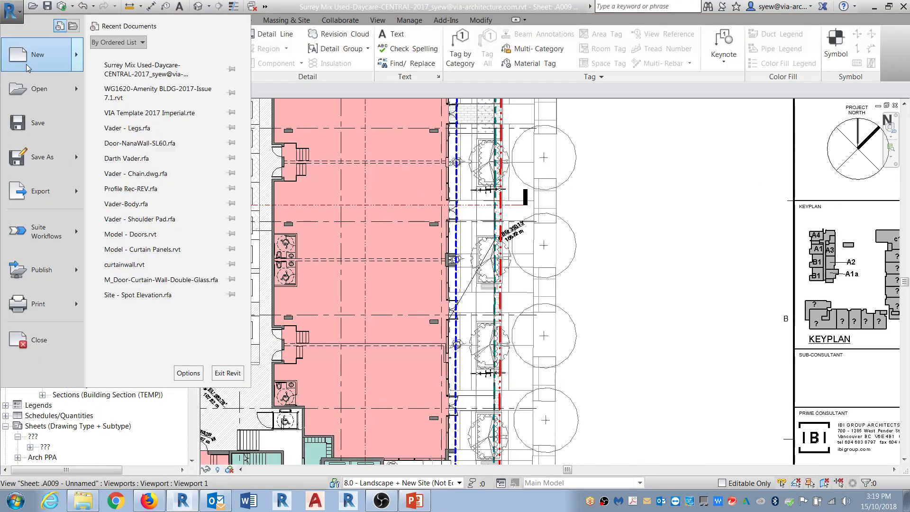
mouse_move(34, 59)
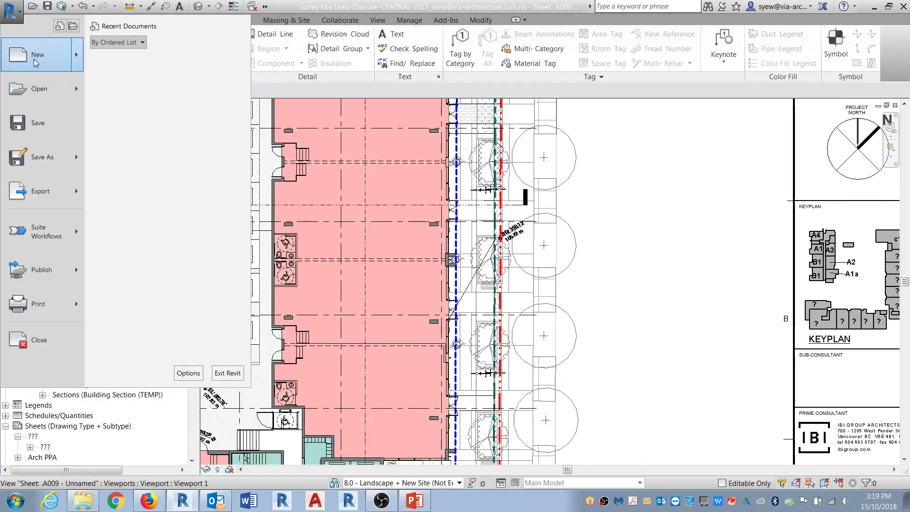
left_click(151, 64)
left_click(431, 223)
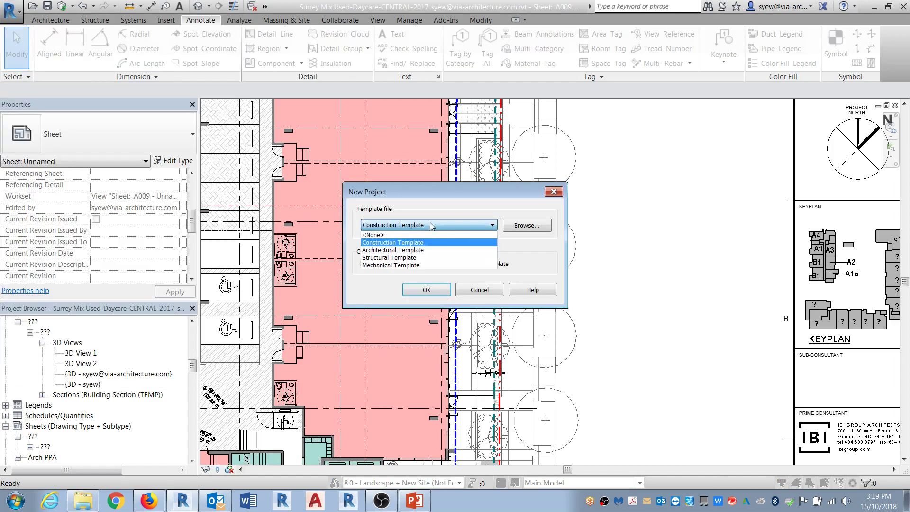
left_click(419, 250)
left_click(426, 289)
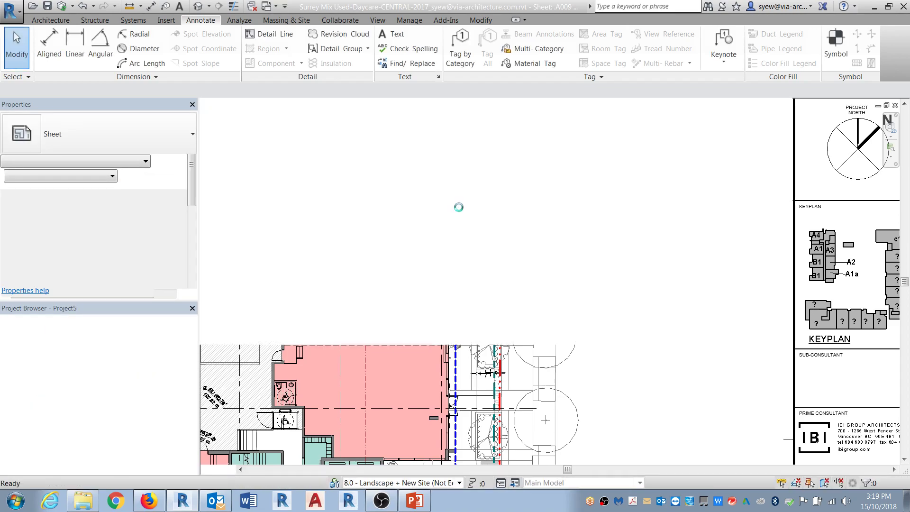
left_click_drag(464, 314, 289, 228)
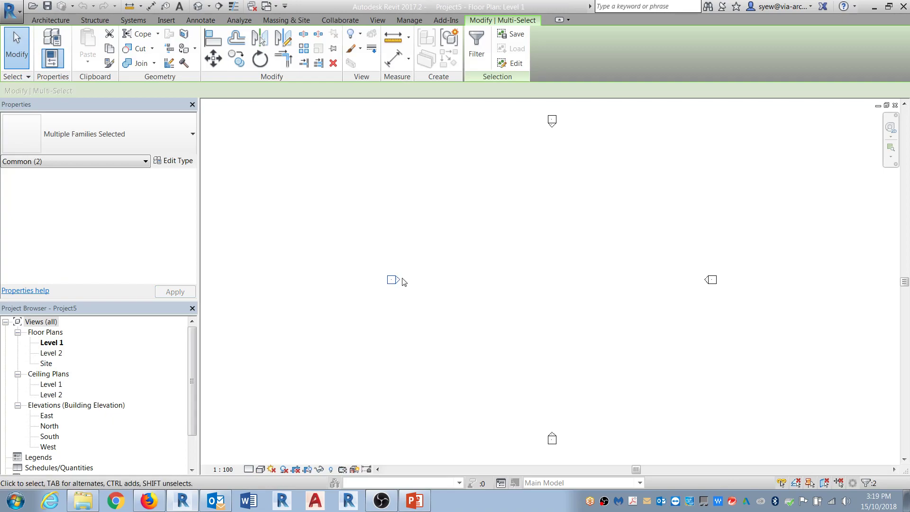
right_click(398, 280)
mouse_move(440, 96)
left_click(540, 106)
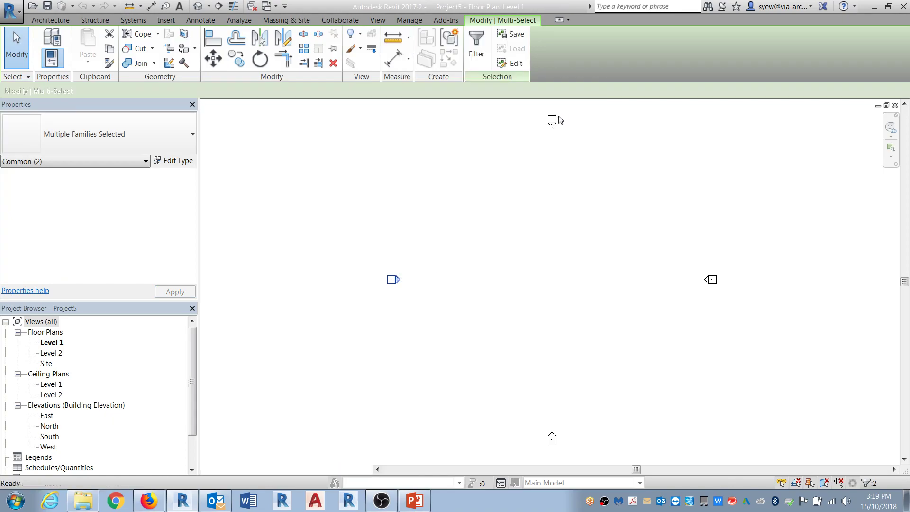
- Copy Level 2 upward by 4000 in the North elevation to add a third level, and open the Level 1 floor plan
double_click(49, 425)
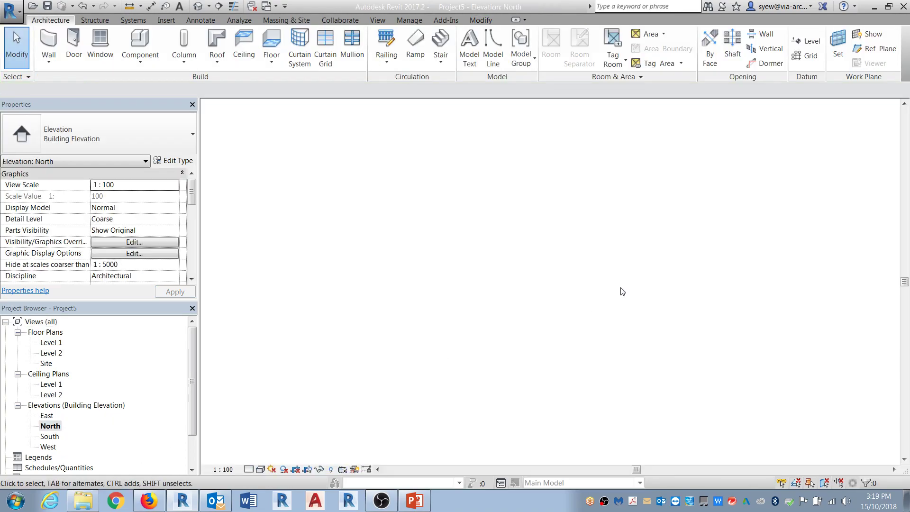
left_click(815, 247)
left_click(246, 61)
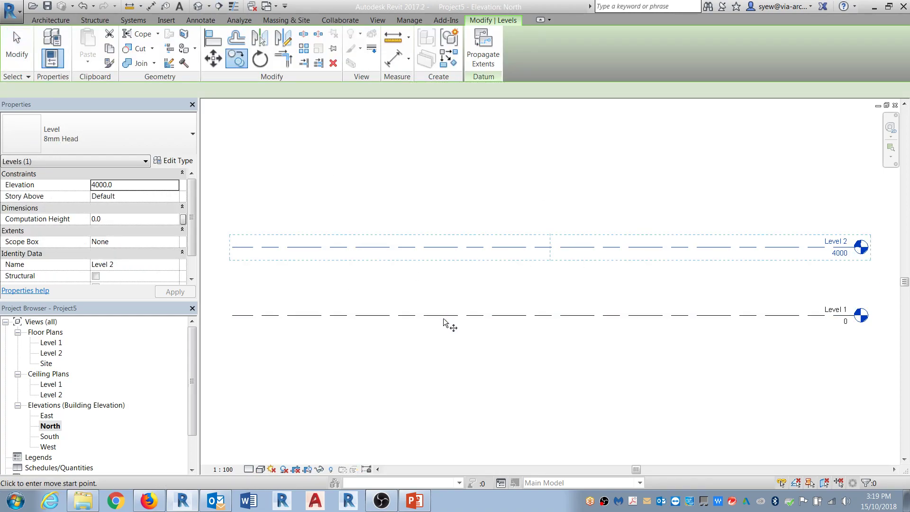
left_click(442, 315)
left_click(440, 248)
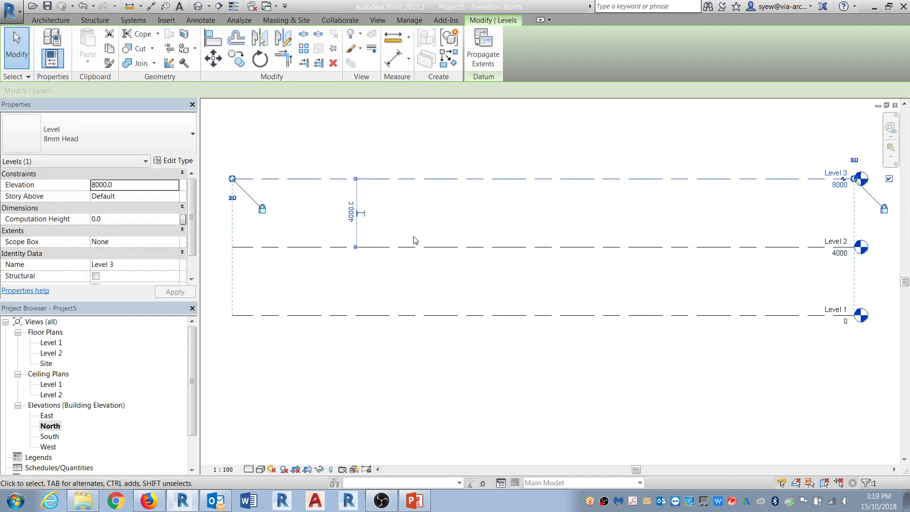
left_click(305, 298)
double_click(47, 344)
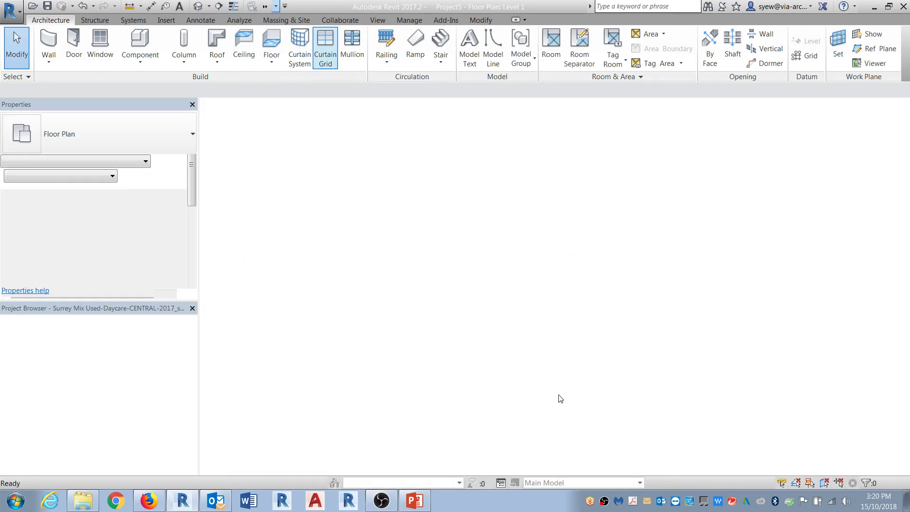
- Switch back to the Surrey Mix Used project and open its source Level 3 floor plan
scroll(575, 190, "down", 2)
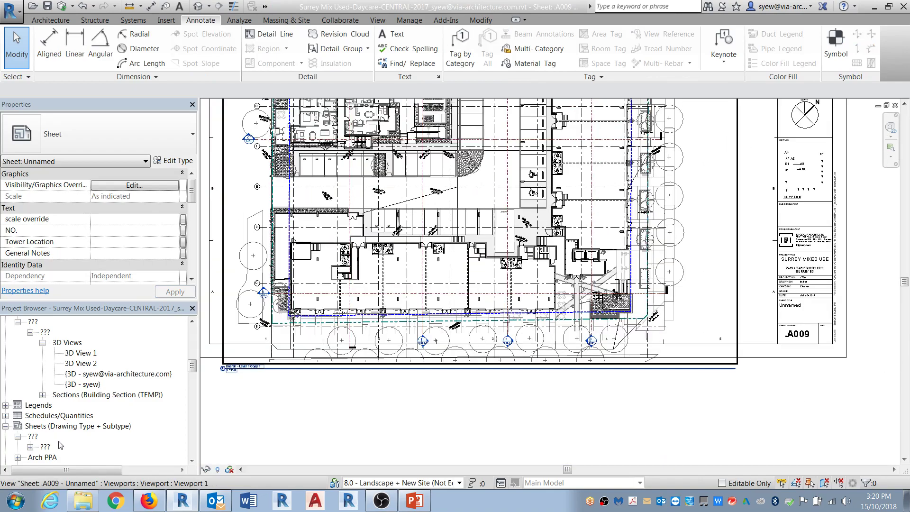
left_click(59, 446)
scroll(98, 366, "up", 7)
scroll(97, 366, "up", 8)
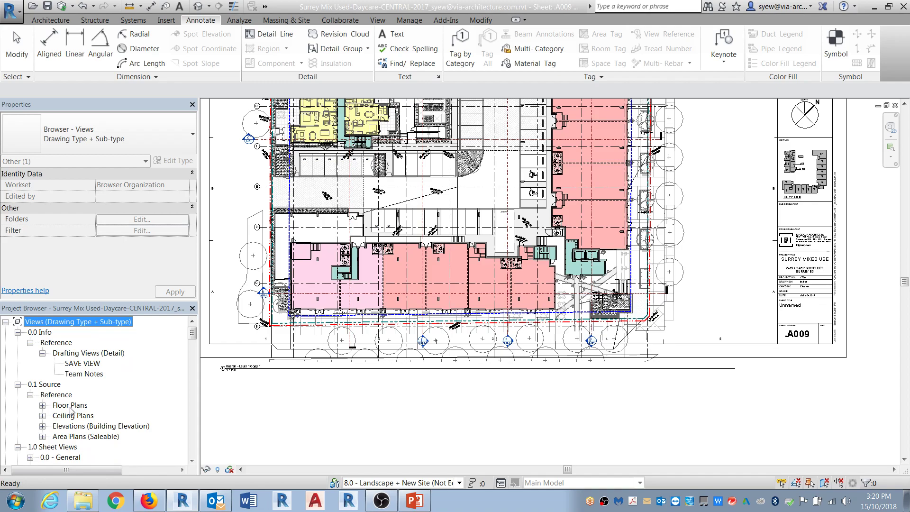
double_click(70, 407)
scroll(85, 403, "down", 3)
left_click(76, 395)
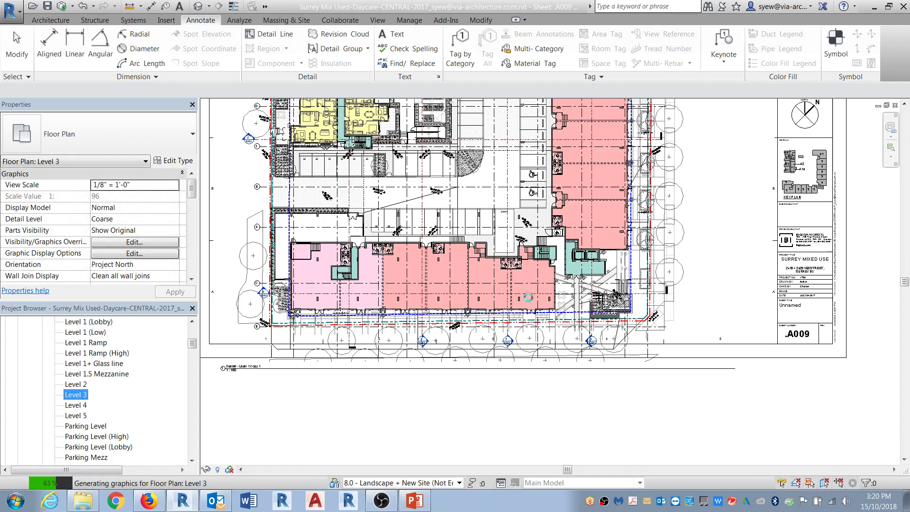
- Copy a Suite 1B model group from the Surrey project's Level 3 plan, paste it into the new project's Level 1 plan and view it in 3D
scroll(444, 283, "up", 6)
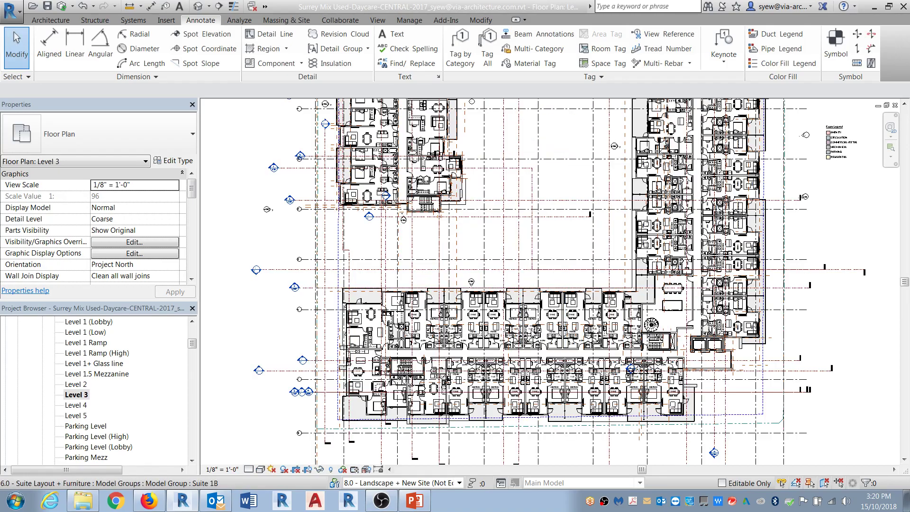
left_click(443, 286)
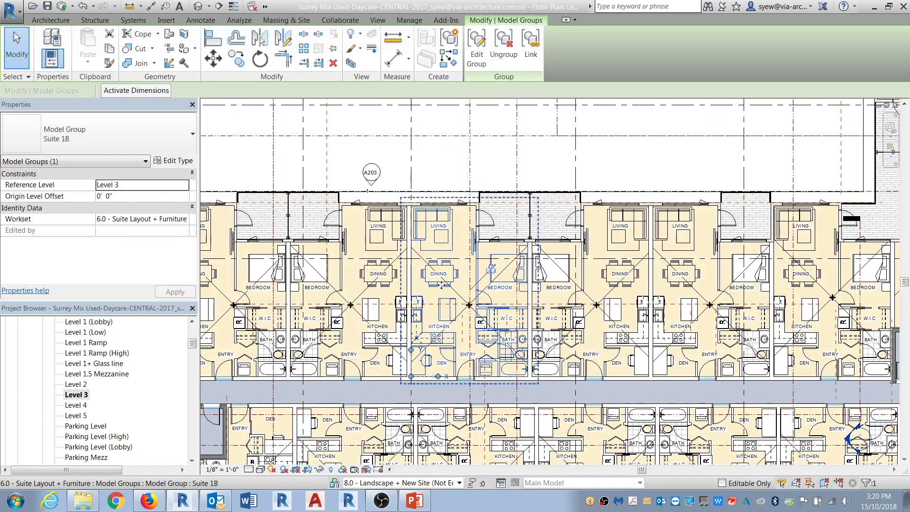
key("ctrl+c")
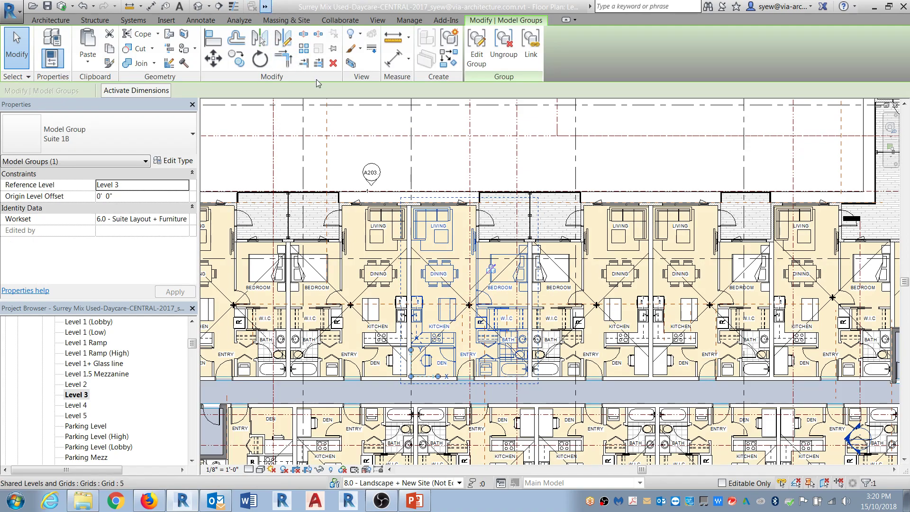
key("ctrl+Tab")
key("ctrl+v")
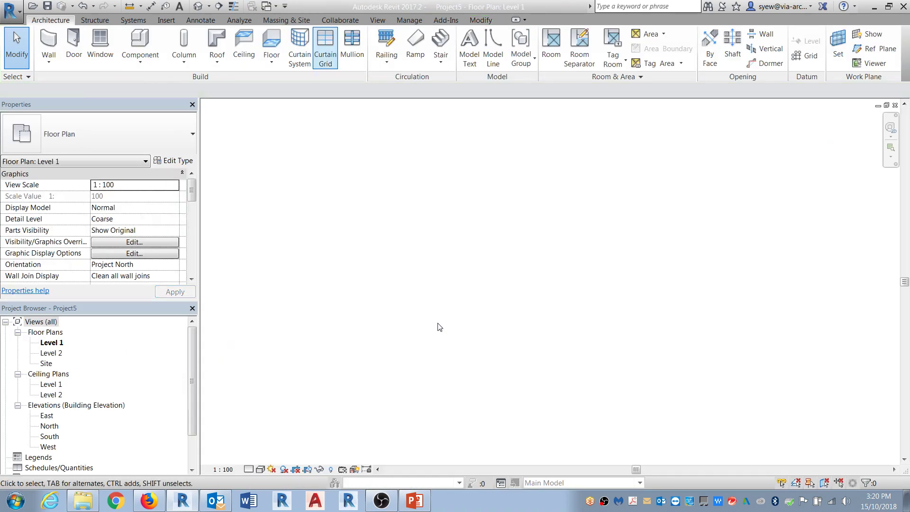
left_click(465, 304)
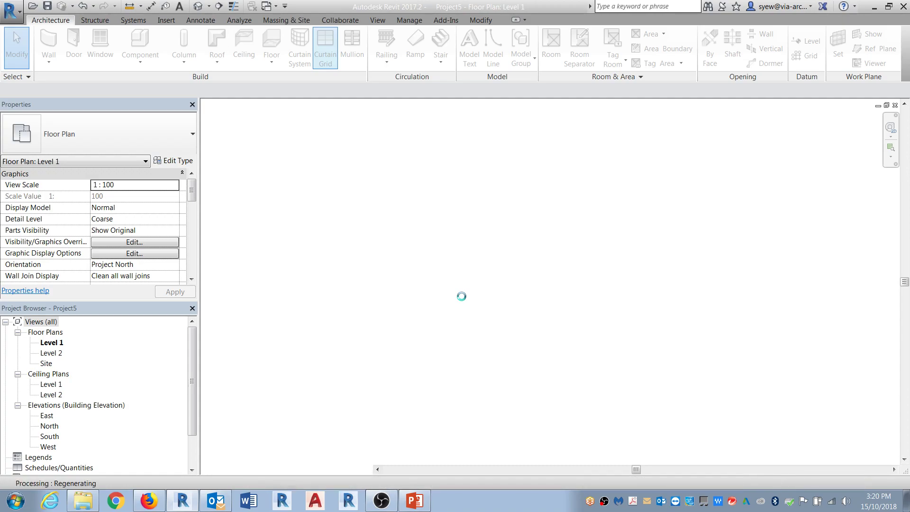
left_click(425, 264)
key("Escape")
left_click(198, 6)
middle_click_drag(593, 303, 658, 310, "shift")
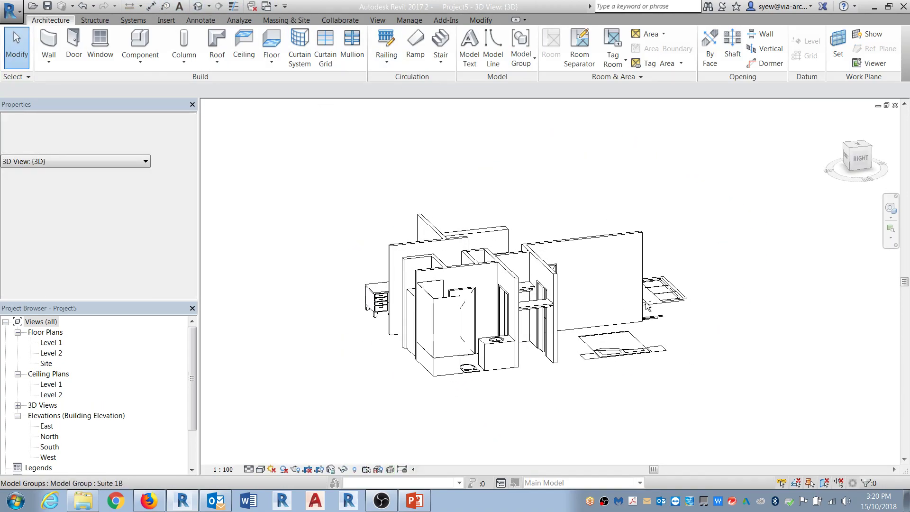
- In the North elevation, move the pasted Suite 1B group about 24400 mm sideways so it sits within the extent of the level lines
double_click(49, 436)
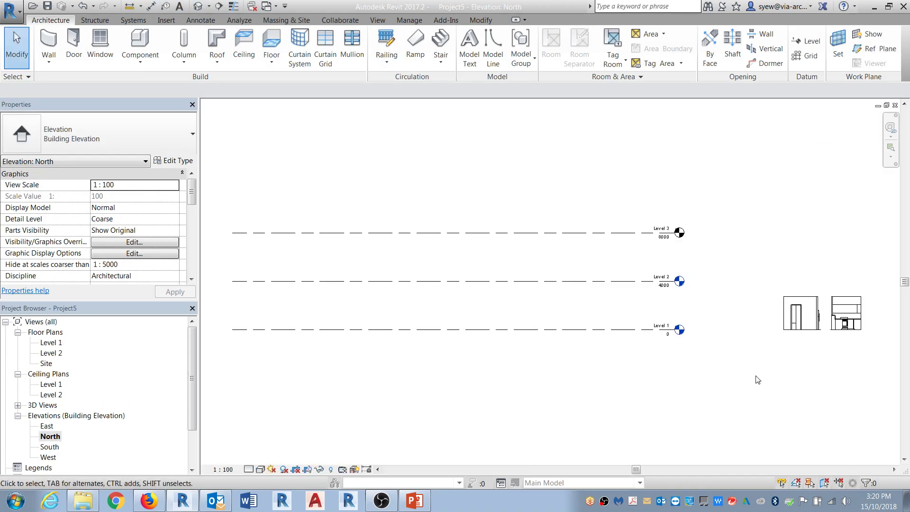
left_click(824, 327)
scroll(825, 327, "up", 2)
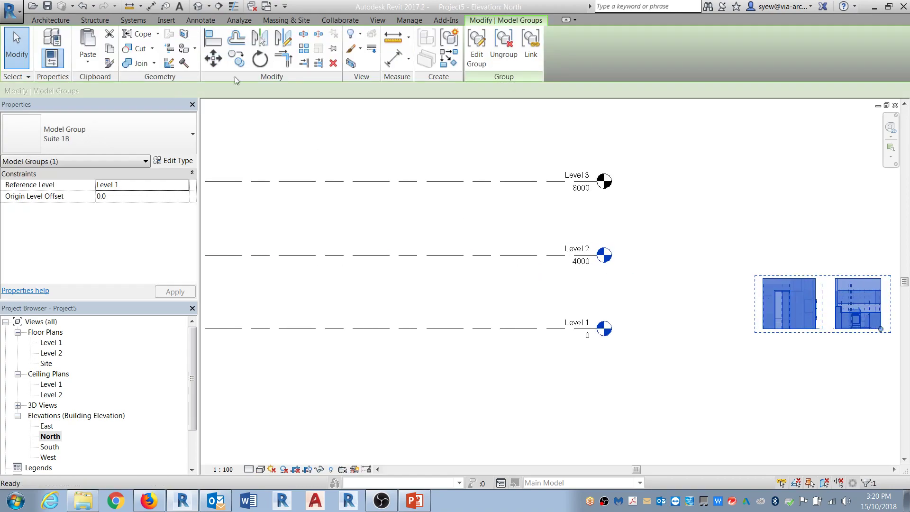
left_click(212, 64)
left_click(762, 329)
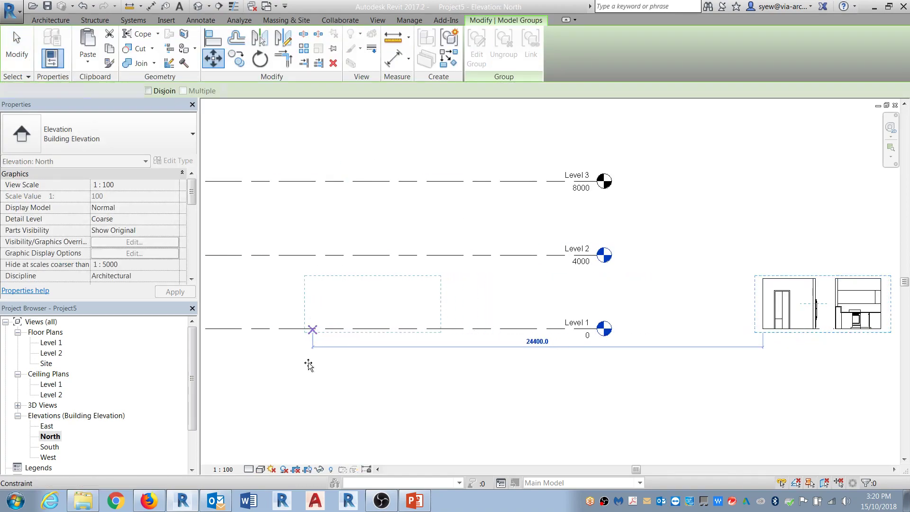
left_click(310, 364)
left_click(325, 374)
middle_click_drag(434, 350, 495, 352)
scroll(564, 286, "up", 1)
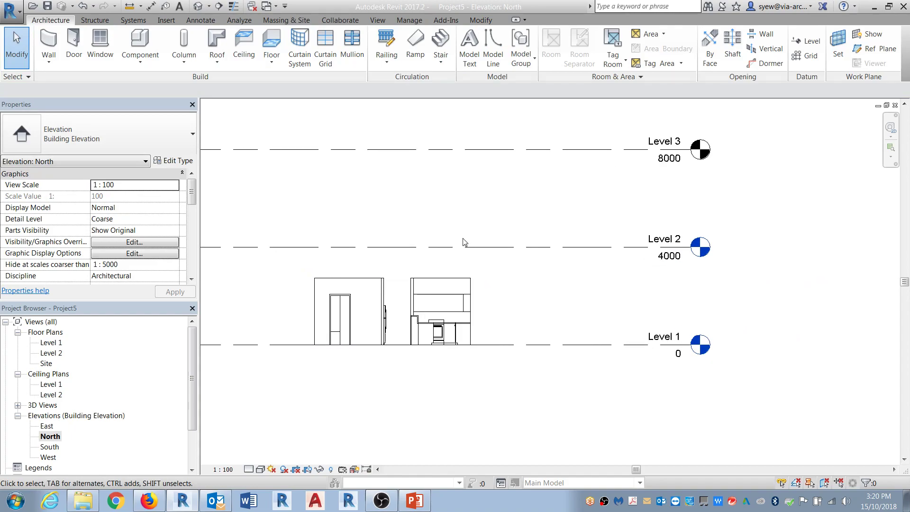
- Set the project length units to feet and fractional inches, rounded to the nearest 1/256", with 0 feet and spaces suppressed
key("u")
key("n")
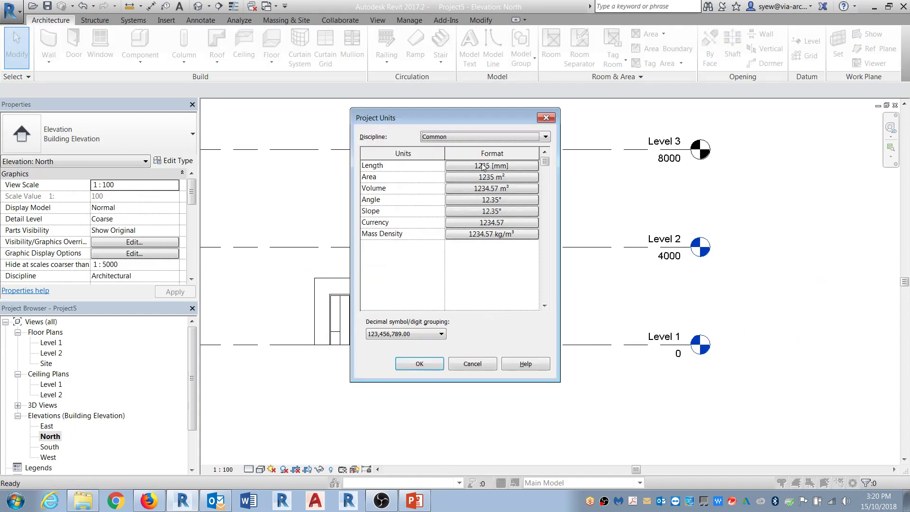
left_click(482, 166)
left_click(496, 186)
left_click(489, 206)
left_click(419, 214)
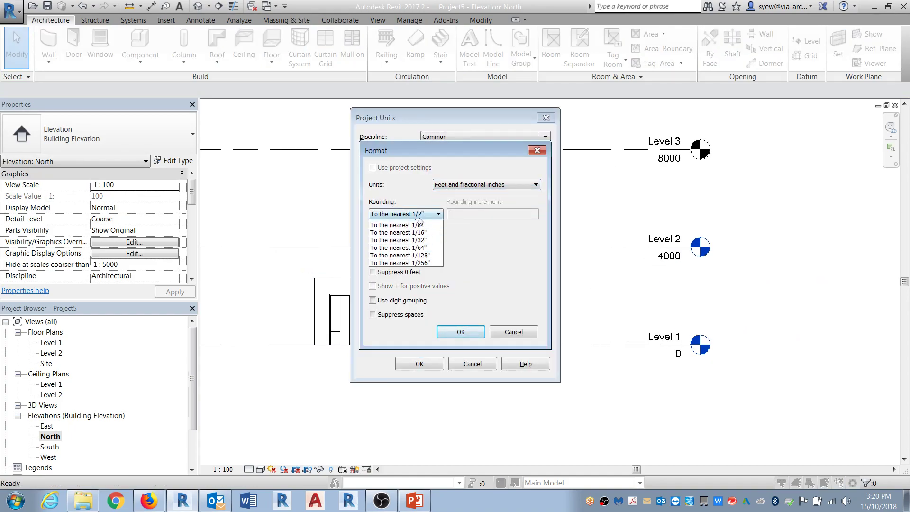
left_click(401, 303)
left_click(372, 271)
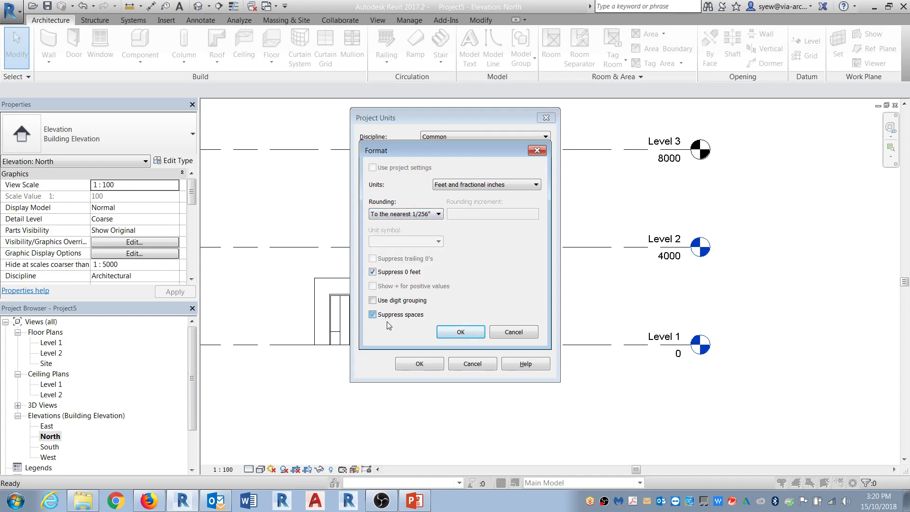
left_click(461, 332)
left_click(419, 364)
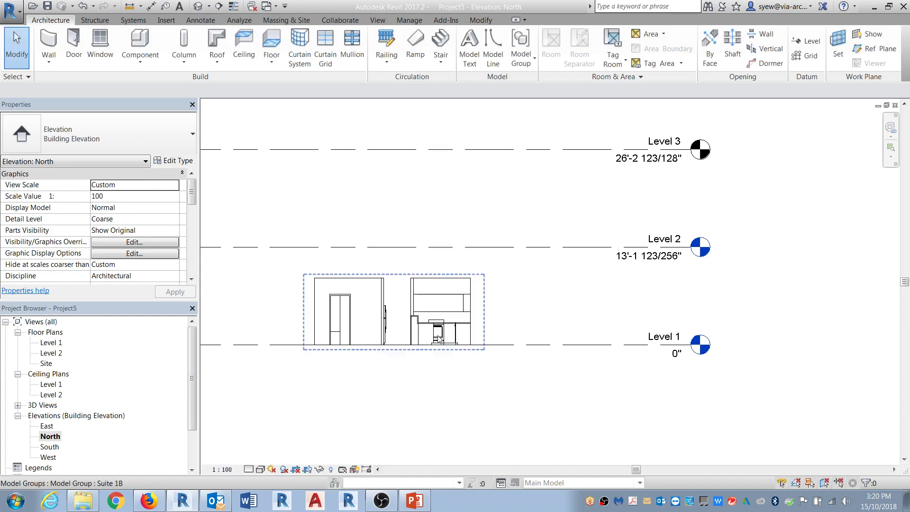
- Try setting Level 2's elevation to 10'-0", and undo the change
left_click(518, 247)
double_click(637, 256)
type("11")
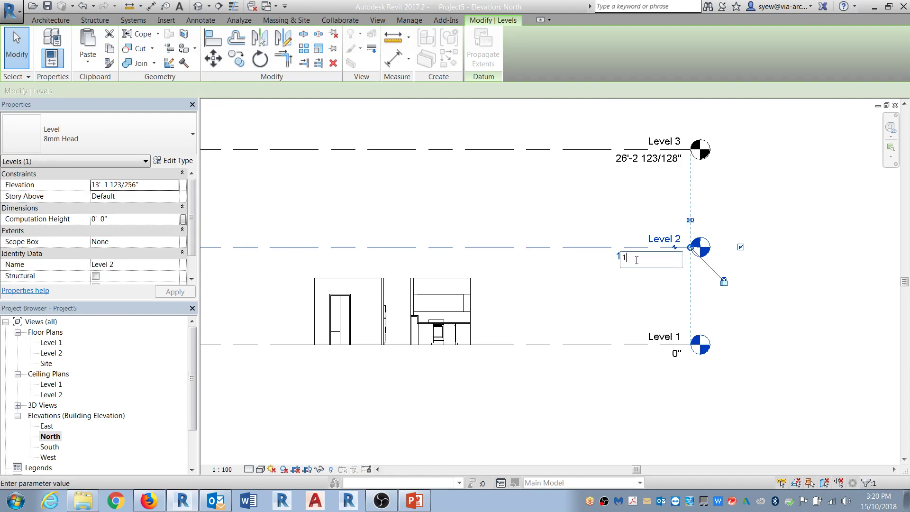
key("Return")
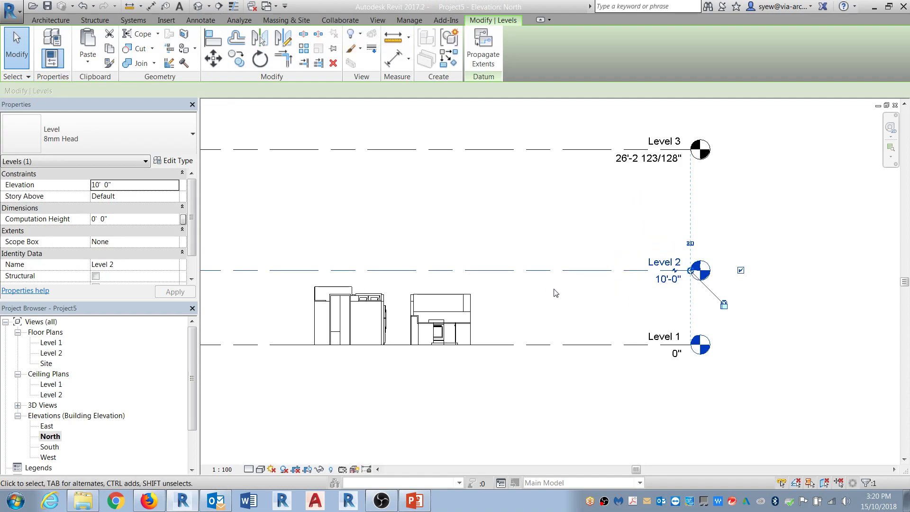
key("ctrl+z")
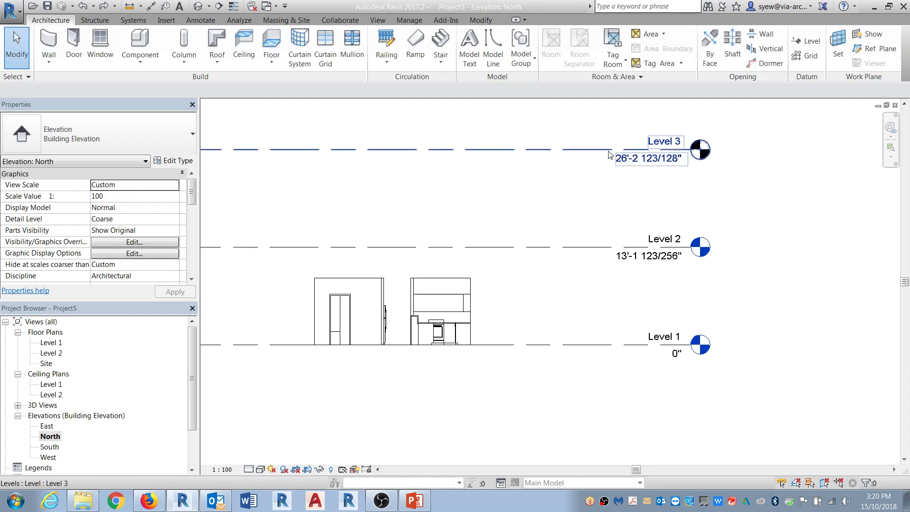
- Try setting Level 3's elevation to 10'-0", and undo the change
left_click(649, 158)
left_click(648, 158)
type("210")
key("Return")
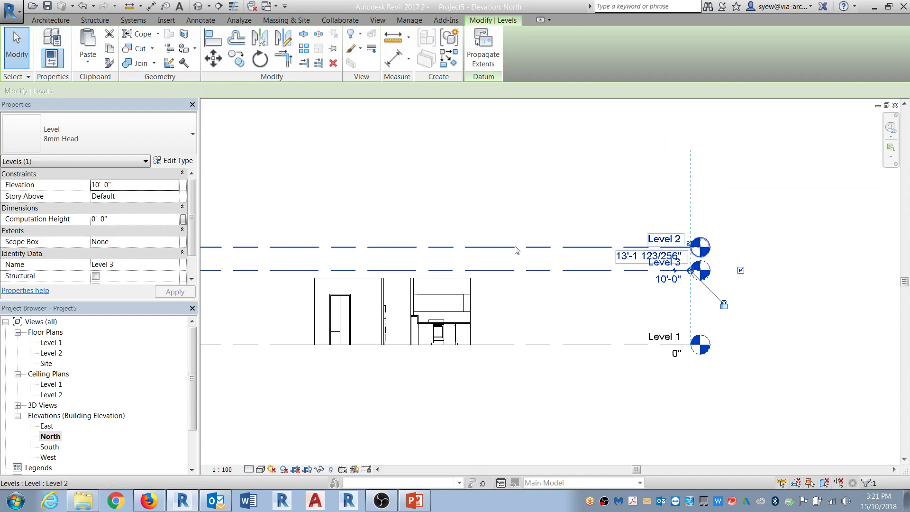
key("ctrl+z")
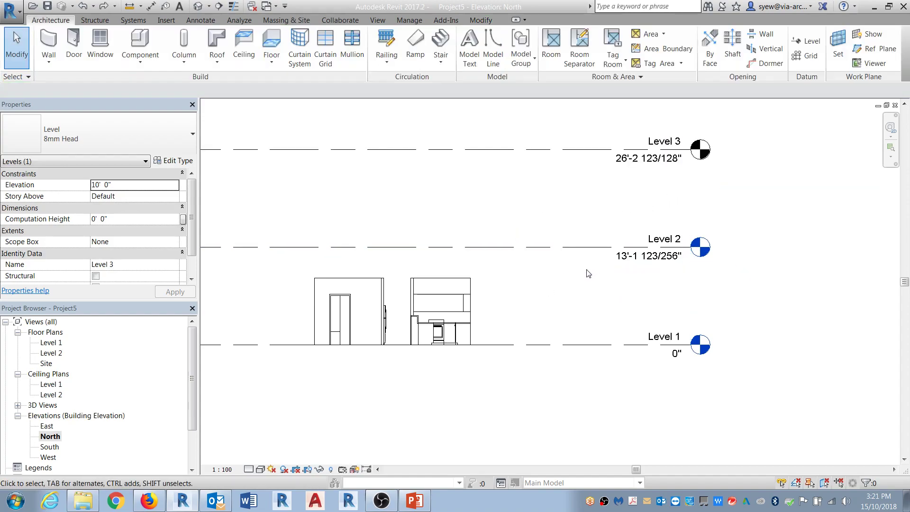
- Start editing the Suite 1B model group and open the 3D view with the whole group in sight
left_click(441, 327)
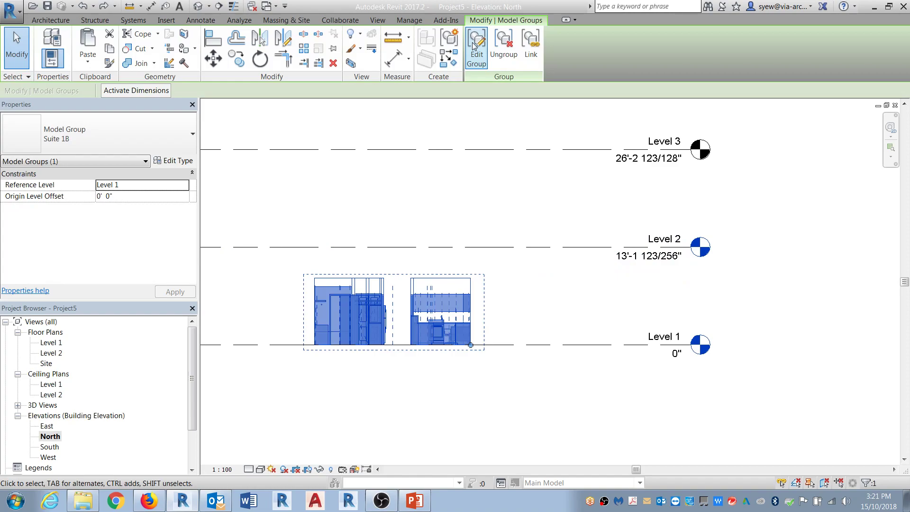
left_click(634, 246)
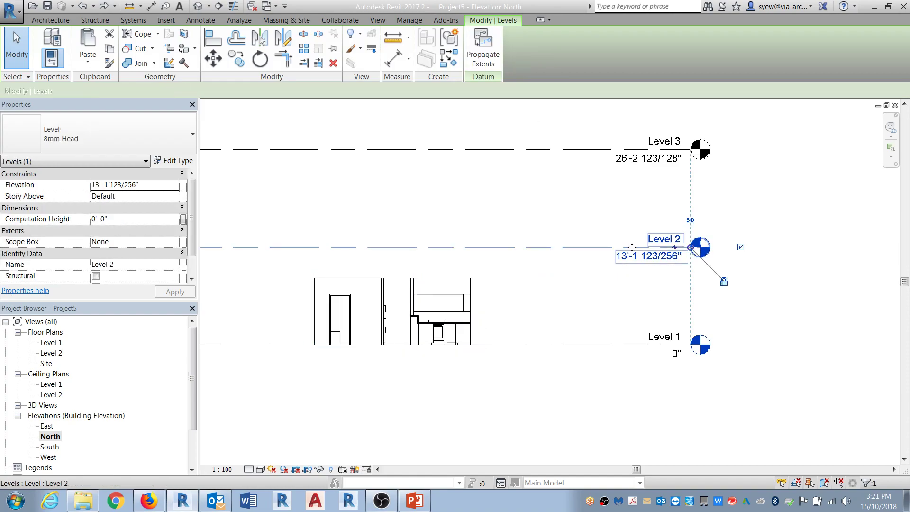
left_click(462, 282)
left_click(476, 48)
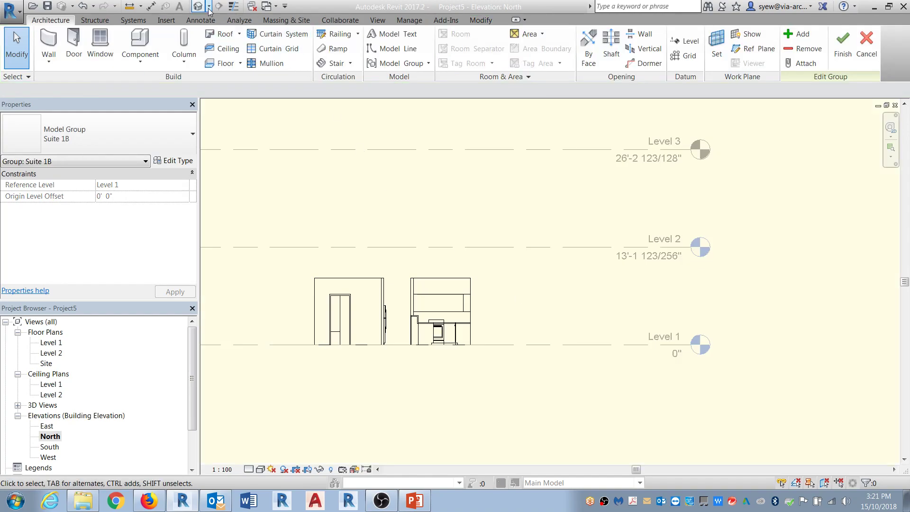
left_click_drag(598, 436, 270, 227)
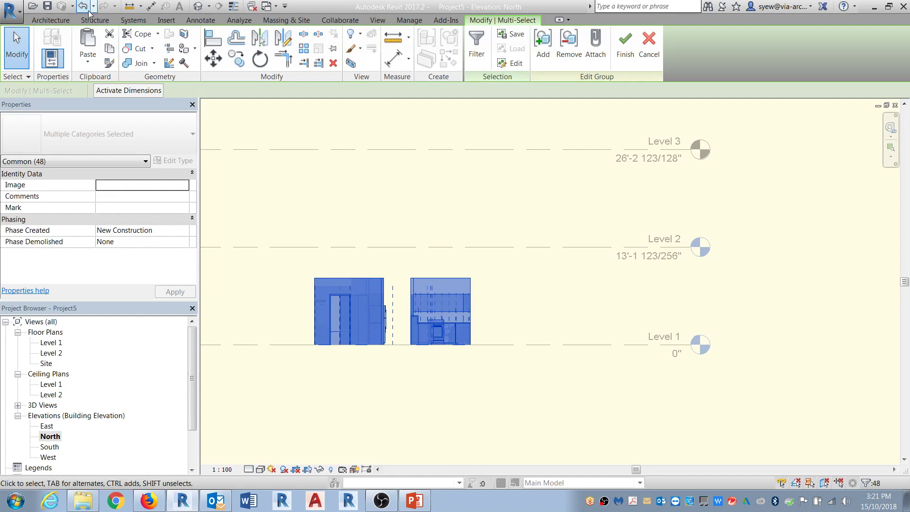
left_click(197, 6)
scroll(519, 251, "down", 2)
middle_click_drag(526, 275, 272, 99)
scroll(422, 209, "down", 1)
- Filter the Suite 1B group's elements to walls only, set their top constraint to Unconnected, and finish editing the group
left_click_drag(687, 357, 319, 131)
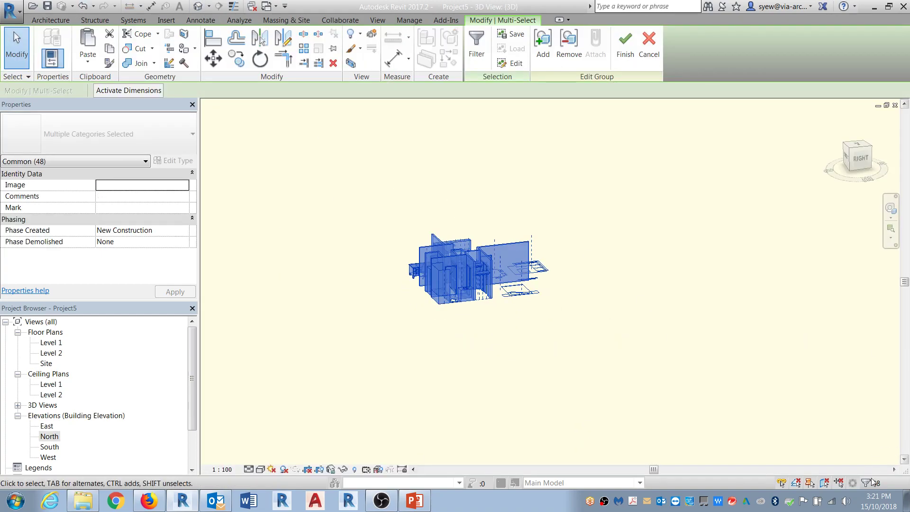
left_click(871, 478)
left_click(521, 194)
left_click(356, 241)
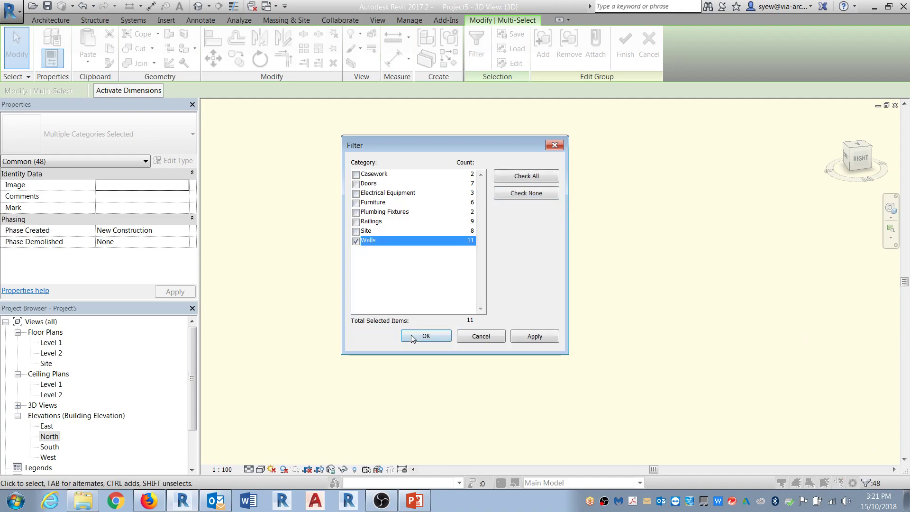
left_click(411, 335)
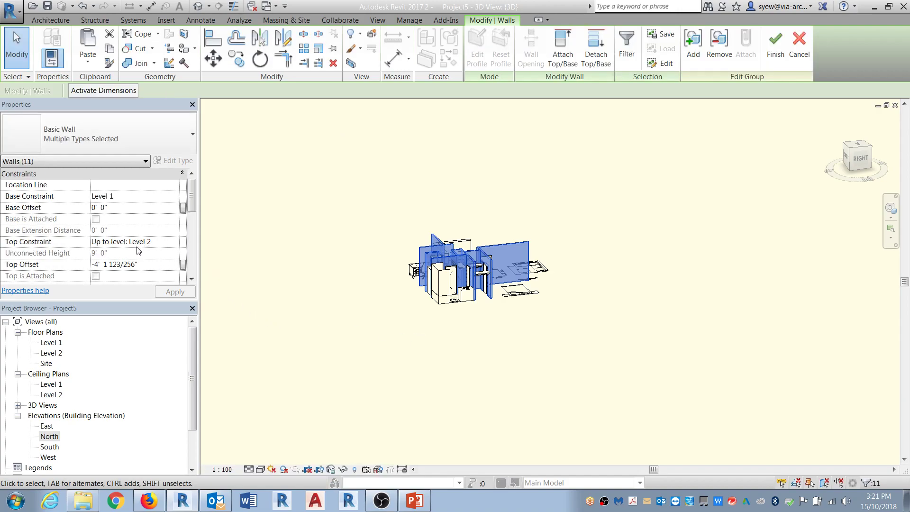
left_click(175, 245)
left_click(175, 264)
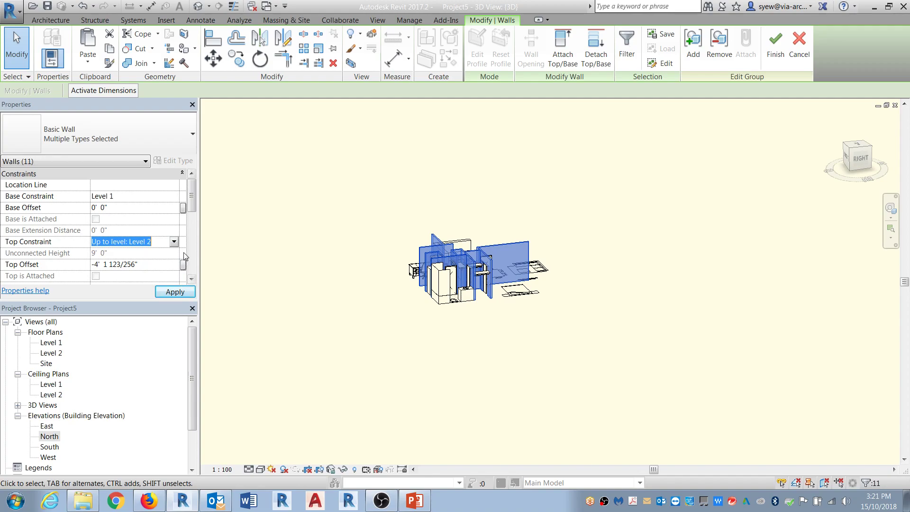
left_click(129, 253)
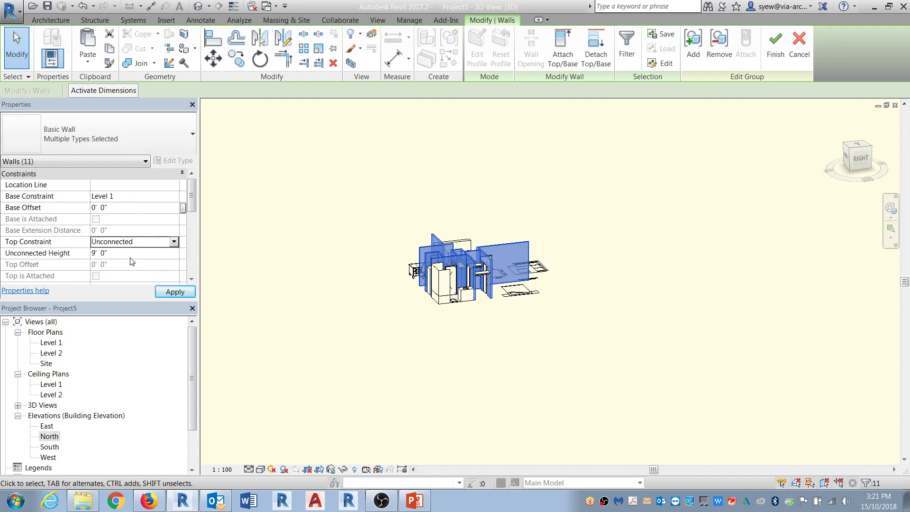
left_click(634, 165)
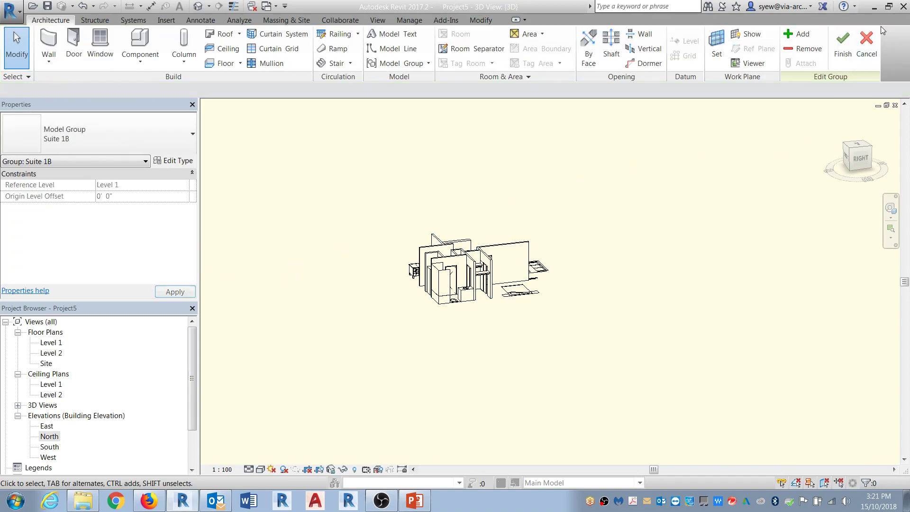
left_click(843, 47)
left_click(510, 315)
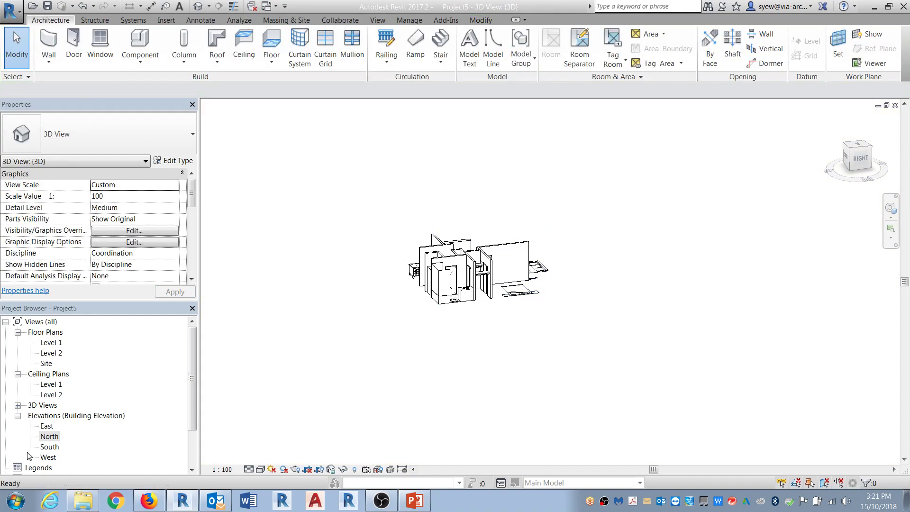
- In the North elevation, move Level 2 down to the top of the suite's walls and set its elevation to 10'-0"
double_click(49, 436)
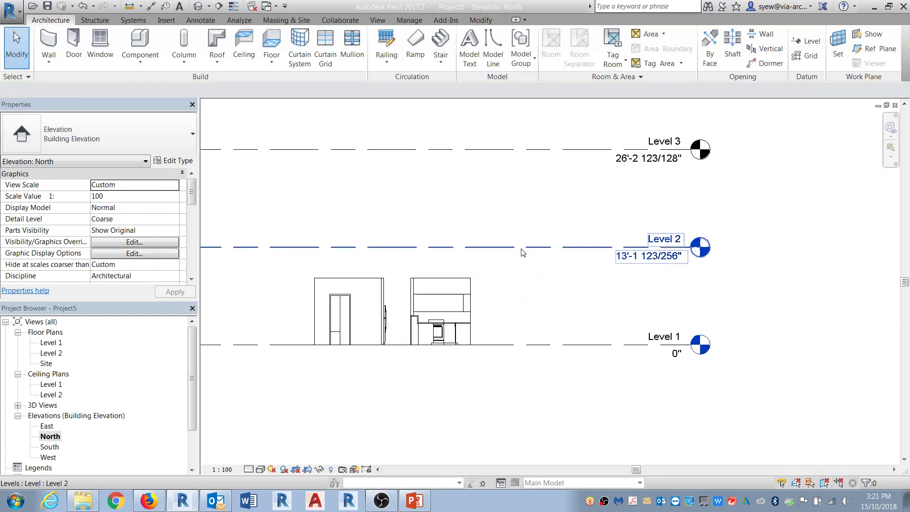
left_click(521, 249)
left_click(214, 59)
left_click(434, 249)
left_click(434, 278)
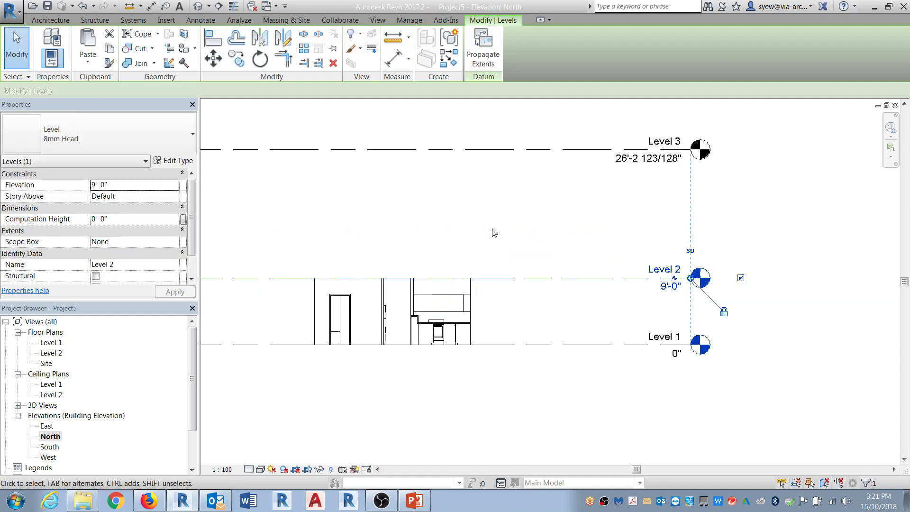
left_click(664, 289)
key("Return")
key("Escape")
- Set Level 3's elevation to 20'-0"
left_click(667, 159)
left_click(667, 159)
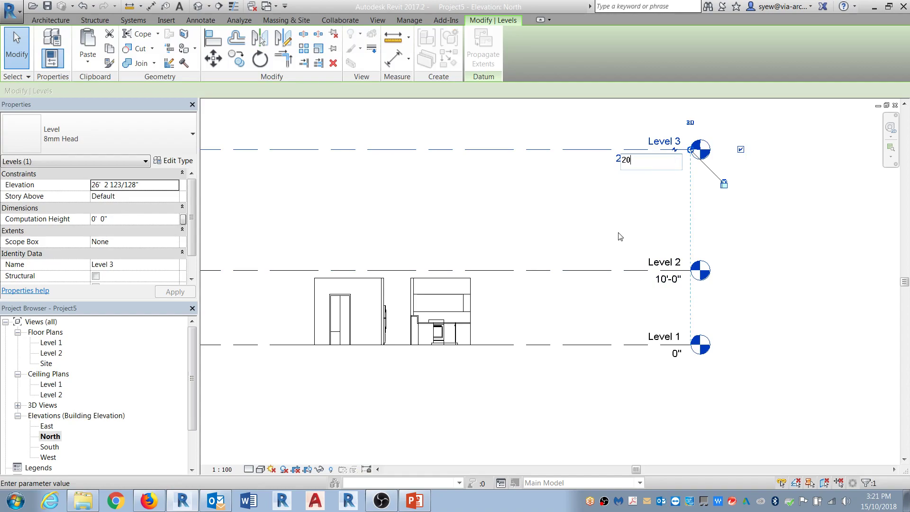
type("20")
key("Return")
key("Escape")
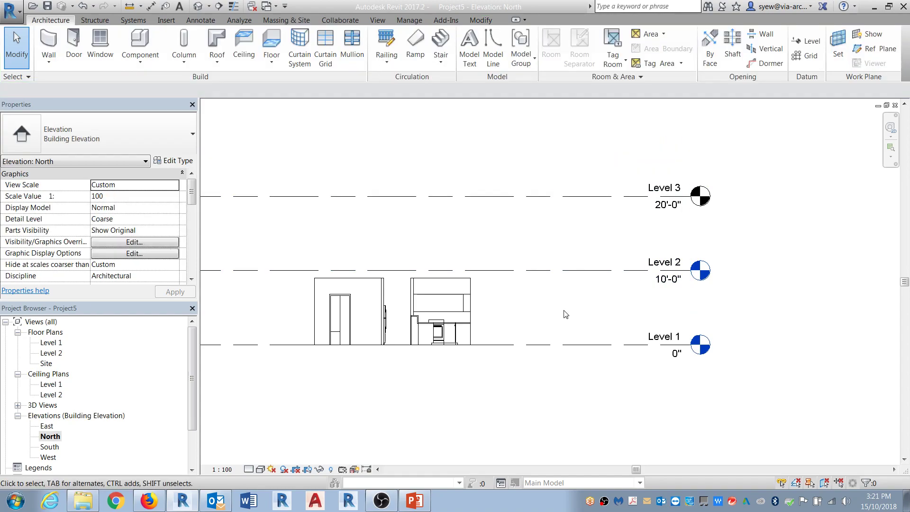
- Copy Level 3 upward by the Level 2 to Level 3 spacing of 10'-0" to add a fourth level
left_click(566, 195)
left_click(236, 58)
left_click(601, 271)
left_click(602, 197)
scroll(701, 350, "down", 2)
left_click(743, 344)
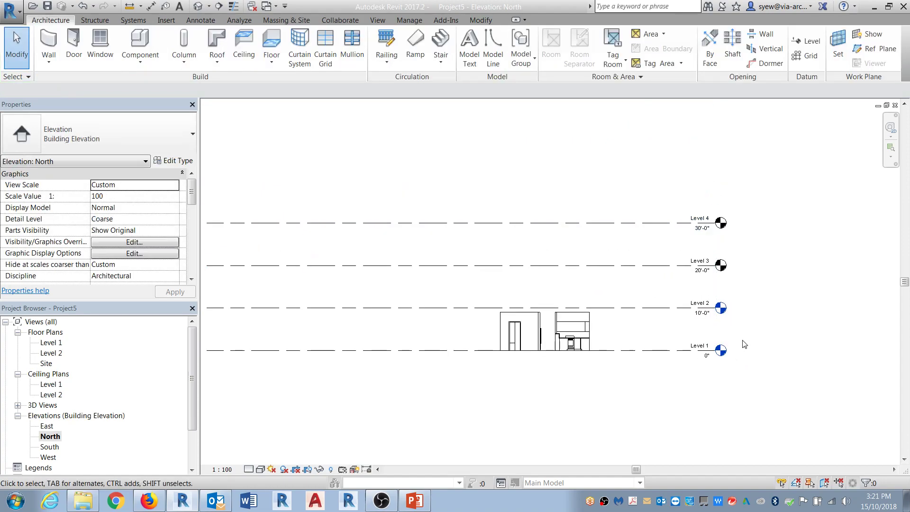
- In the Level 2 floor plan, create a floor with a rectangular boundary drawn around the whole suite
double_click(56, 342)
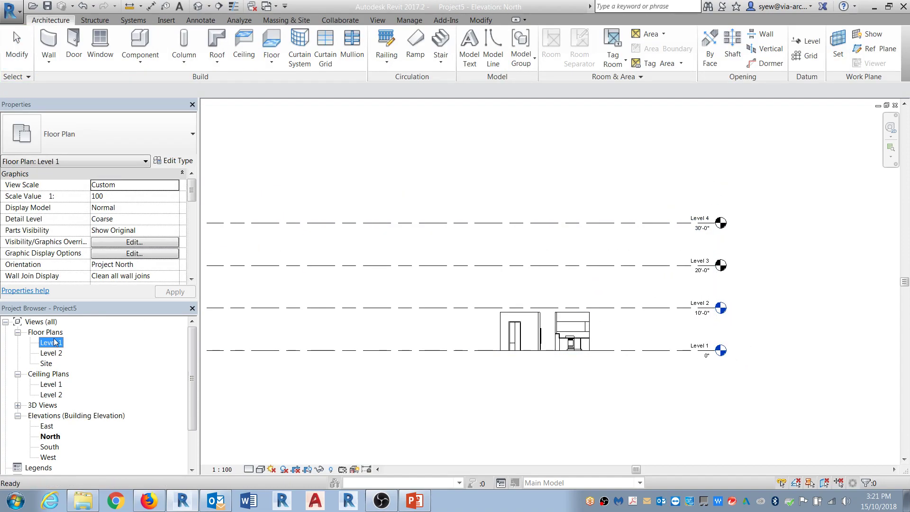
middle_click_drag(579, 180, 555, 233)
scroll(536, 129, "up", 2)
double_click(49, 352)
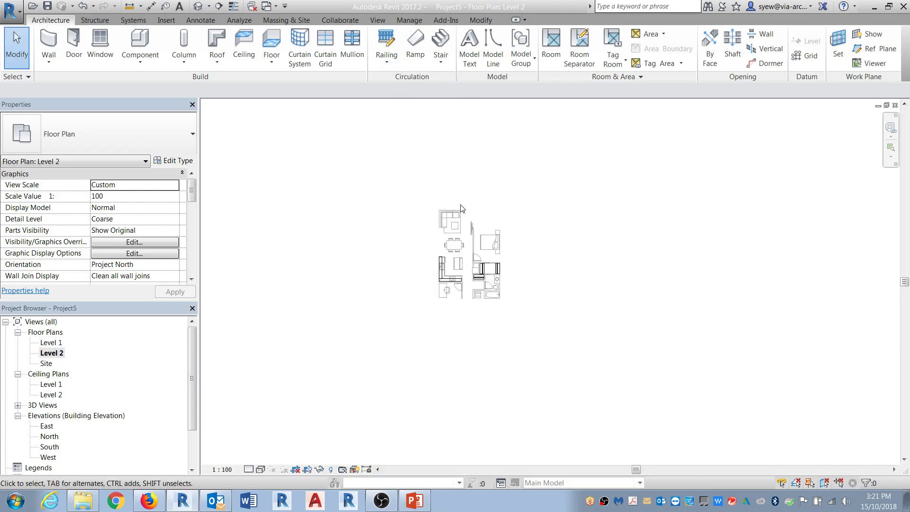
left_click(268, 44)
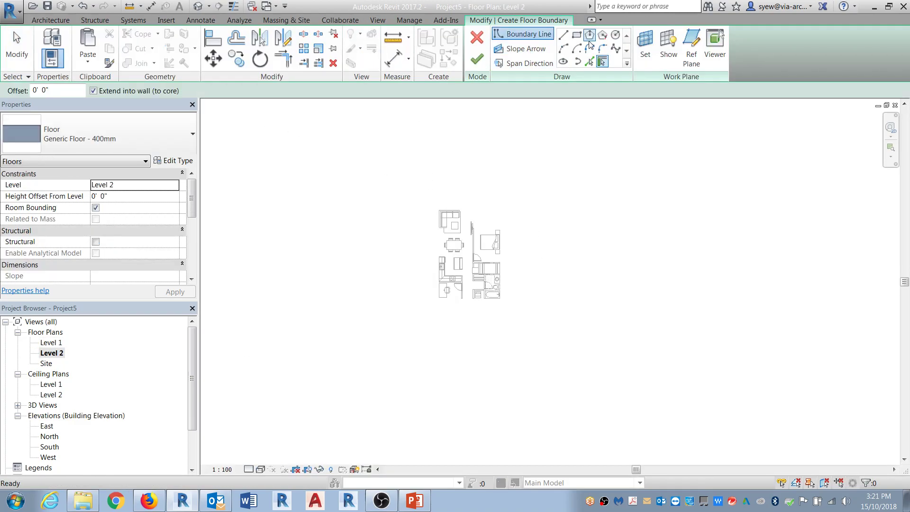
left_click(576, 36)
left_click(401, 193)
left_click(518, 310)
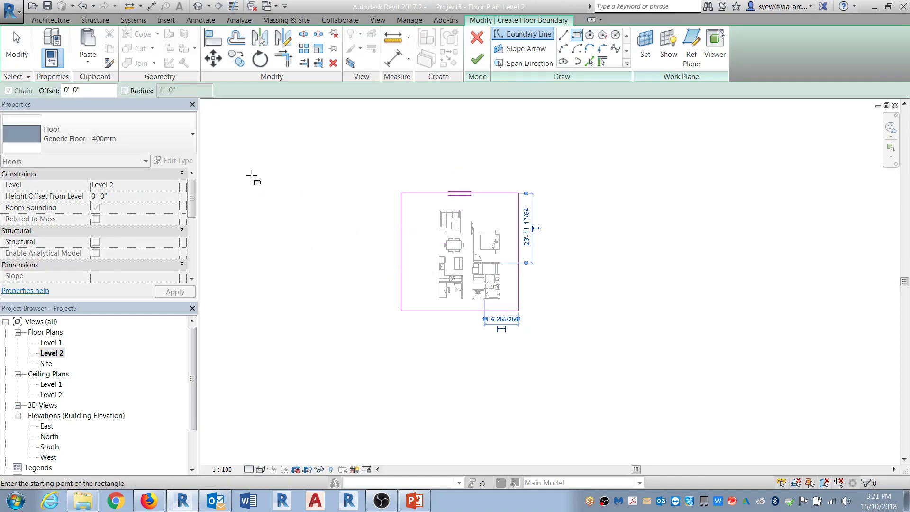
left_click(485, 61)
- Duplicate the new floor's type as Generic Floor - 12" and set its structure layer thickness to 1 foot
left_click(173, 160)
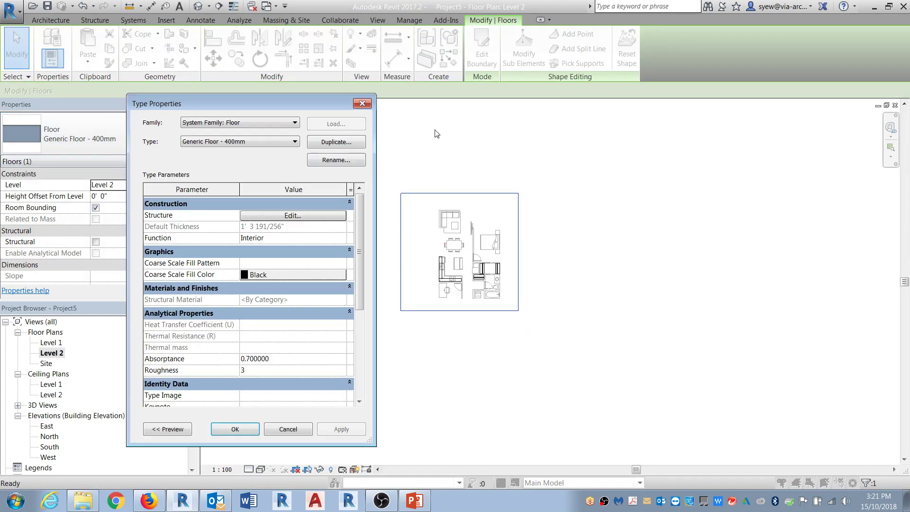
left_click(336, 142)
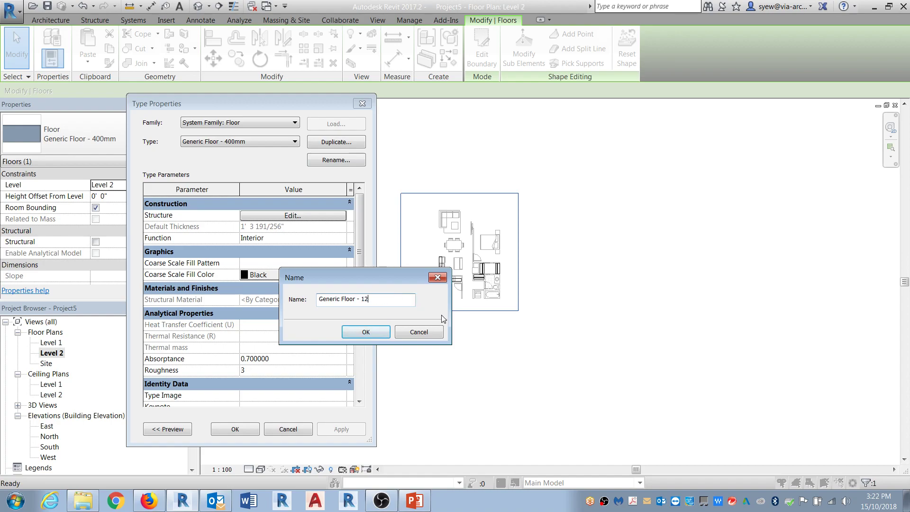
type("12\"")
key("Return")
left_click(255, 217)
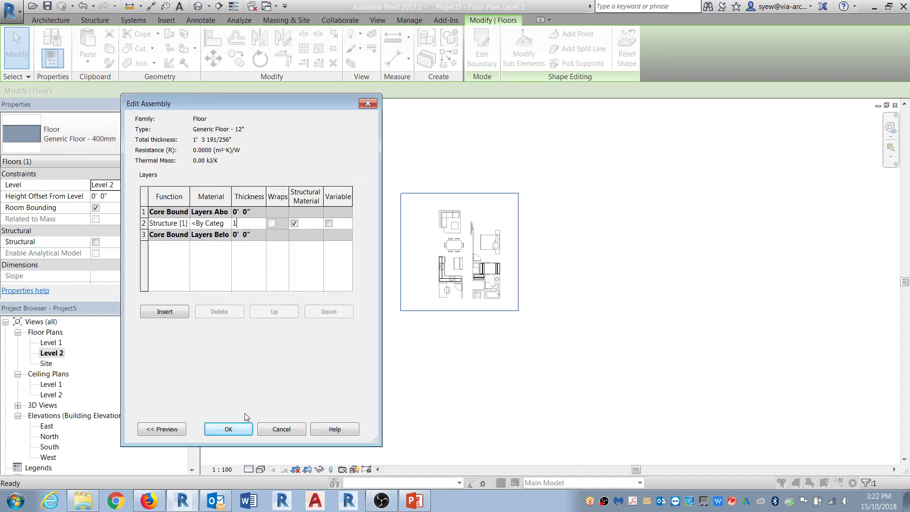
left_click(242, 429)
left_click(242, 428)
left_click(410, 166)
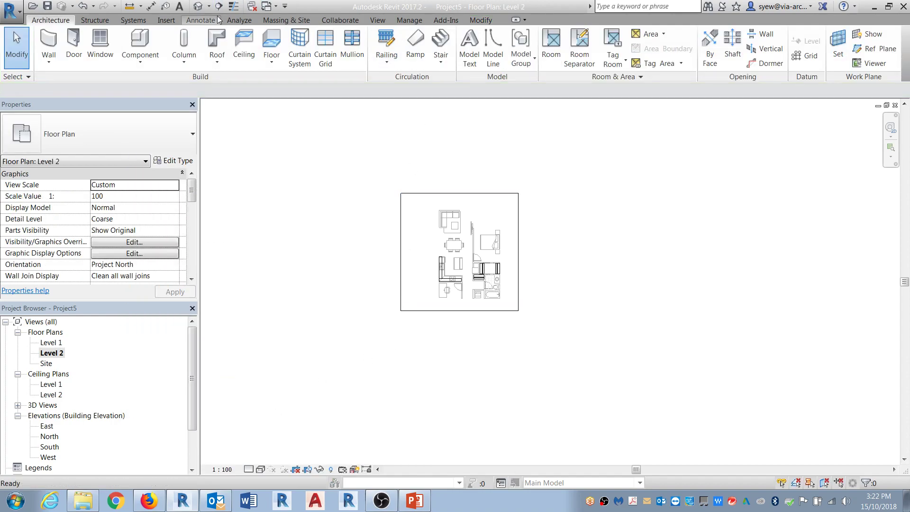
- In the 3D view, copy the floor and paste it aligned to Levels 1 through 4
left_click(199, 10)
middle_click_drag(507, 289, 580, 236, "shift")
middle_click_drag(789, 153, 682, 186)
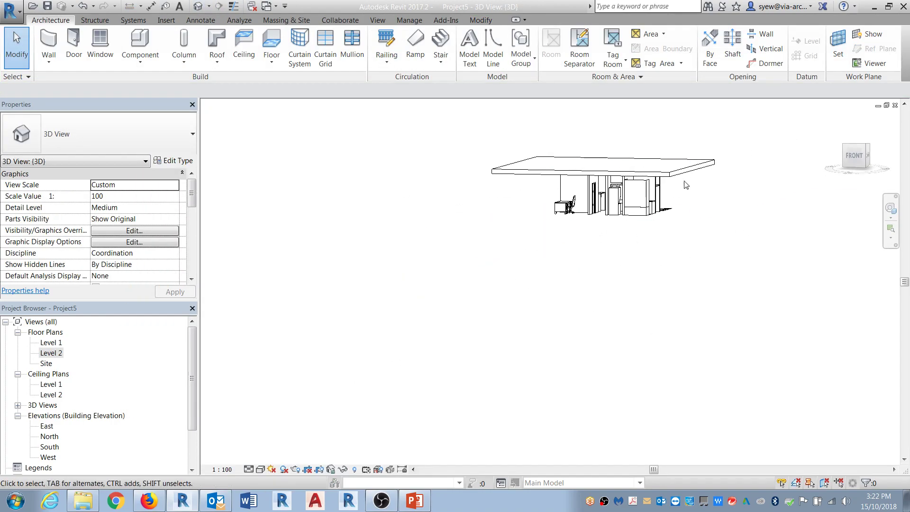
left_click(619, 179)
left_click(88, 58)
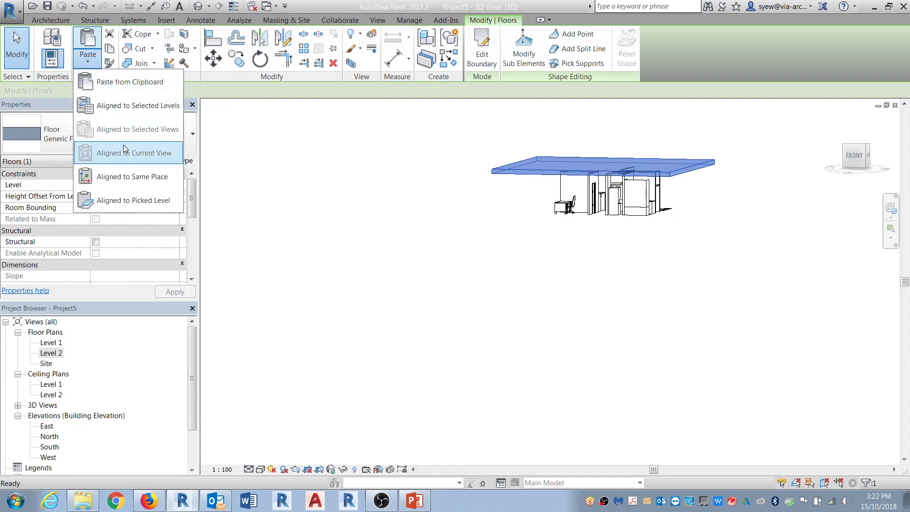
left_click(137, 112)
left_click(406, 194, "shift")
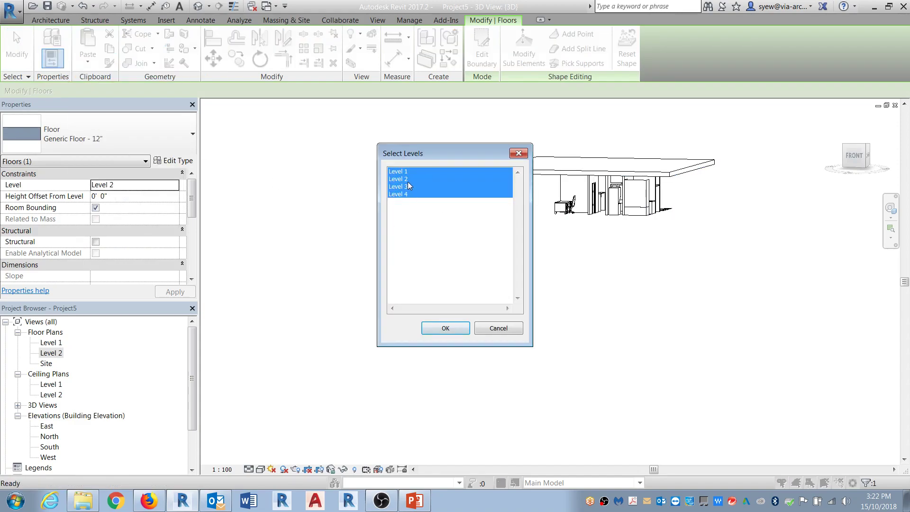
left_click(445, 328)
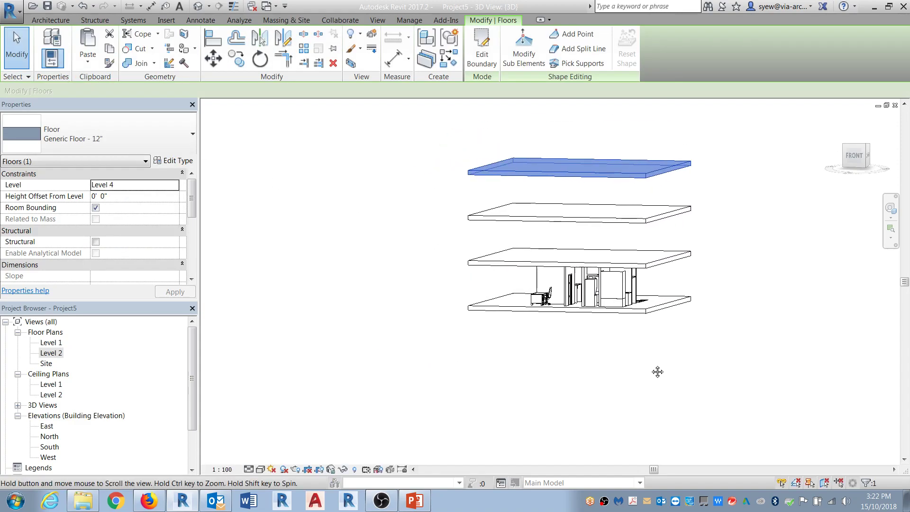
middle_click_drag(657, 372, 640, 373)
left_click(619, 373)
- Copy the Suite 1B group on Level 1 and paste it aligned to Level 3 and Level 4
left_click(590, 302)
mouse_move(583, 359)
middle_mouse_down("shift")
mouse_move(630, 301)
mouse_move(599, 363)
middle_mouse_up("shift")
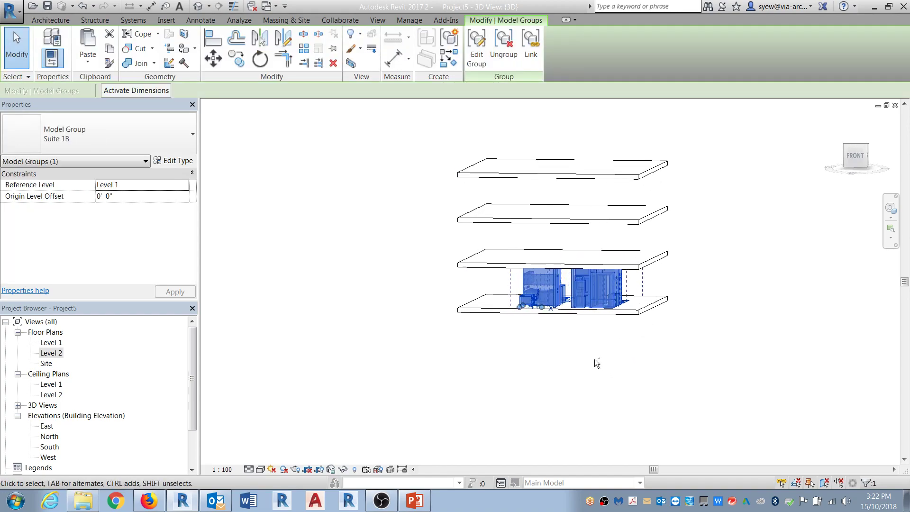
left_click(87, 54)
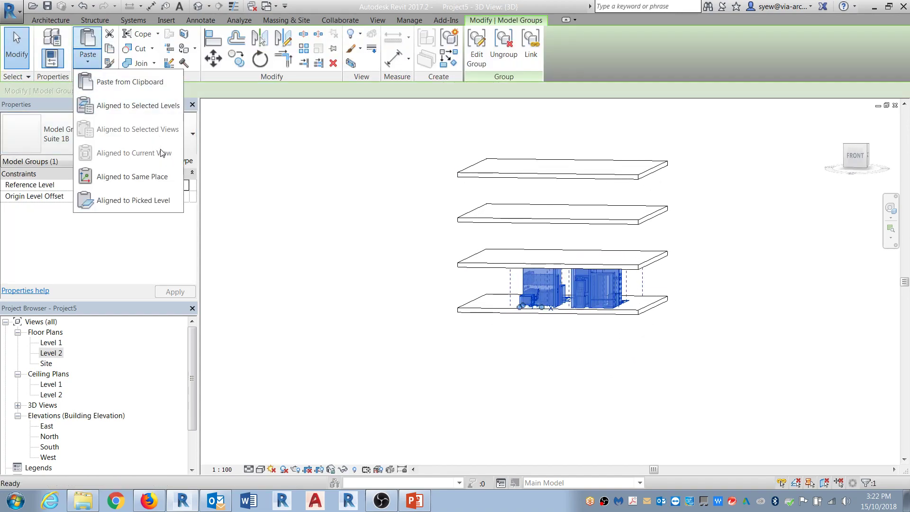
left_click(155, 110)
left_click(406, 187)
left_click(406, 194, "ctrl")
left_click(441, 328)
middle_click_drag(706, 228, 675, 227, "shift")
key("Escape")
- Select the individual walls inside the Level 3 Suite 1B group and attach their tops to the Level 4 floor slab
middle_click_drag(599, 145, 580, 194, "shift")
left_click(581, 194)
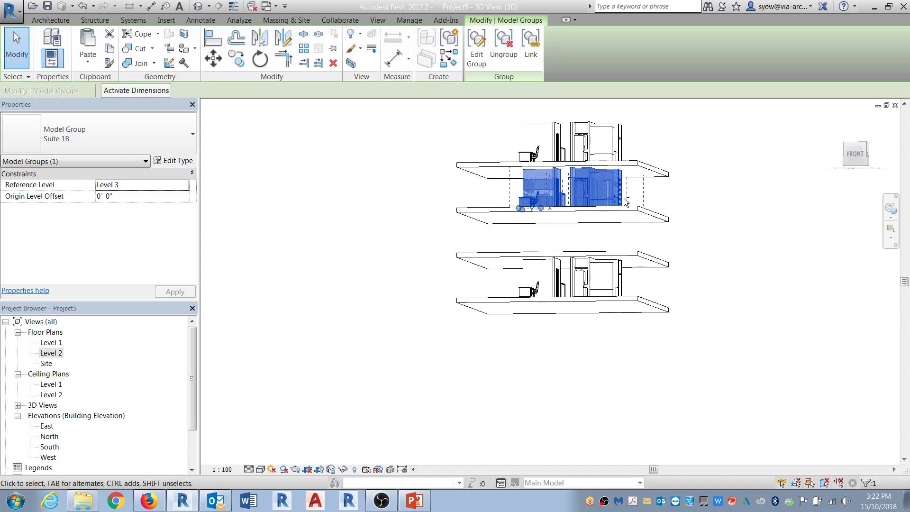
scroll(593, 175, "up", 4)
key("Escape")
middle_click_drag(643, 168, 584, 165, "shift")
key("Tab")
key("Tab")
left_click(582, 153)
mouse_move(671, 238)
middle_mouse_down("shift")
mouse_move(650, 248)
mouse_move(662, 227)
middle_mouse_up("shift")
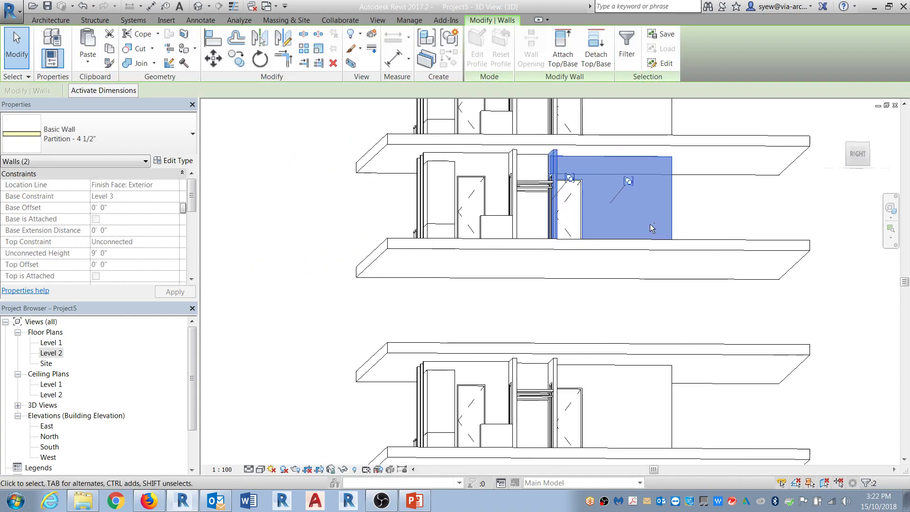
key("Tab")
key("Tab")
left_click(513, 156, "ctrl")
middle_click_drag(526, 172, 585, 180, "shift")
key("Tab")
left_click(558, 139, "ctrl")
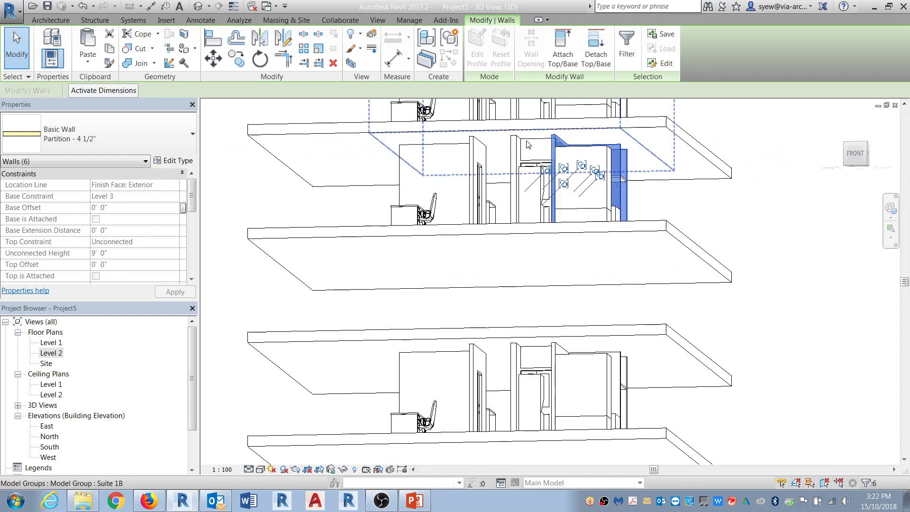
key("Tab")
left_click(513, 147, "ctrl")
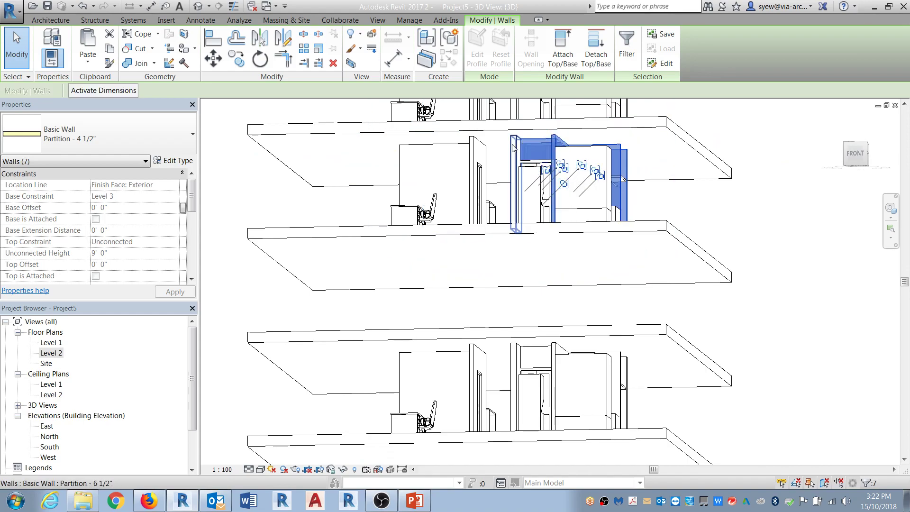
key("Tab")
left_click(472, 154, "ctrl")
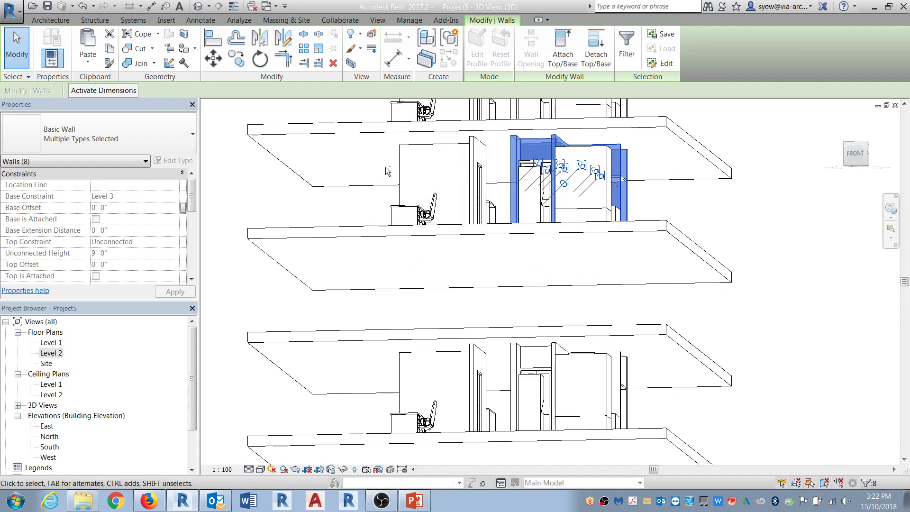
middle_click_drag(393, 169, 508, 155, "shift")
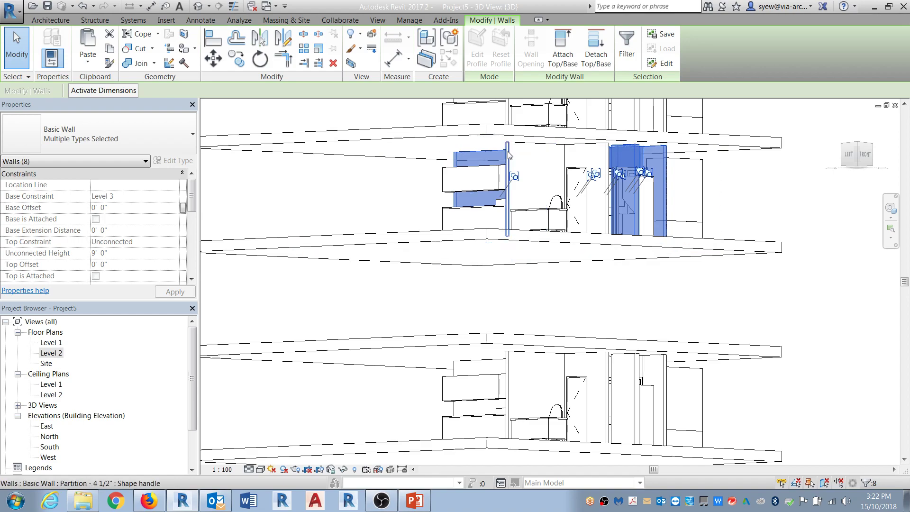
scroll(528, 148, "up", 3)
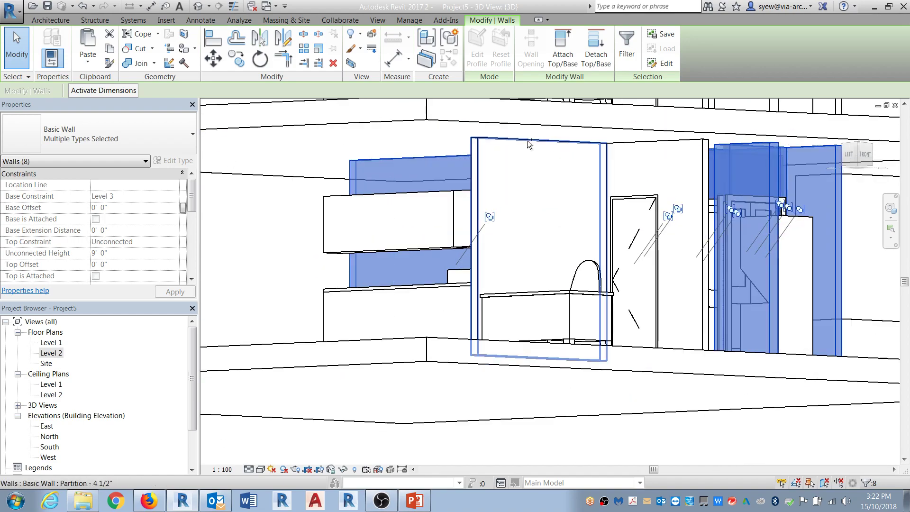
left_click(528, 145, "ctrl")
key("Tab")
left_click(704, 144, "ctrl")
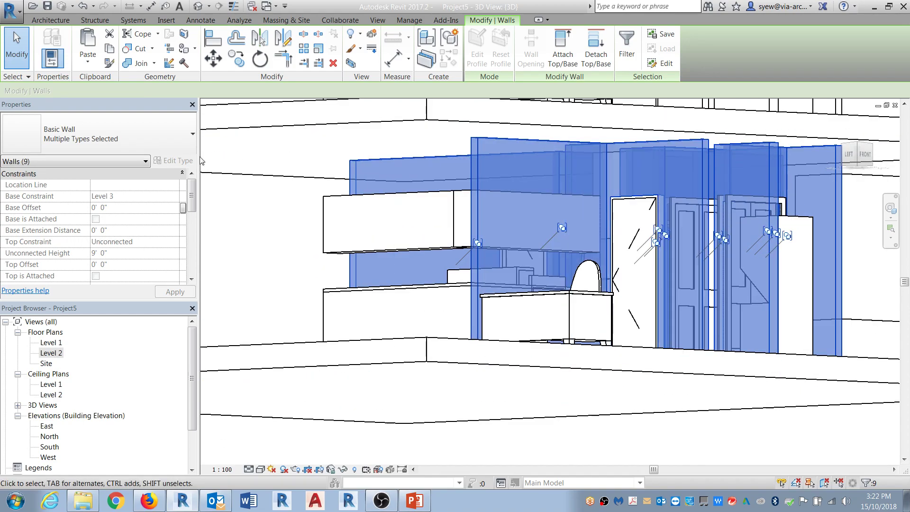
scroll(341, 202, "down", 4)
middle_click_drag(730, 232, 544, 222, "shift")
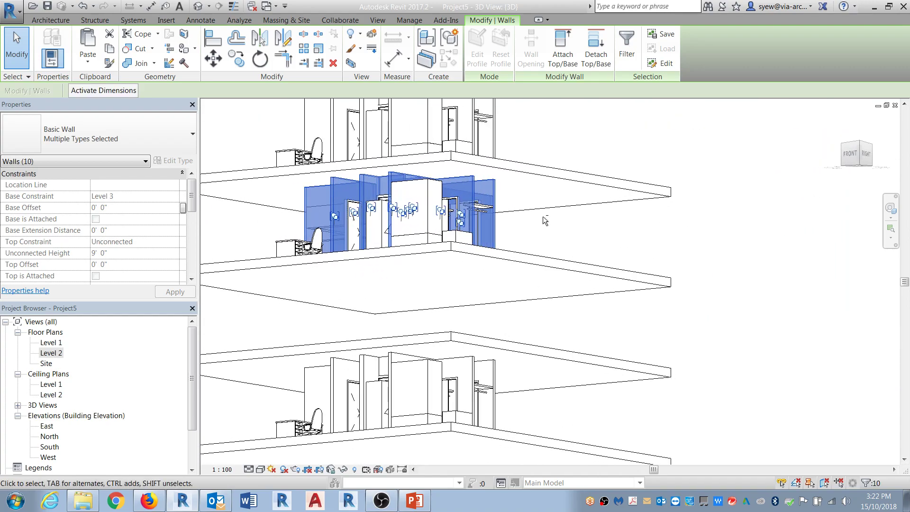
left_click(563, 47)
left_click(597, 189)
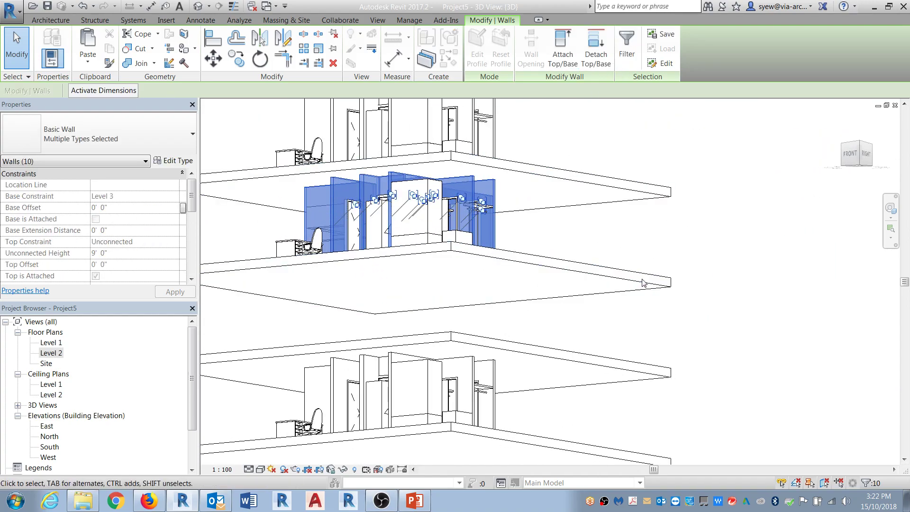
key("Escape")
- In the North elevation, move Level 4 up and down to test the attached walls, leaving it at 49'-0"
scroll(711, 222, "down", 2)
middle_click_drag(401, 334, 462, 338, "shift")
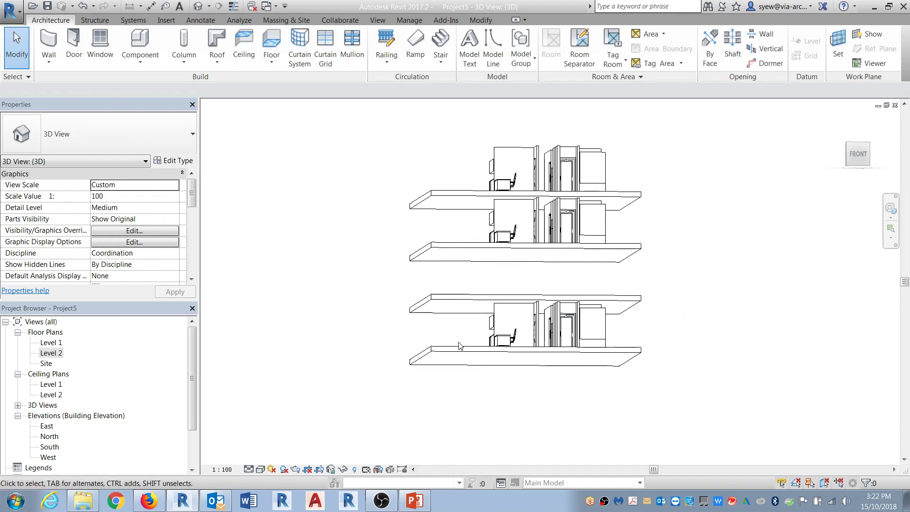
left_click(41, 437)
double_click(50, 437)
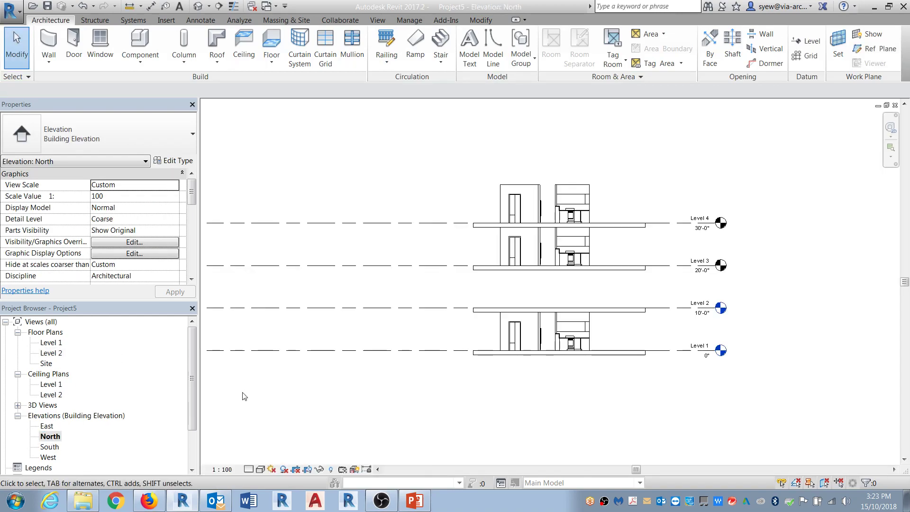
left_click(664, 223)
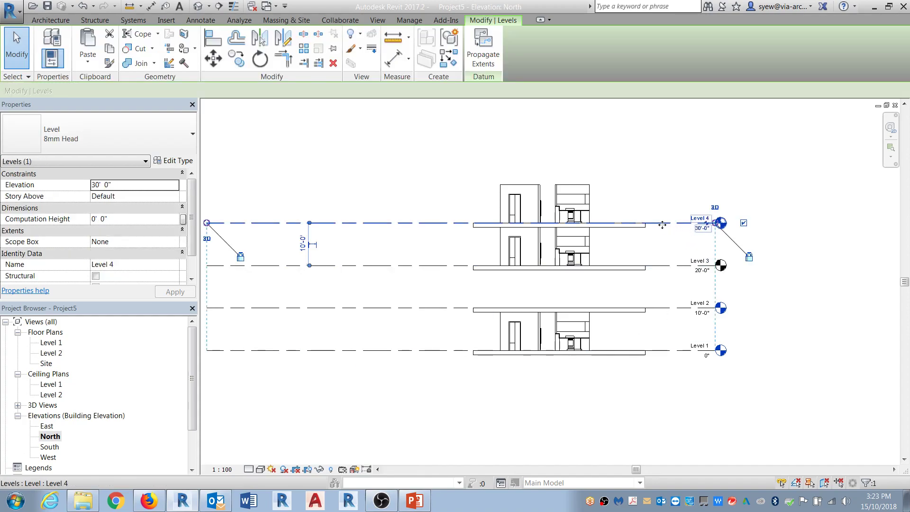
left_click_drag(664, 223, 664, 156)
left_click_drag(718, 280, 718, 280)
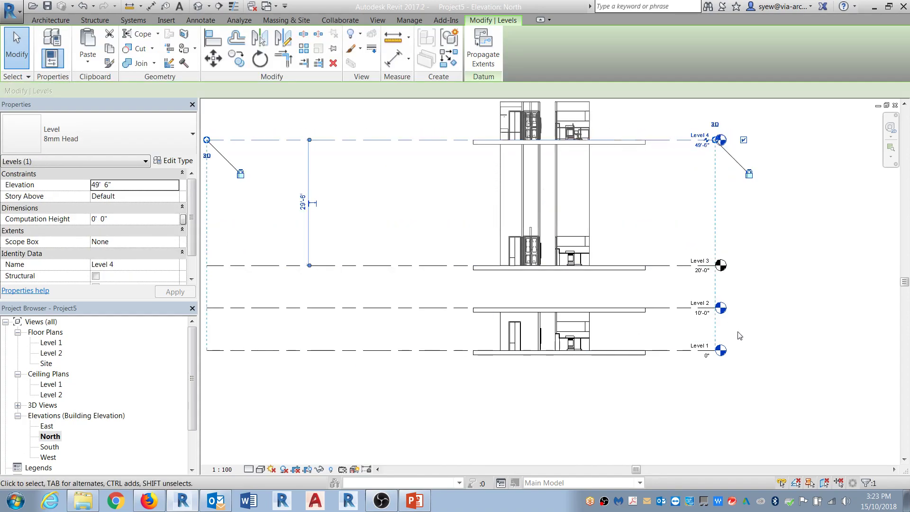
left_click_drag(668, 141, 661, 205)
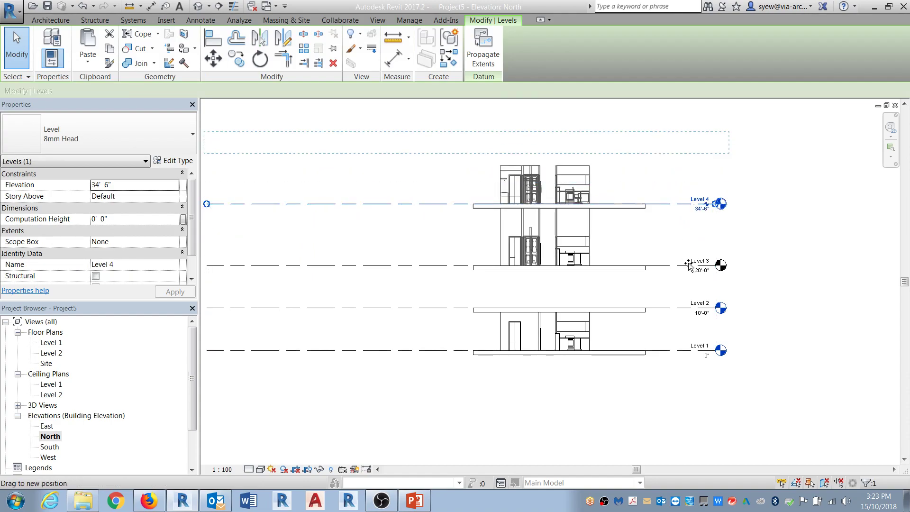
key("ctrl+z")
- Try Level 3 at a higher position, raise Level 2 to 12'-0", and bring Level 3 to 22'-0"
left_click(666, 265)
left_click_drag(666, 264, 664, 241)
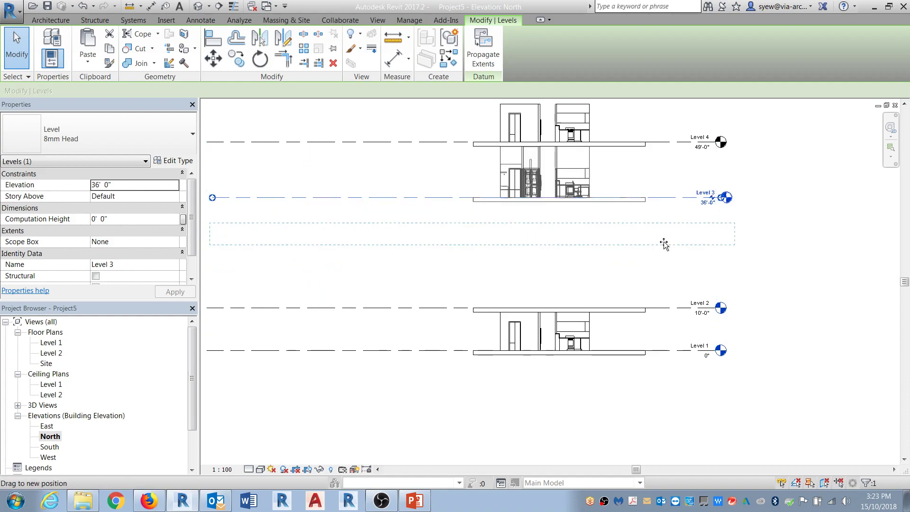
left_click(673, 309)
mouse_move(673, 309)
left_mouse_down()
mouse_move(671, 283)
mouse_move(670, 299)
left_mouse_up()
middle_click_drag(634, 211, 628, 258)
left_click(661, 287)
mouse_move(660, 287)
left_mouse_down()
mouse_move(659, 256)
mouse_move(659, 303)
left_mouse_up()
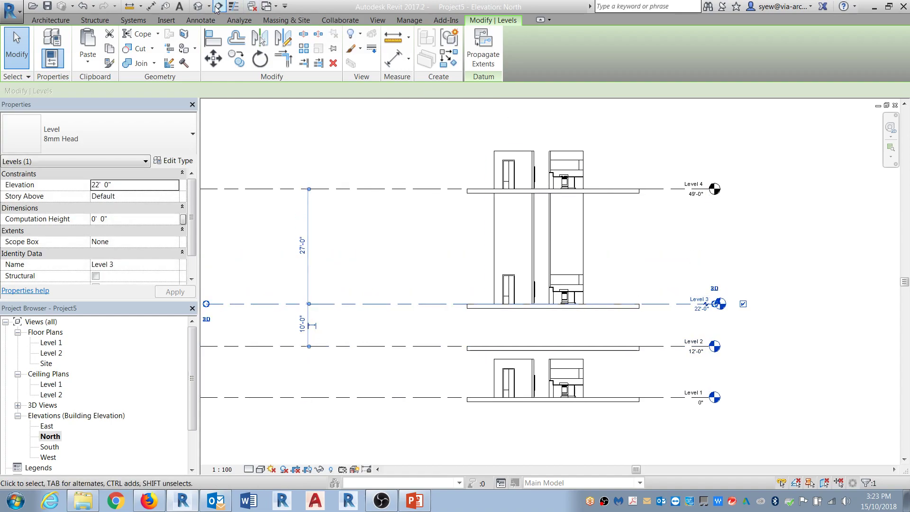
- In the 3D view, compare the Level 1 suite's walls with the attached walls of the Level 3 suite
left_click(198, 6)
left_click(607, 334)
middle_click_drag(607, 334, 550, 374, "shift")
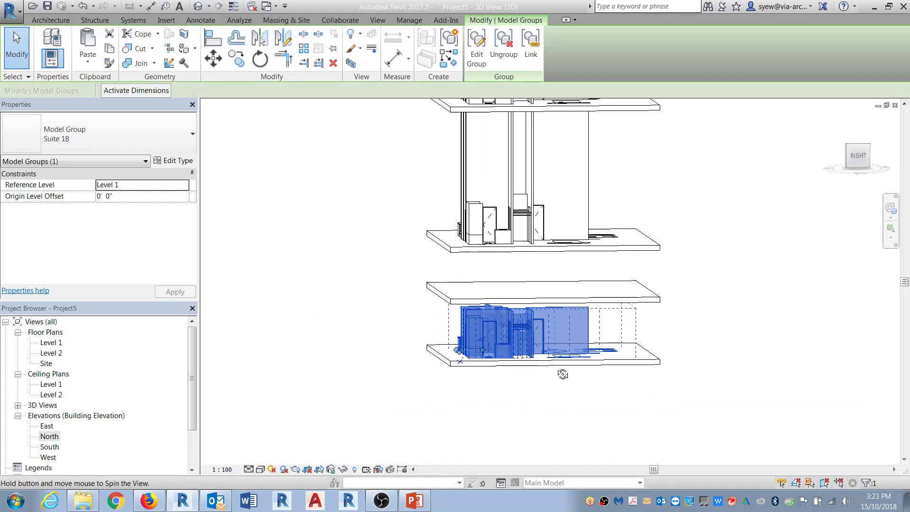
middle_click_drag(574, 301, 629, 395, "shift")
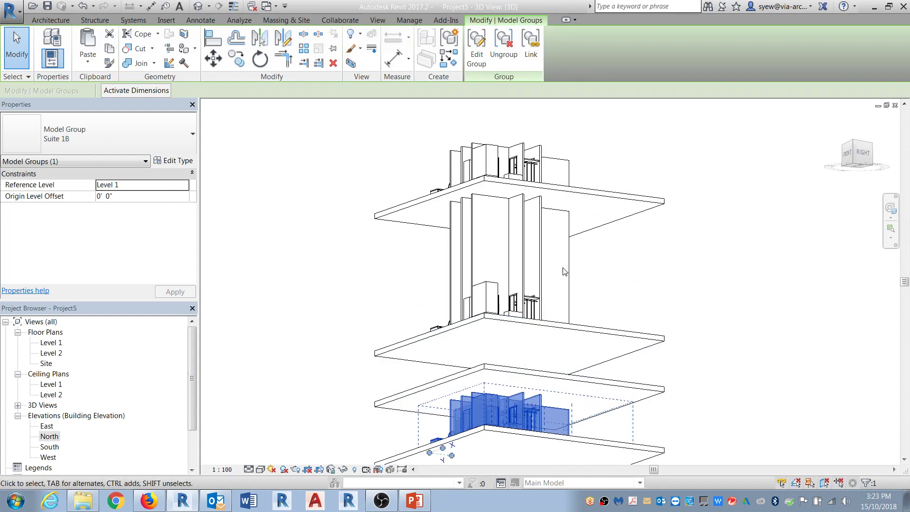
- In the North elevation, move Level 4 down to 36'-0"
double_click(52, 436)
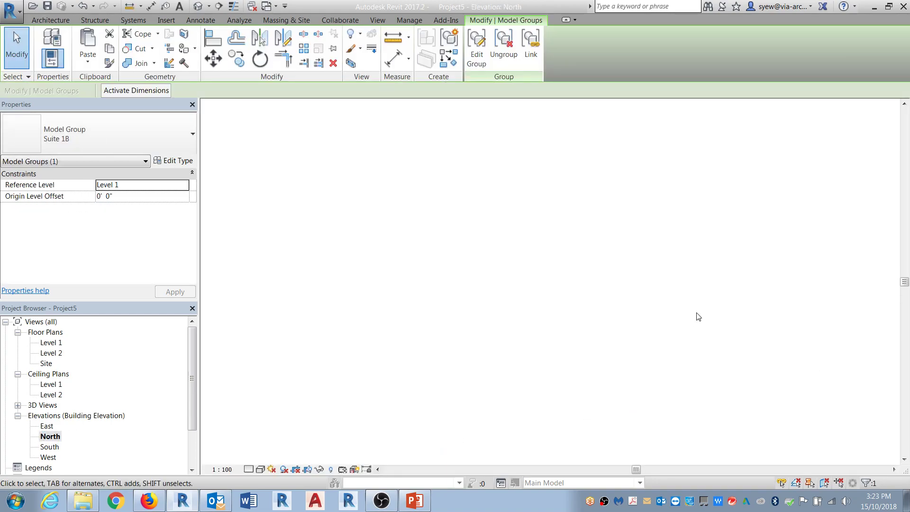
left_click(652, 189)
left_click_drag(650, 198, 655, 243)
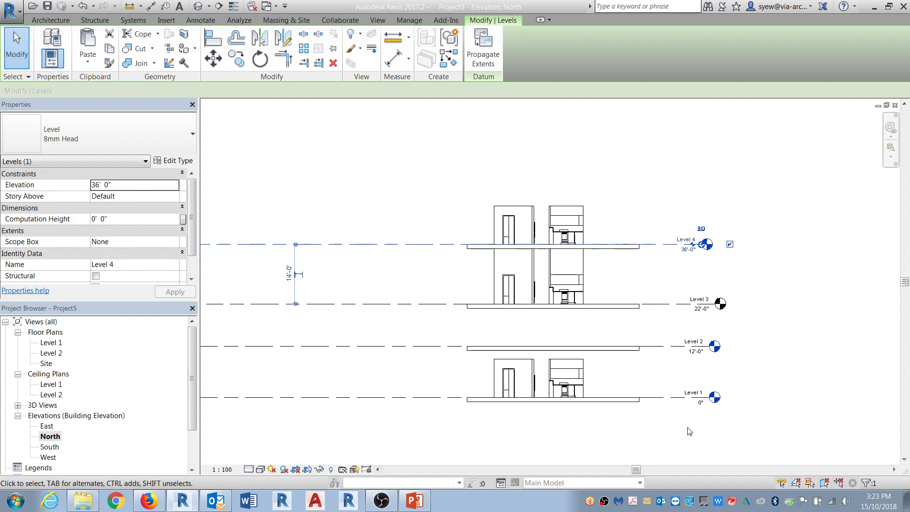
- In the North elevation, set Level 2's elevation to 10'-0"
left_click(693, 352)
left_click(695, 351)
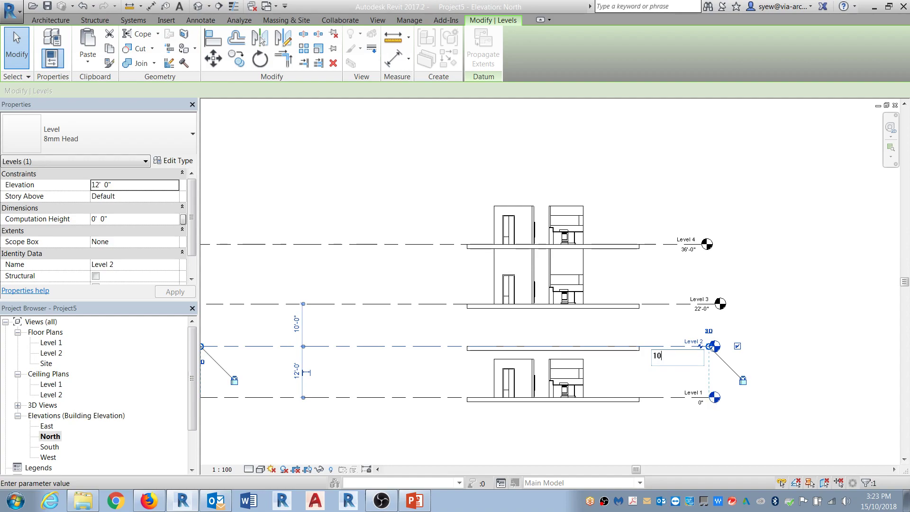
key("Return")
key("Escape")
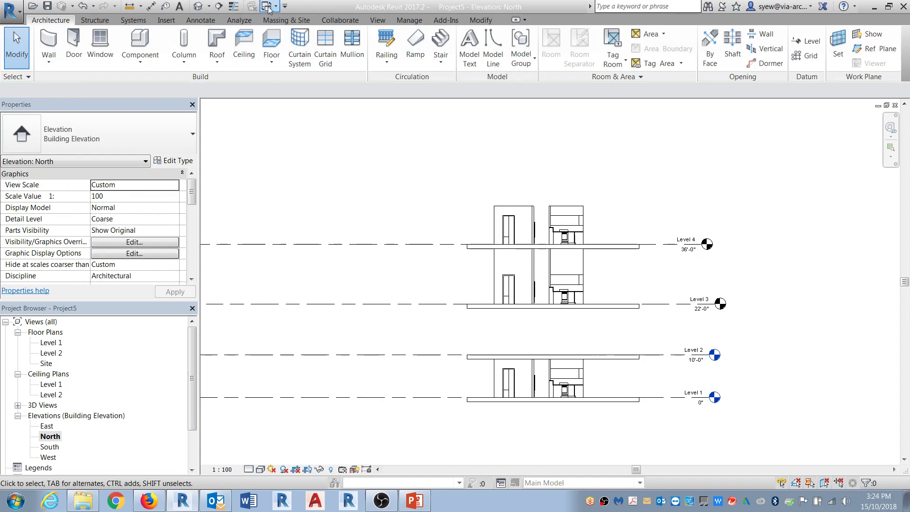
- Switch to the Surrey Mix Used-Daycare project's Level 3 floor plan, copy a Suite 1C group, and return to Project5
left_click(312, 52)
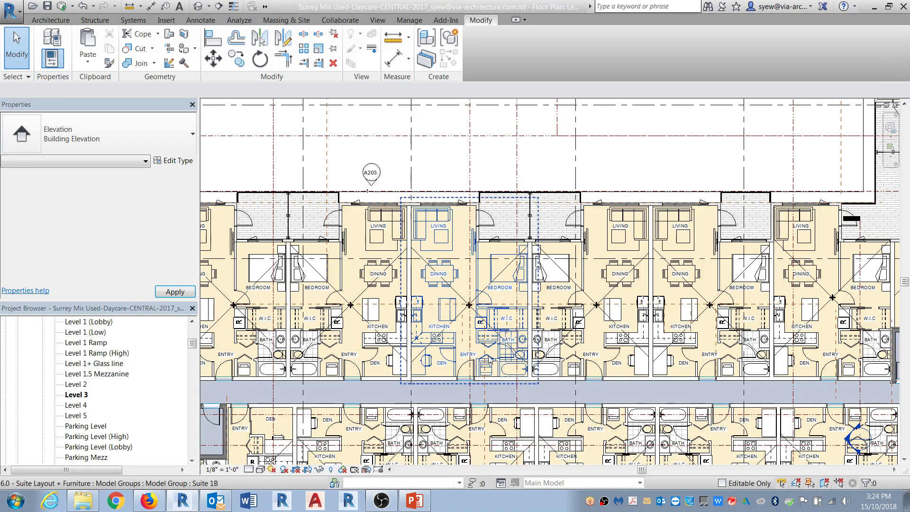
scroll(431, 361, "down", 5)
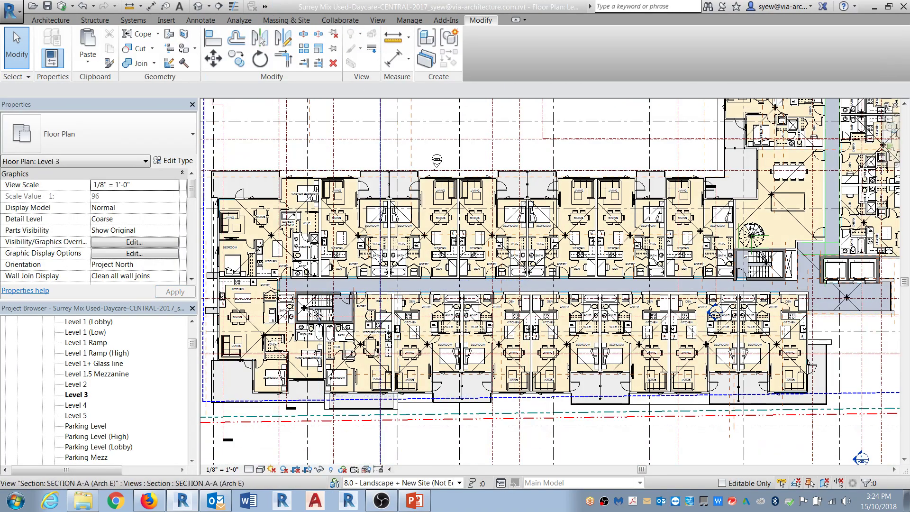
left_click(360, 355)
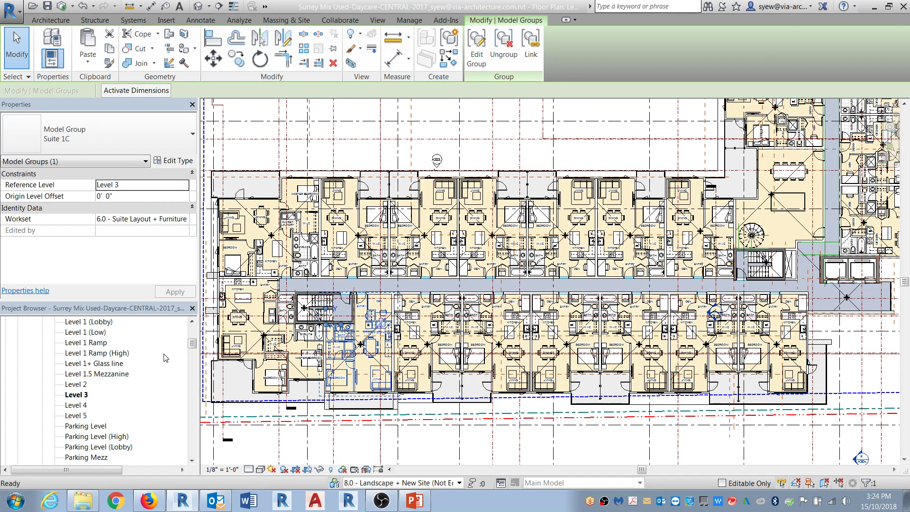
key("ctrl+Tab")
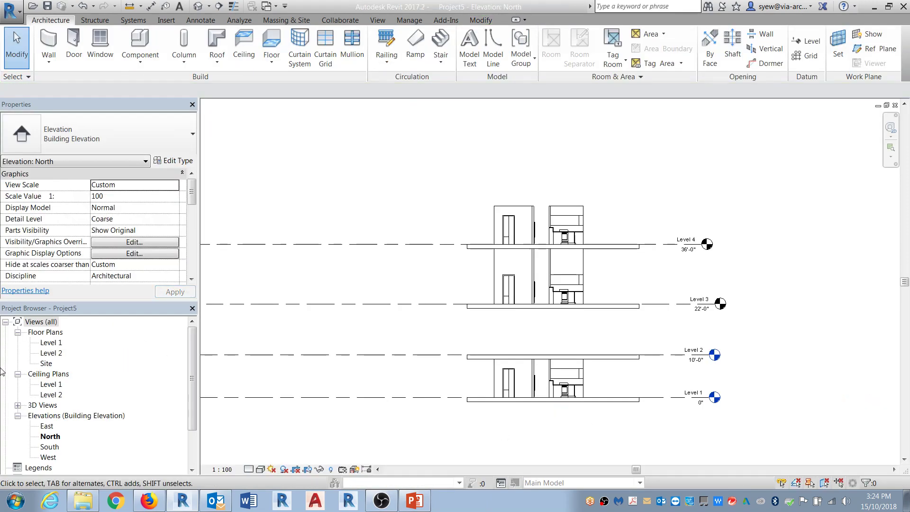
- Paste the copied Suite 1C group into the Level 1 floor plan, accepting the duplicate types
double_click(62, 342)
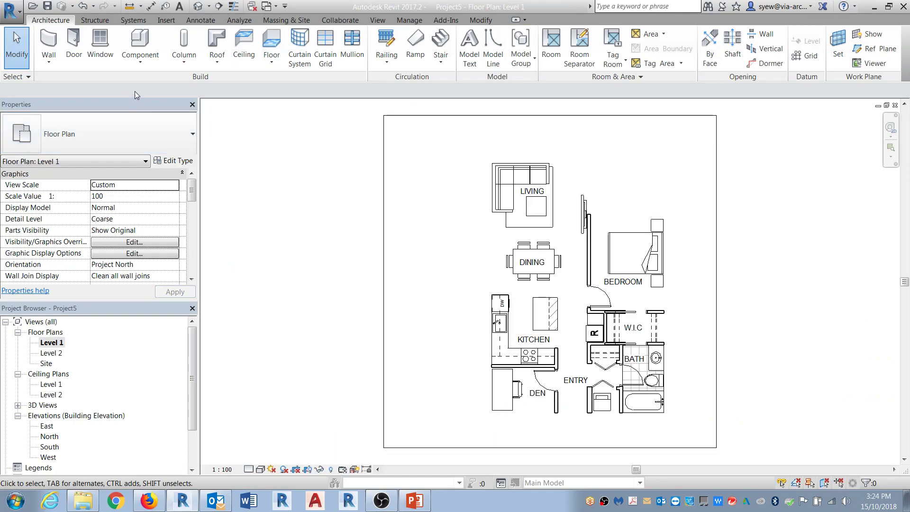
scroll(450, 124, "down", 5)
left_click(481, 20)
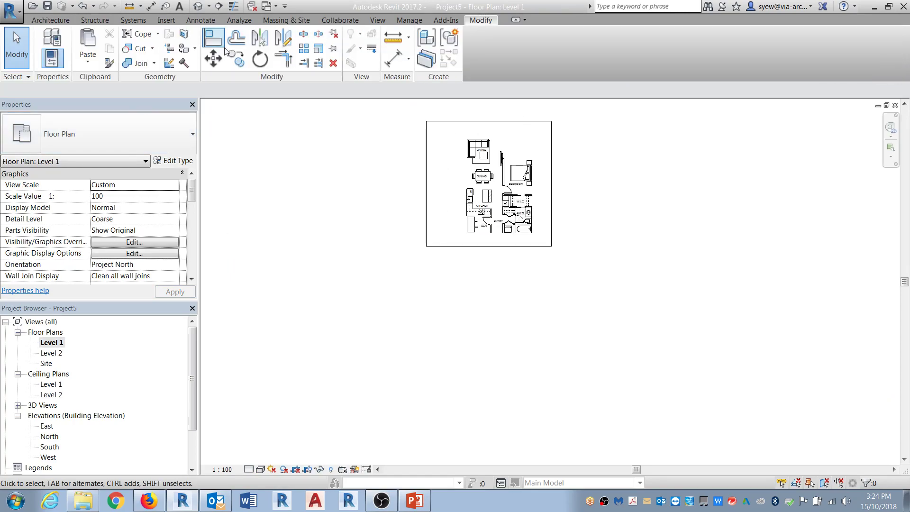
left_click(95, 61)
left_click(126, 150)
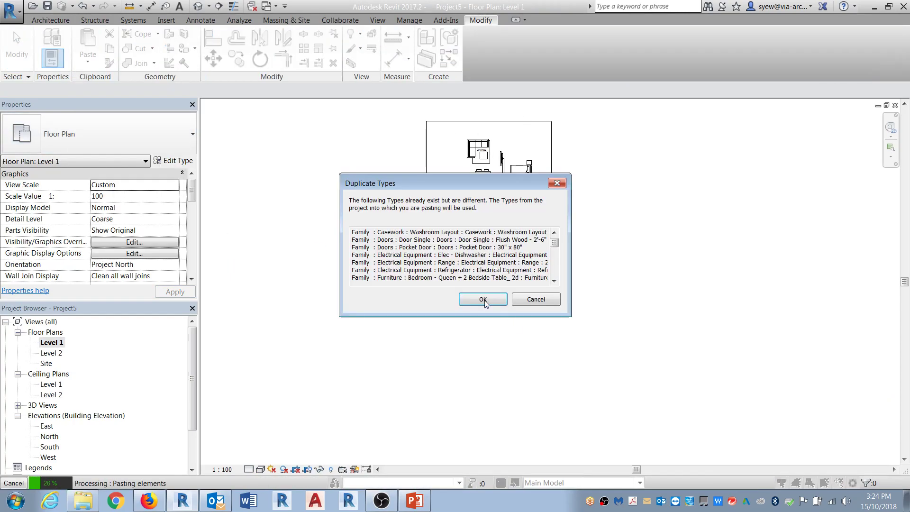
left_click(483, 299)
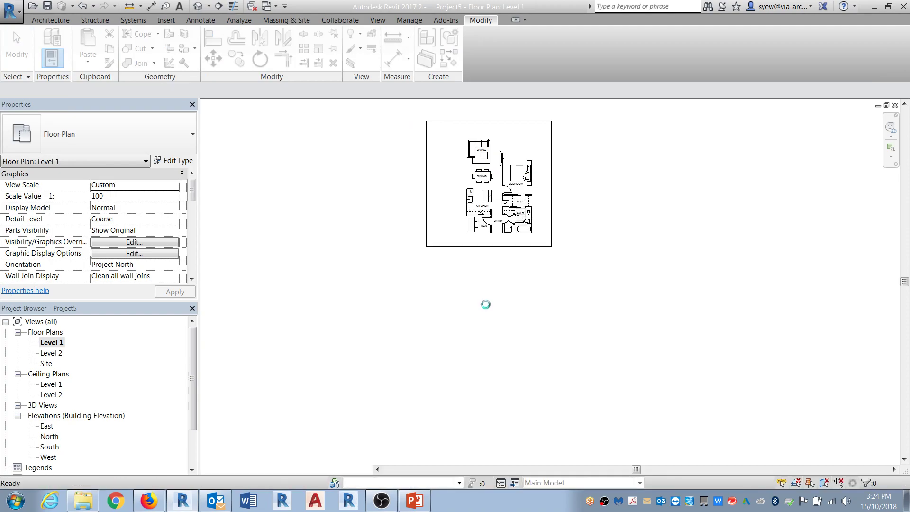
- Locate the pasted Suite 1C group in the Level 1 plan and open it for editing
scroll(442, 234, "down", 3)
middle_click_drag(304, 262, 363, 258)
left_click(363, 258)
scroll(338, 249, "up", 1)
left_click(338, 246)
left_click(476, 48)
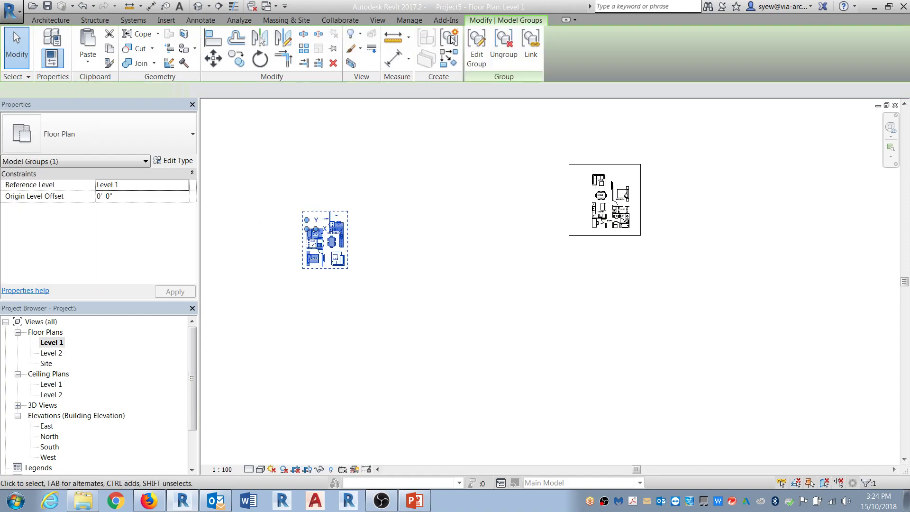
- Filter the group's elements to walls only, check their base and top constraints, and cancel the group edit
left_click_drag(280, 340, 441, 169)
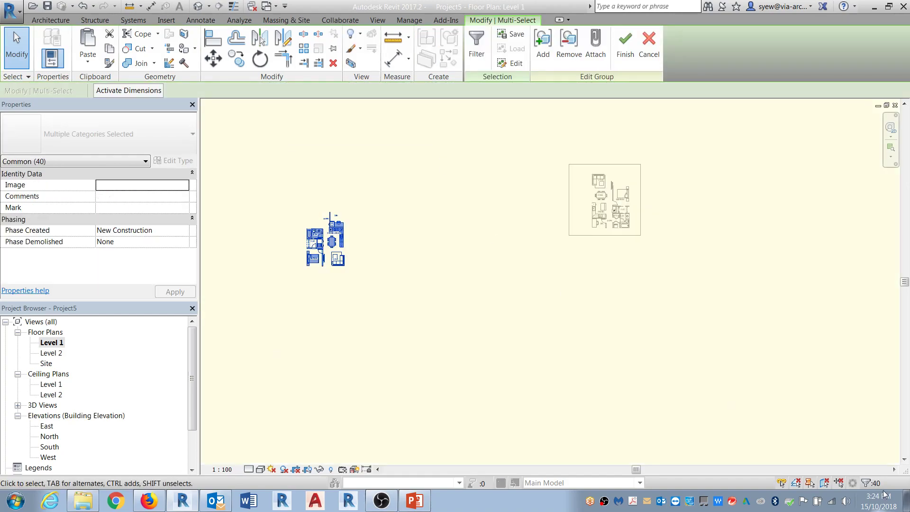
left_click(867, 483)
left_click(509, 193)
left_click(356, 241)
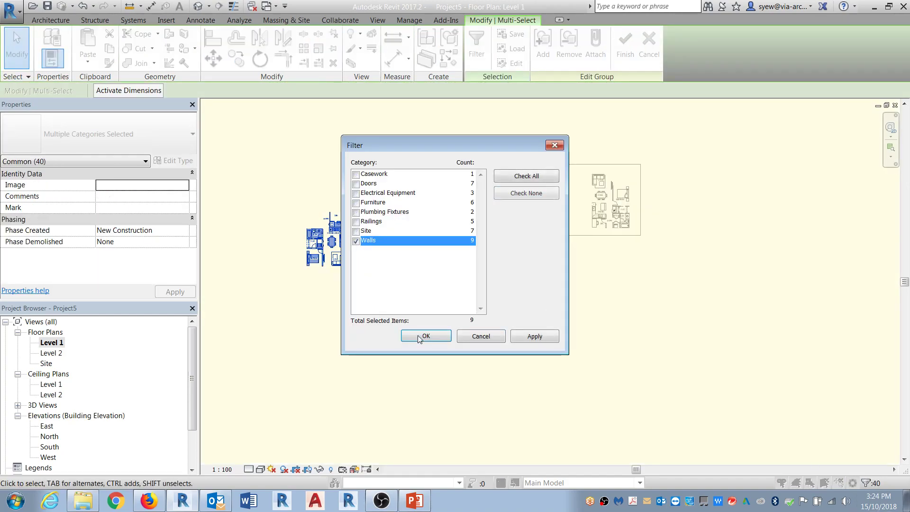
left_click(426, 336)
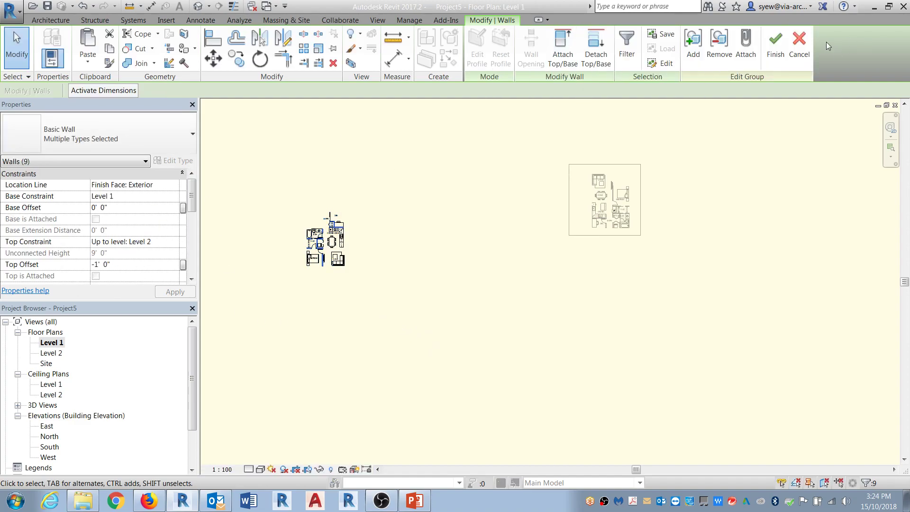
left_click(799, 47)
- Check the pasted Suite 1C group's walls in the 3D view and in the North elevation
left_click(198, 6)
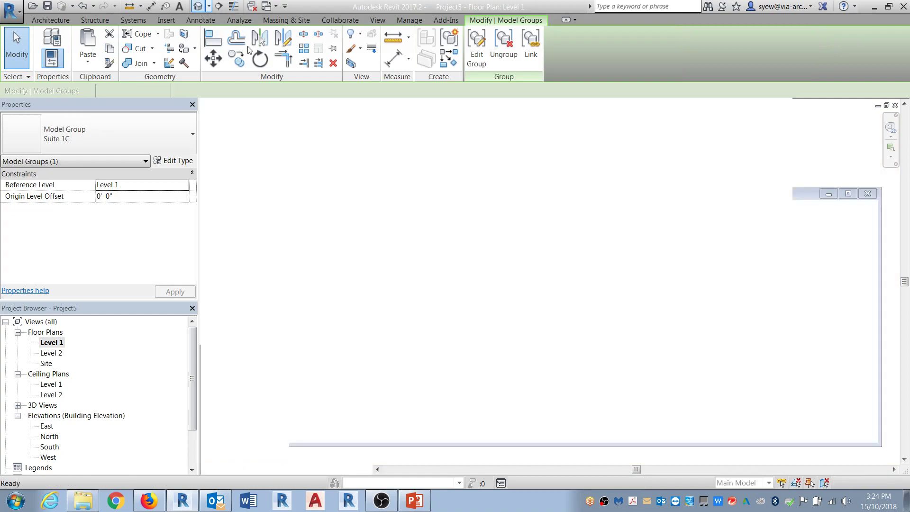
middle_click_drag(543, 372, 635, 444, "shift")
middle_click_drag(280, 403, 348, 380)
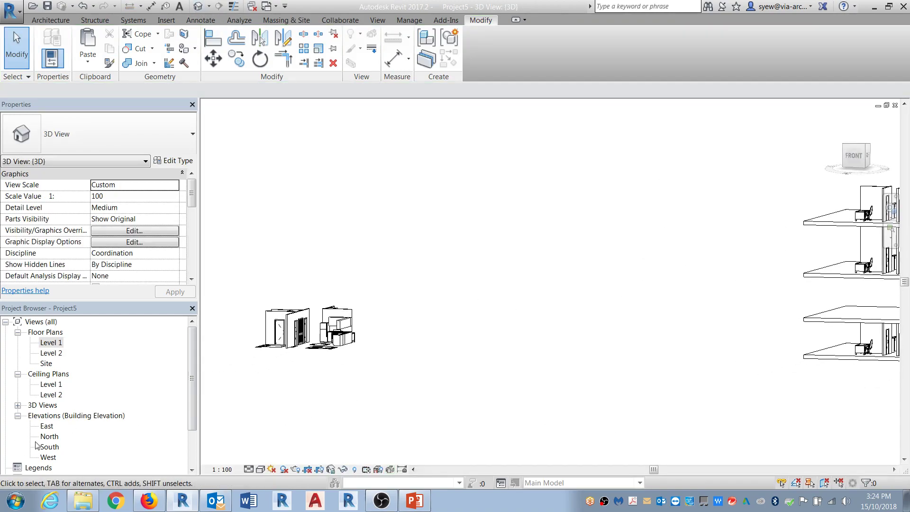
double_click(49, 436)
scroll(630, 166, "down", 2)
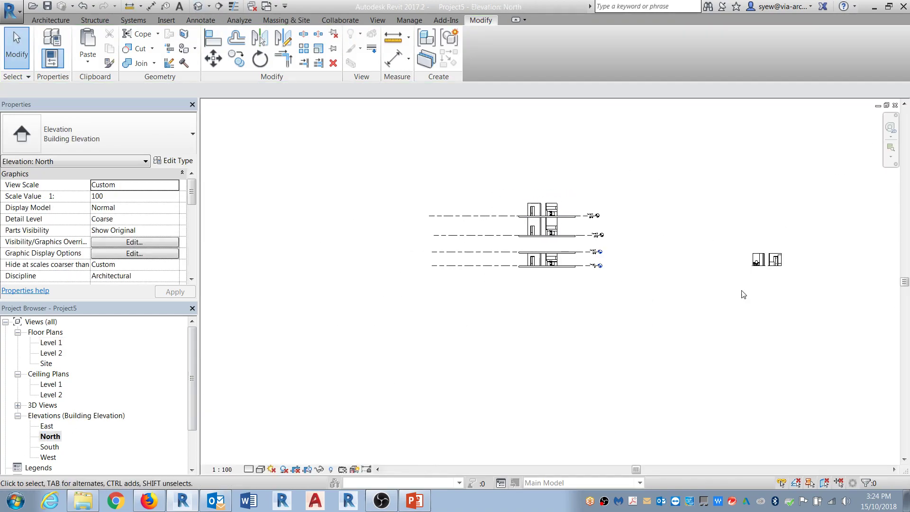
left_click(774, 260)
scroll(743, 230, "up", 2)
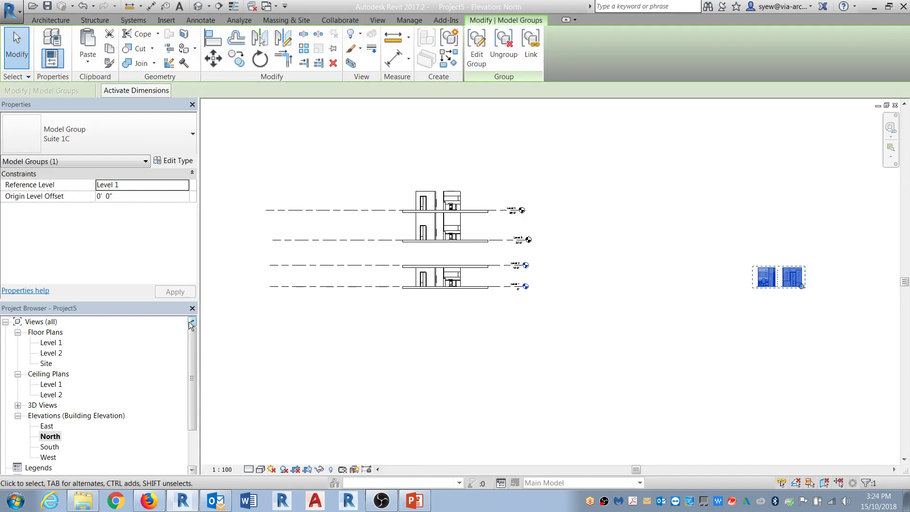
- In the Level 1 floor plan, move the Suite 1C group so it overlaps the edge of the floor slab
key("ctrl+Tab")
key("ctrl+Tab")
left_click_drag(344, 238, 666, 230)
left_click_drag(575, 200, 575, 201)
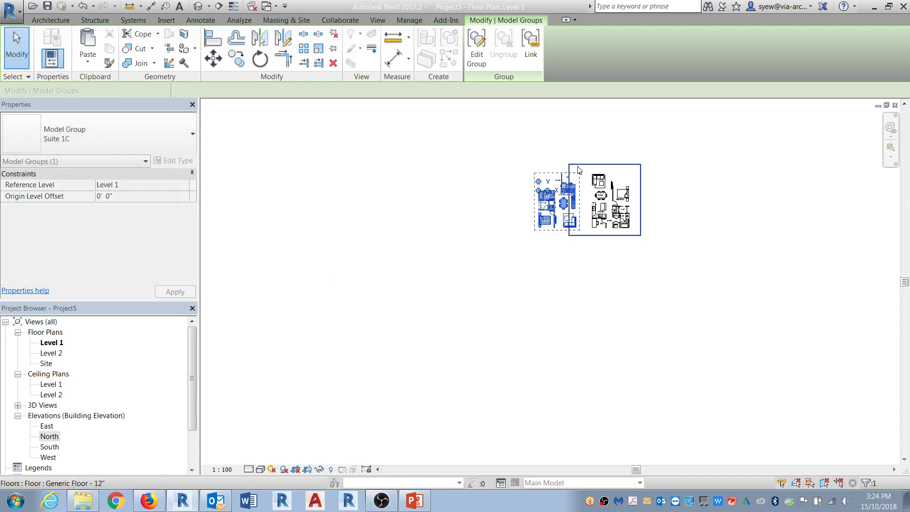
scroll(577, 166, "up", 5)
left_click(582, 159)
- Open the 3D view and copy the Level 1 Suite 1C group to the clipboard
left_click(198, 5)
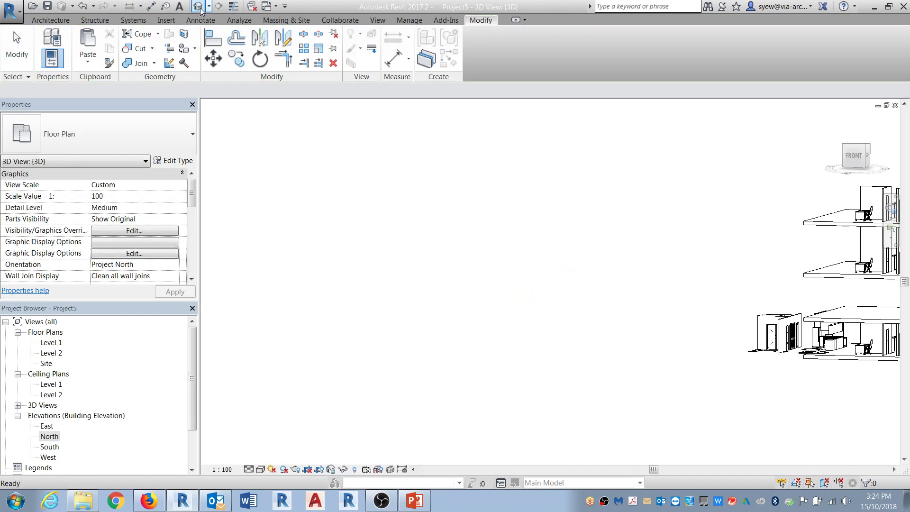
scroll(594, 319, "up", 1)
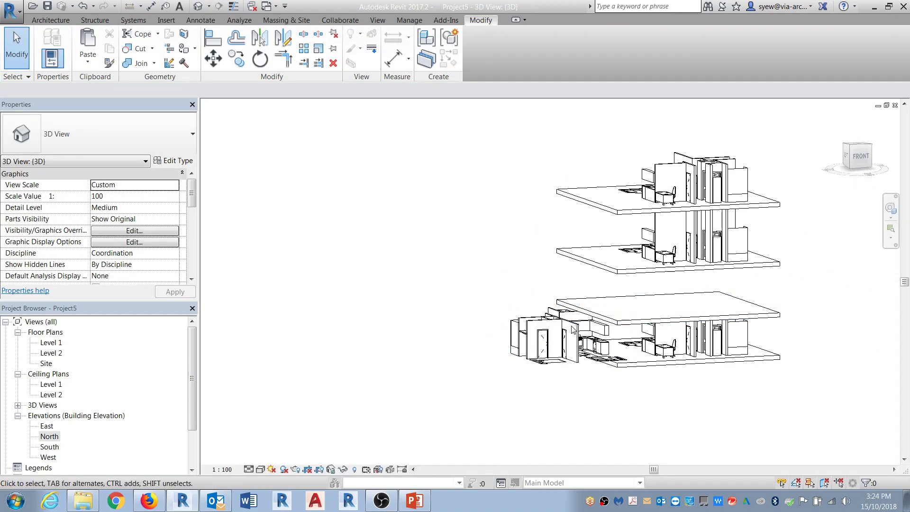
left_click(592, 322)
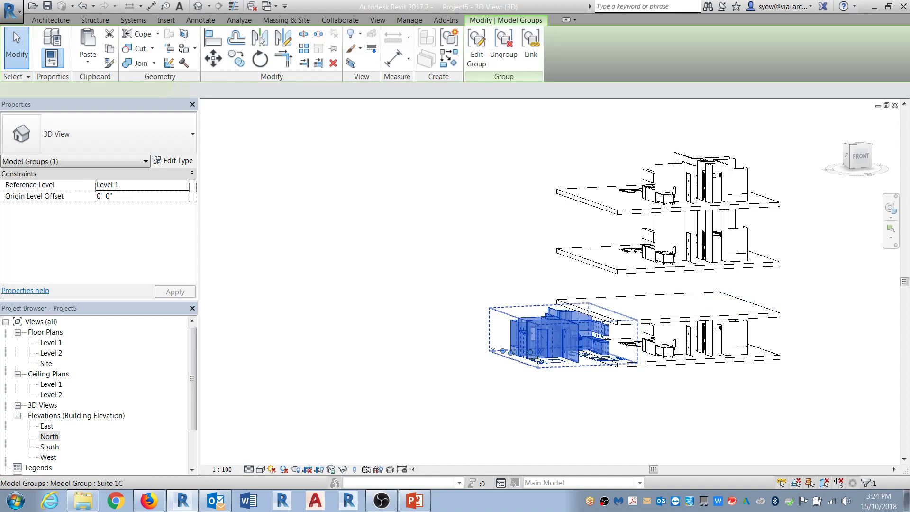
- Try pasting the Suite 1C group aligned to Level 3, and undo the paste
left_click(88, 57)
left_click(112, 104)
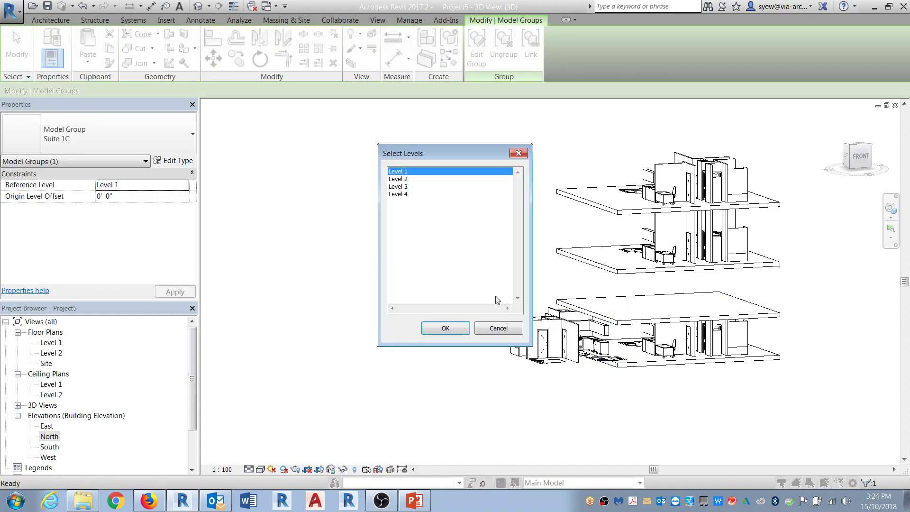
left_click(391, 186)
left_click(445, 328)
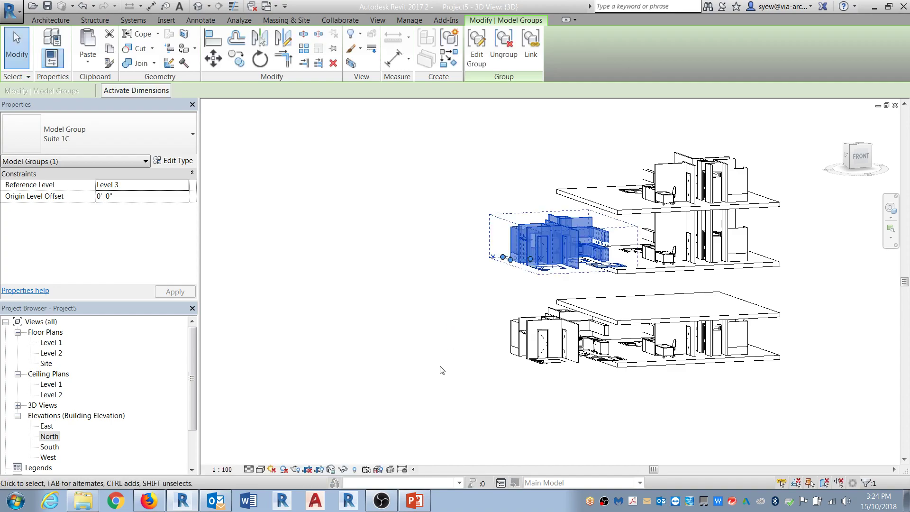
left_click(440, 371)
- Paste the Suite 1C group aligned to Level 2
left_click(88, 58)
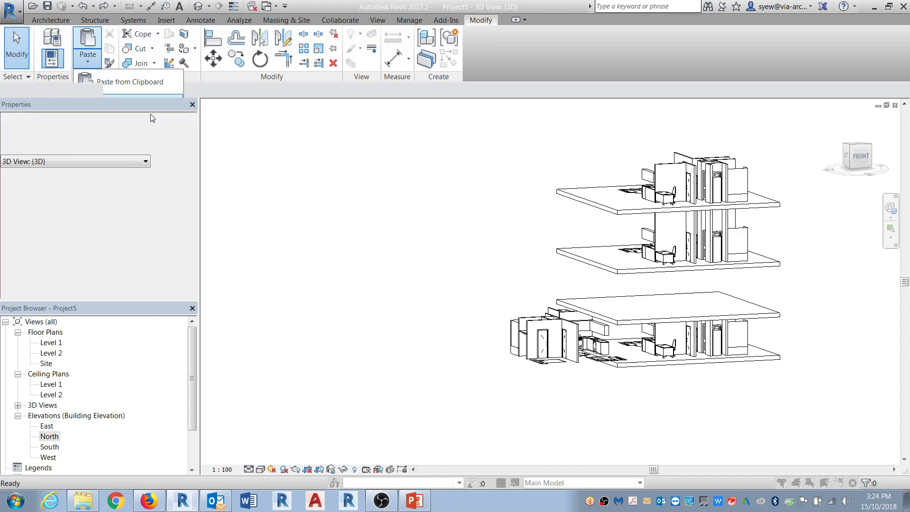
left_click(137, 107)
left_click(400, 179)
left_click(453, 332)
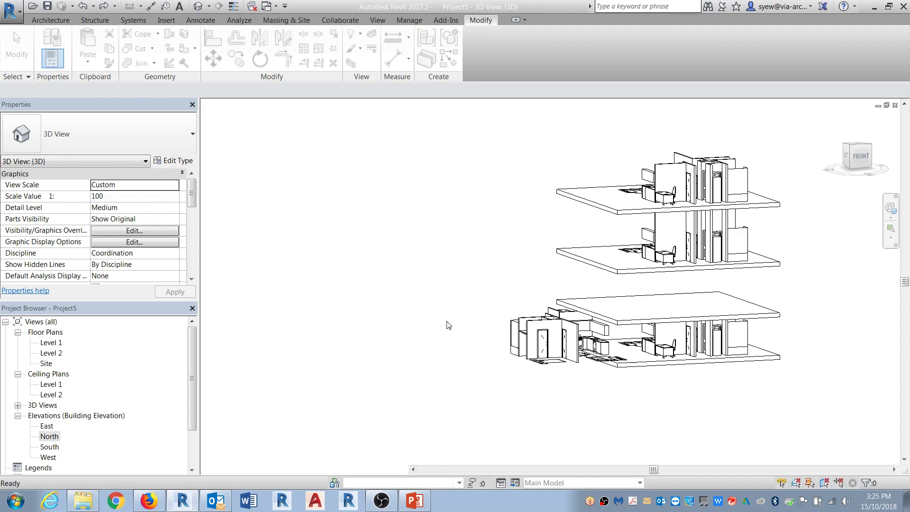
left_click(447, 323)
- In the North elevation, try moving Level 3 up to 26'-6", cancel the change, and delete the Level 2 copy of Suite 1C
middle_click_drag(773, 365, 723, 307, "shift")
left_click(51, 384)
double_click(49, 437)
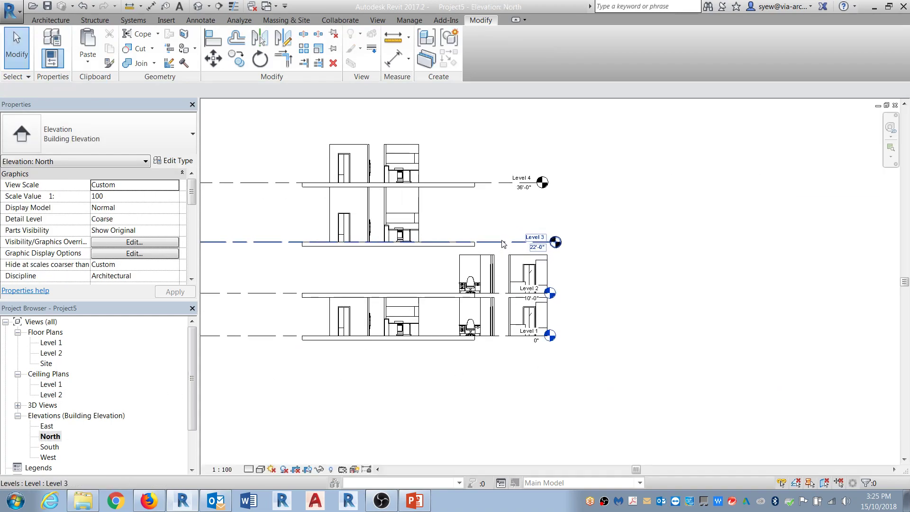
left_click(502, 242)
left_click_drag(503, 242, 499, 223)
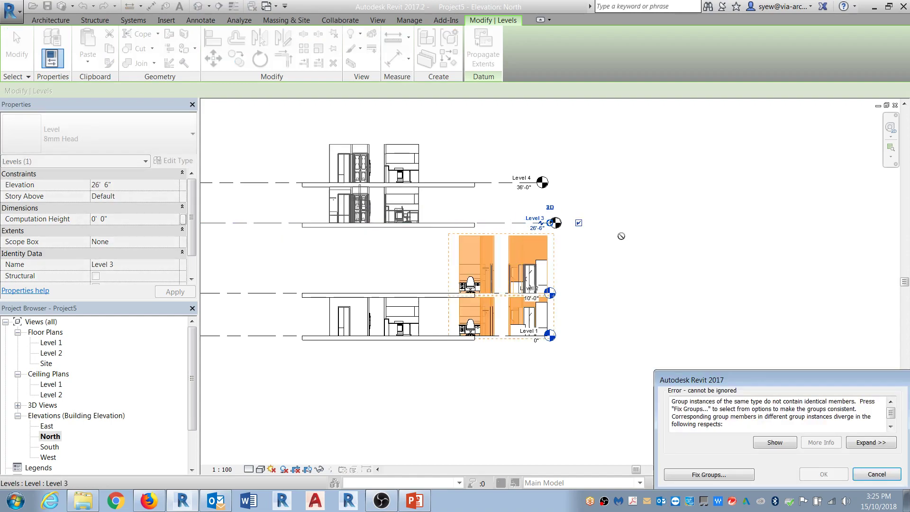
left_click_drag(732, 376, 662, 178)
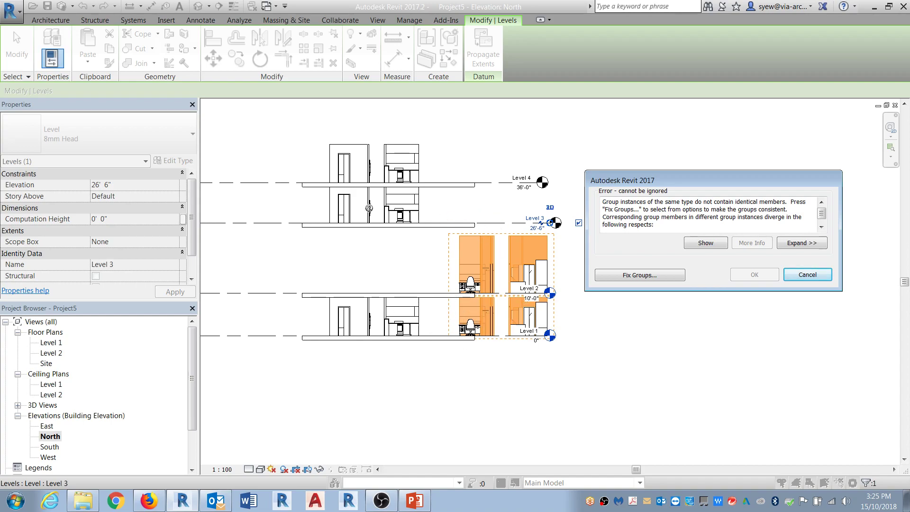
left_click(807, 274)
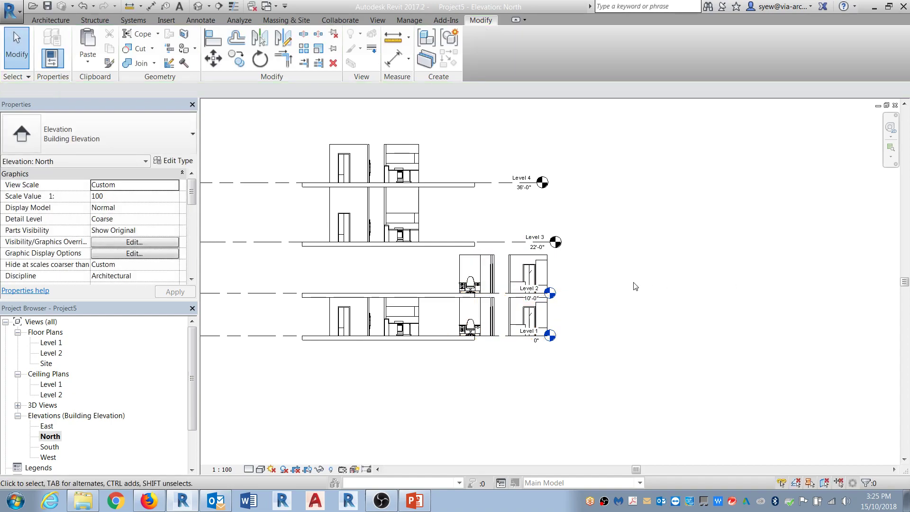
left_click(549, 270)
key("Delete")
- Open the Level 1 Suite 1C group for editing and filter the selection to its walls only
left_click(554, 317)
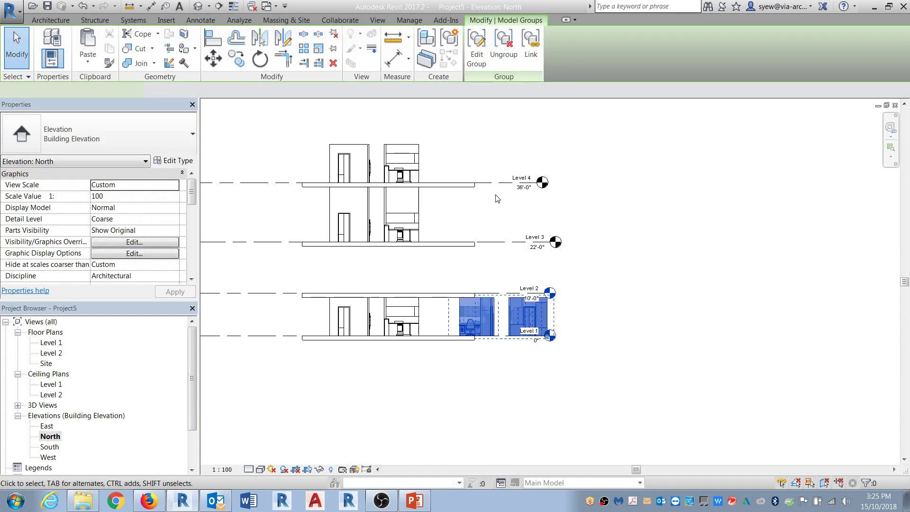
left_click(474, 47)
left_click_drag(365, 233, 365, 233)
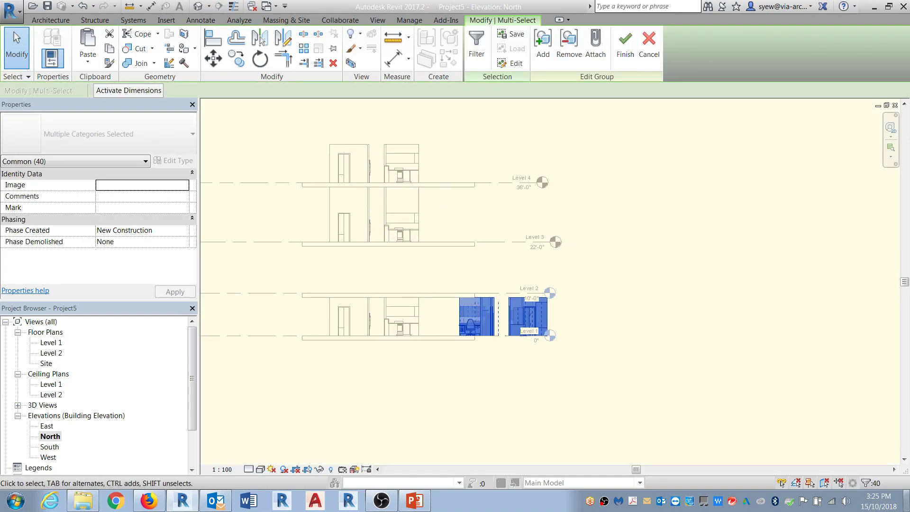
left_click(866, 482)
left_click(522, 203)
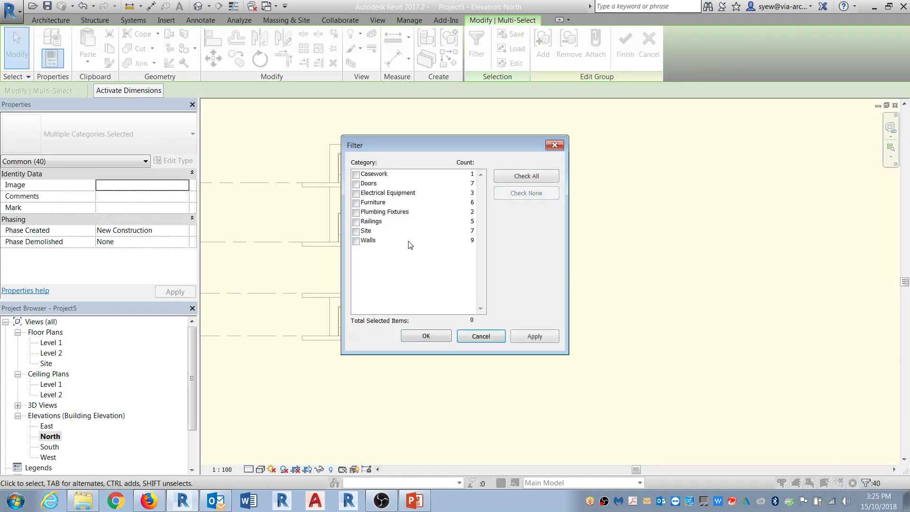
left_click(356, 240)
left_click(443, 336)
- Set the walls' top constraint to Unconnected and finish editing the Suite 1C group
left_click(142, 242)
left_click(179, 241)
left_click(160, 252)
left_click(175, 292)
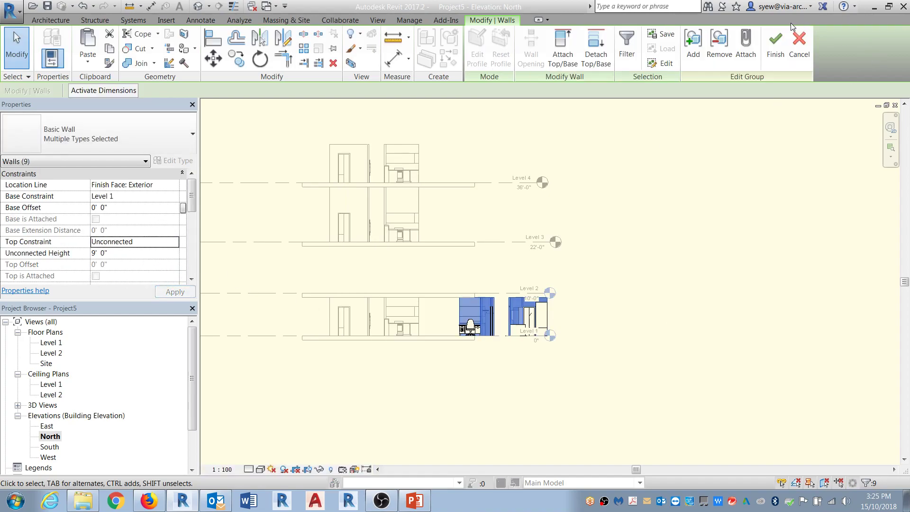
left_click(775, 47)
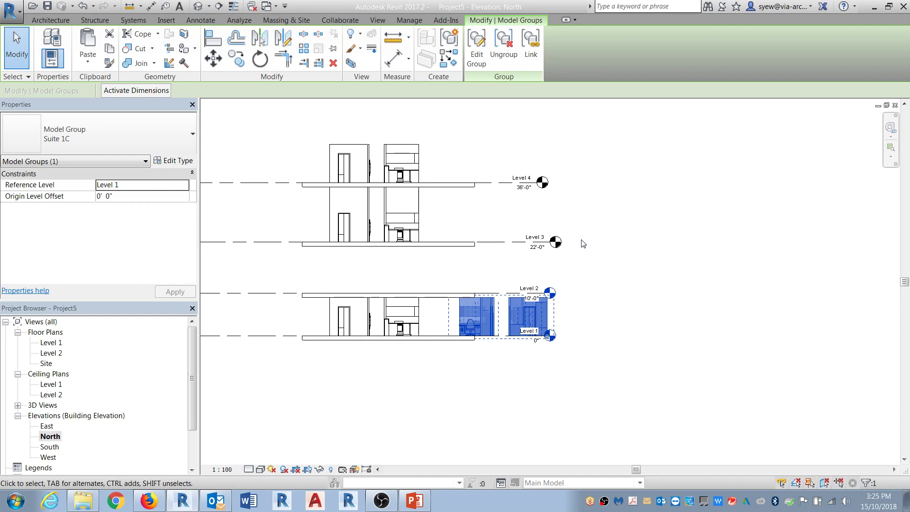
- Switch to the PowerPoint agenda to check the next topic after Flexible Group, and return to the Revit North elevation
left_click(604, 204)
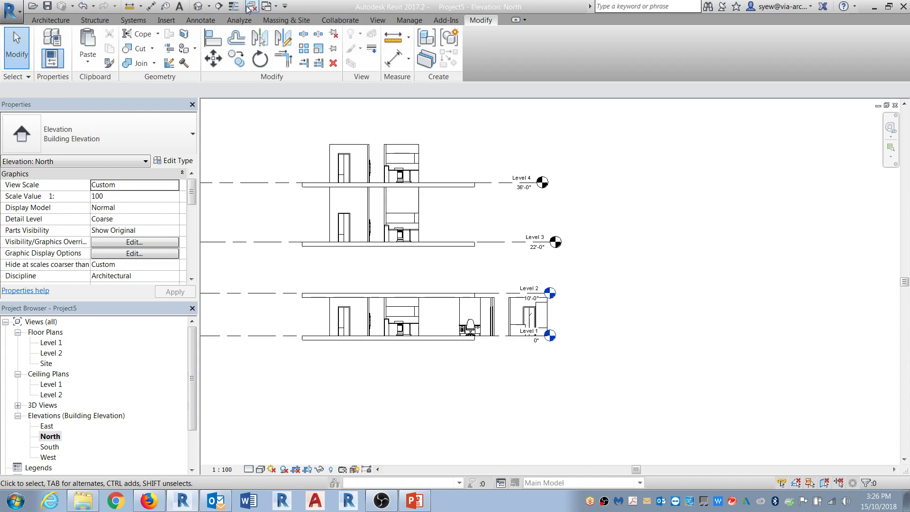
left_click(148, 500)
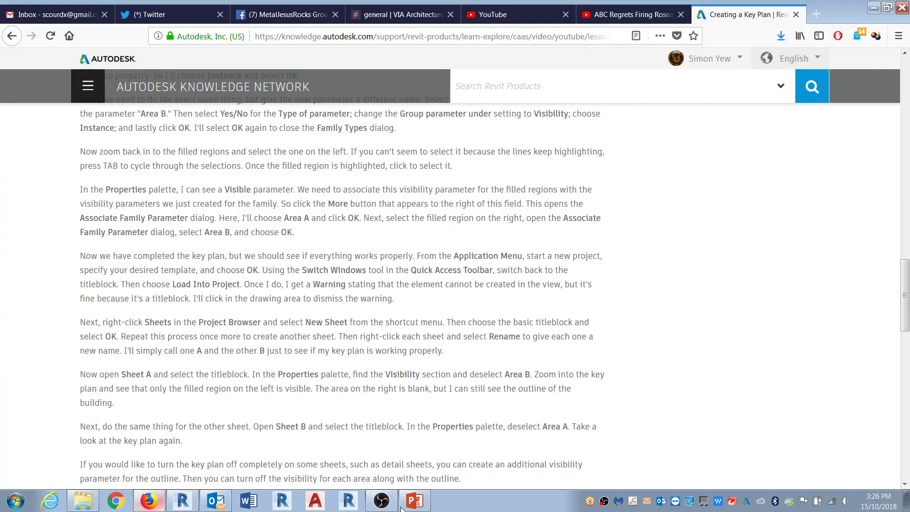
left_click(417, 503)
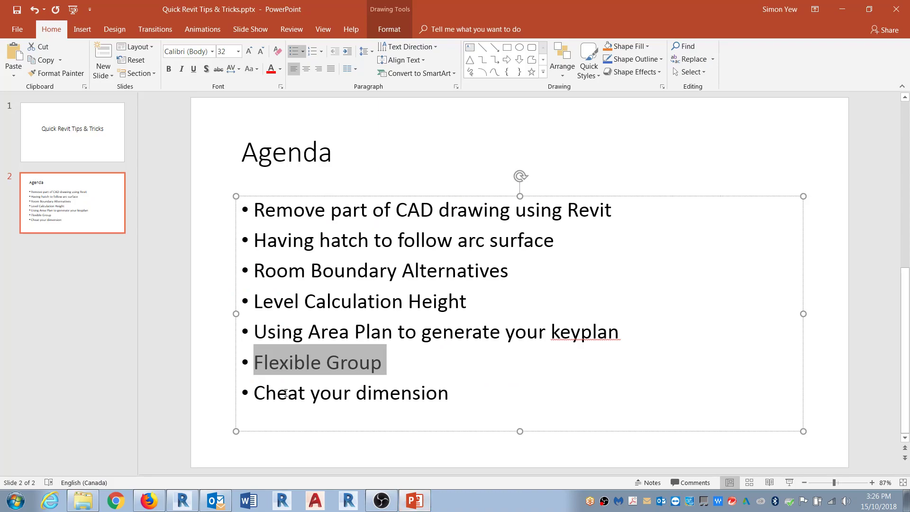
left_click(287, 393)
left_click(842, 9)
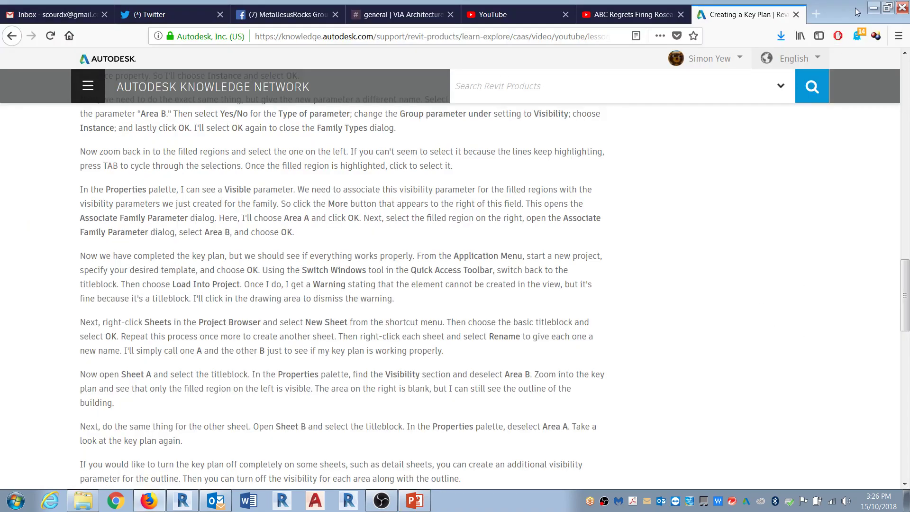
left_click(874, 9)
left_click(612, 344)
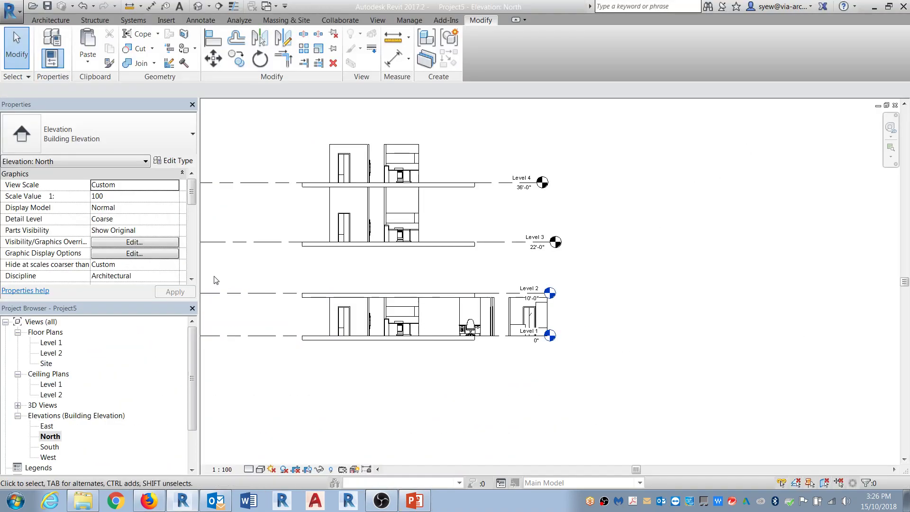
- Place an aligned dimension between Level 2 and Level 3, beside the floor slabs in the North elevation
scroll(217, 277, "up", 3)
left_click(151, 5)
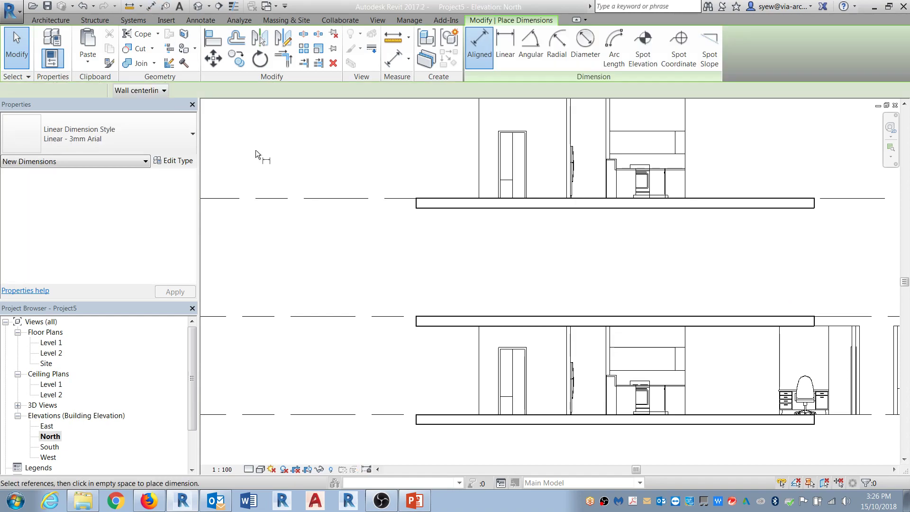
left_click(317, 316)
left_click(339, 198)
left_click(357, 256)
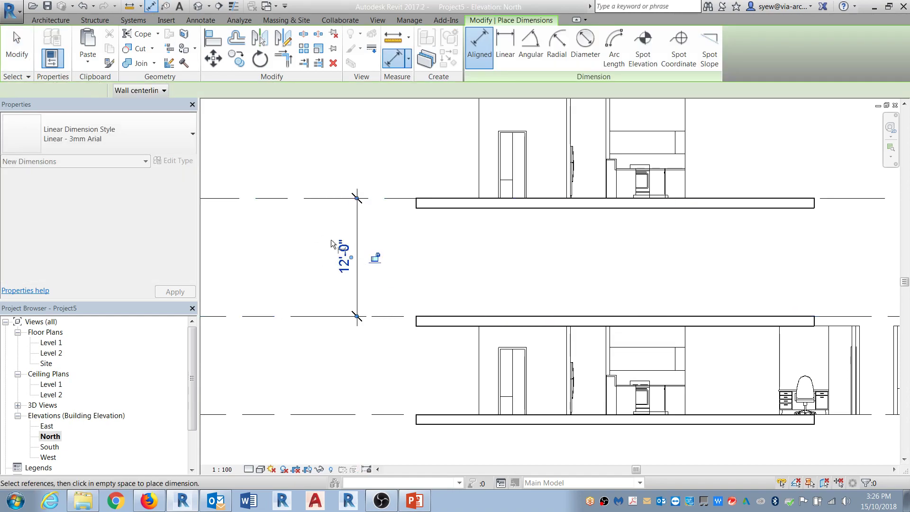
key("Escape")
key("Escape")
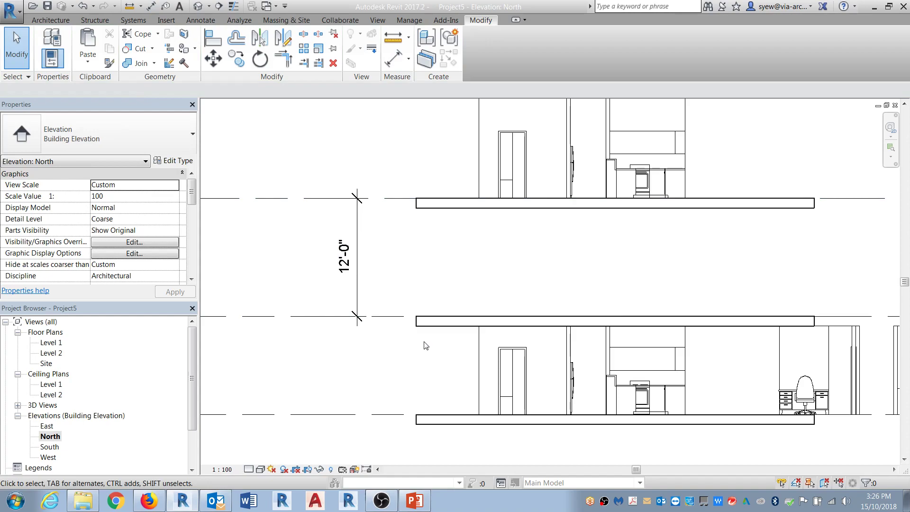
- Try to override the Level 2 to Level 3 dimension value with the replacement text 11'-6"
scroll(423, 345, "down", 2)
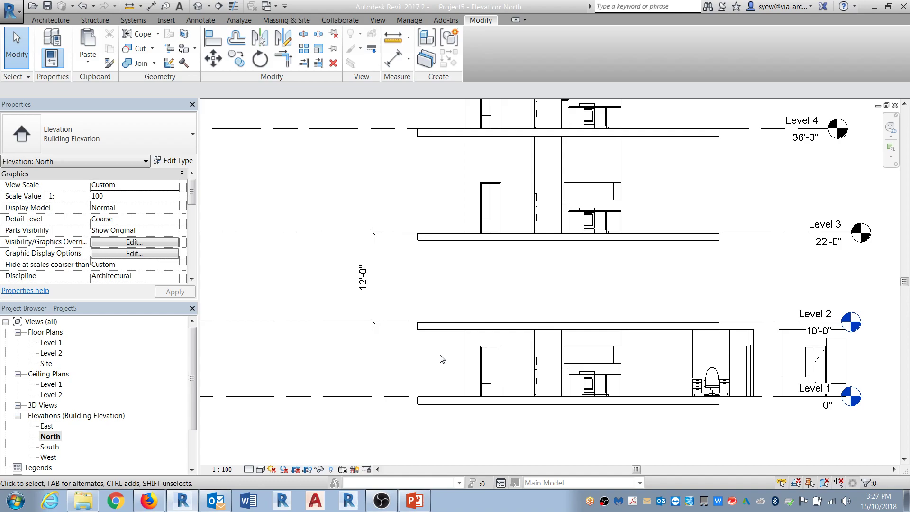
left_click(364, 280)
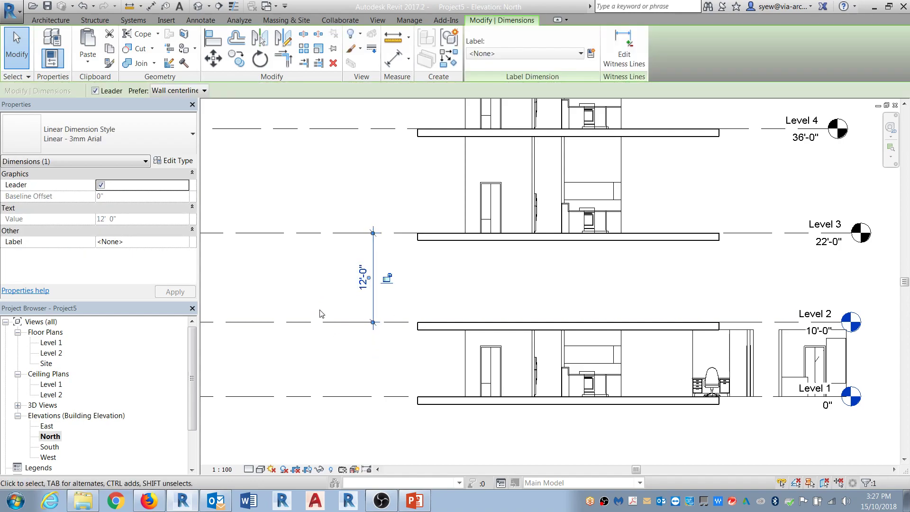
scroll(334, 320, "up", 5)
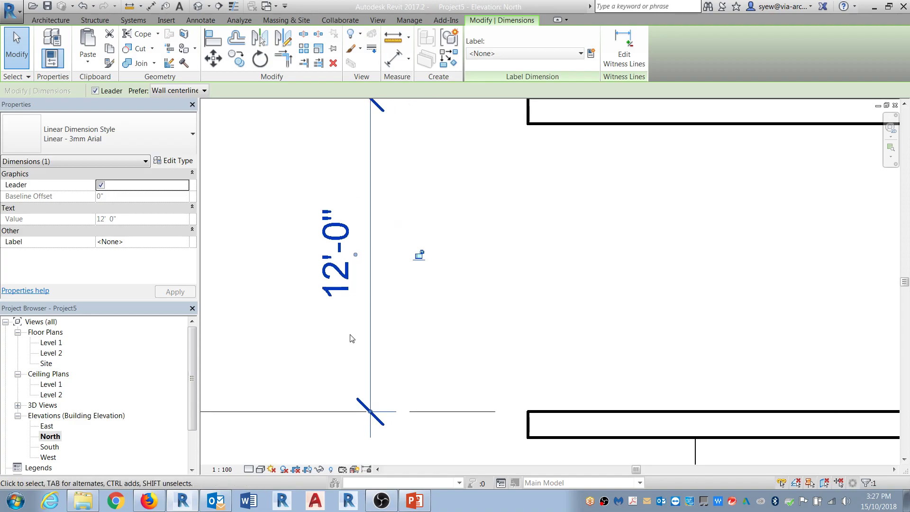
scroll(352, 319, "down", 6)
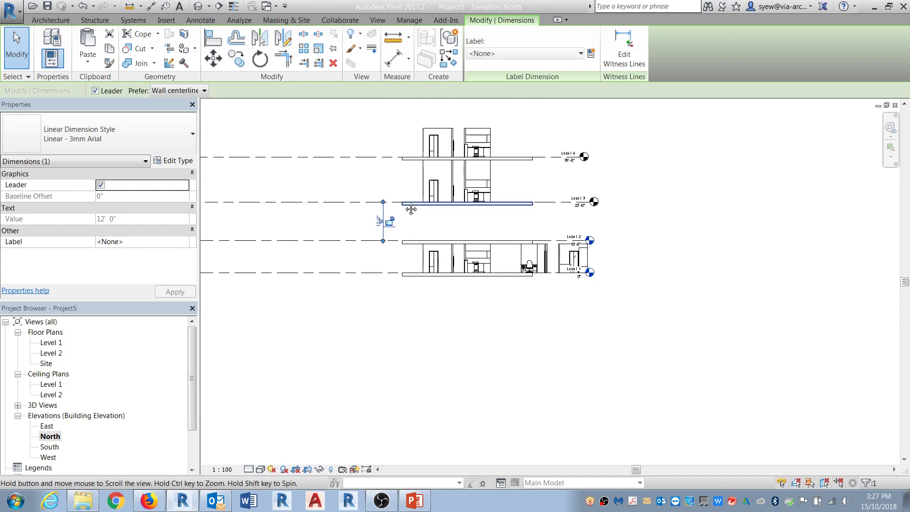
scroll(399, 204, "up", 5)
double_click(353, 256)
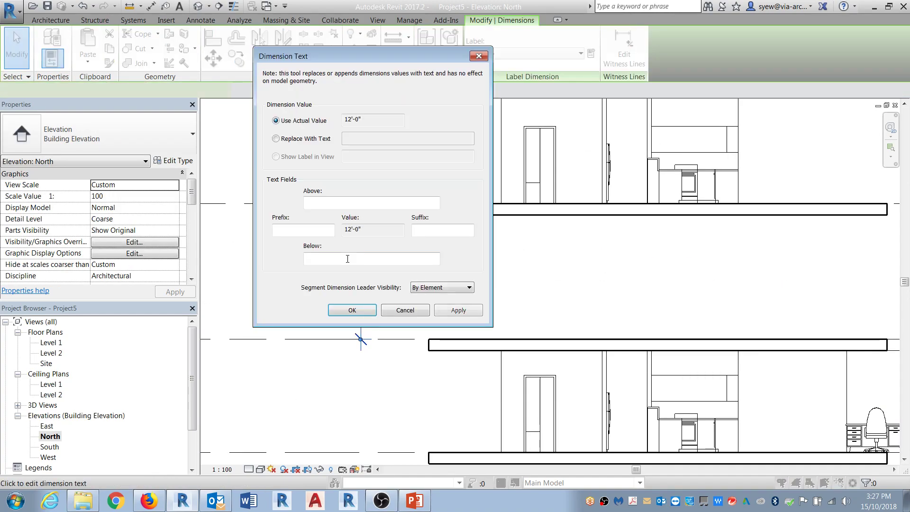
left_click(367, 137)
type("11")
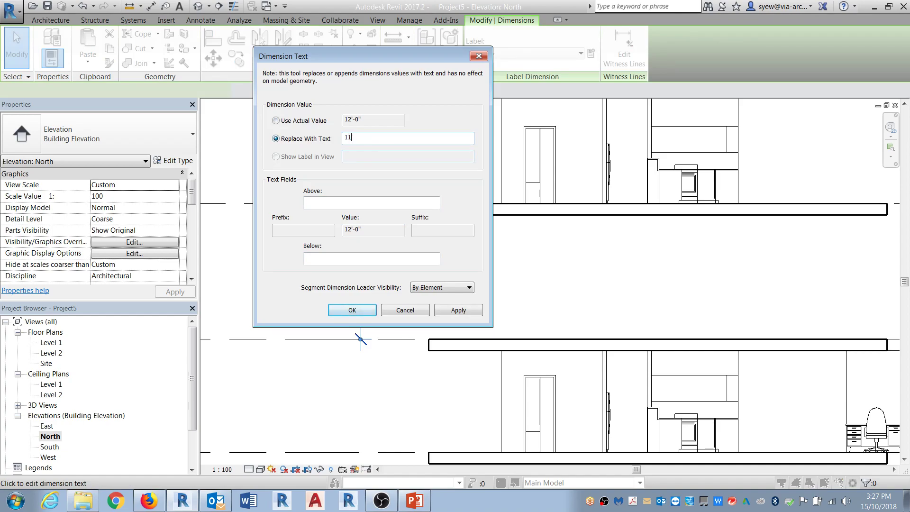
type("'-6\"")
key("Return")
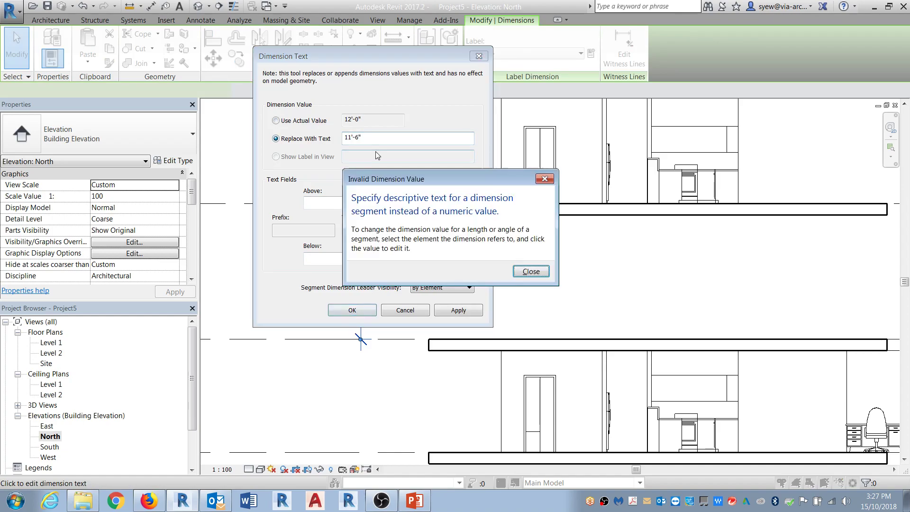
left_click_drag(468, 184, 500, 190)
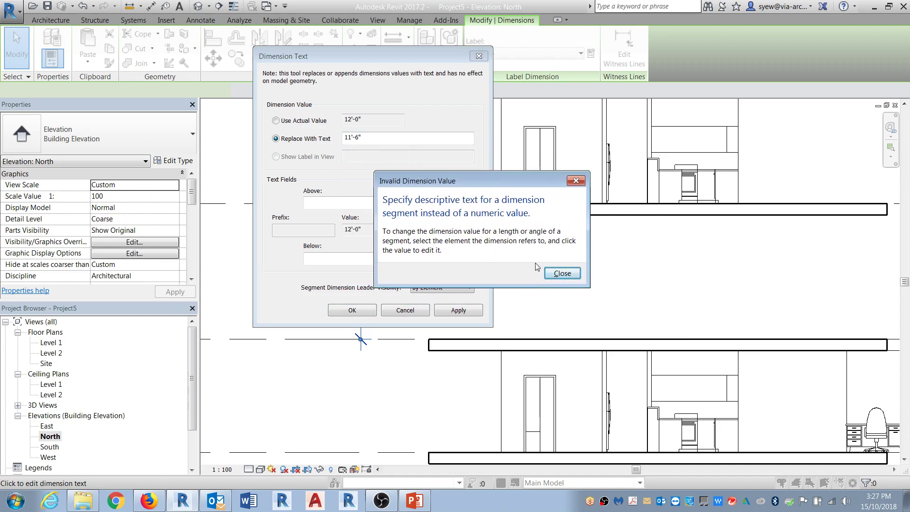
left_click(548, 275)
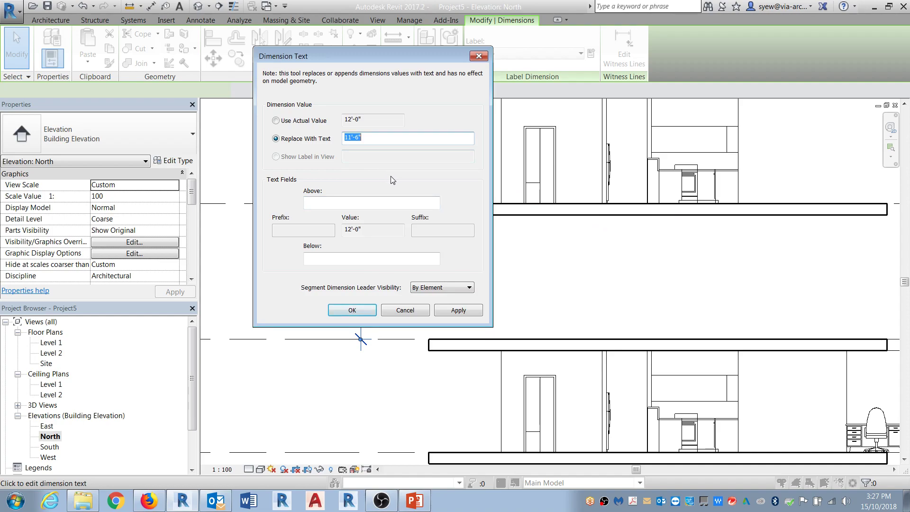
- Open the Windows Character Map and copy the Modifier Letter Prime character (U+02B9) from the Arial font
key("super+r")
type("charmap")
key("Return")
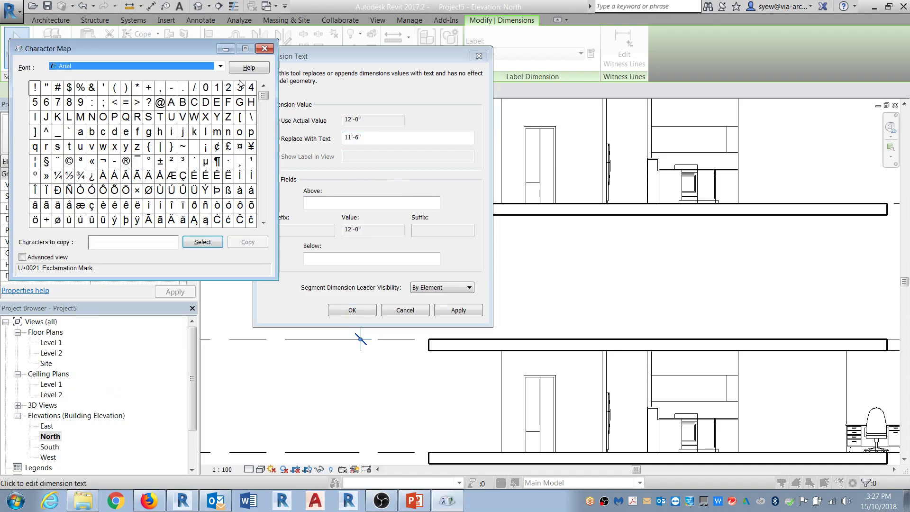
left_click(264, 222)
left_click_drag(265, 222, 265, 222)
left_click(266, 223)
left_click(266, 223)
left_click(164, 179)
left_click_drag(168, 183, 160, 182)
left_click(203, 242)
left_click(248, 242)
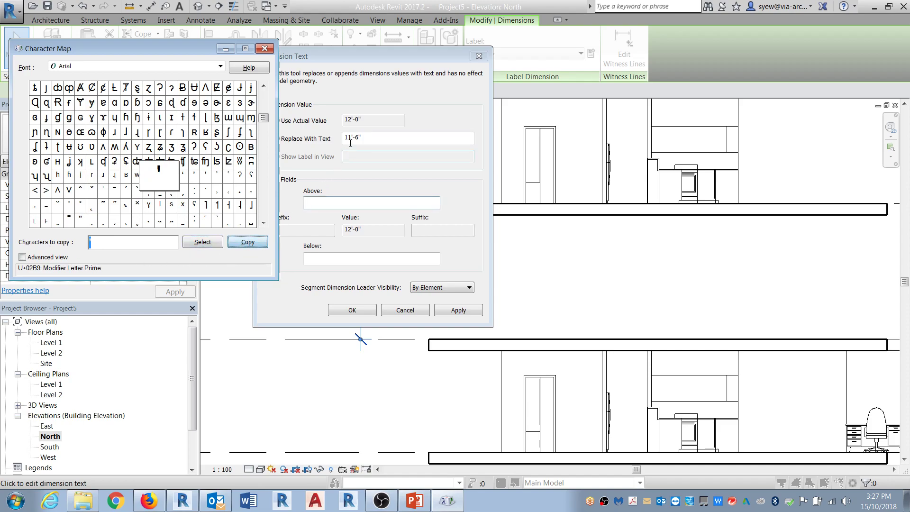
- Replace the foot mark in the 11'-6" replacement text with the copied prime character and apply the dimension override
left_click(350, 139)
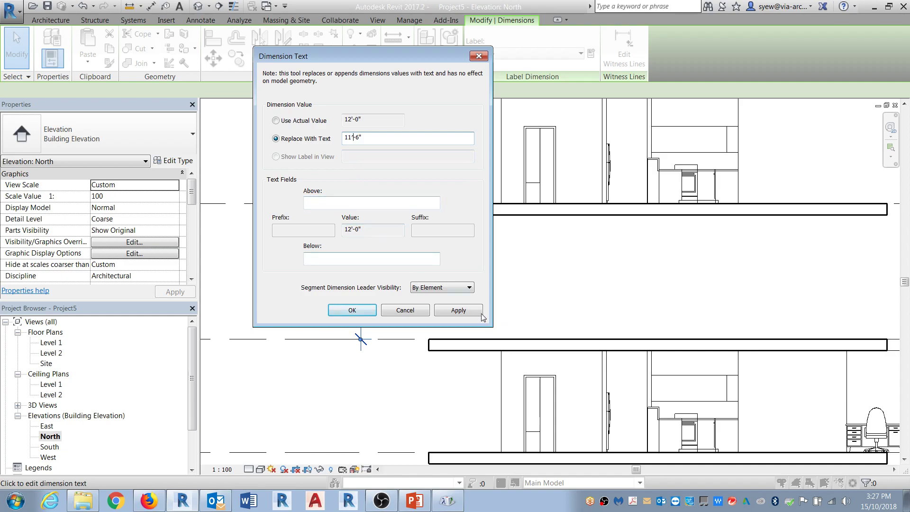
left_click(359, 311)
left_click(402, 329)
scroll(350, 297, "up", 3)
scroll(350, 298, "up", 1)
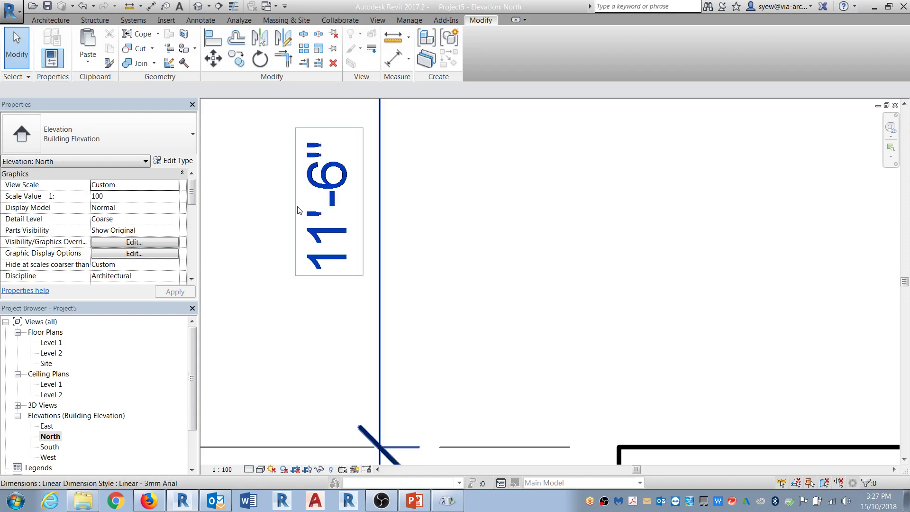
- Add the note (NTS) below the overridden value of the Level 2 to Level 3 dimension
scroll(323, 265, "down", 4)
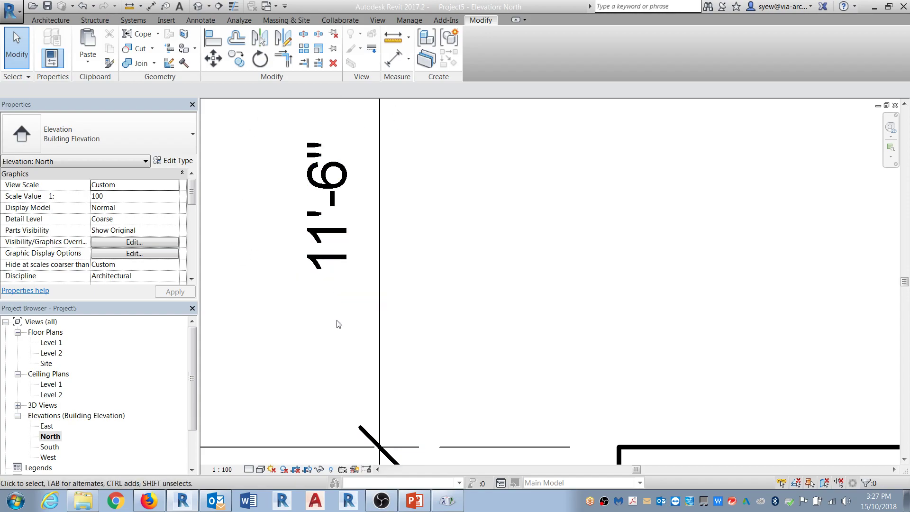
left_click(333, 237)
left_click(333, 237)
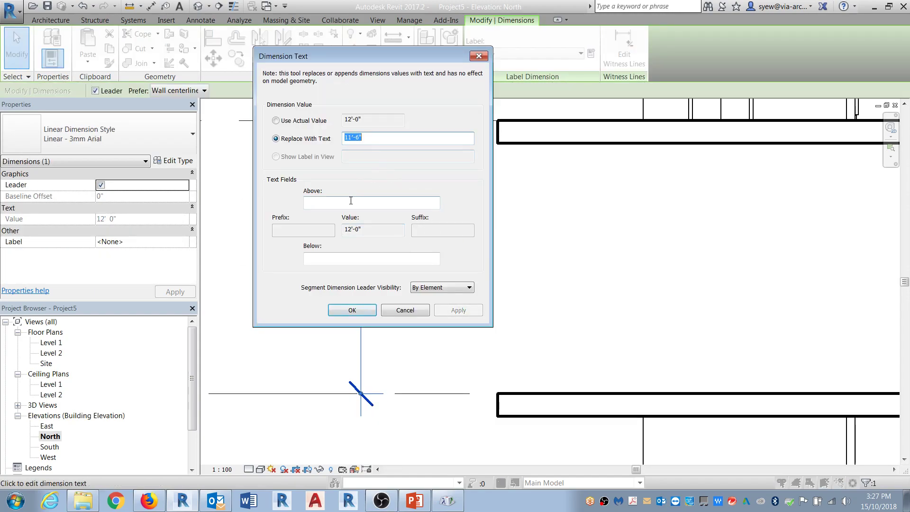
left_click(396, 136)
type("(nt")
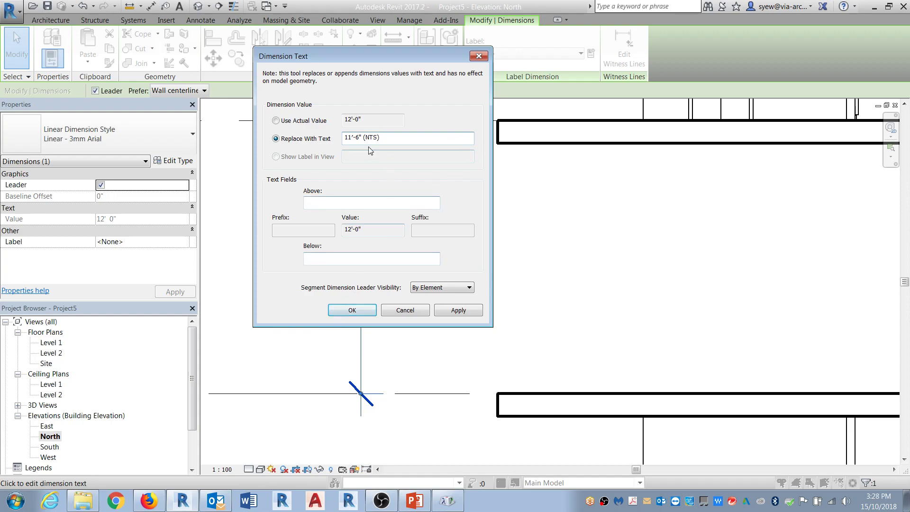
left_click_drag(380, 138, 360, 139)
key("ctrl+x")
left_click(368, 258)
key("ctrl+v")
left_click(352, 310)
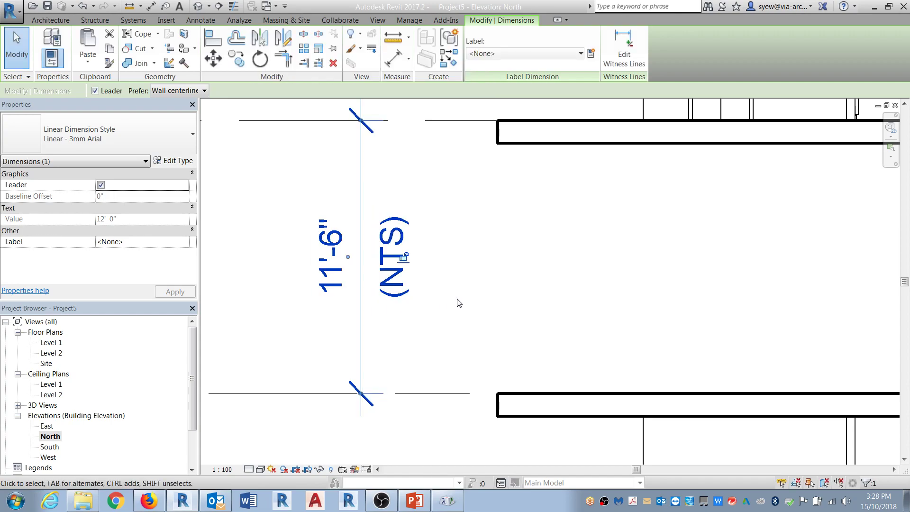
left_click(509, 282)
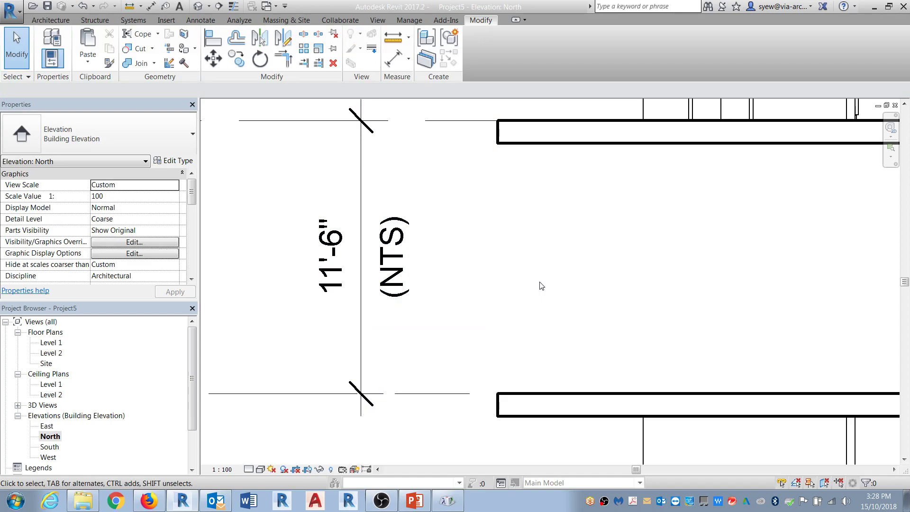
scroll(371, 284, "down", 5)
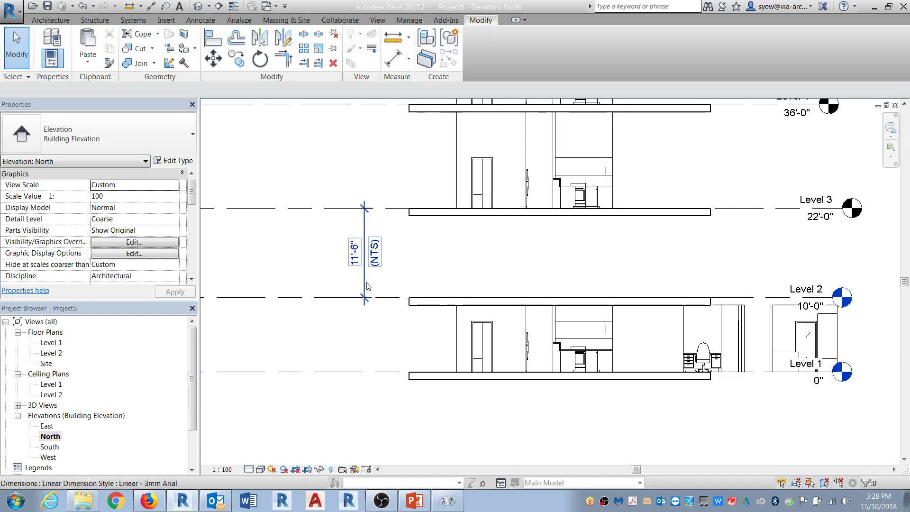